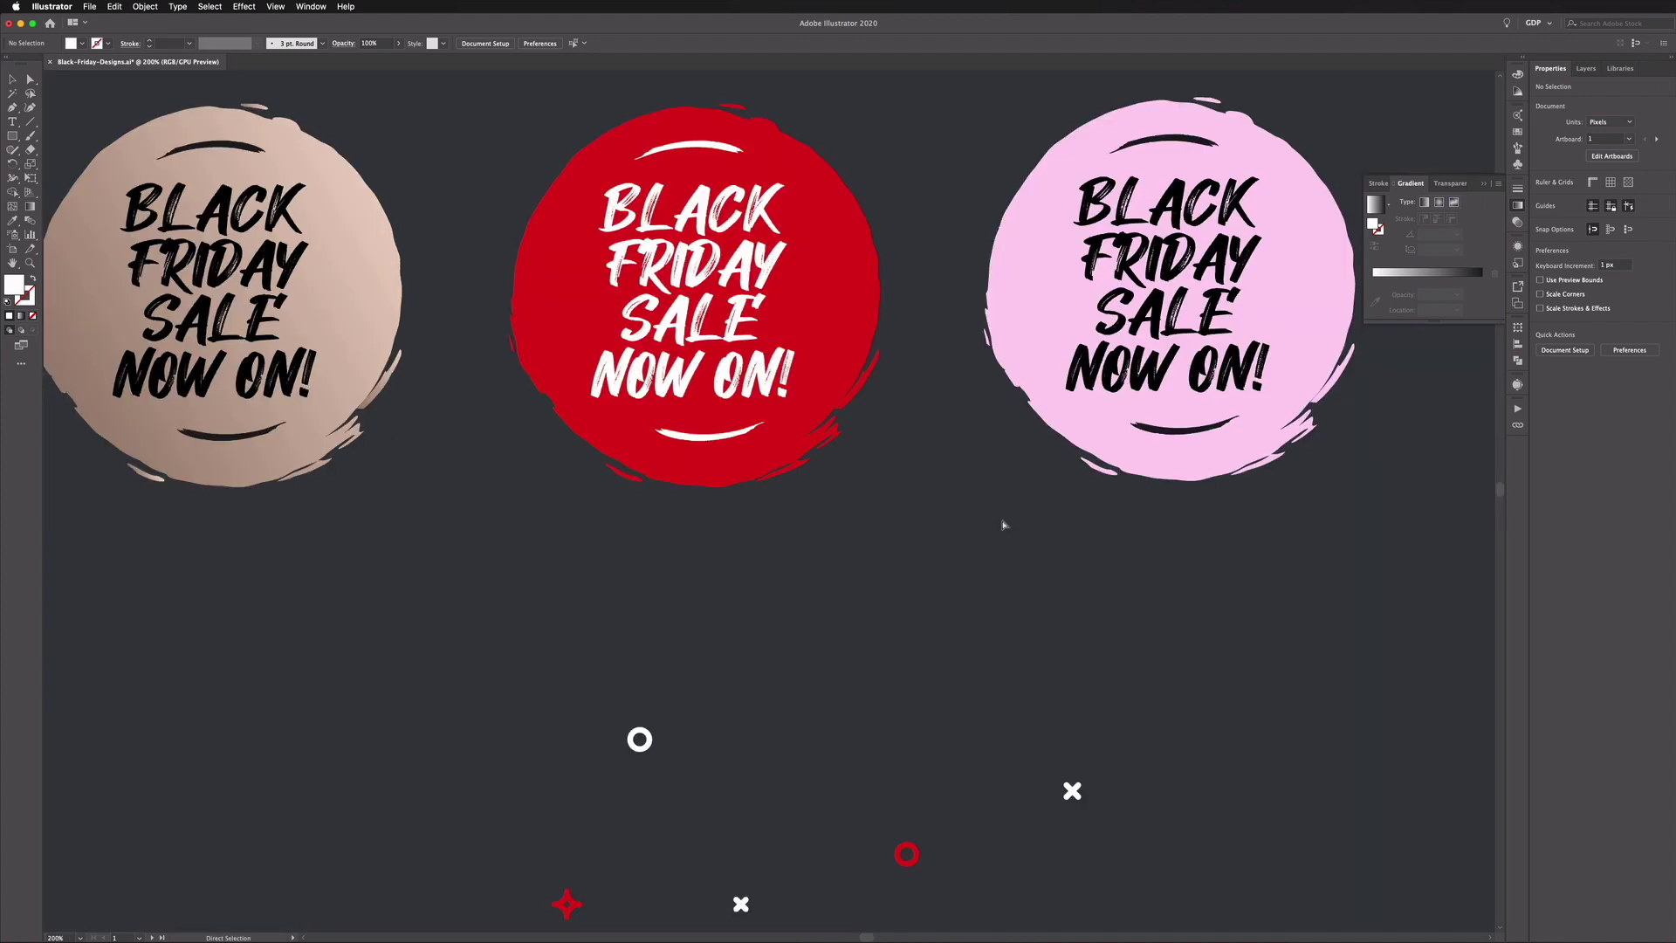
- Draw a circle about 237 px in diameter near the upper-left corner of the blank white artboard
key(super+minus)
key(super+minus)
key(super+minus)
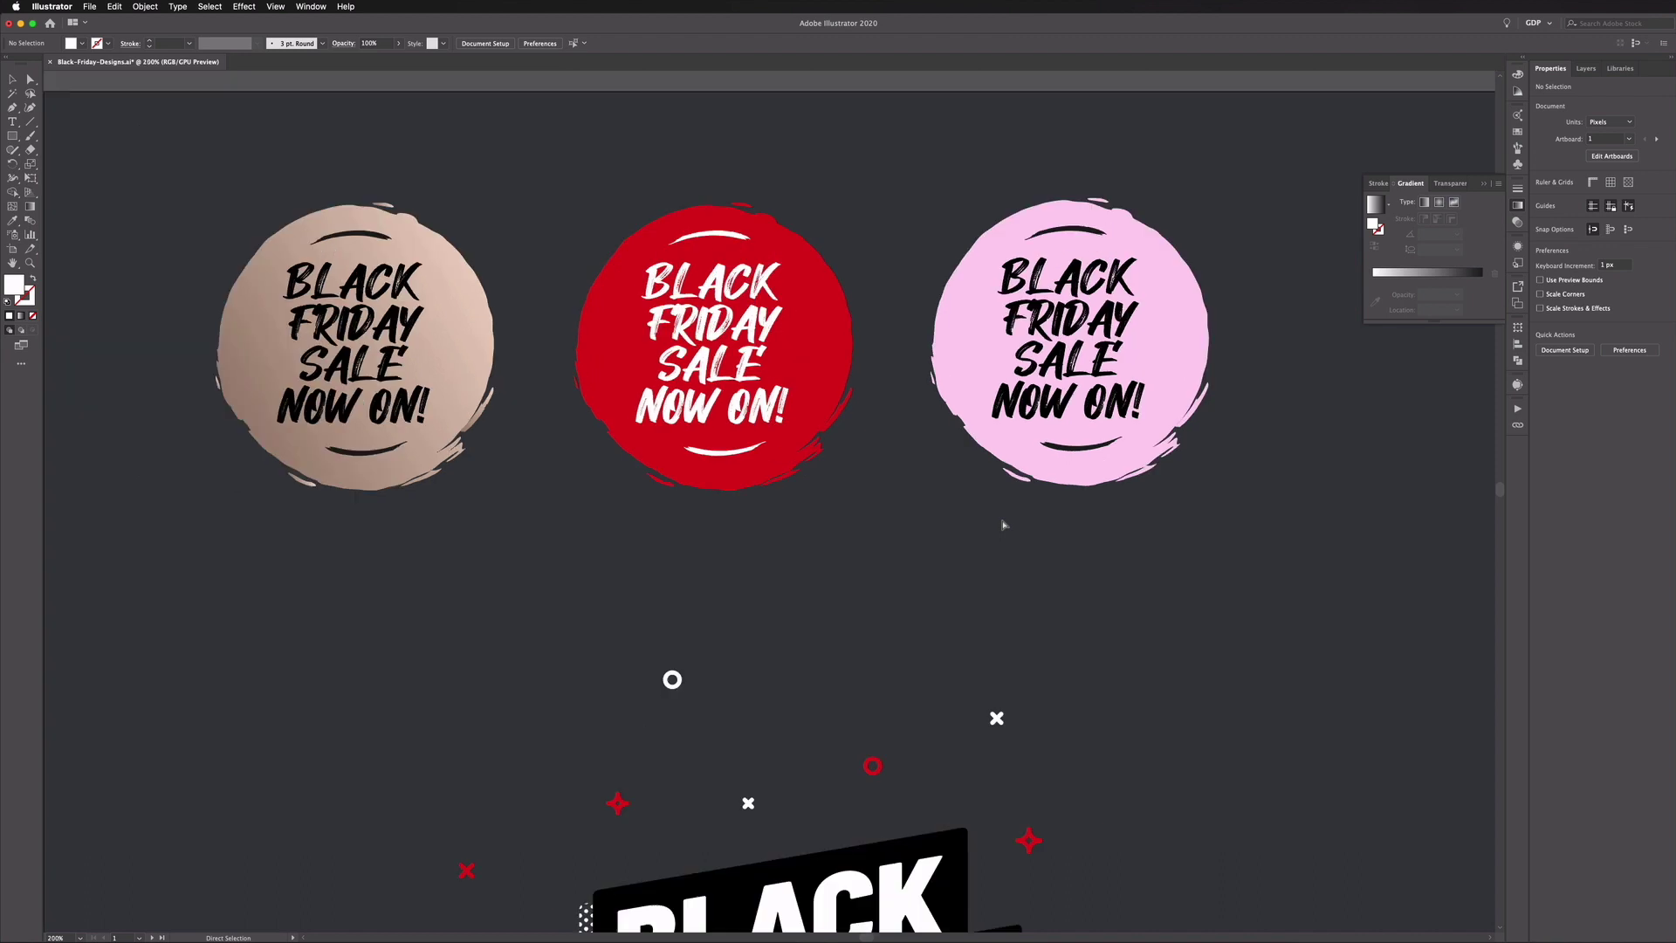
drag(1107, 474, 244, 307)
drag(16, 224, 111, 249)
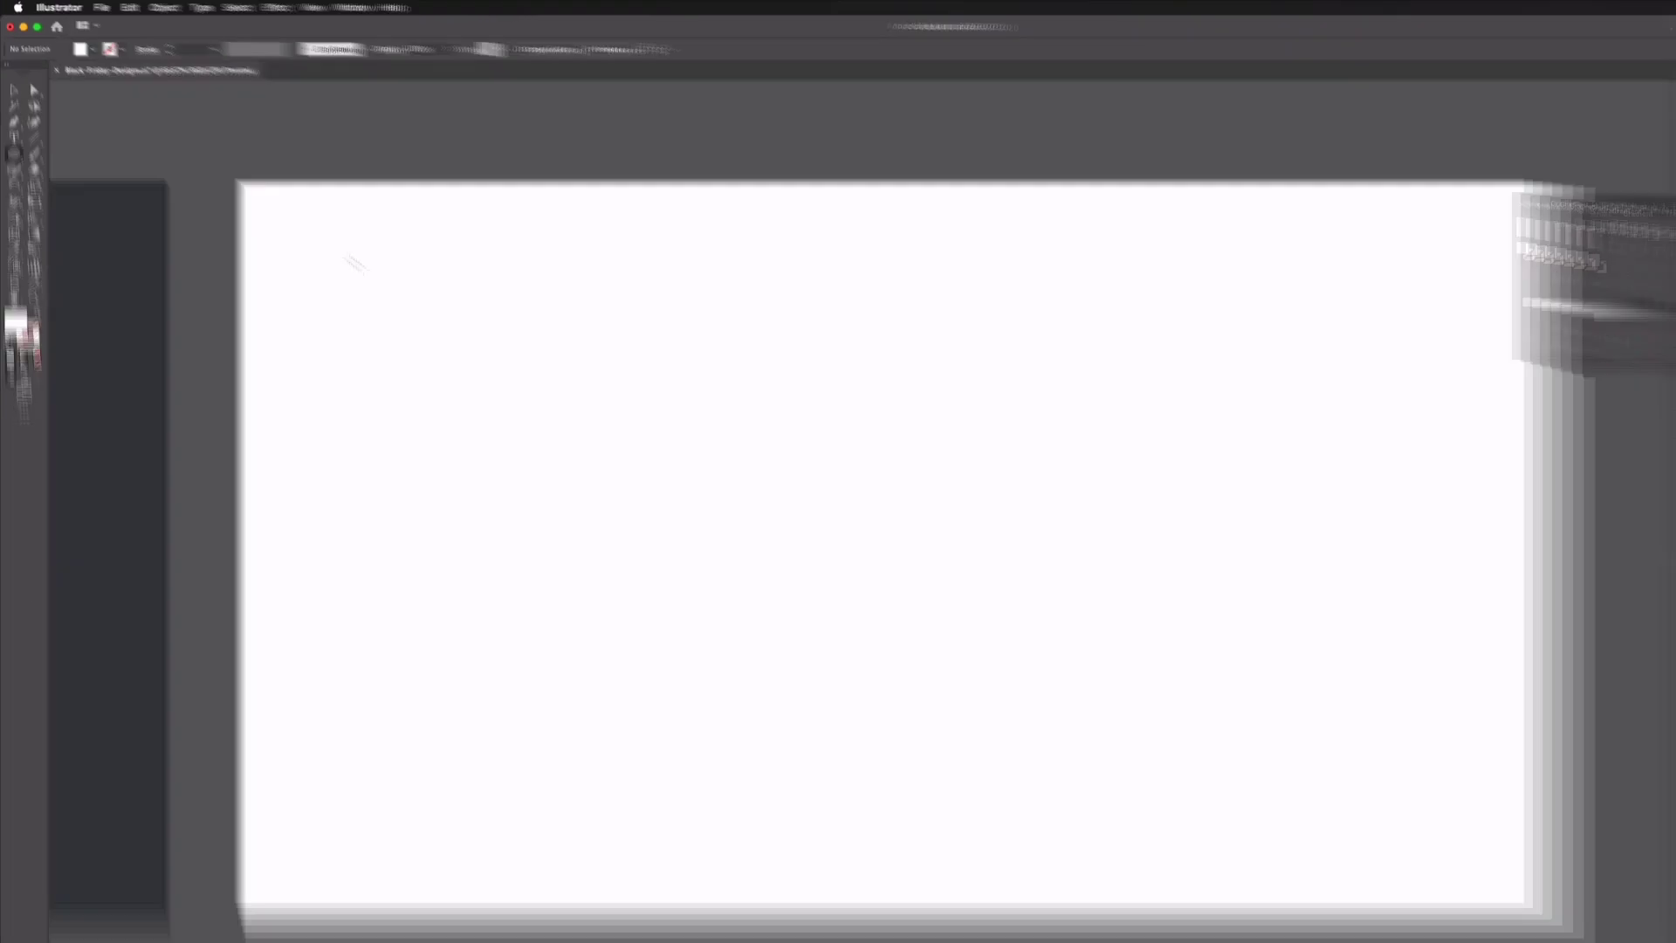
drag(349, 262, 458, 354)
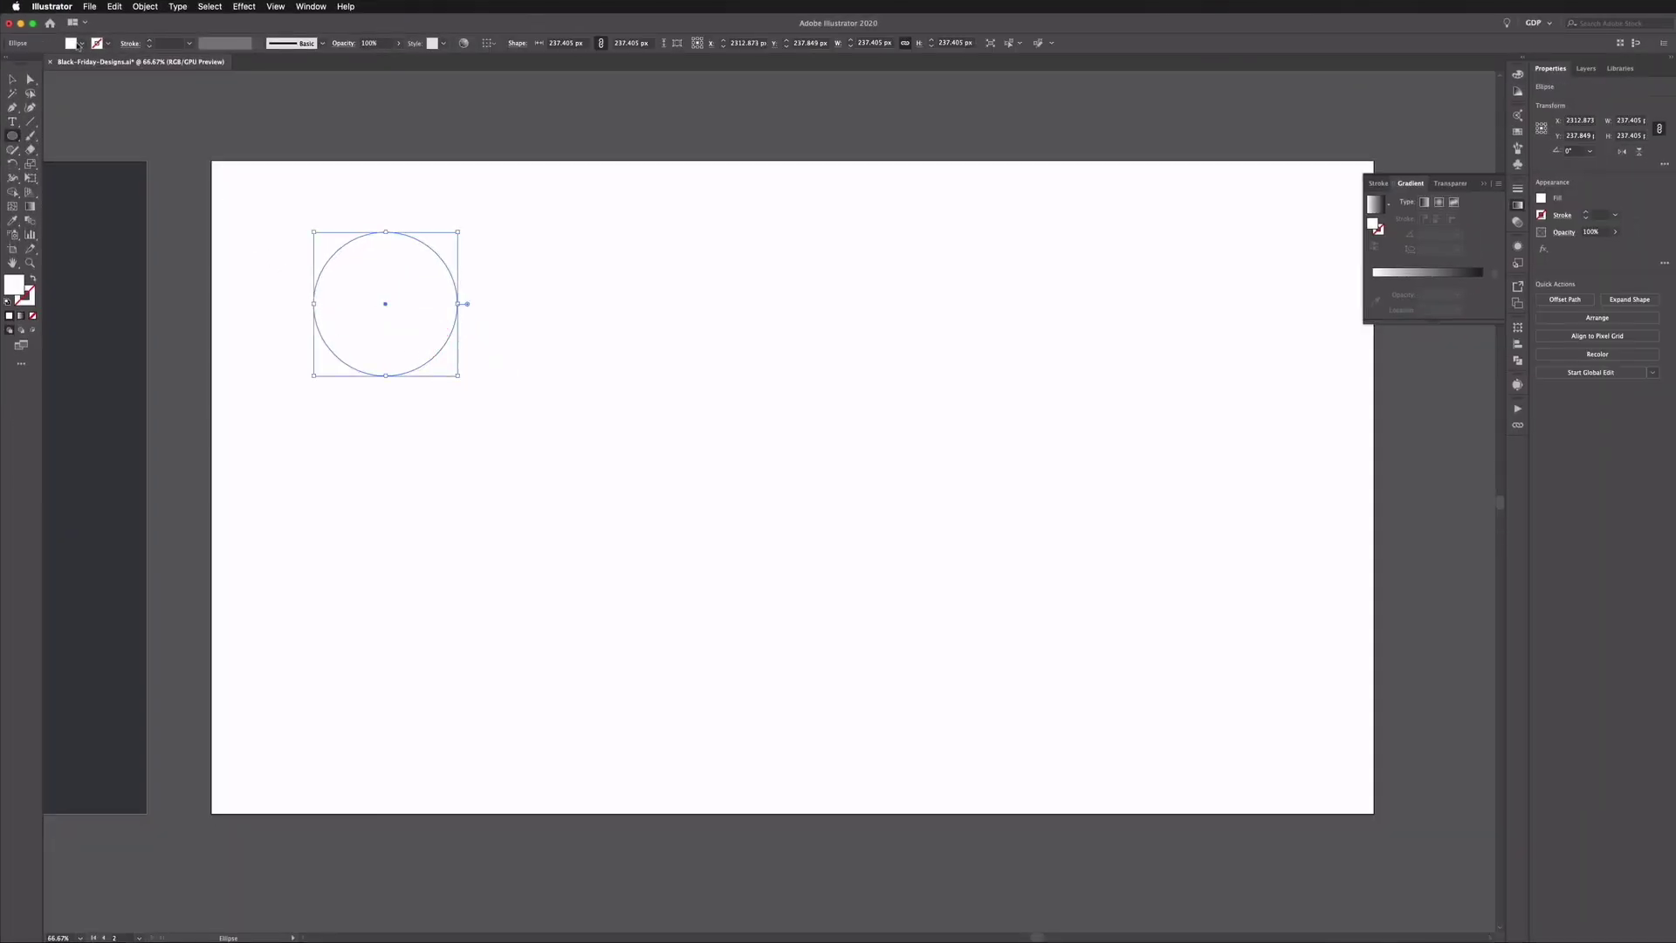
- Fill the new circle with solid black
click(81, 43)
click(33, 64)
click(12, 78)
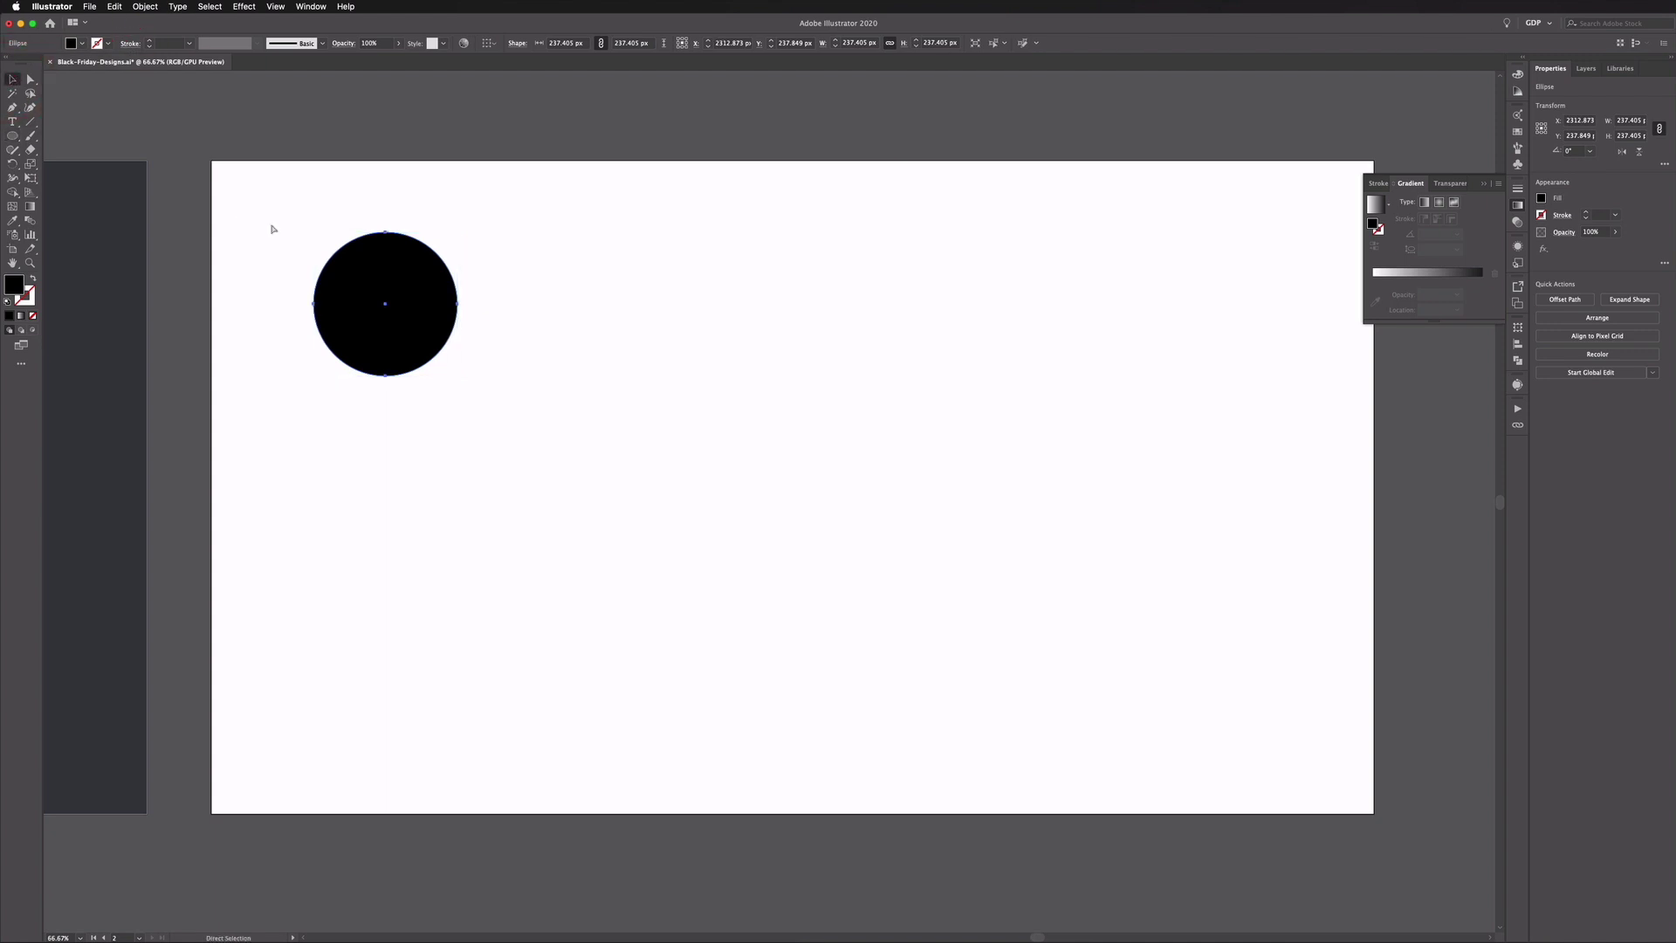
- Review the finished Black Friday sale designs on the dark artboard as reference
key(super+equal)
key(super+minus)
key(super+minus)
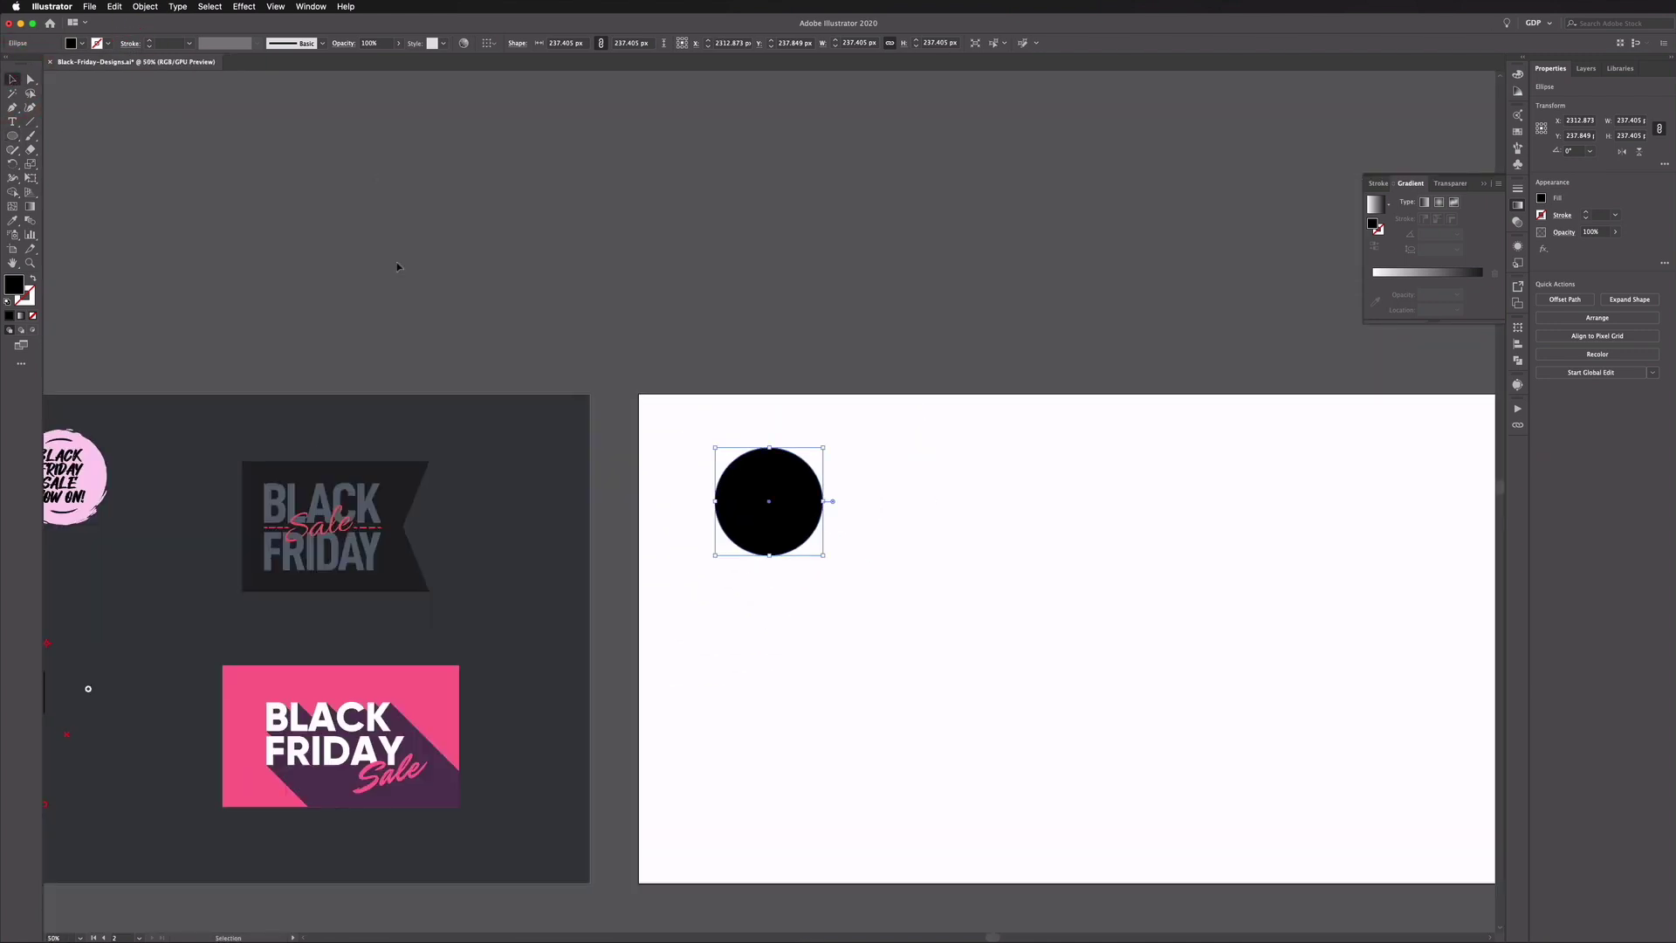
drag(224, 424, 701, 289)
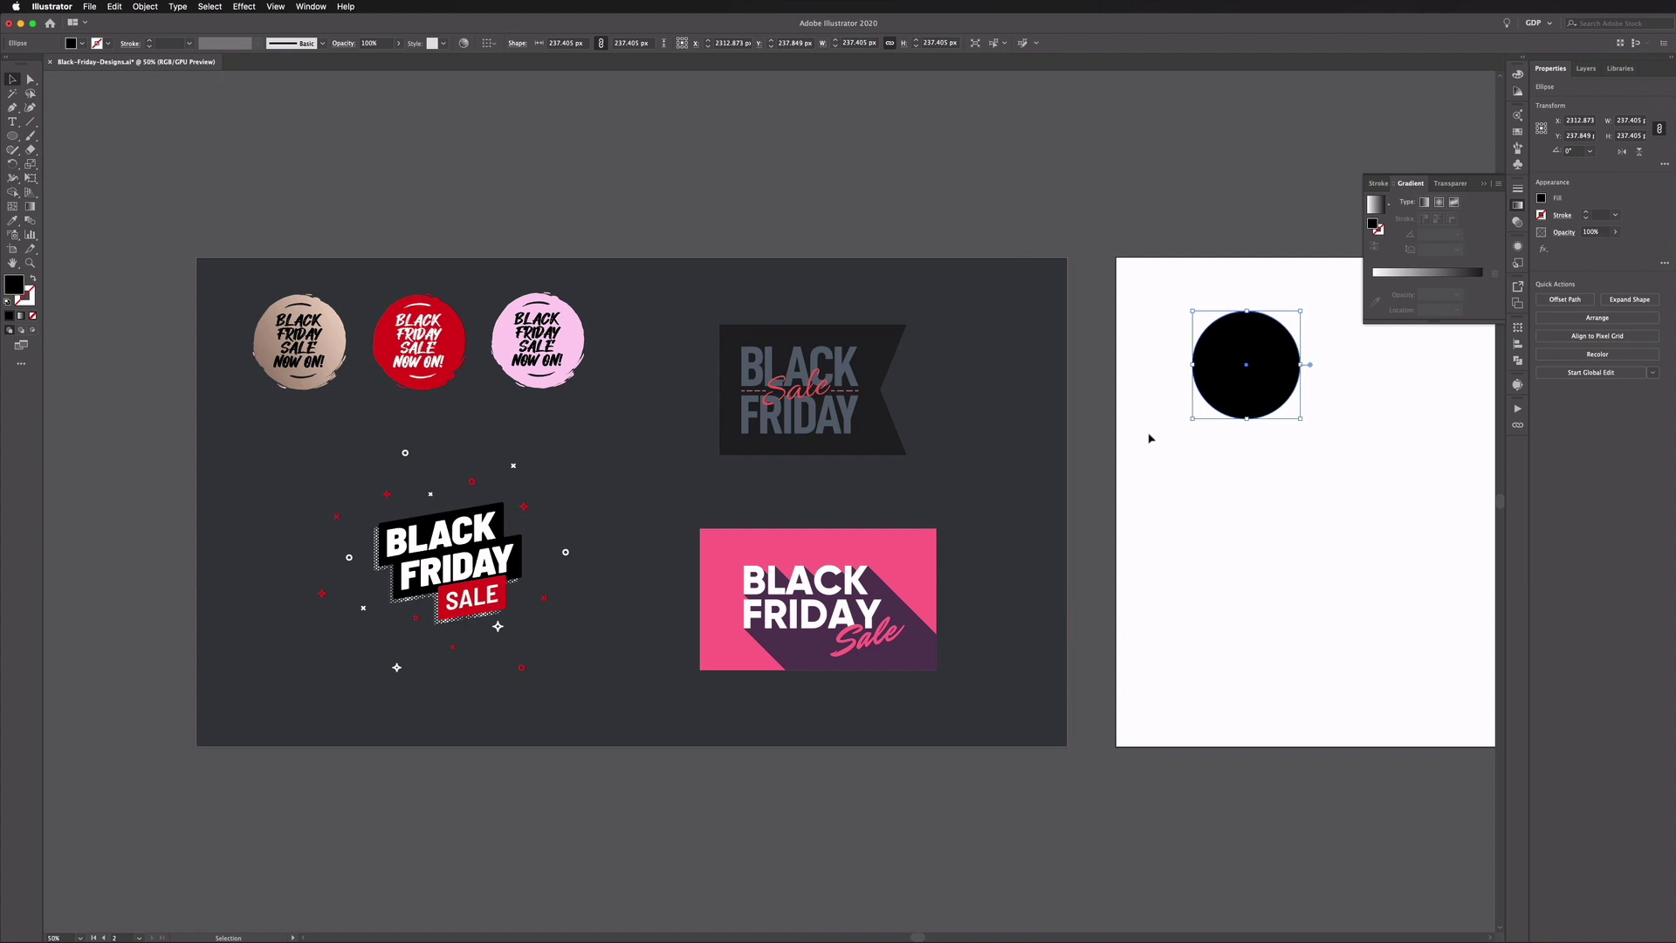
key(a)
key(v)
- Move the black circle about 48 px horizontally to the right on the white artboard
key(super+equal)
key(super+equal)
key(super+equal)
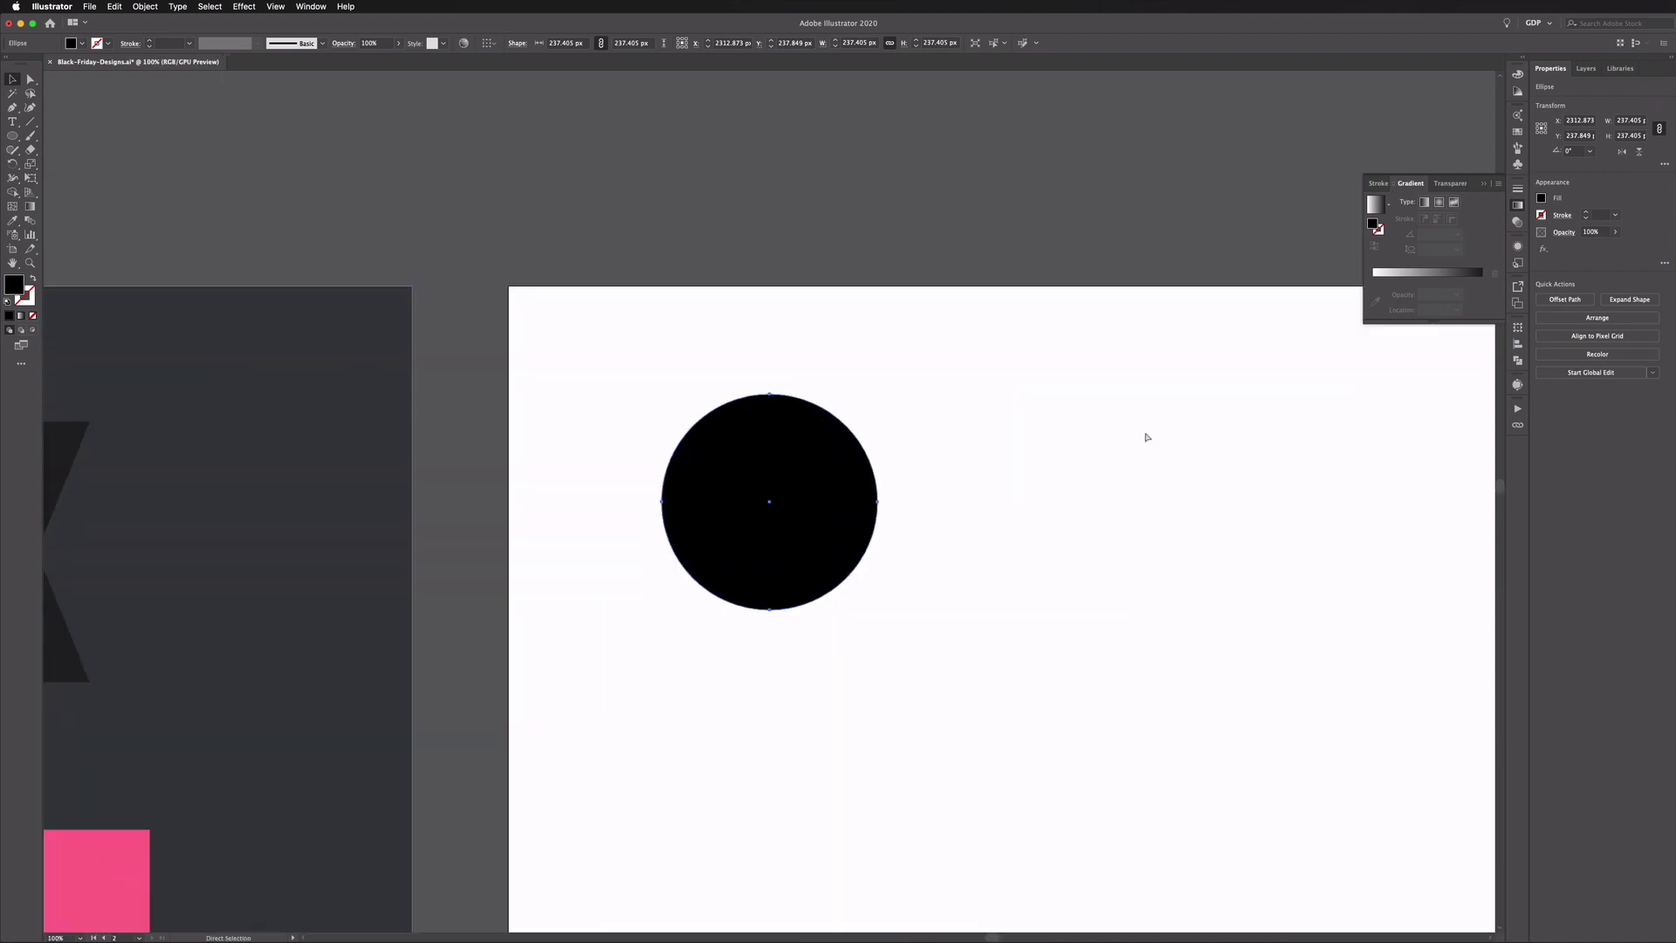
drag(814, 377, 877, 377)
scroll(739, 365, right, 2)
scroll(739, 365, down, 1)
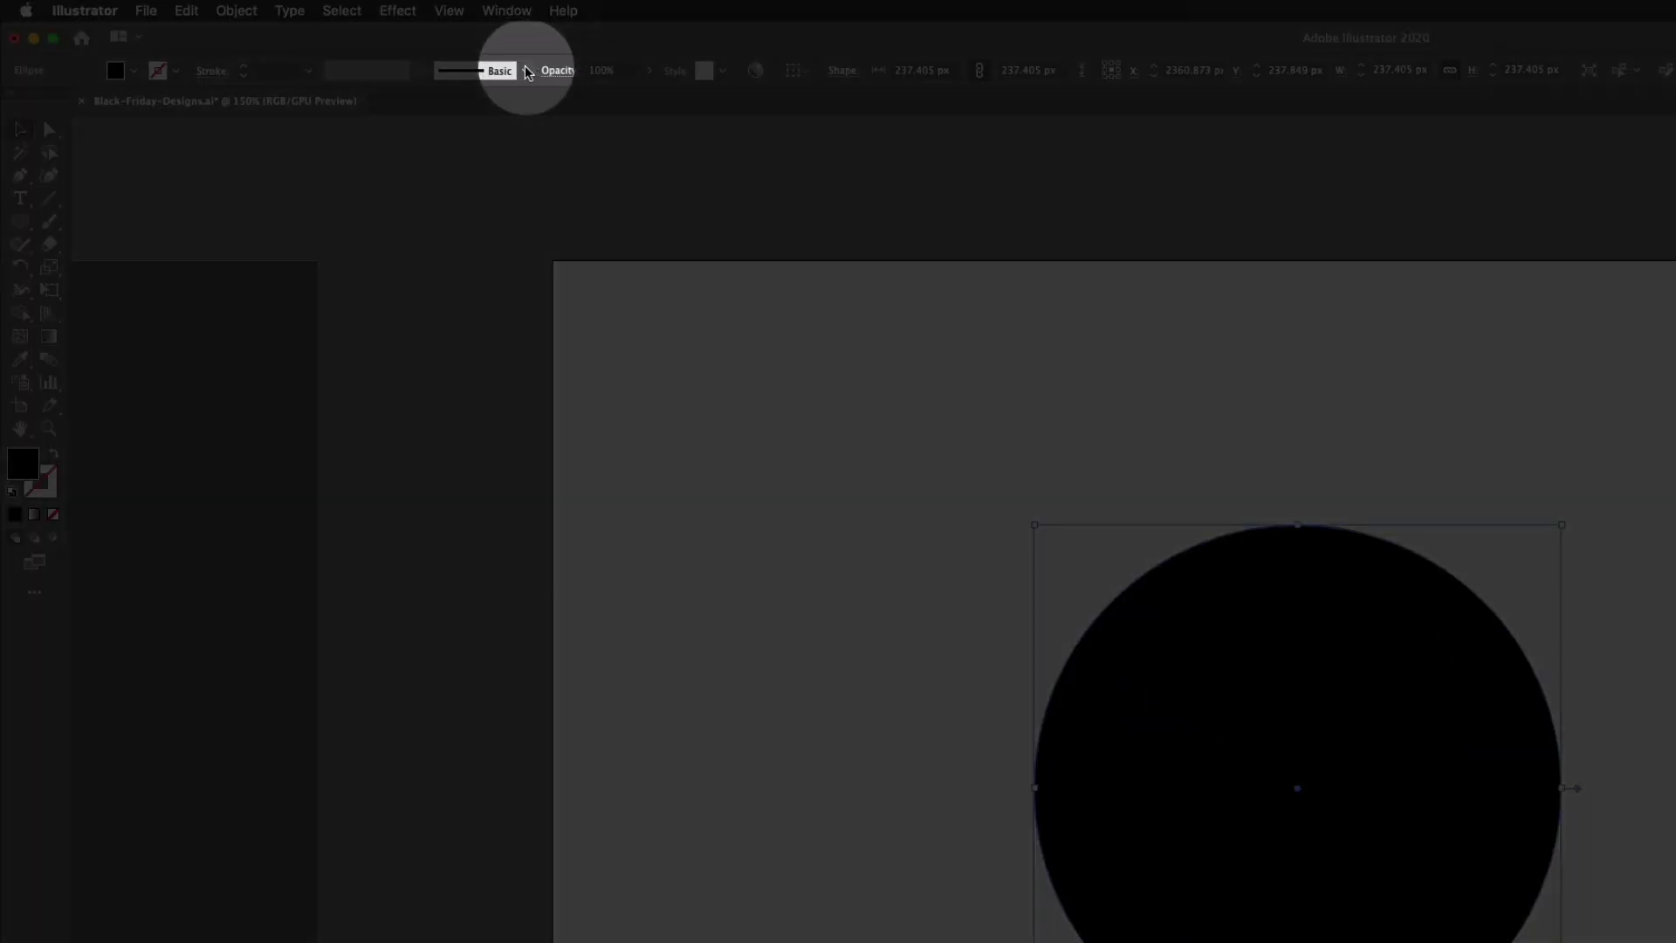
- Browse the brush definitions available for the circle's outline
click(525, 70)
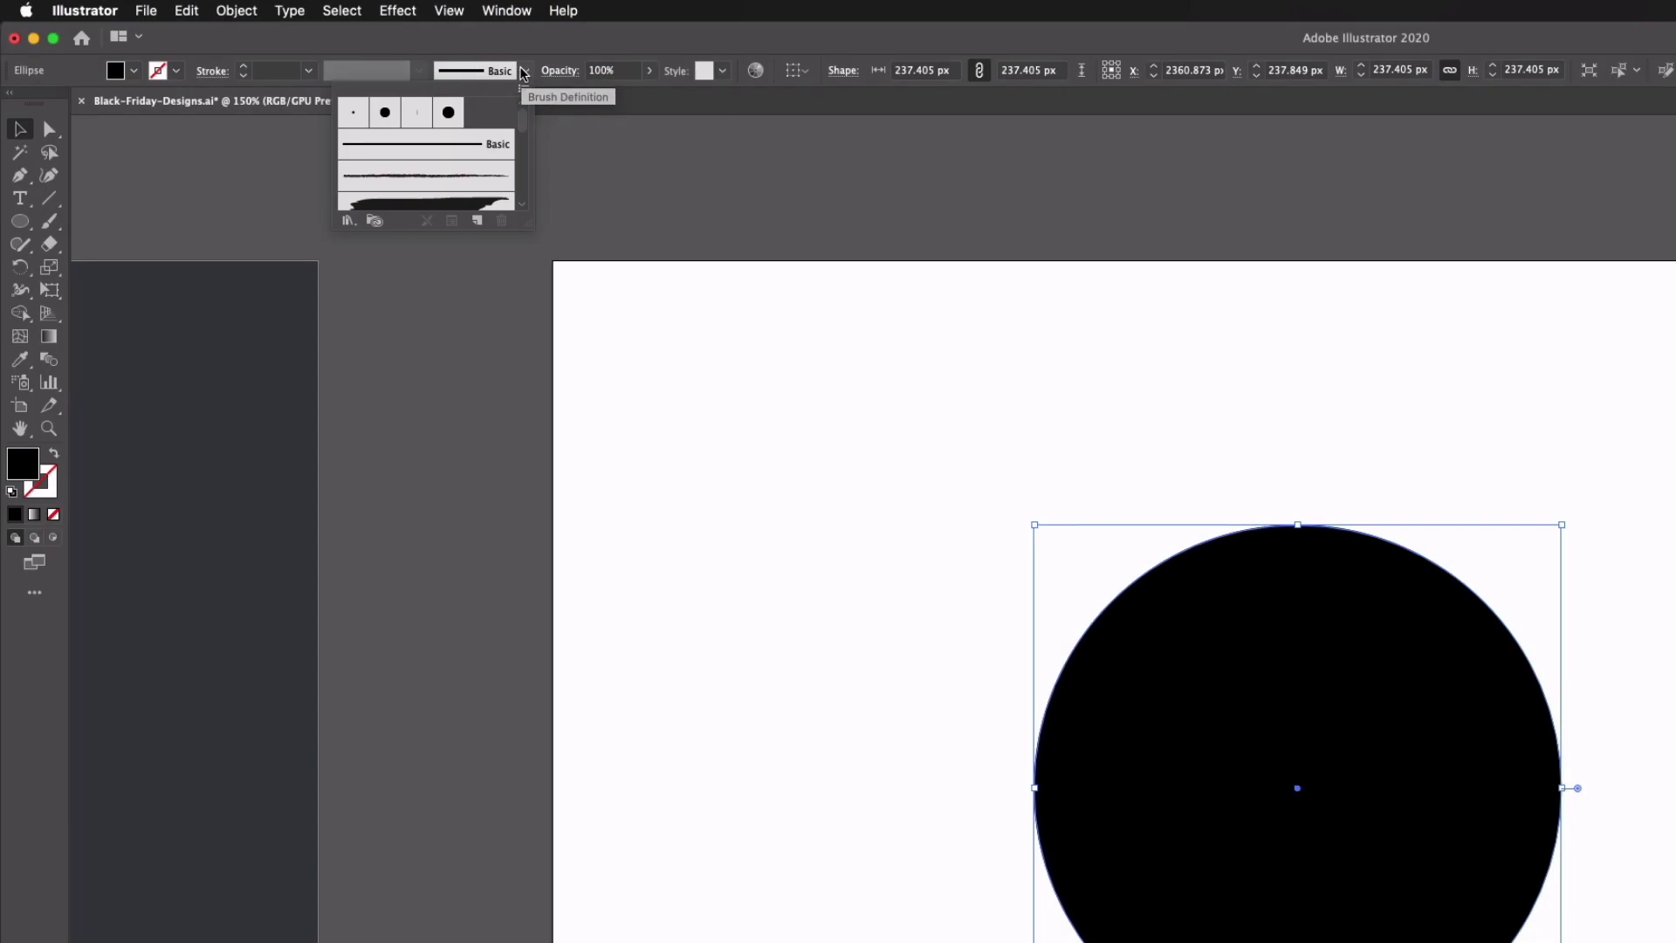
scroll(447, 147, down, 8)
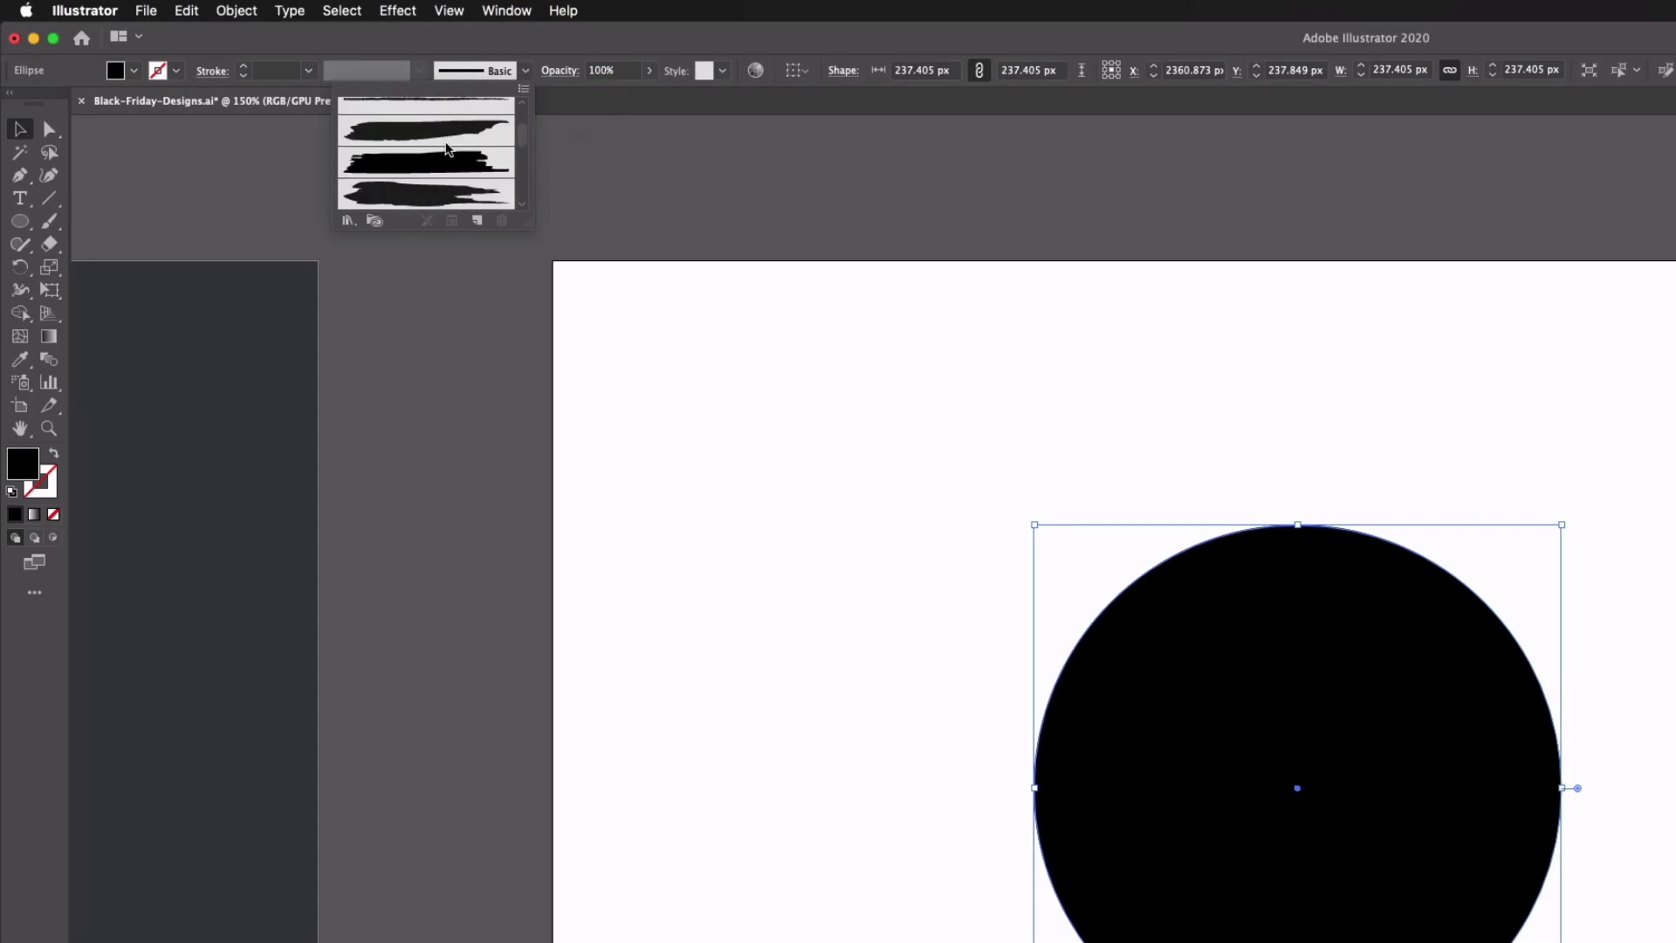
scroll(446, 146, down, 1)
scroll(445, 149, up, 8)
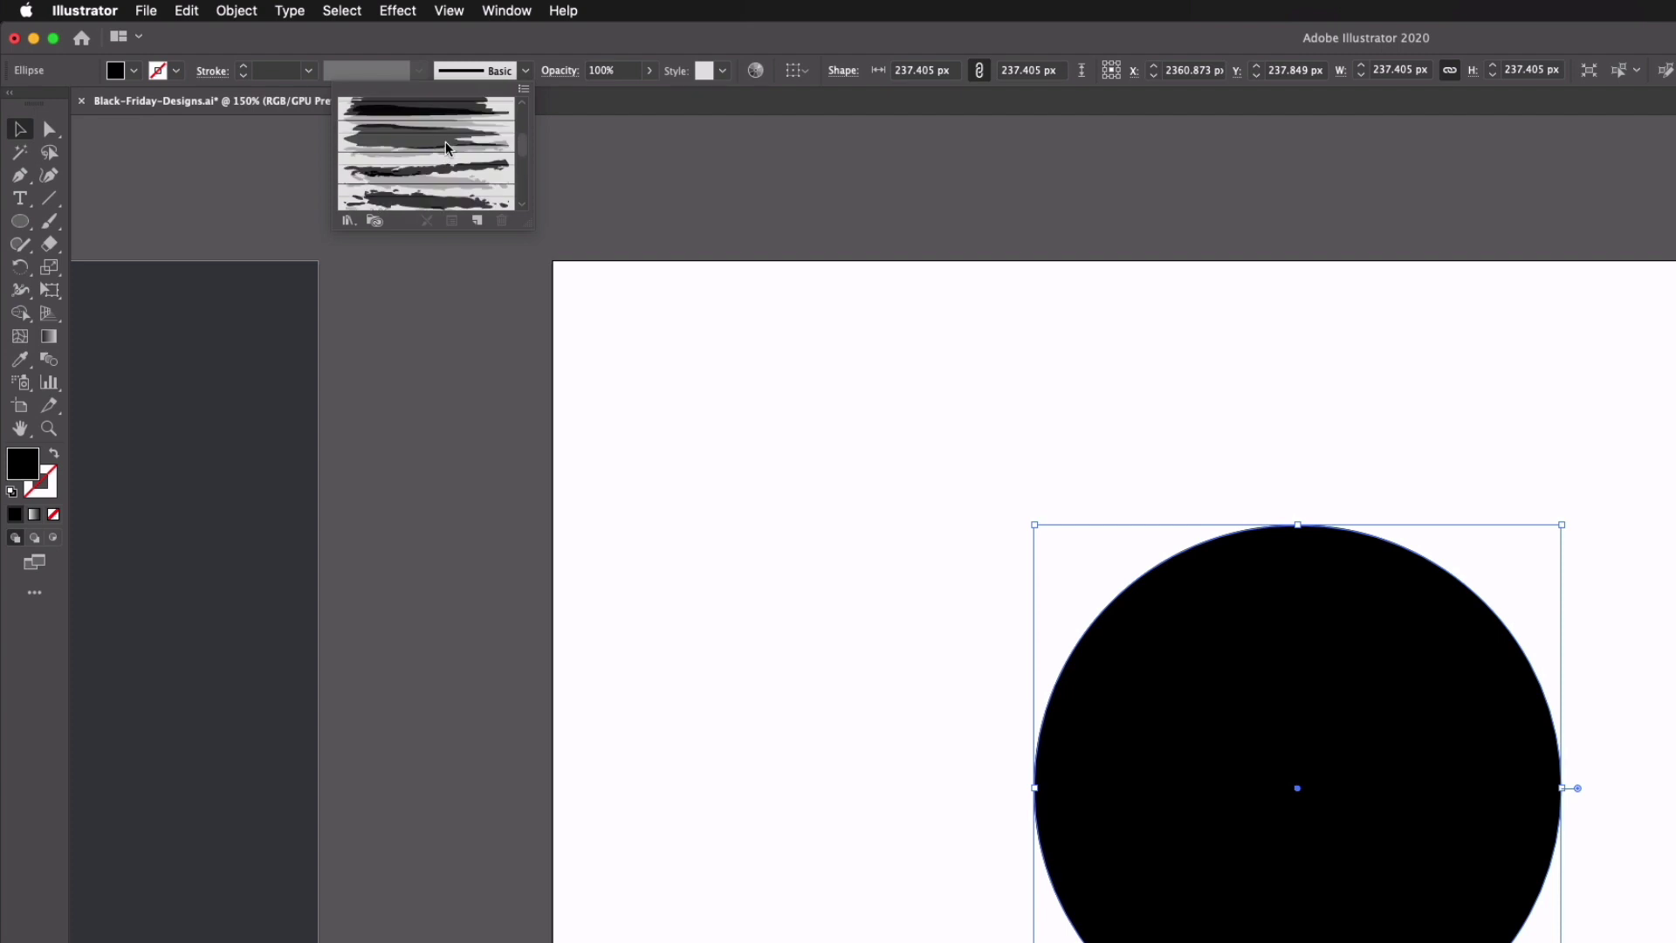
scroll(444, 151, down, 8)
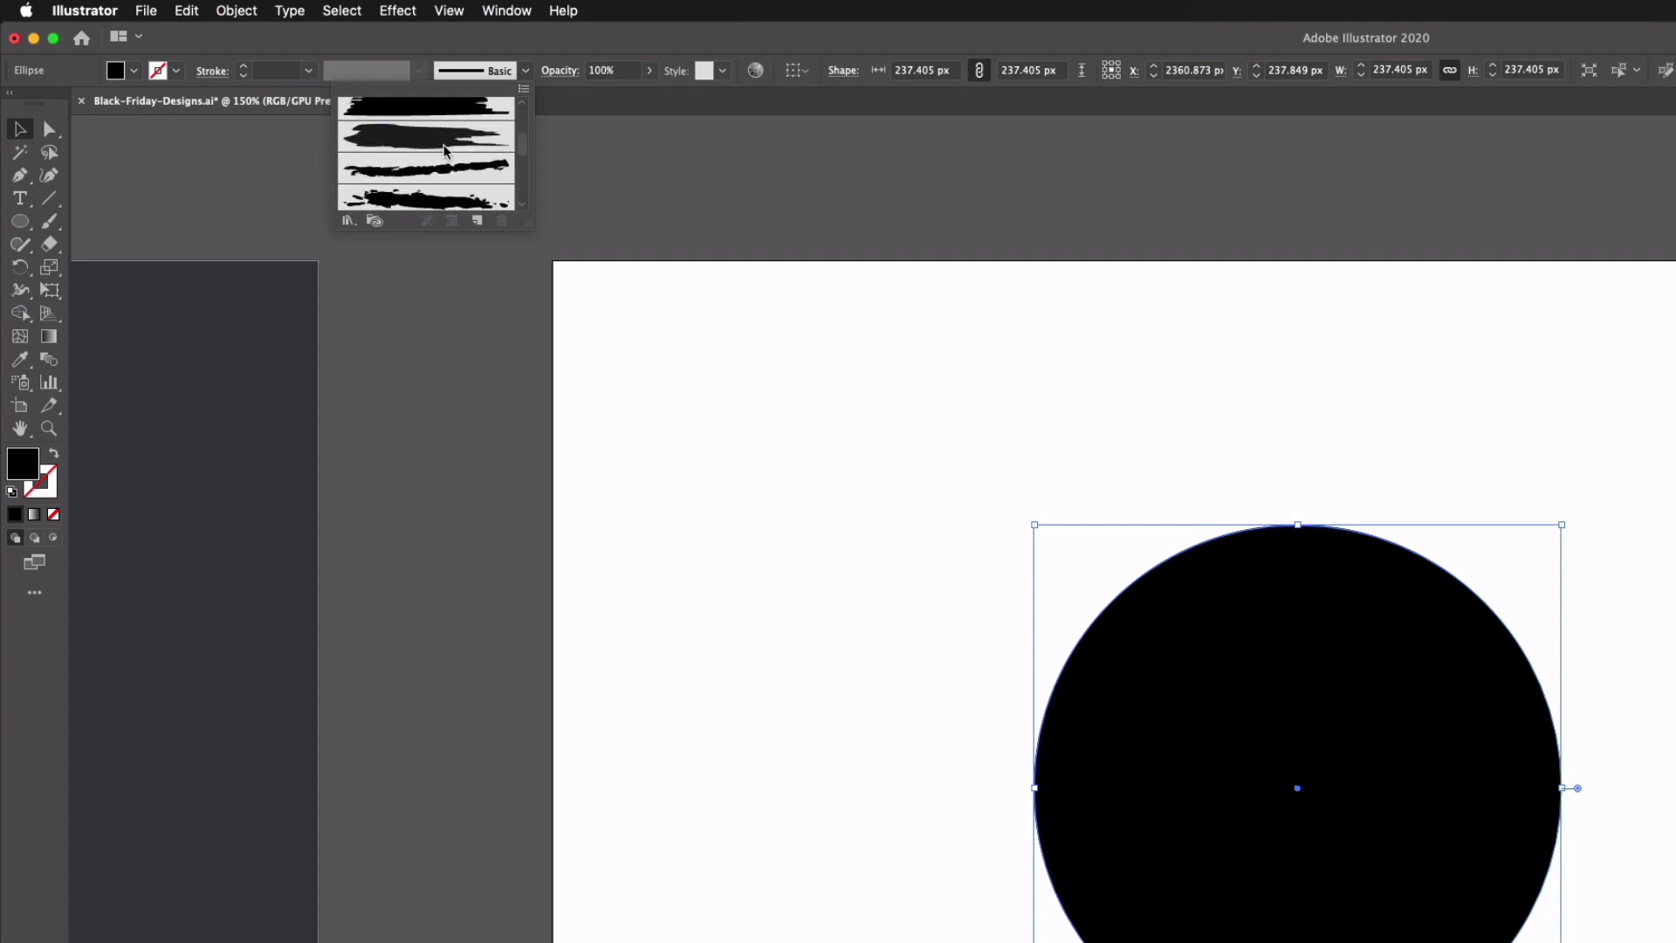
scroll(444, 151, up, 3)
scroll(446, 153, up, 4)
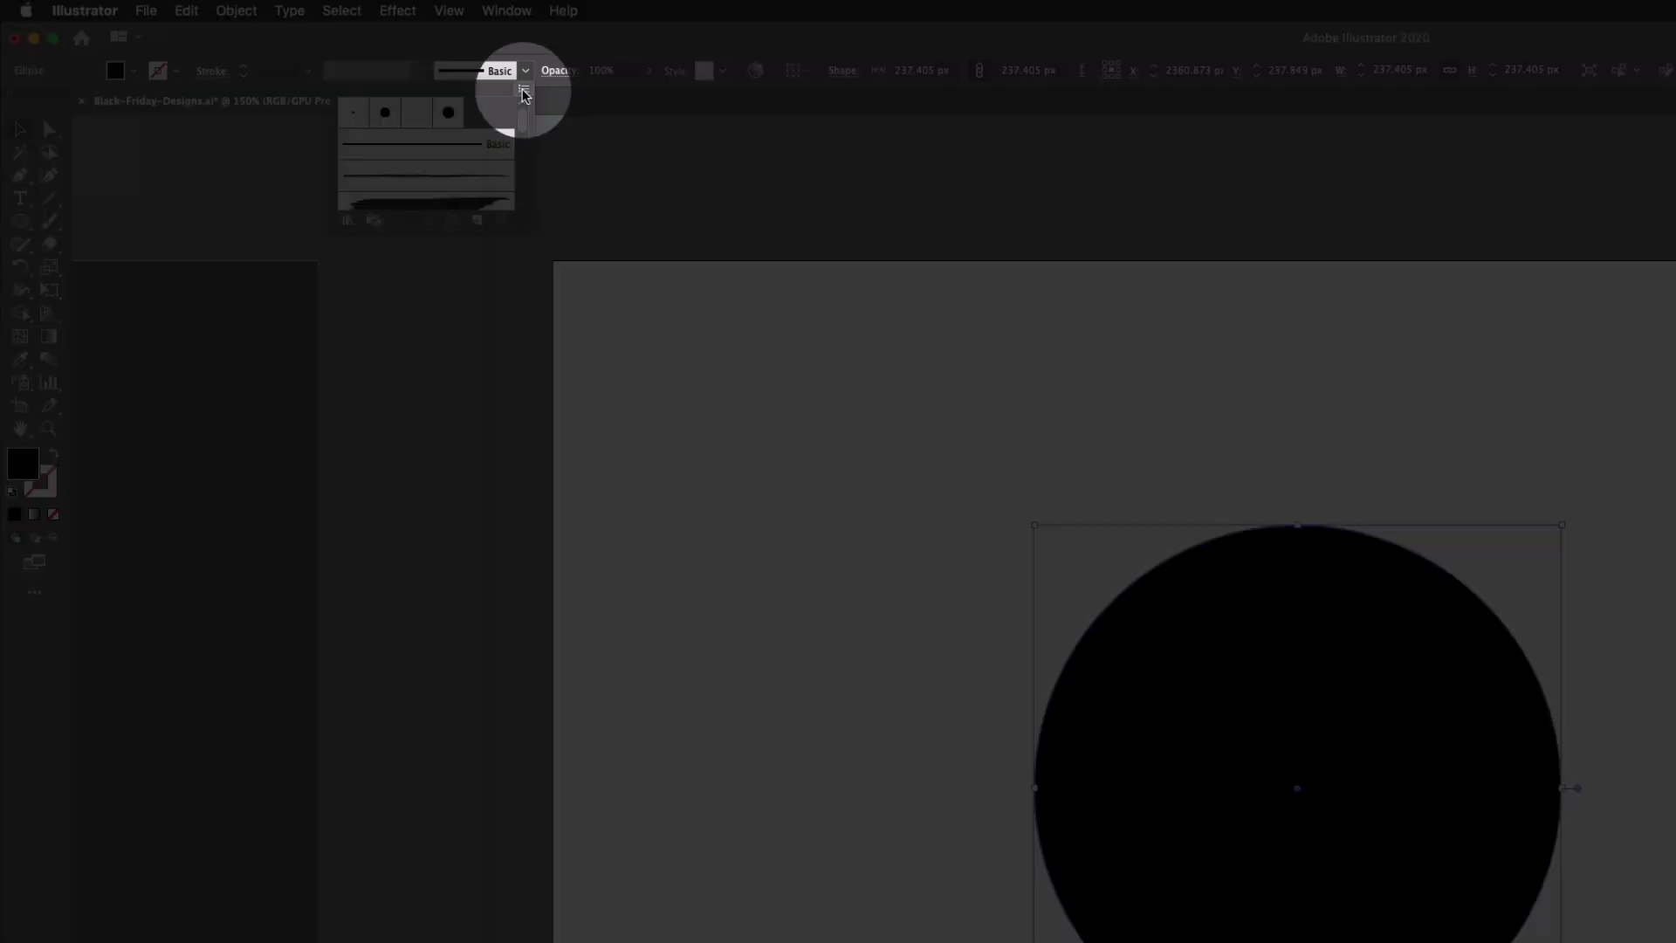
- Open the Artistic_Paintbrush brush library
click(524, 91)
mouse_move(623, 432)
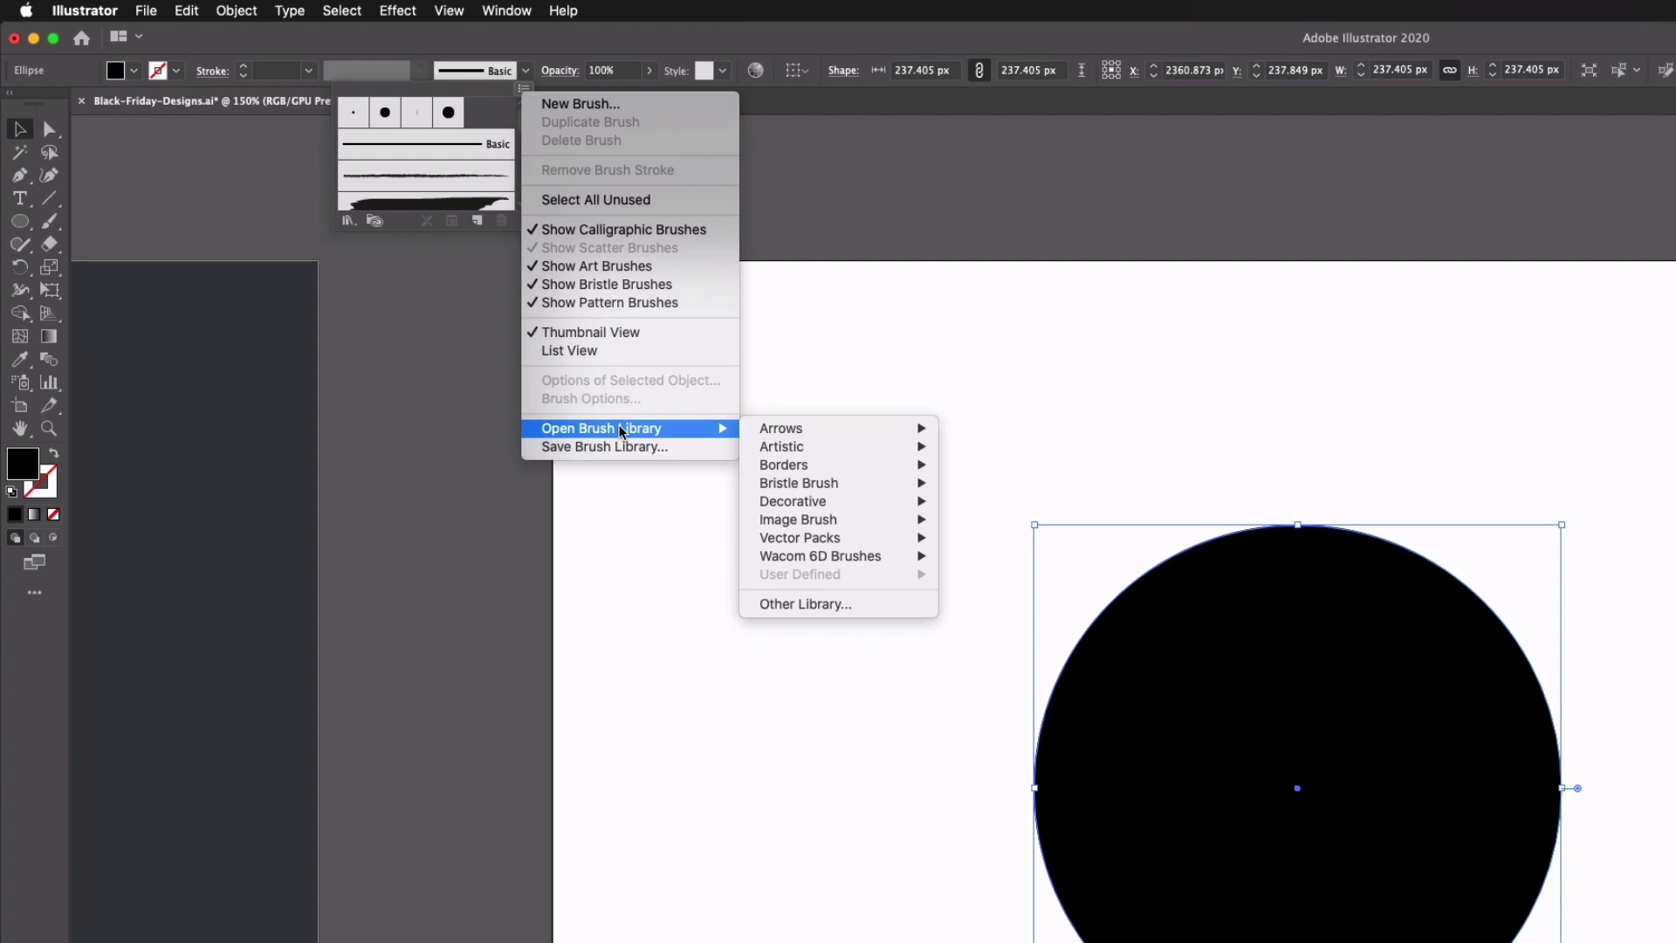
mouse_move(771, 434)
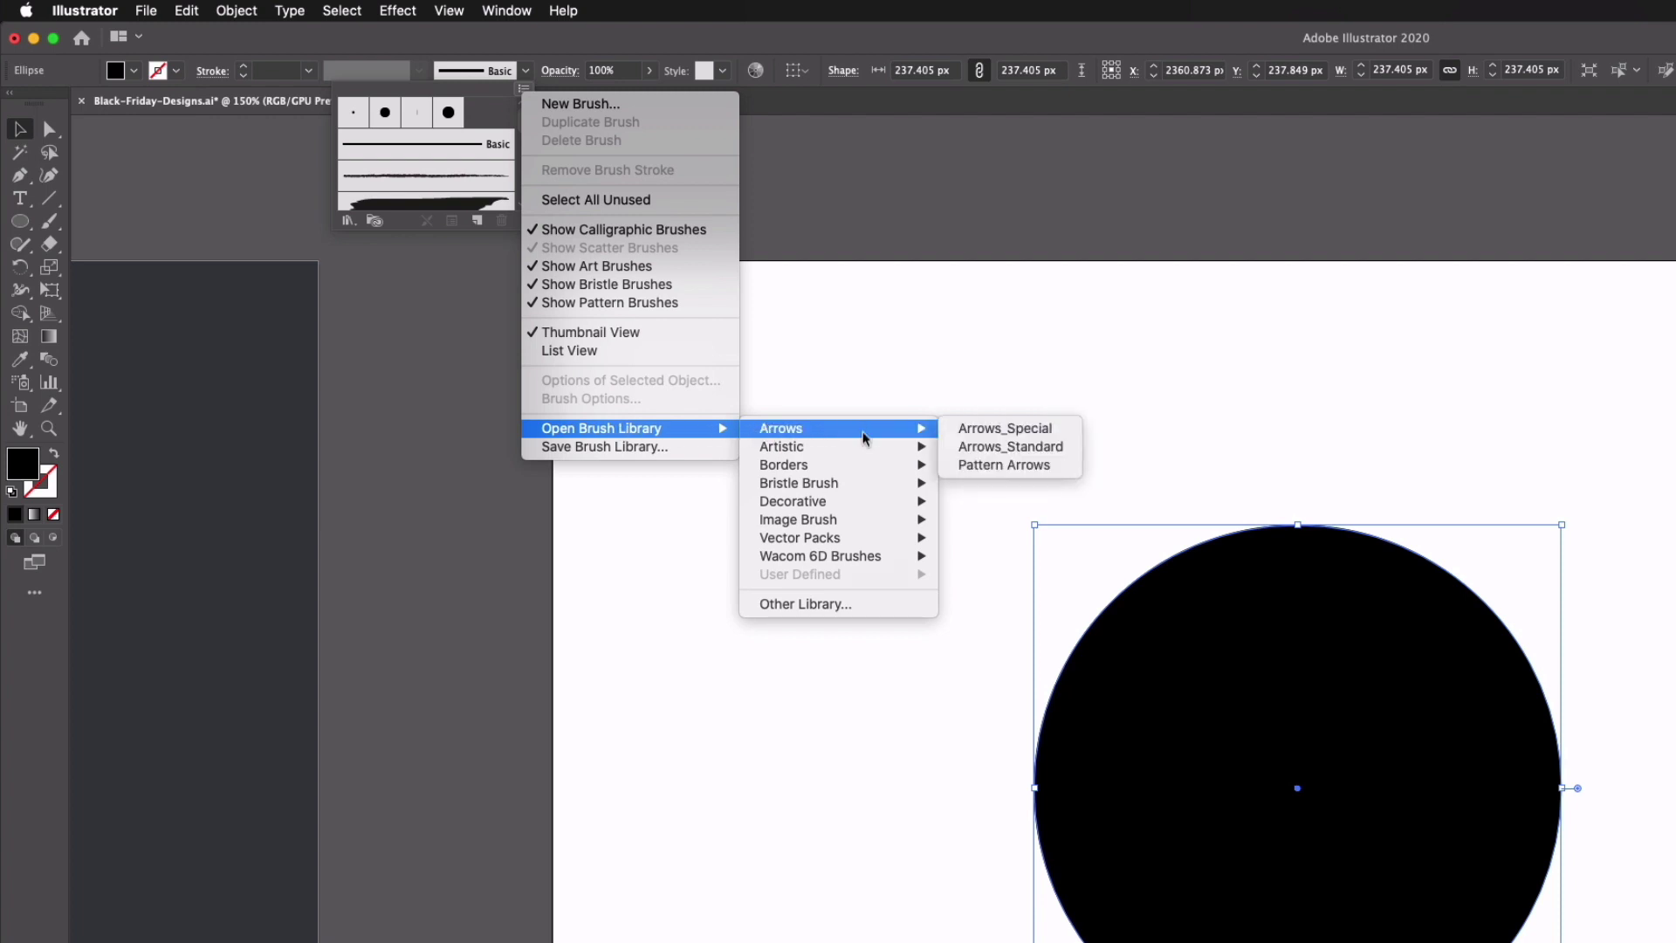
mouse_move(863, 449)
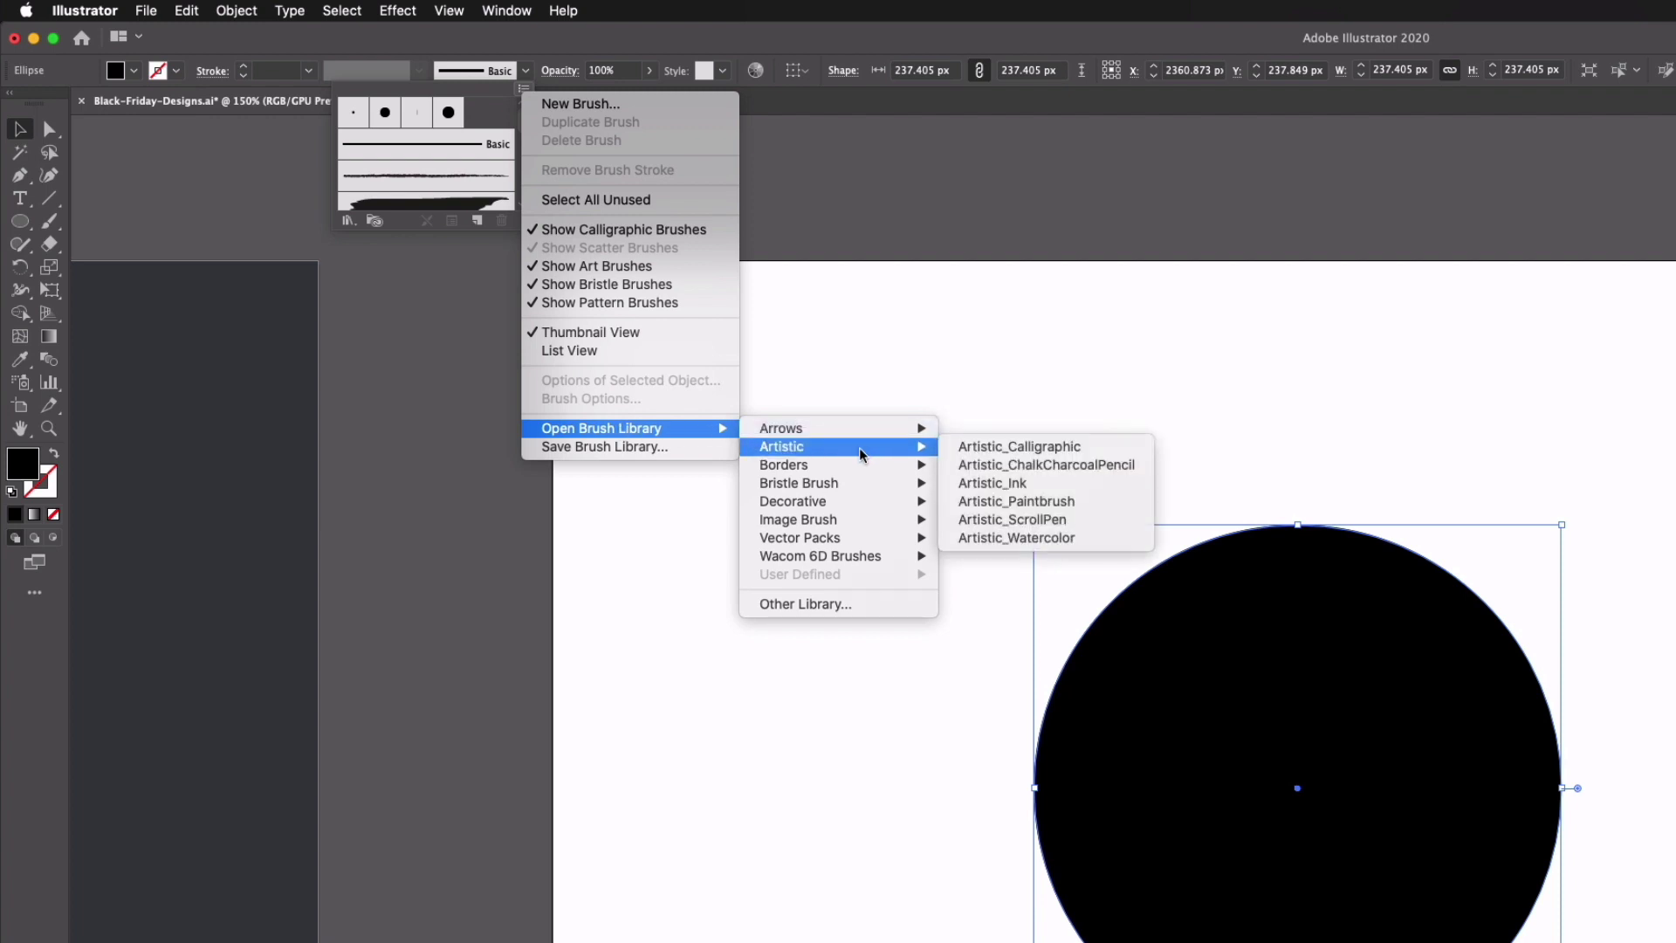
click(969, 504)
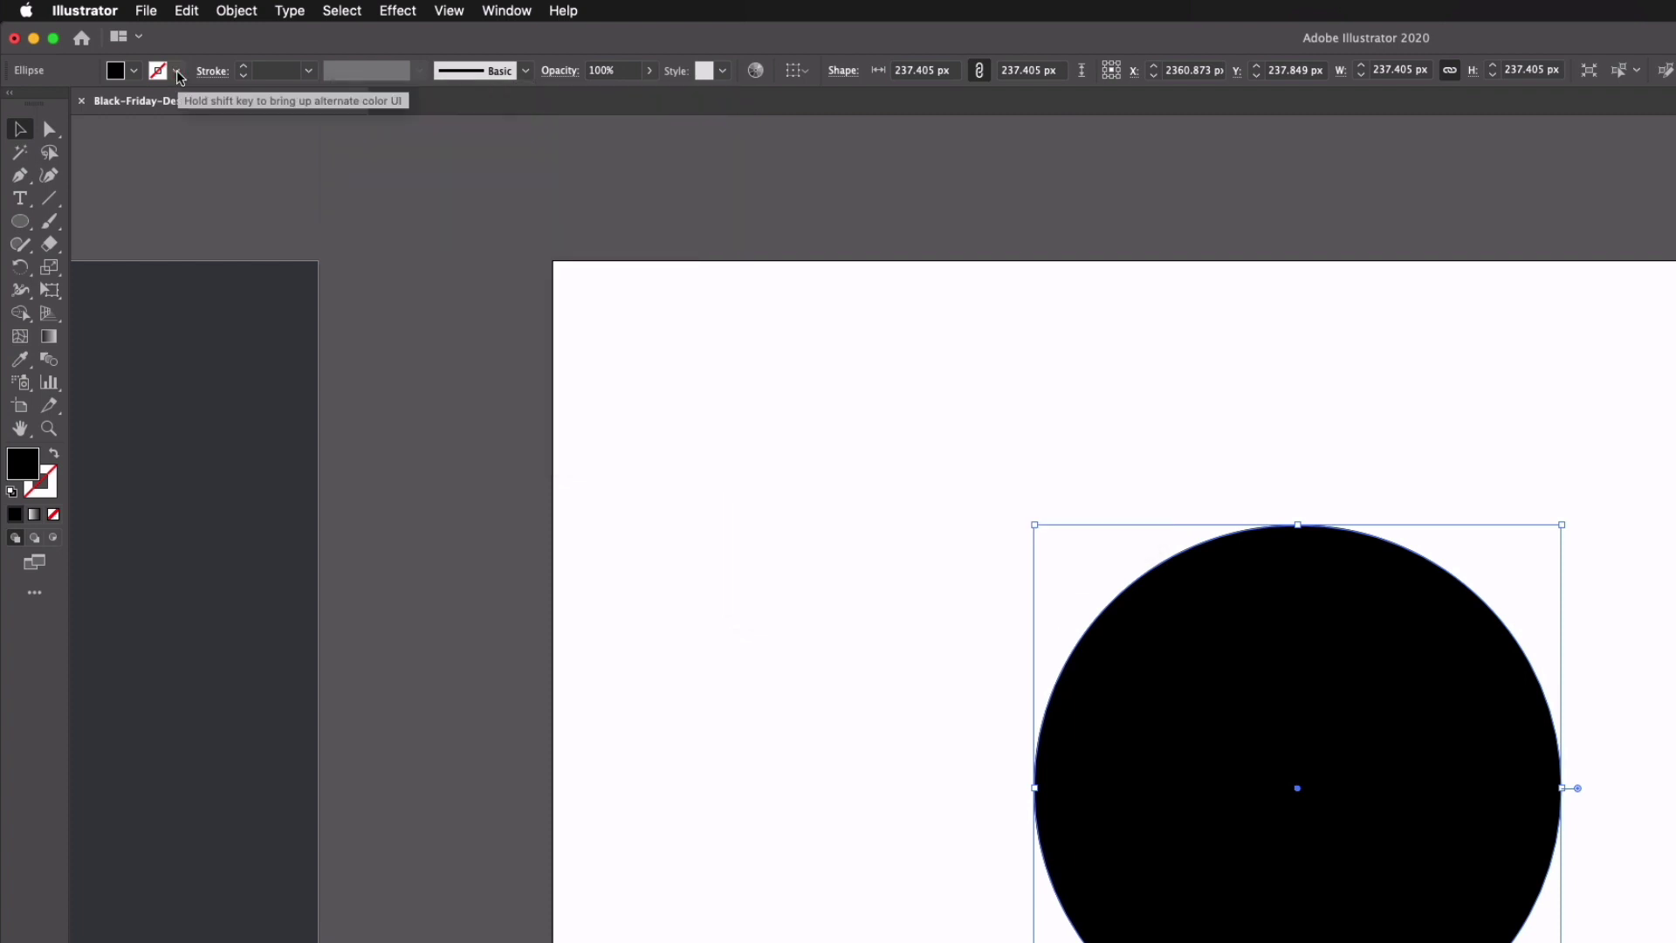
- Give the circle a black stroke and try two thick paint-stroke brushes on it, the second being Brush 2
click(131, 71)
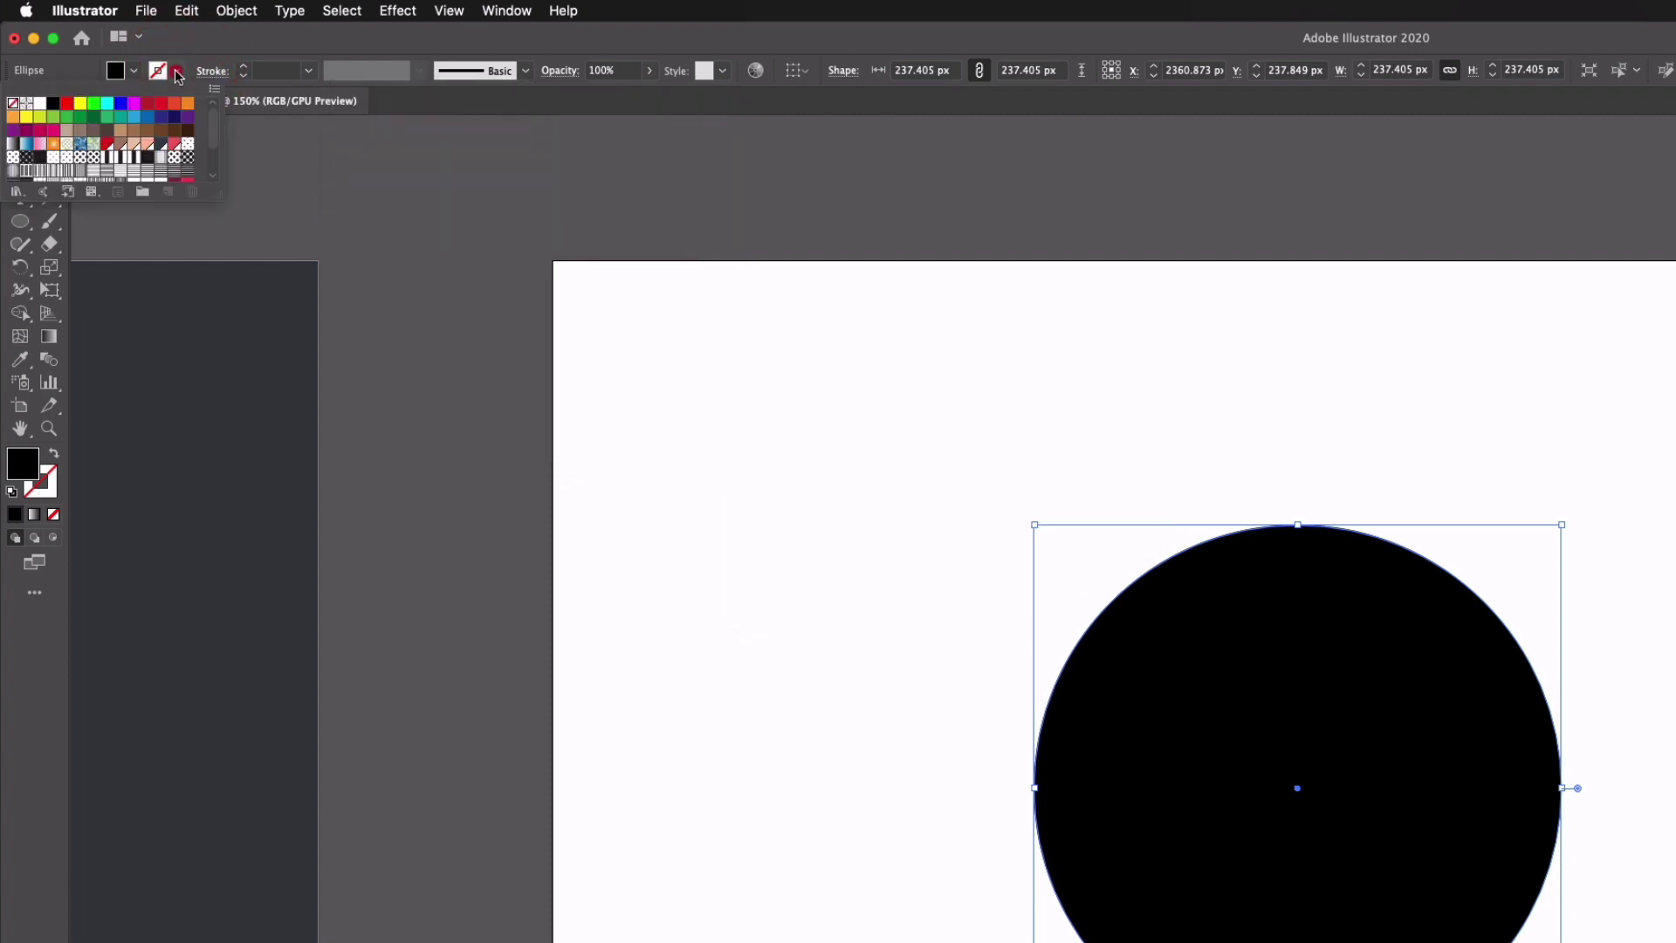
click(54, 105)
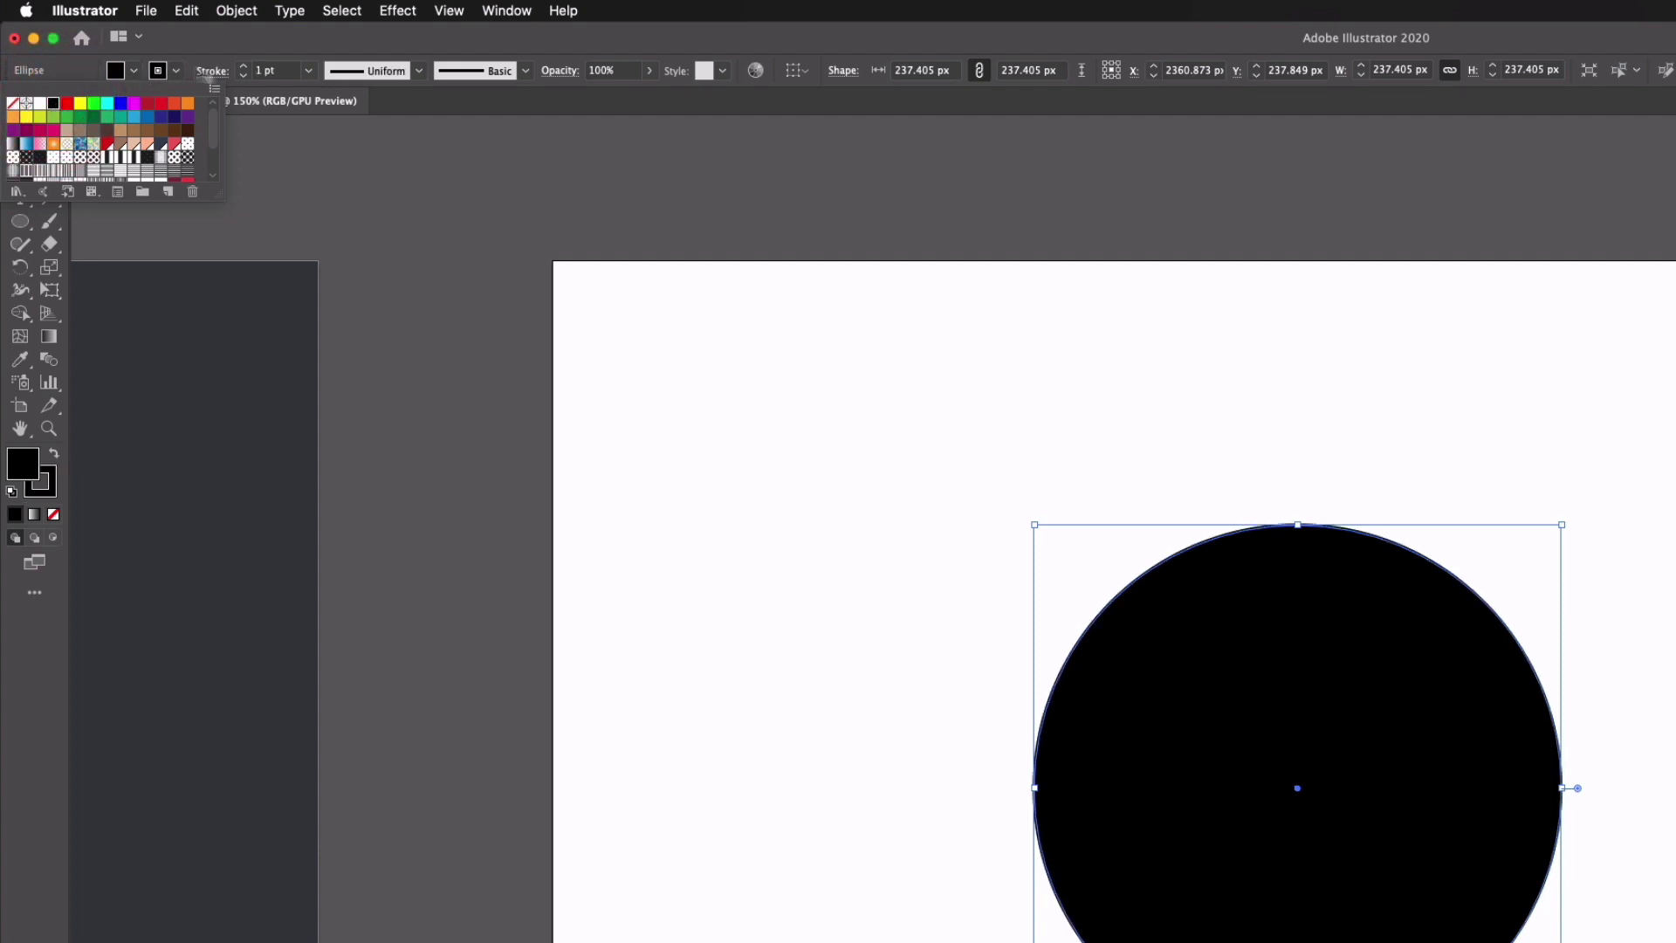
click(525, 70)
click(460, 149)
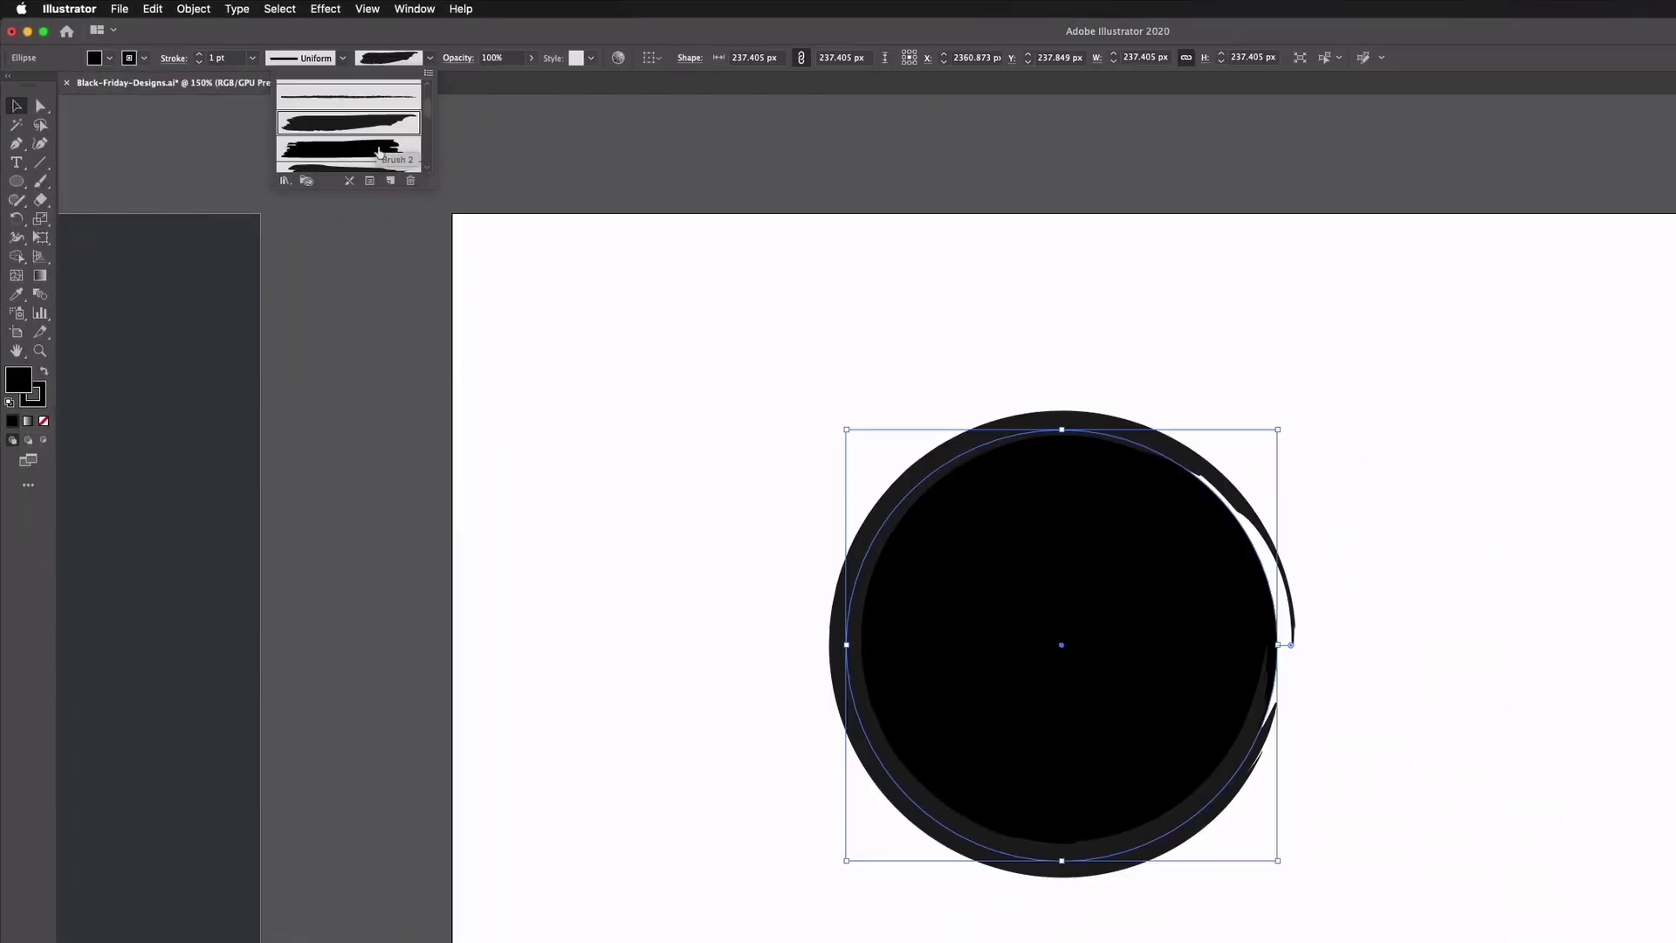
click(378, 152)
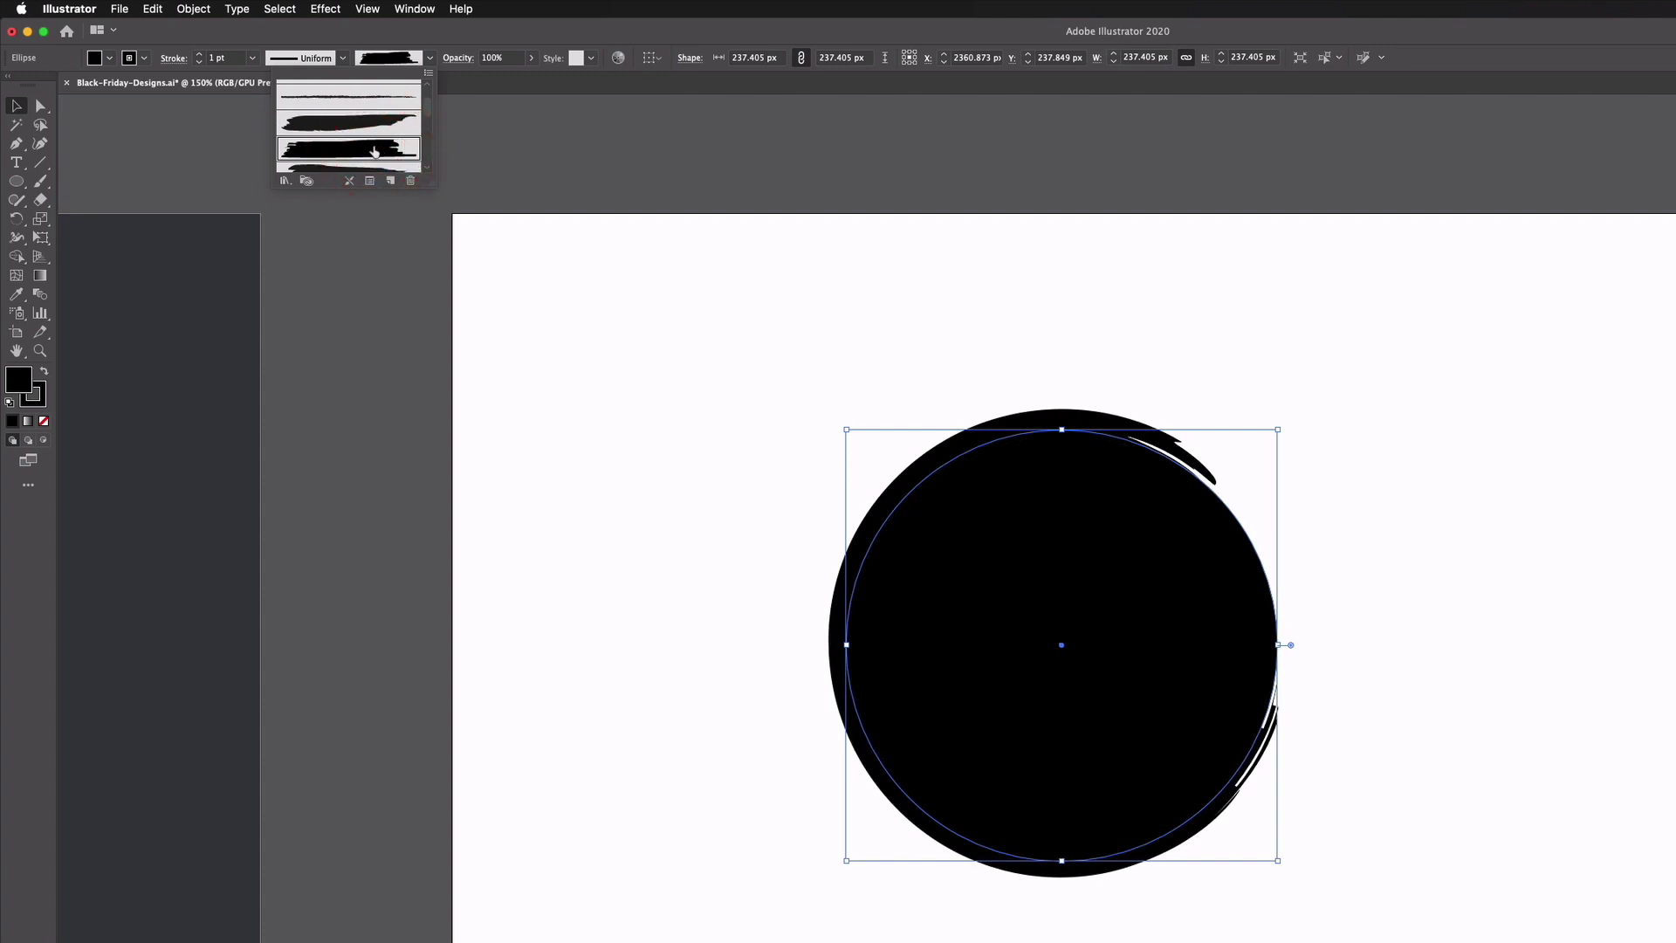
- Apply the rough, splattered paint brush with broken edges to the circle's outline
scroll(374, 151, down, 1)
scroll(375, 145, down, 1)
click(365, 120)
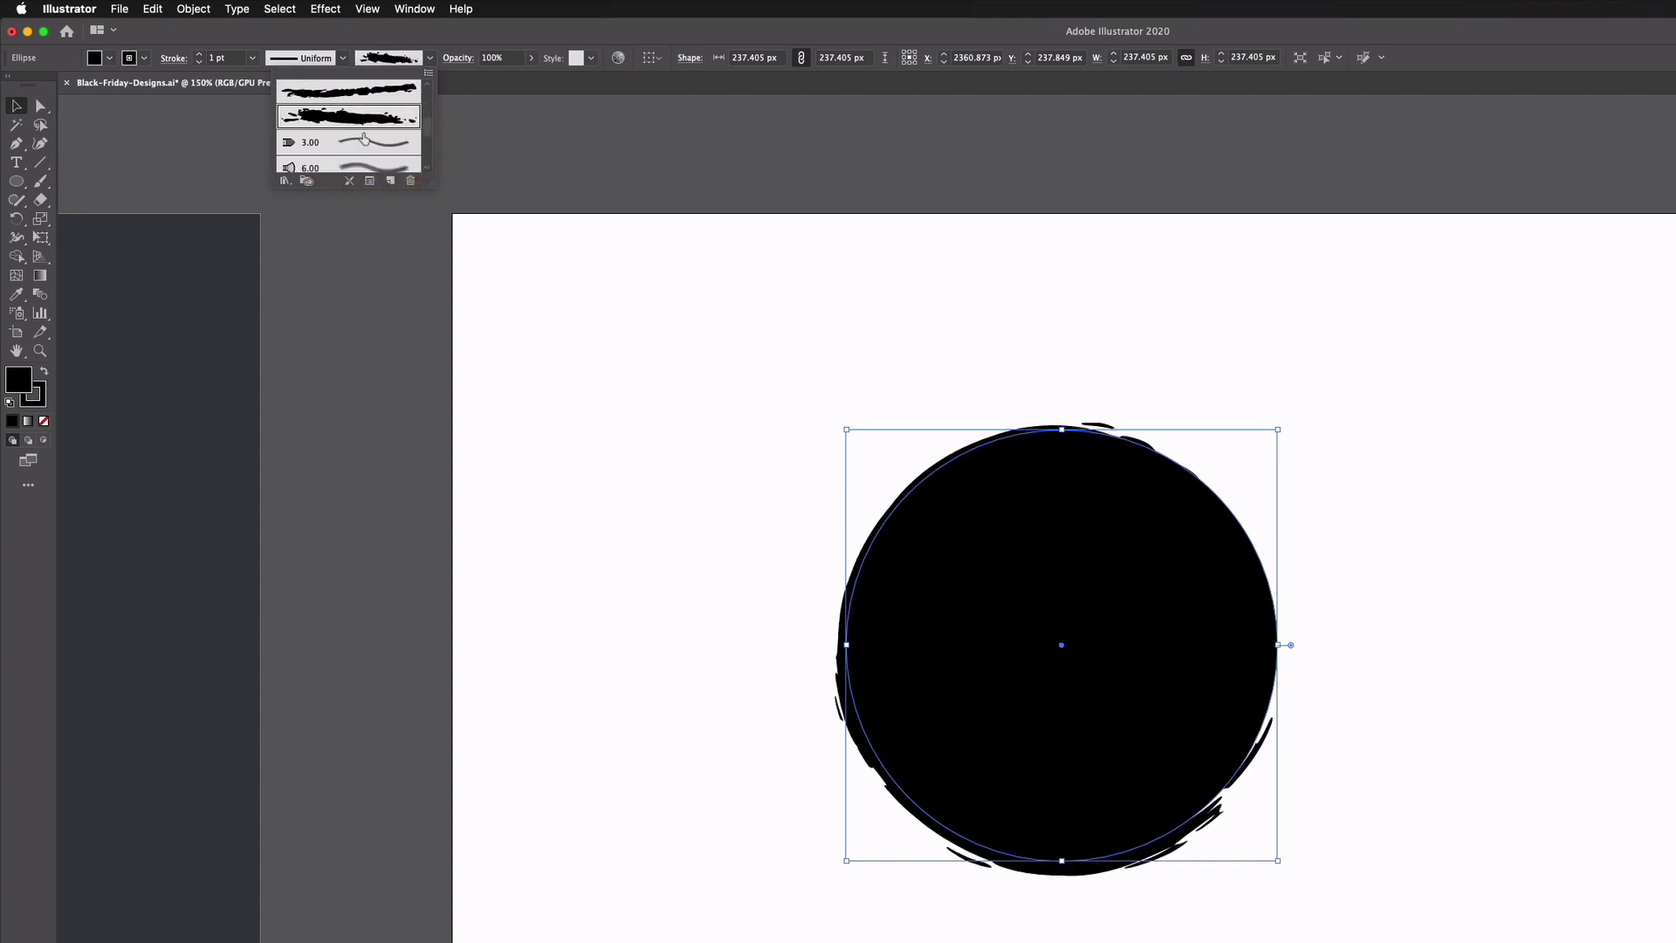
click(773, 389)
- Try a 2 pt stroke weight on the circle's brushed outline
click(1149, 577)
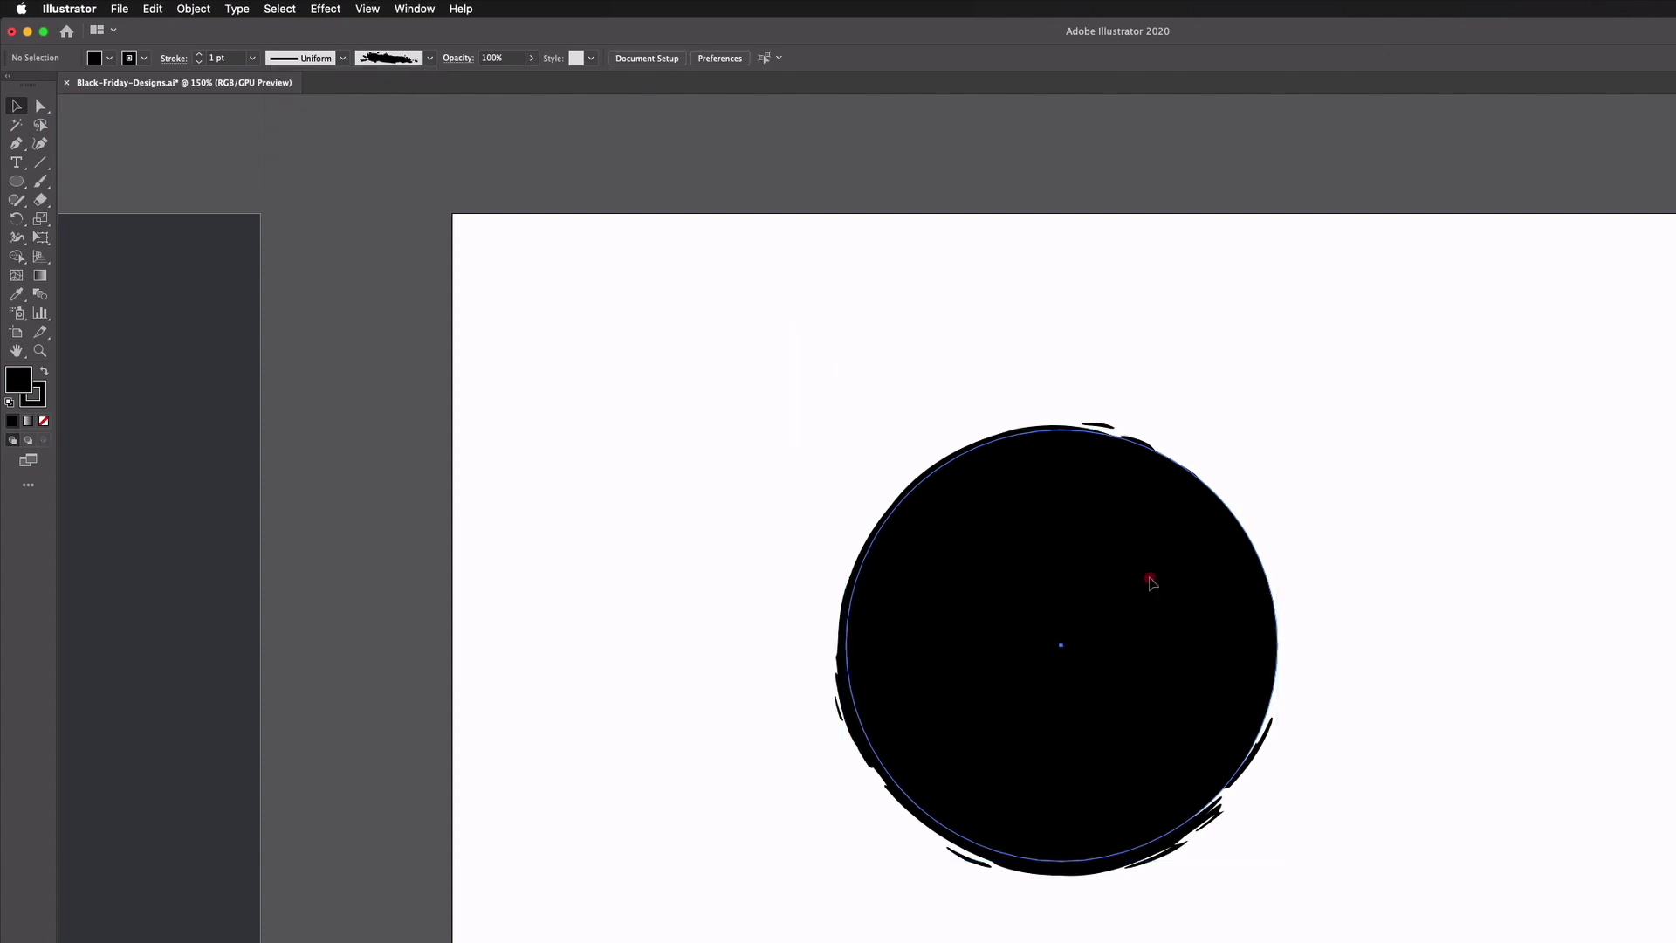
click(200, 54)
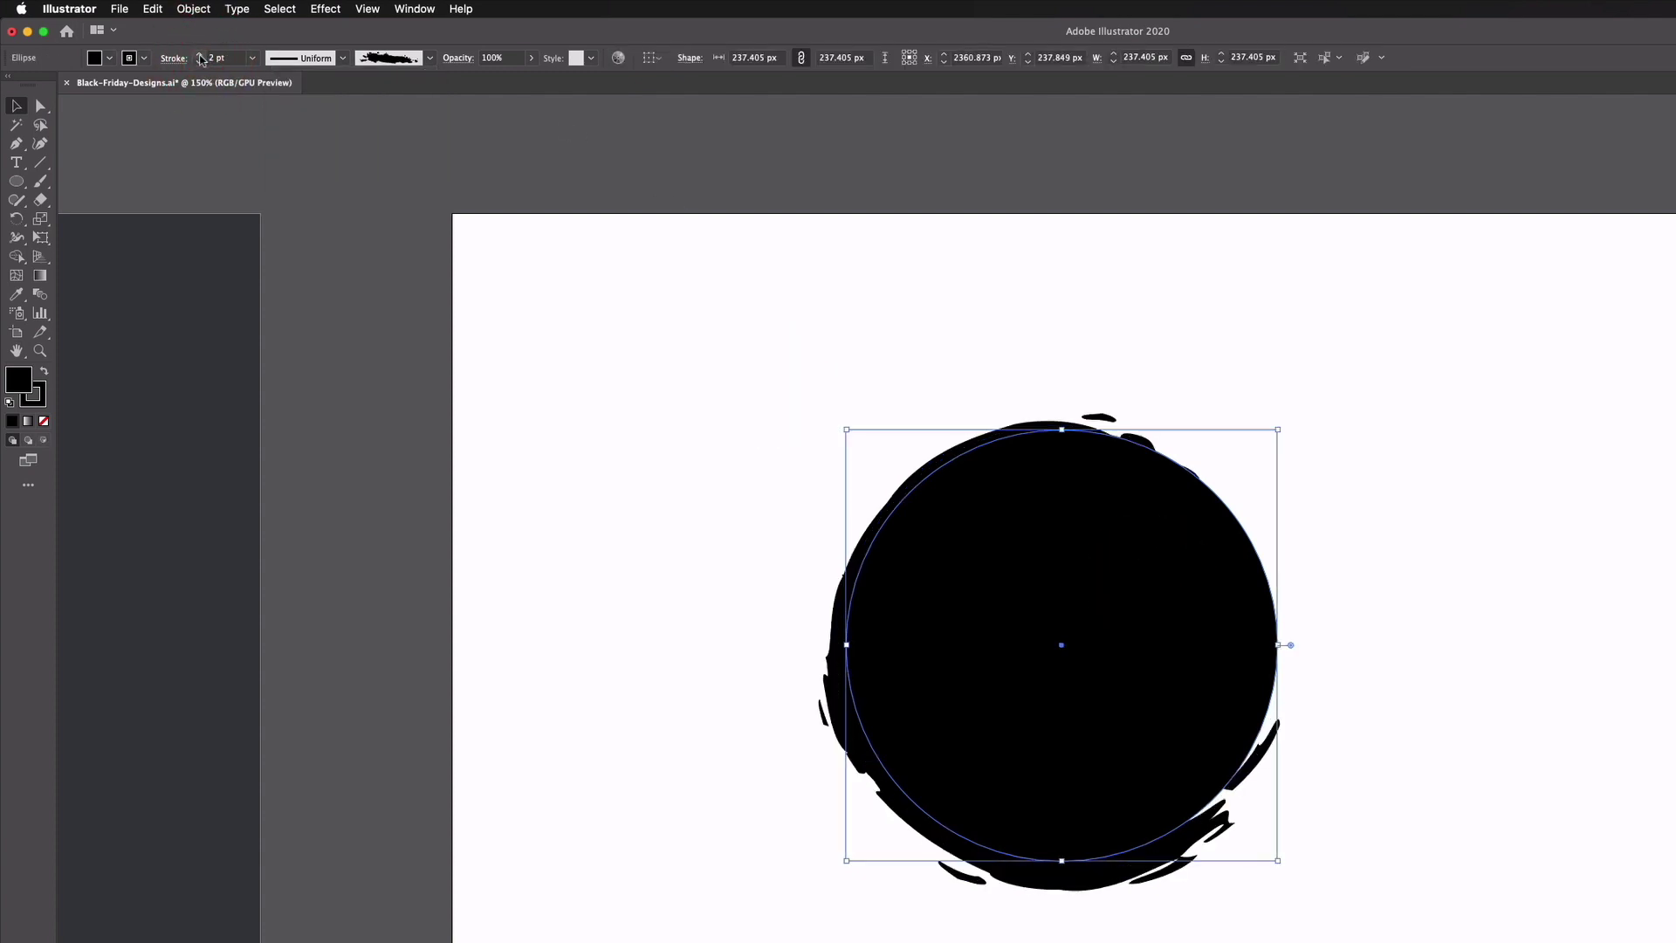
click(961, 583)
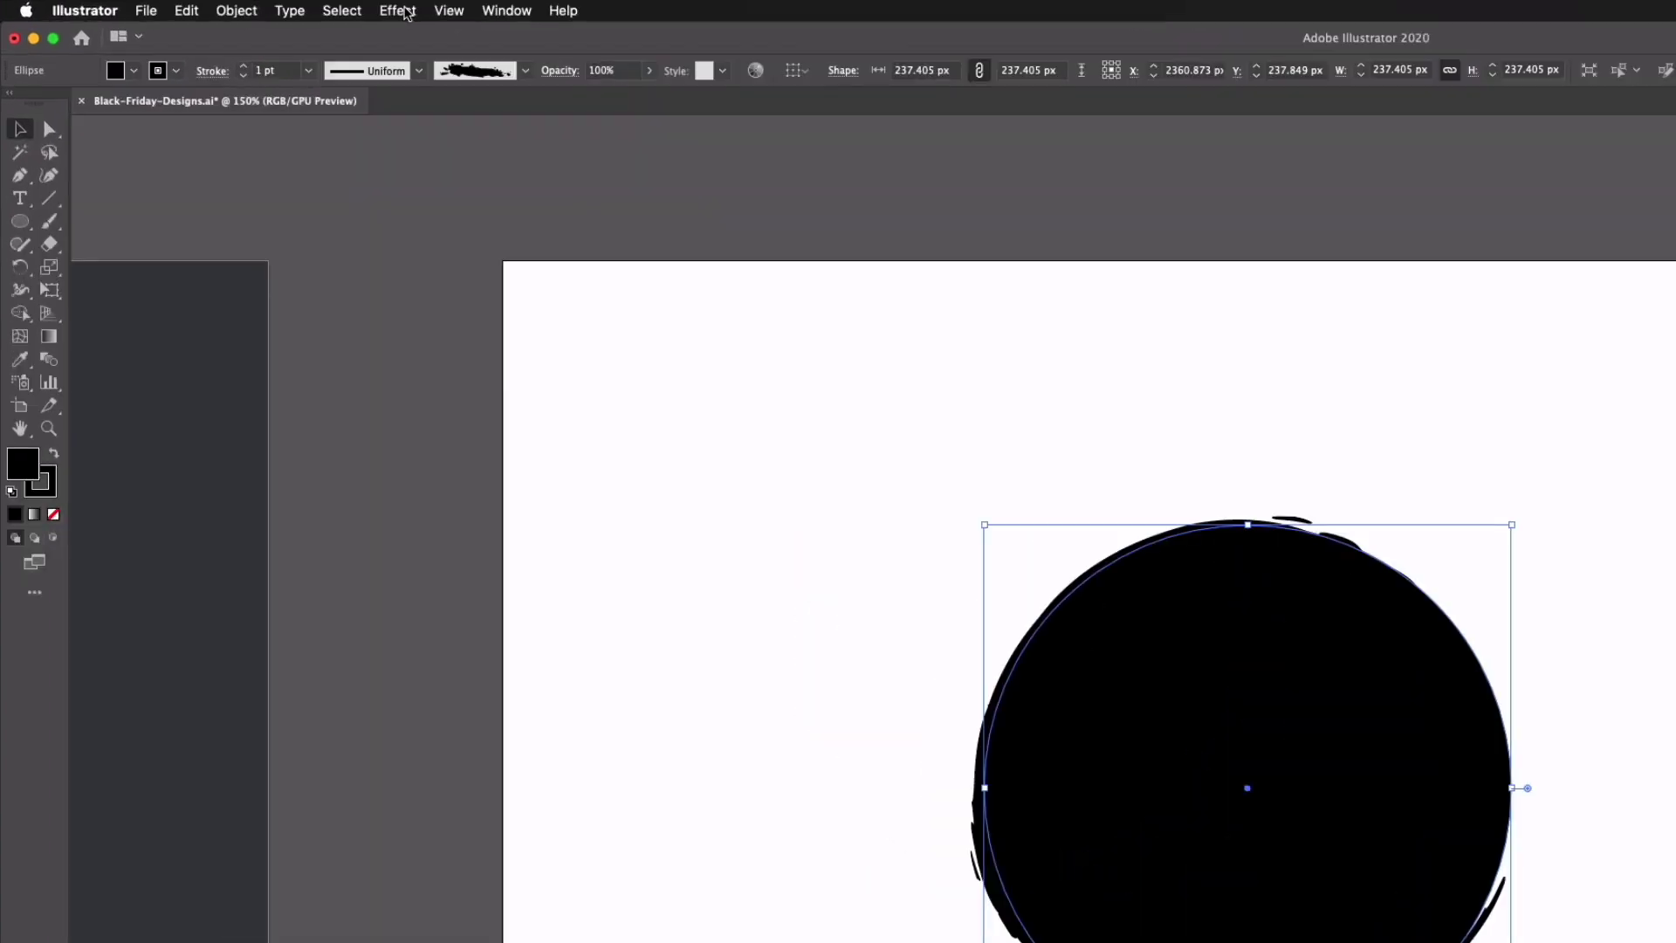
- Start a Roughen effect on the brushed circle with the preview enabled and smooth points
click(325, 9)
mouse_move(441, 153)
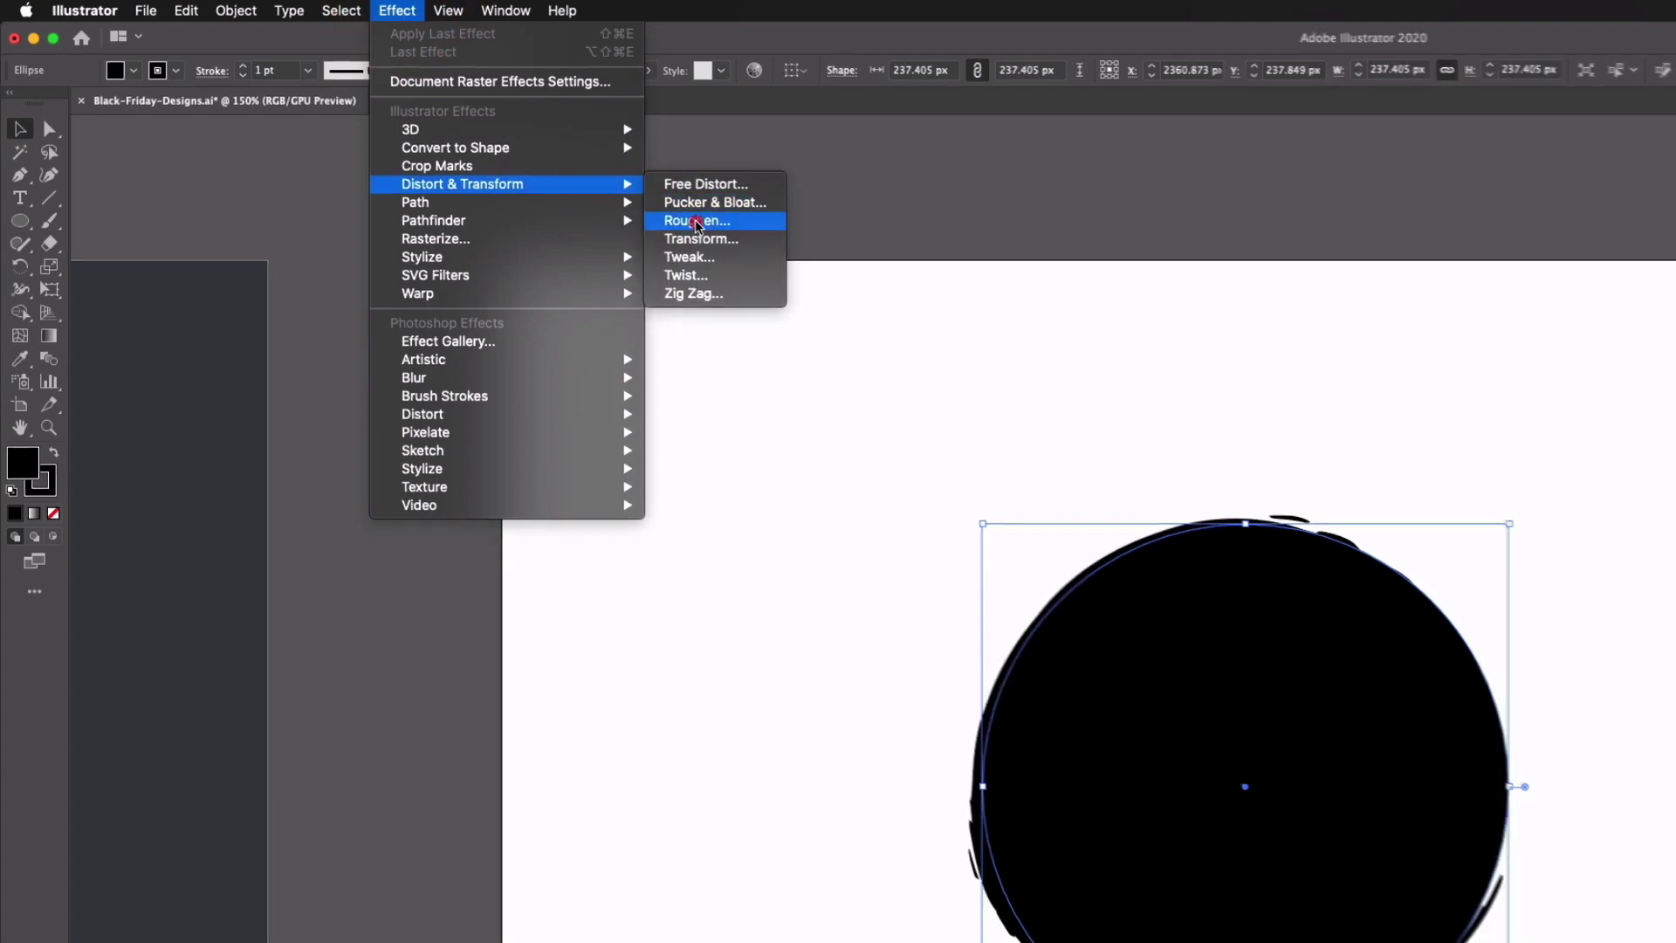
click(698, 221)
click(195, 450)
drag(373, 257, 512, 331)
click(375, 481)
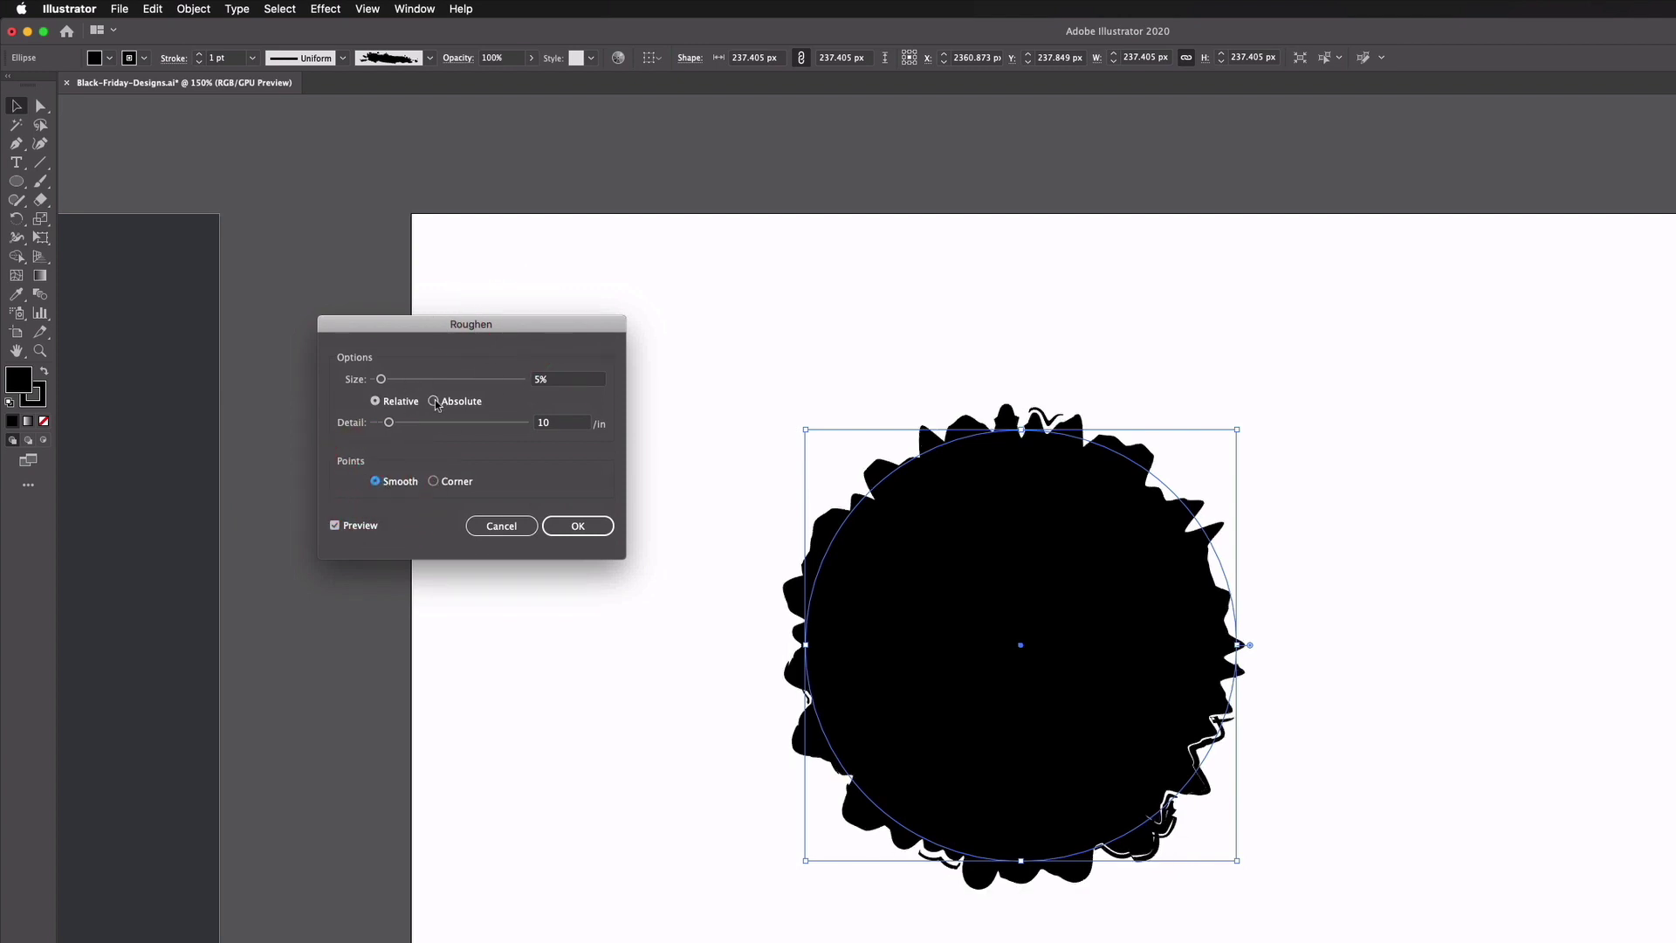
- Make the Roughen size absolute and set it to 1 px
click(434, 402)
click(569, 378)
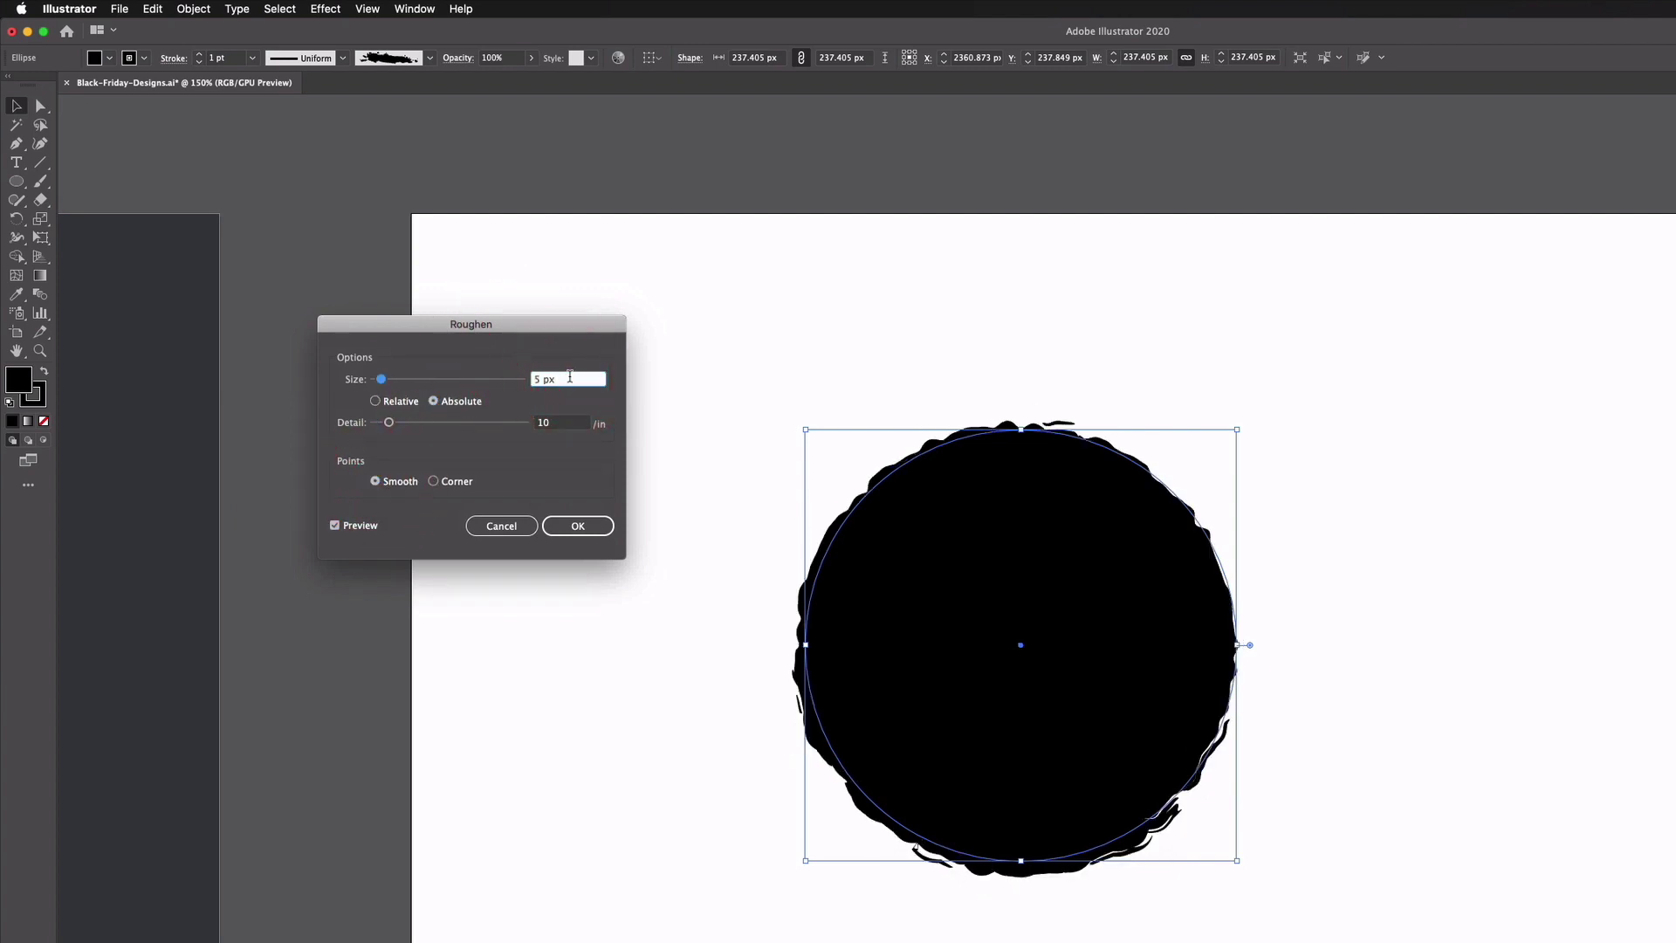
key(Down)
key(Down)
key(Down)
key(Down)
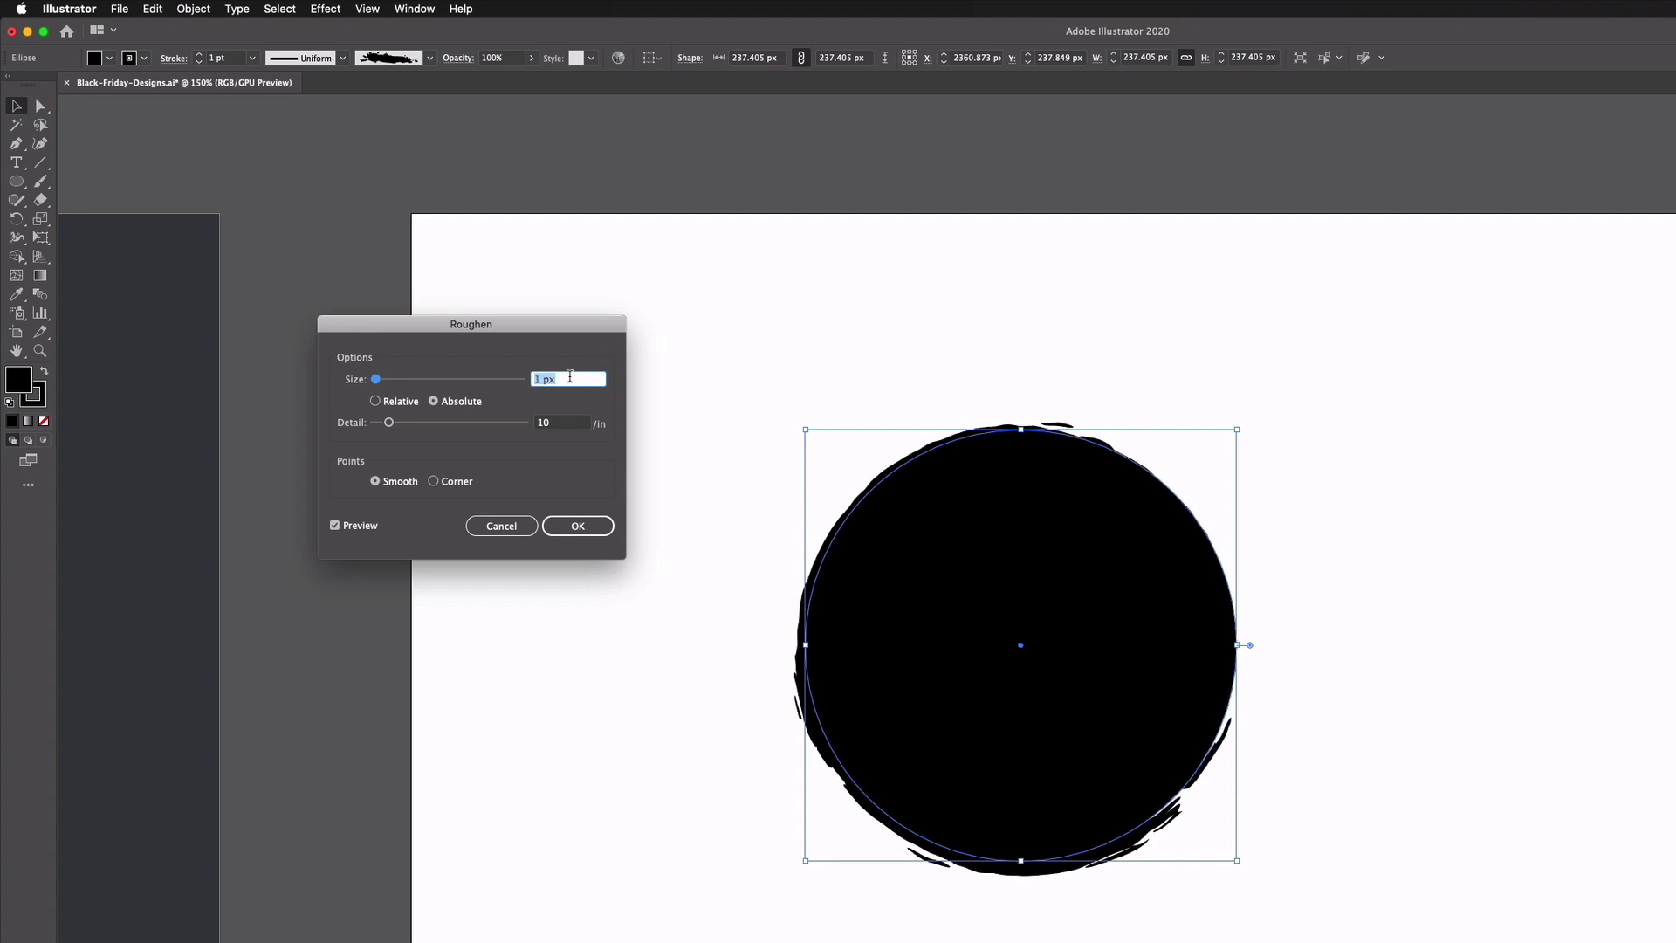
- Set the Roughen detail to 8 per inch and apply the effect to the circle
click(564, 424)
key(Down)
key(Down)
key(Down)
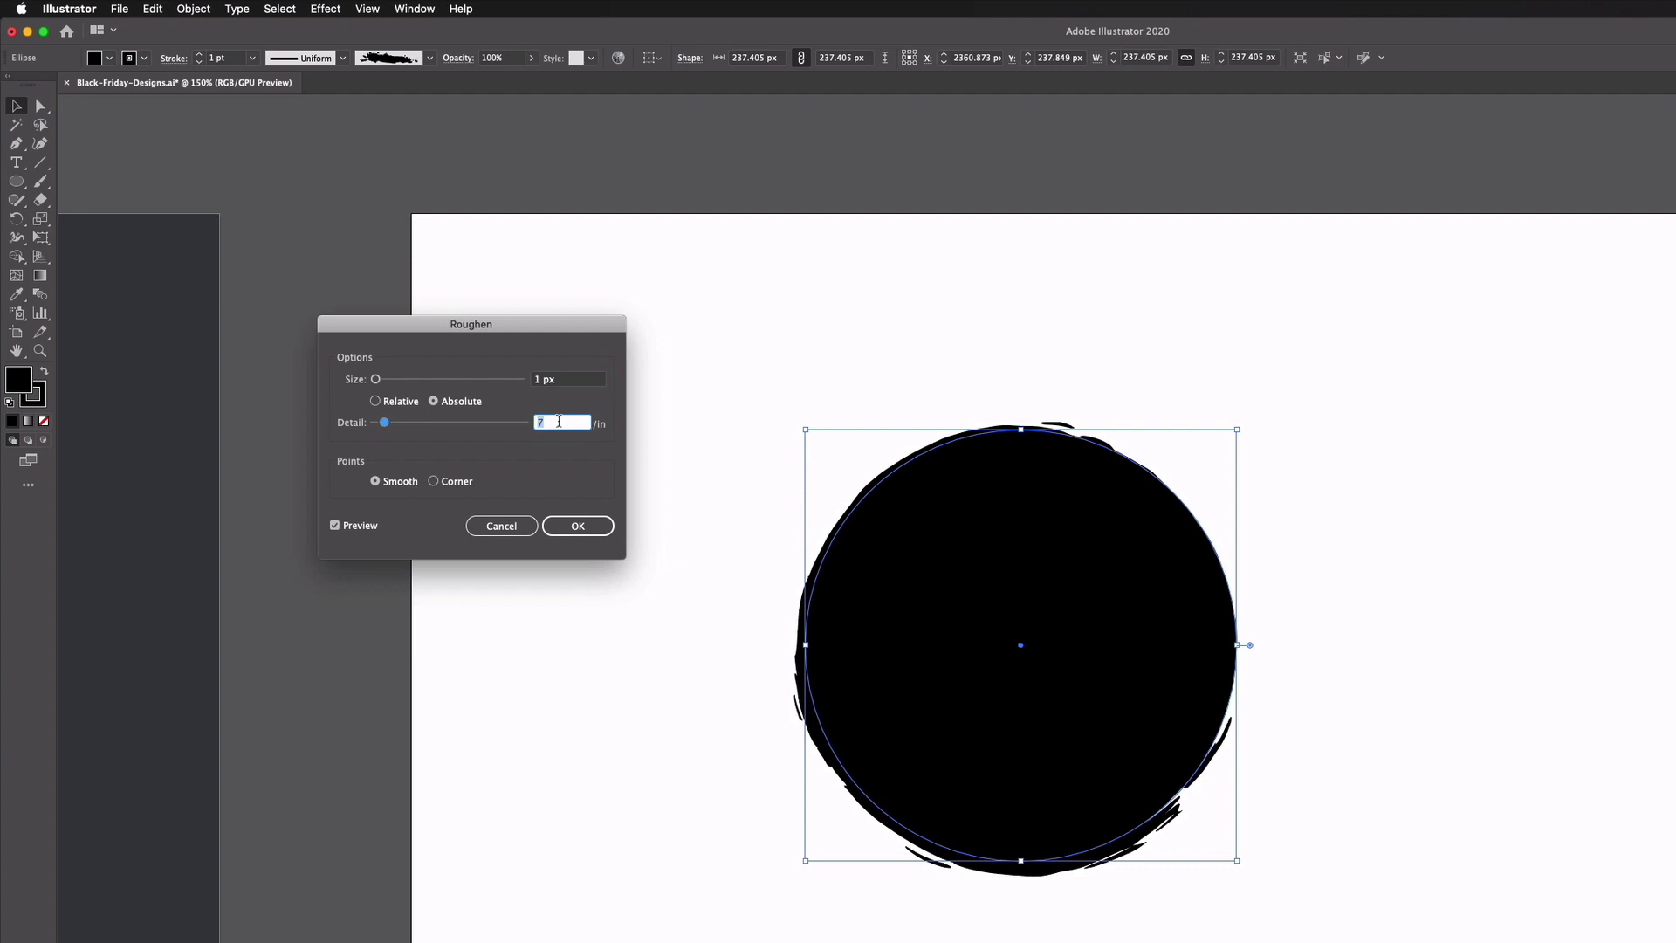
key(Up)
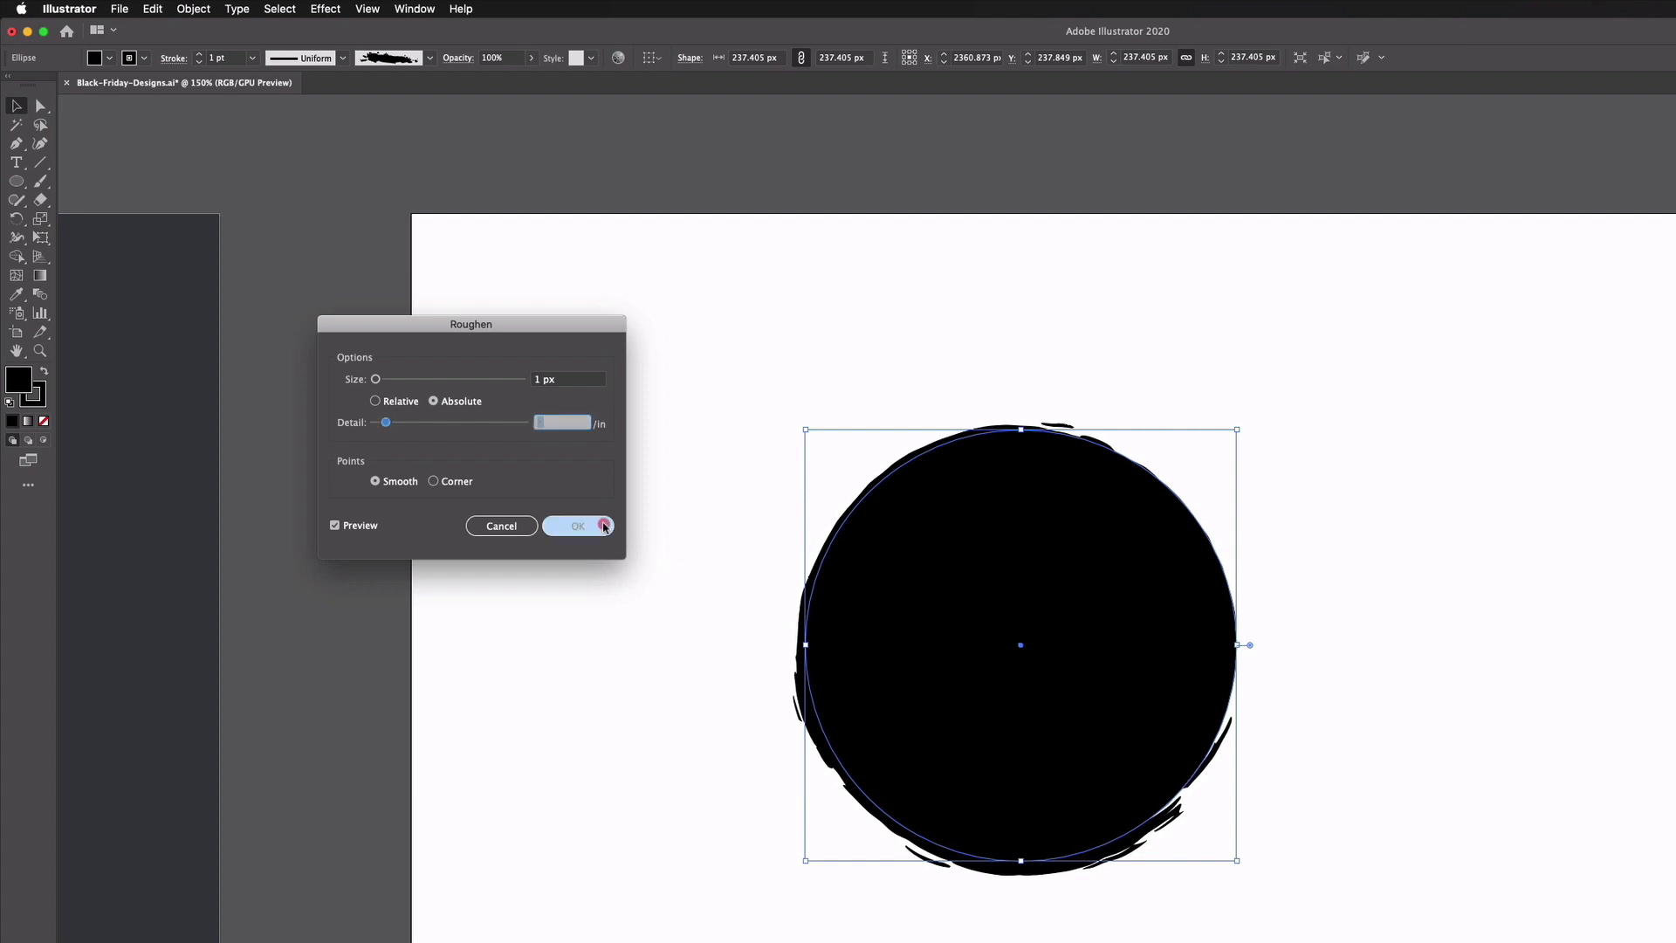
click(604, 526)
click(696, 475)
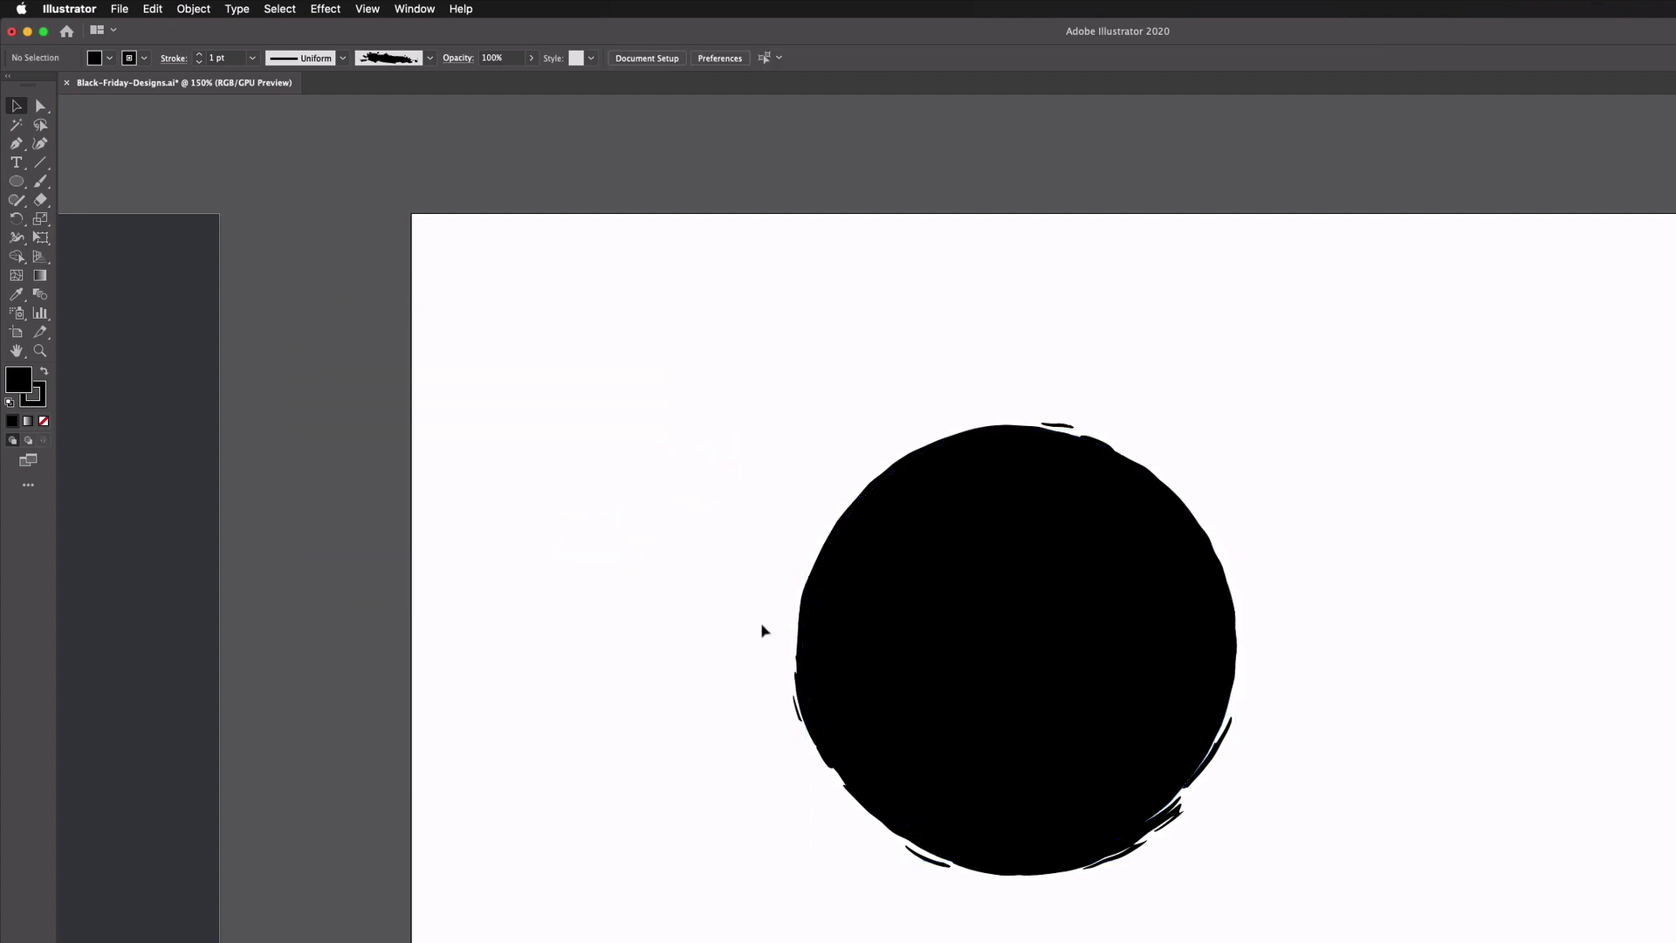
- Expand the roughened circle's appearance and unite the resulting shapes with Pathfinder
click(909, 655)
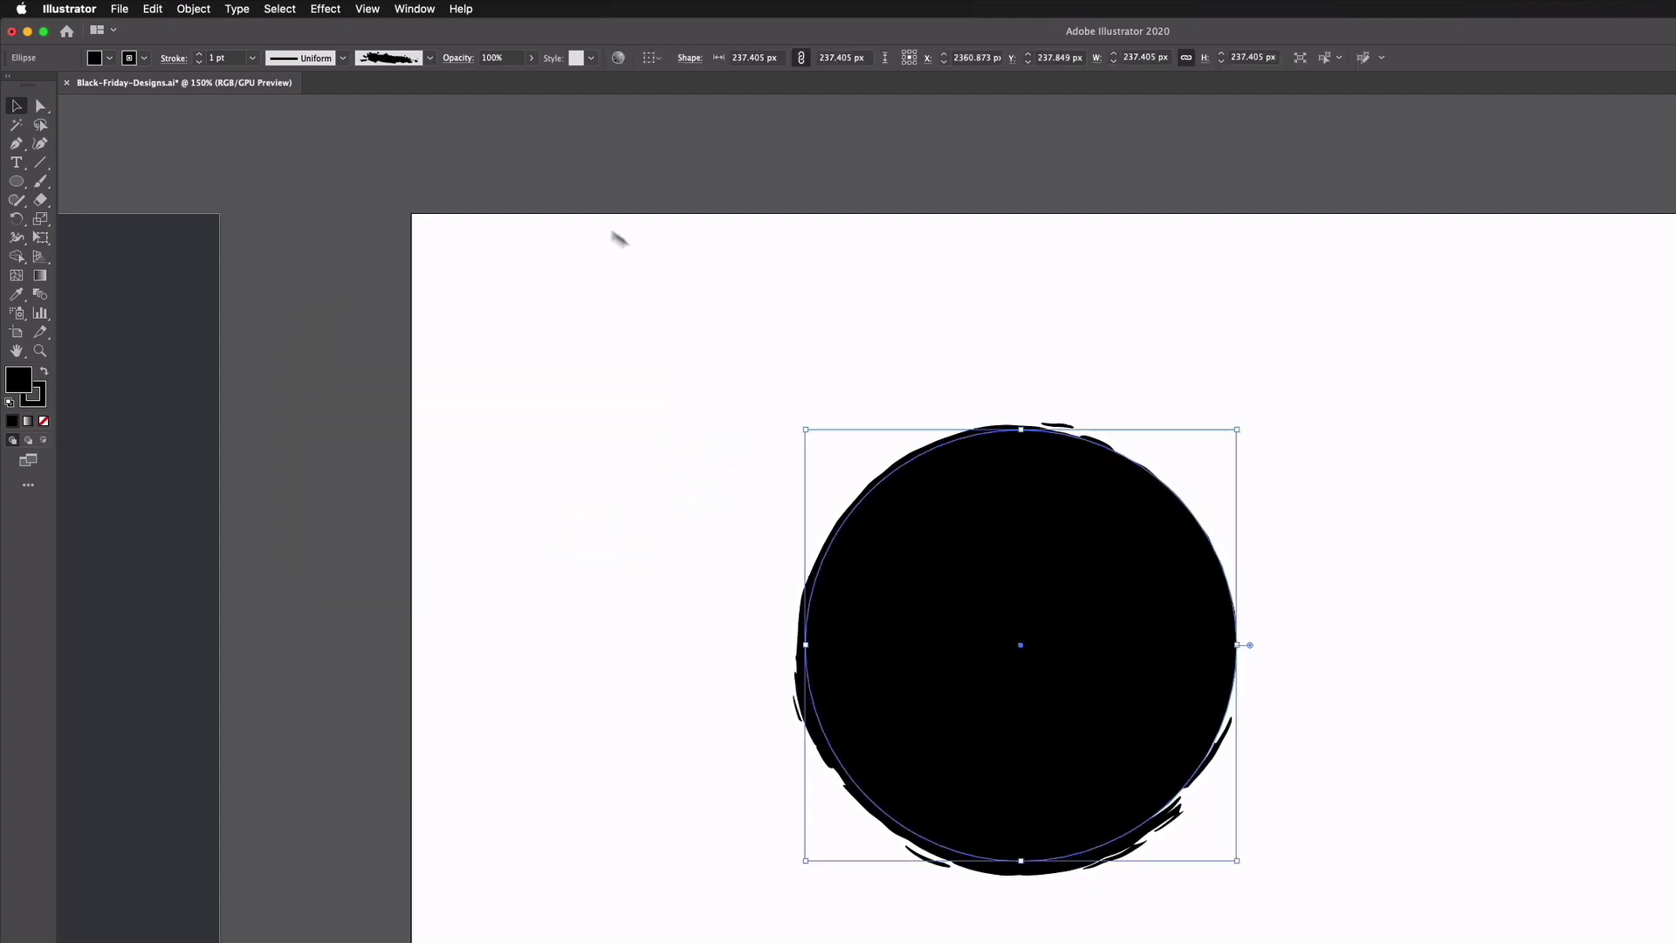
click(193, 11)
click(245, 195)
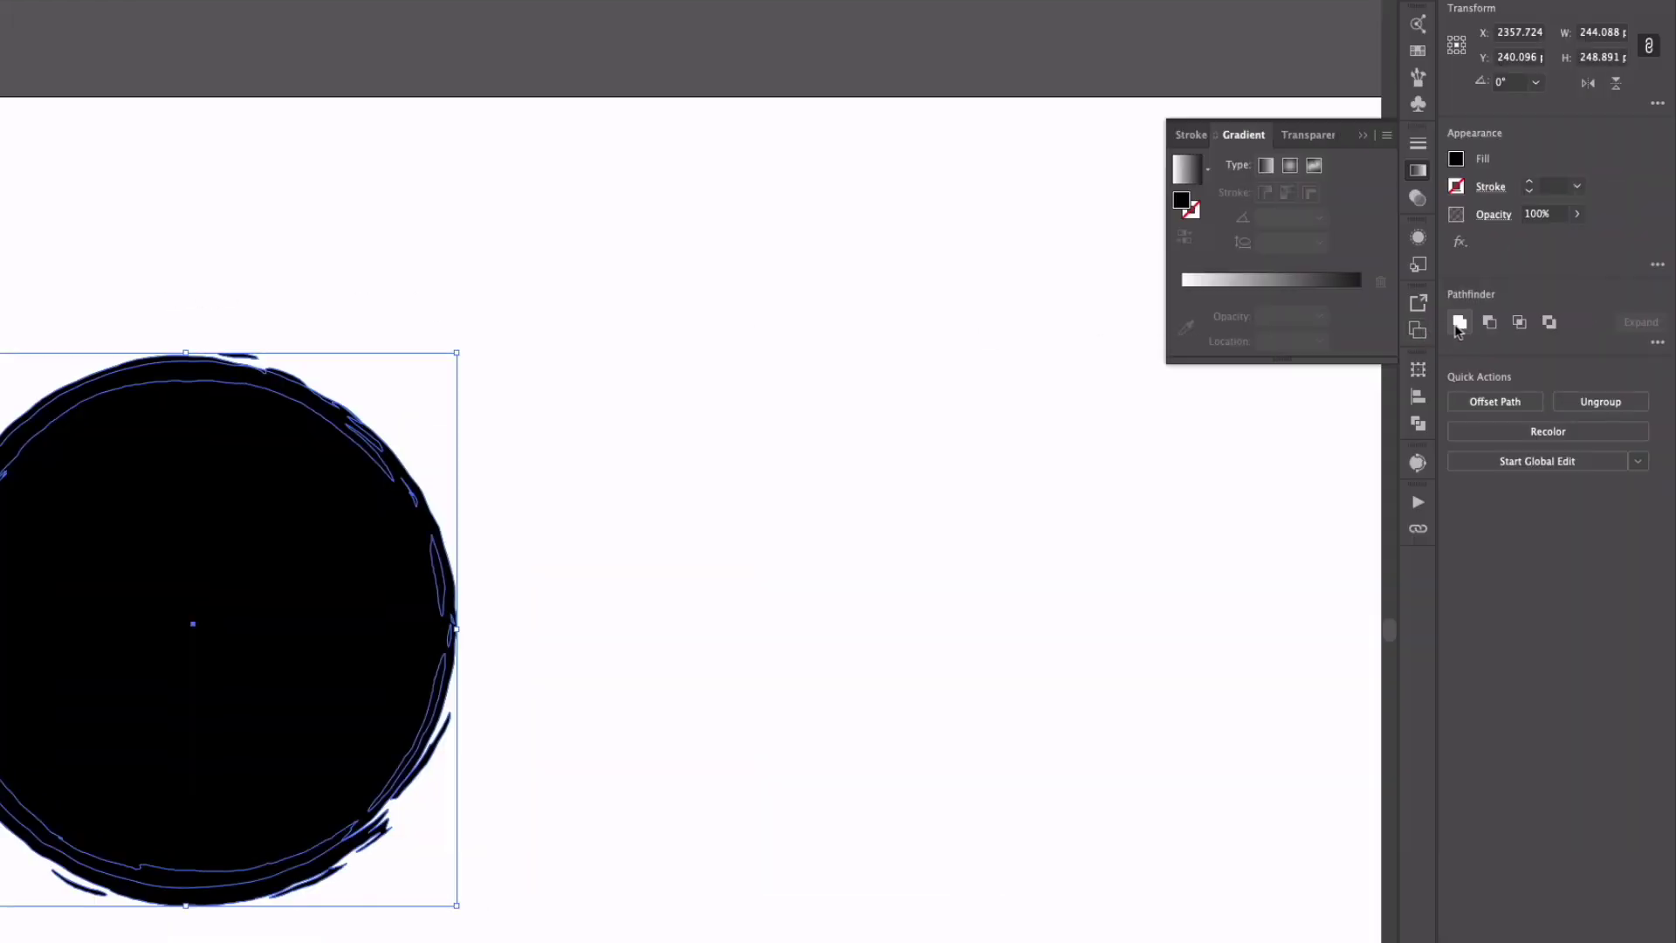
click(1459, 323)
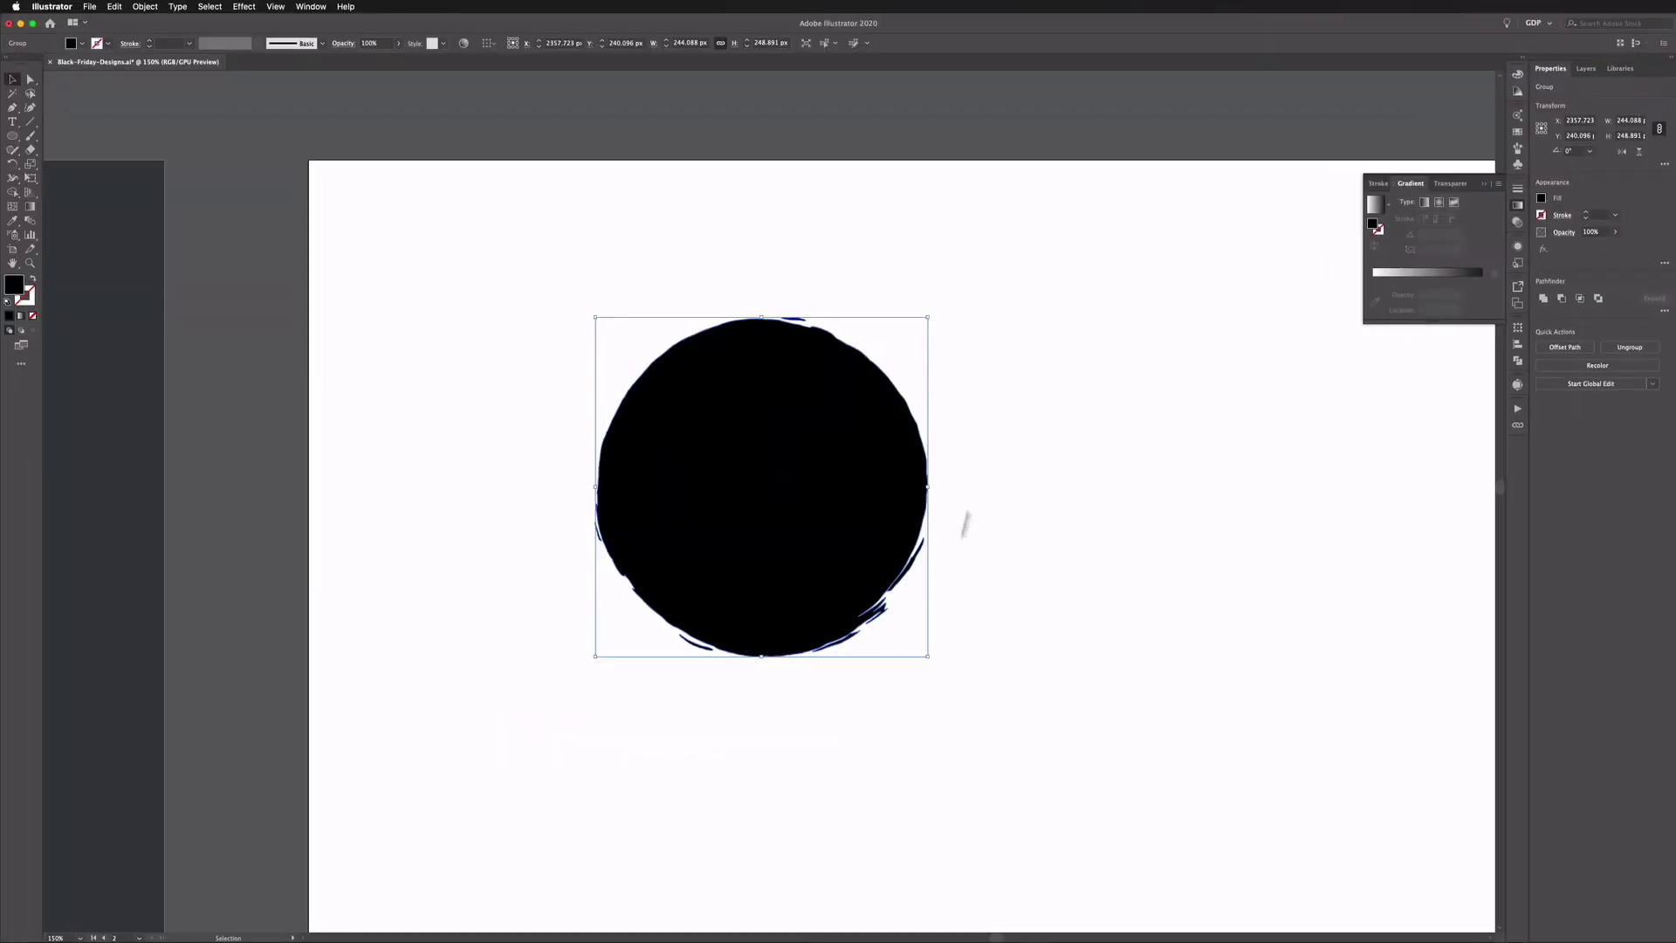
- Fill the brush-edged circle with a light pink colour using the Color Picker and deselect it
click(542, 314)
click(663, 363)
click(82, 44)
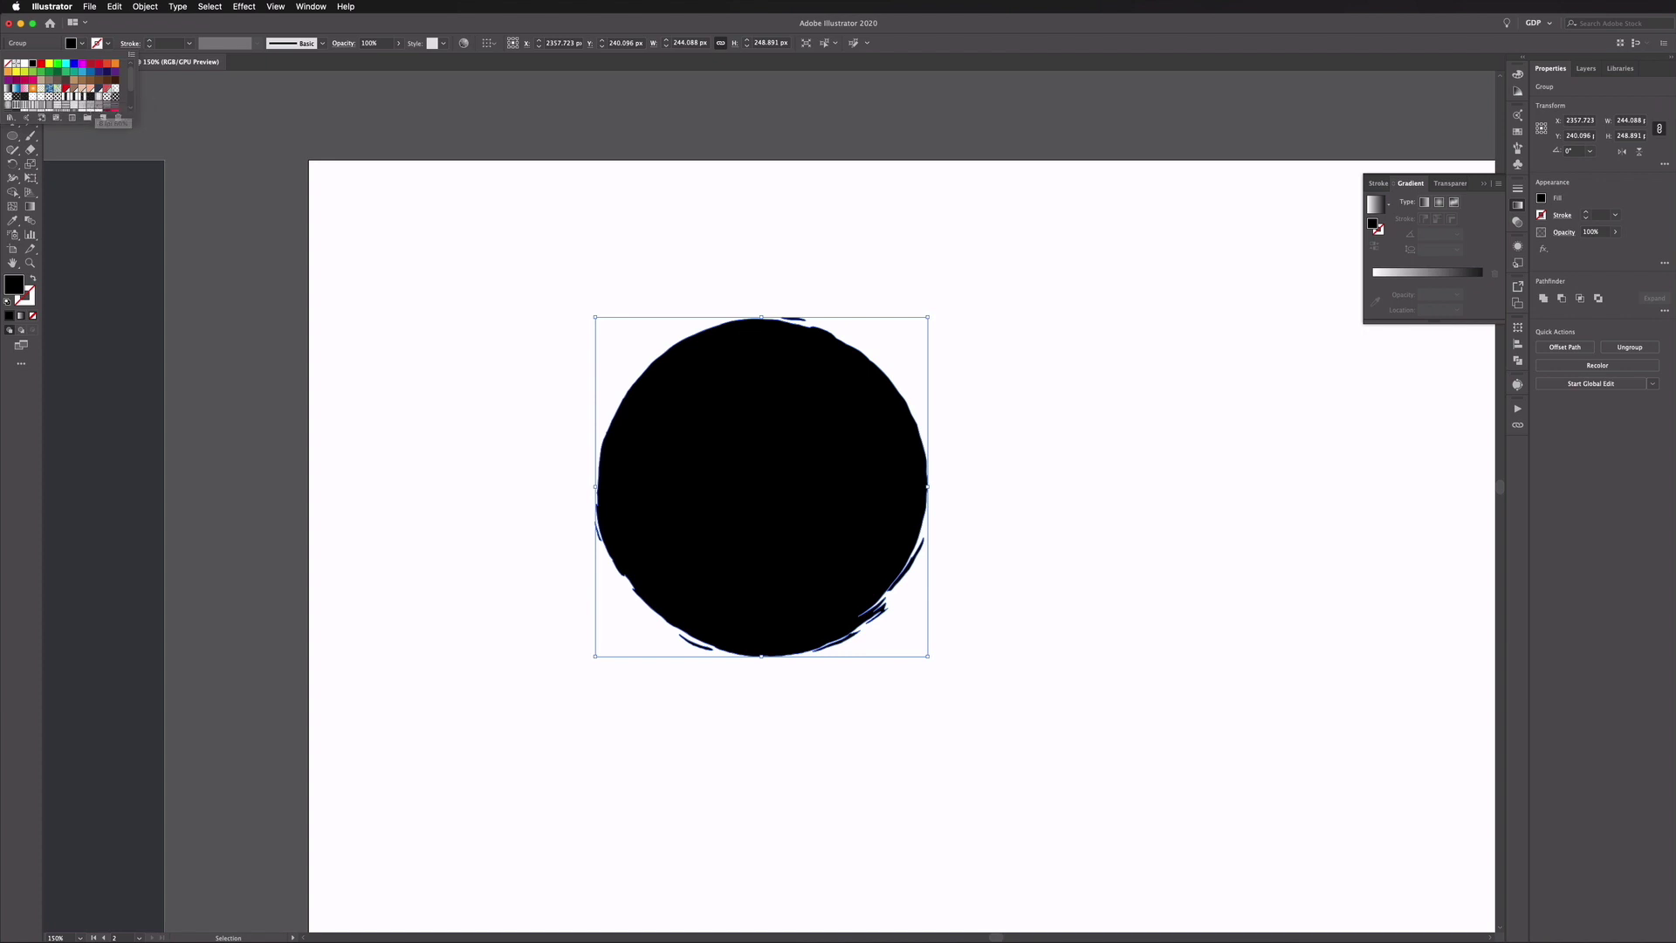
scroll(97, 91, down, 3)
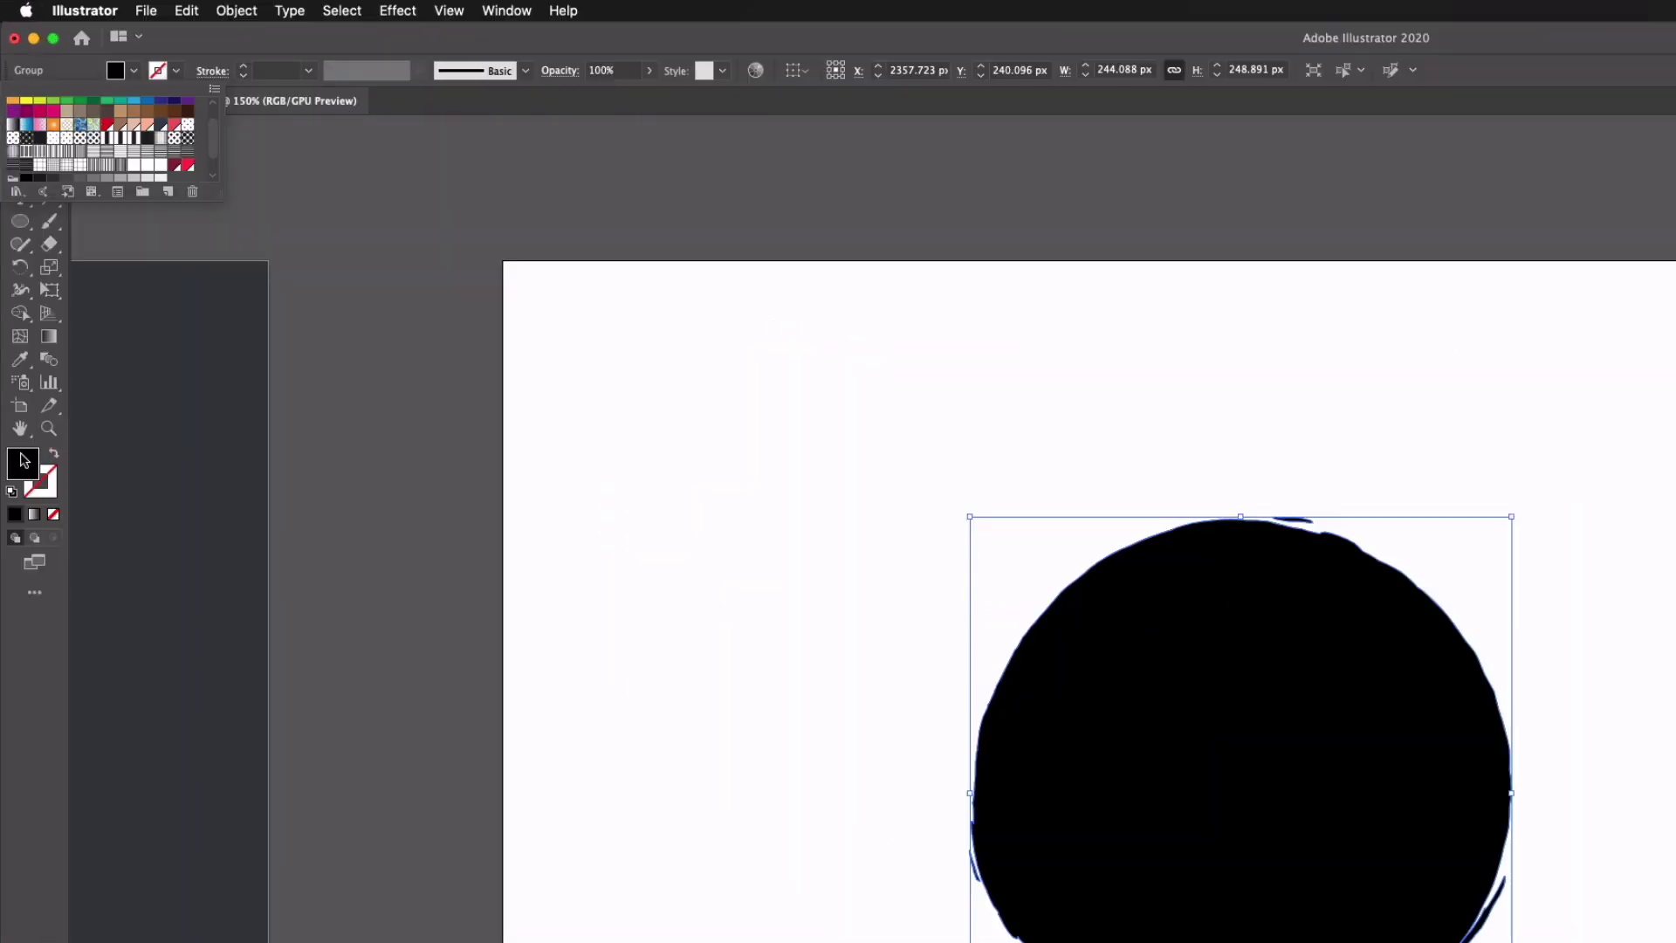
double_click(12, 288)
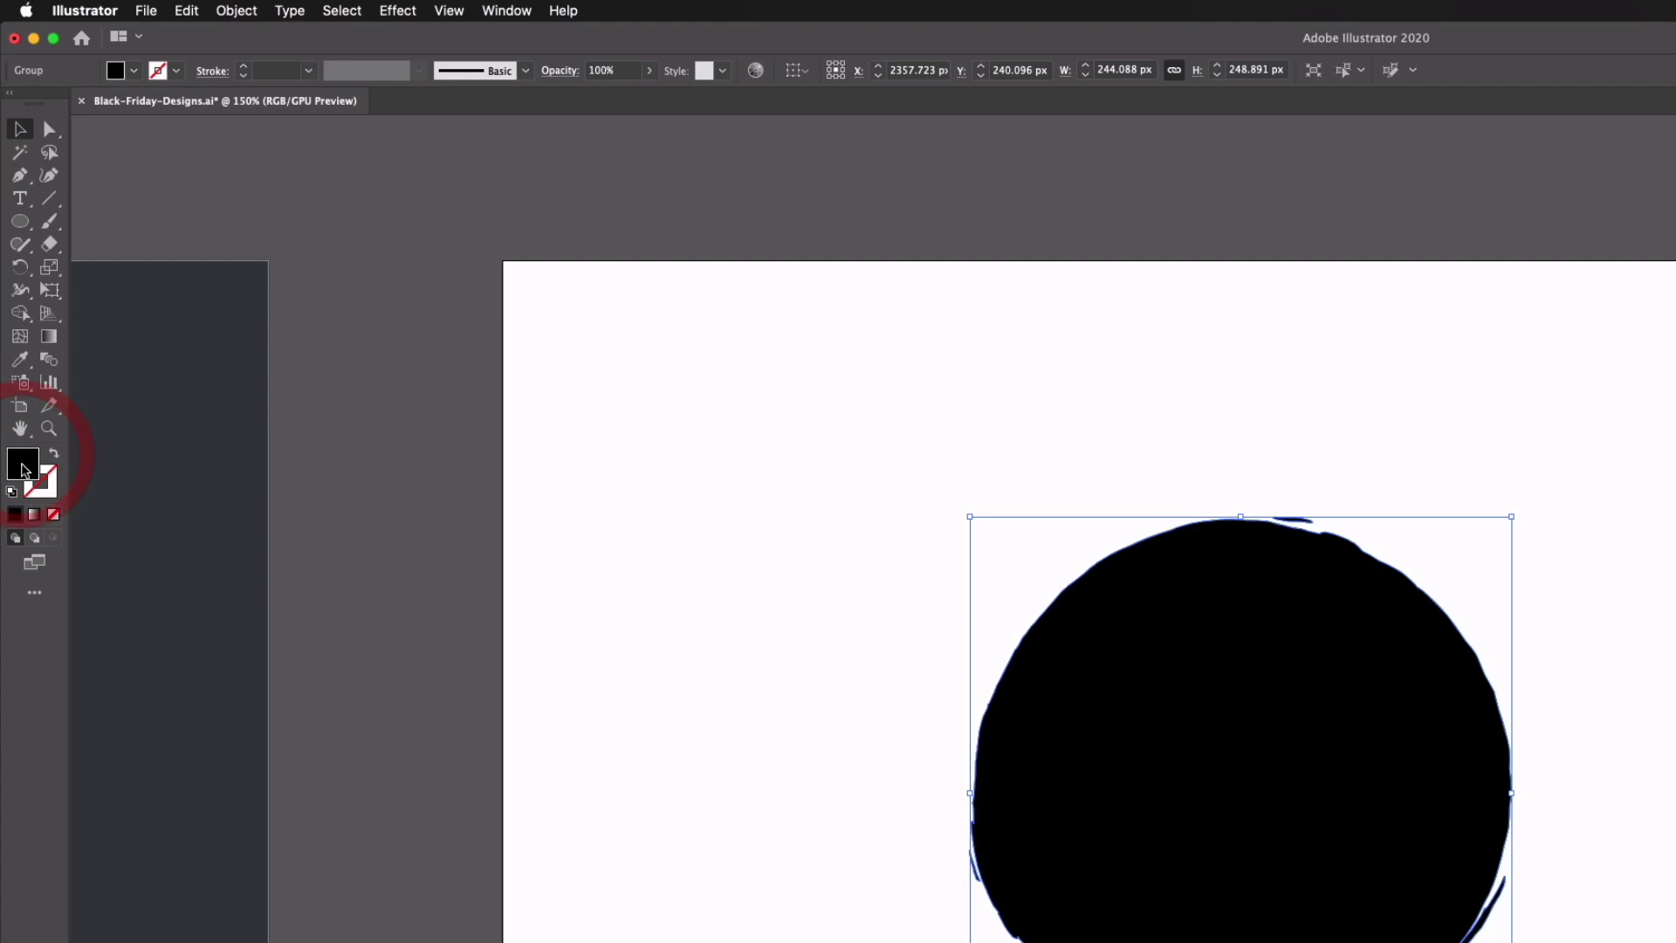
click(738, 457)
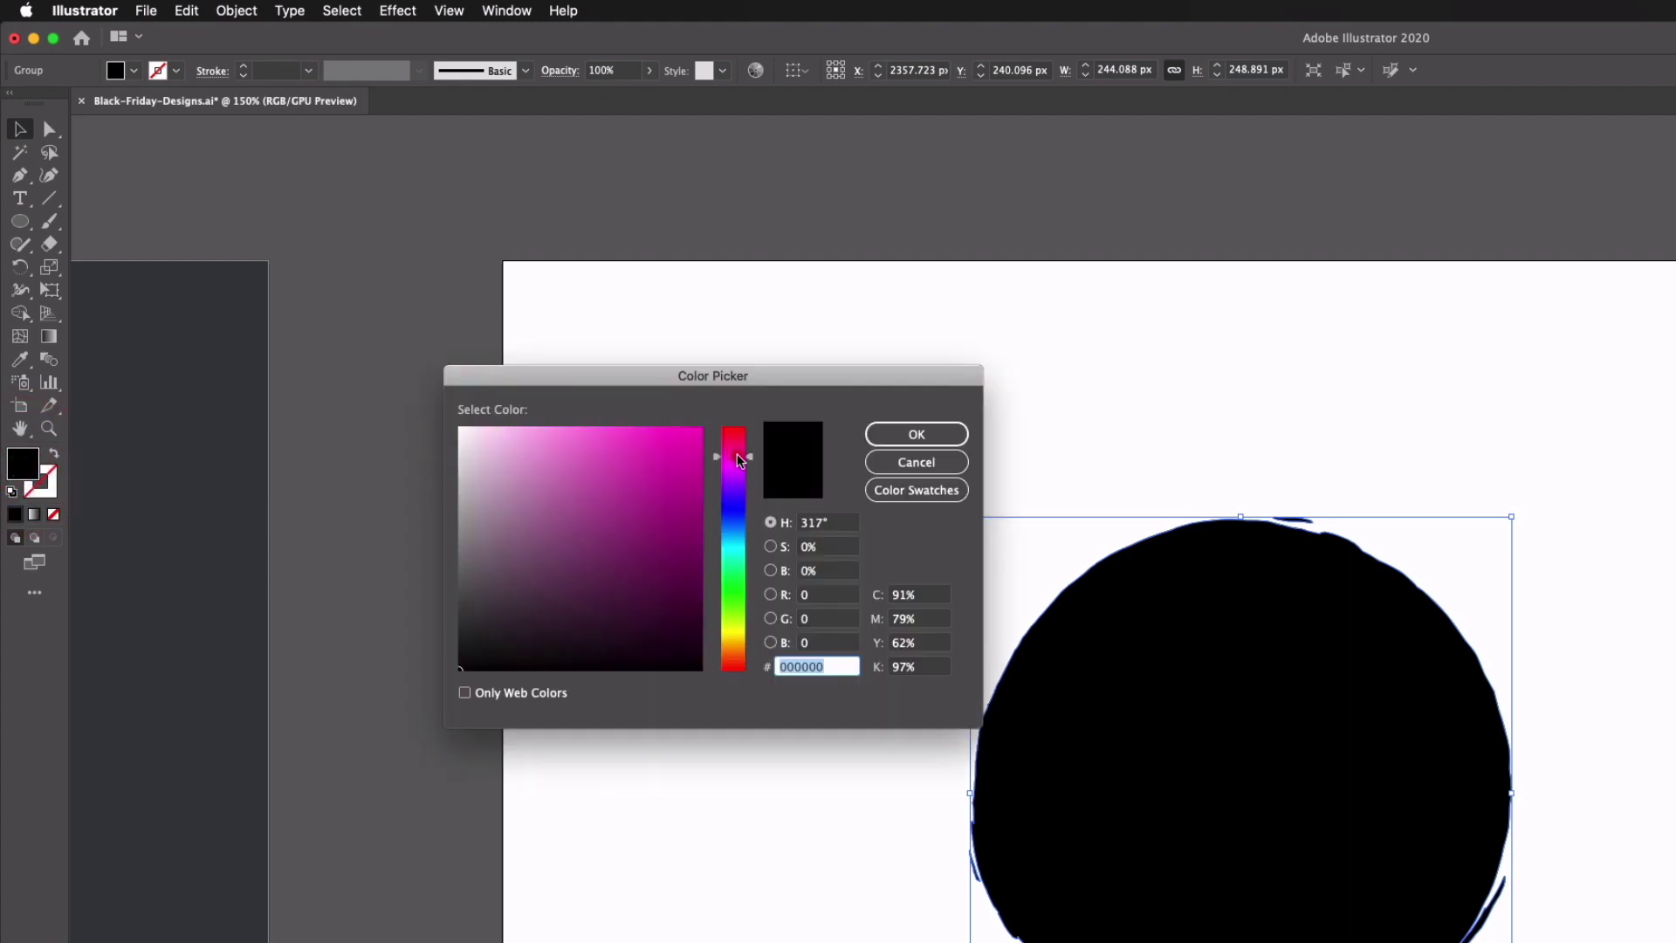
click(566, 436)
click(917, 434)
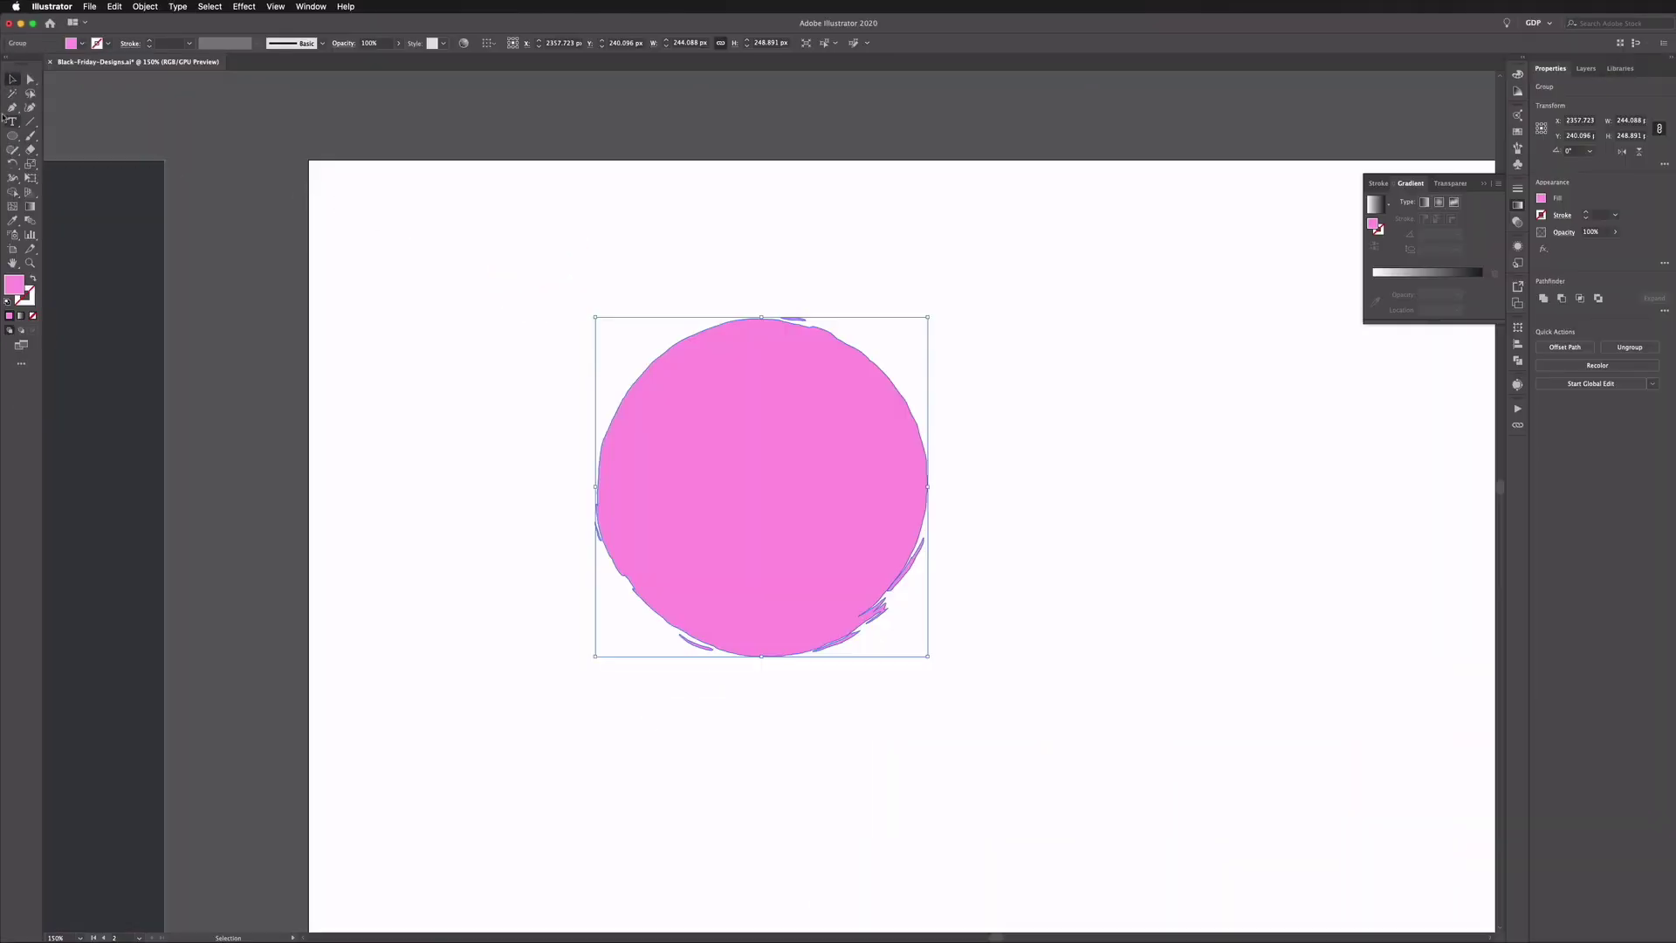
click(377, 280)
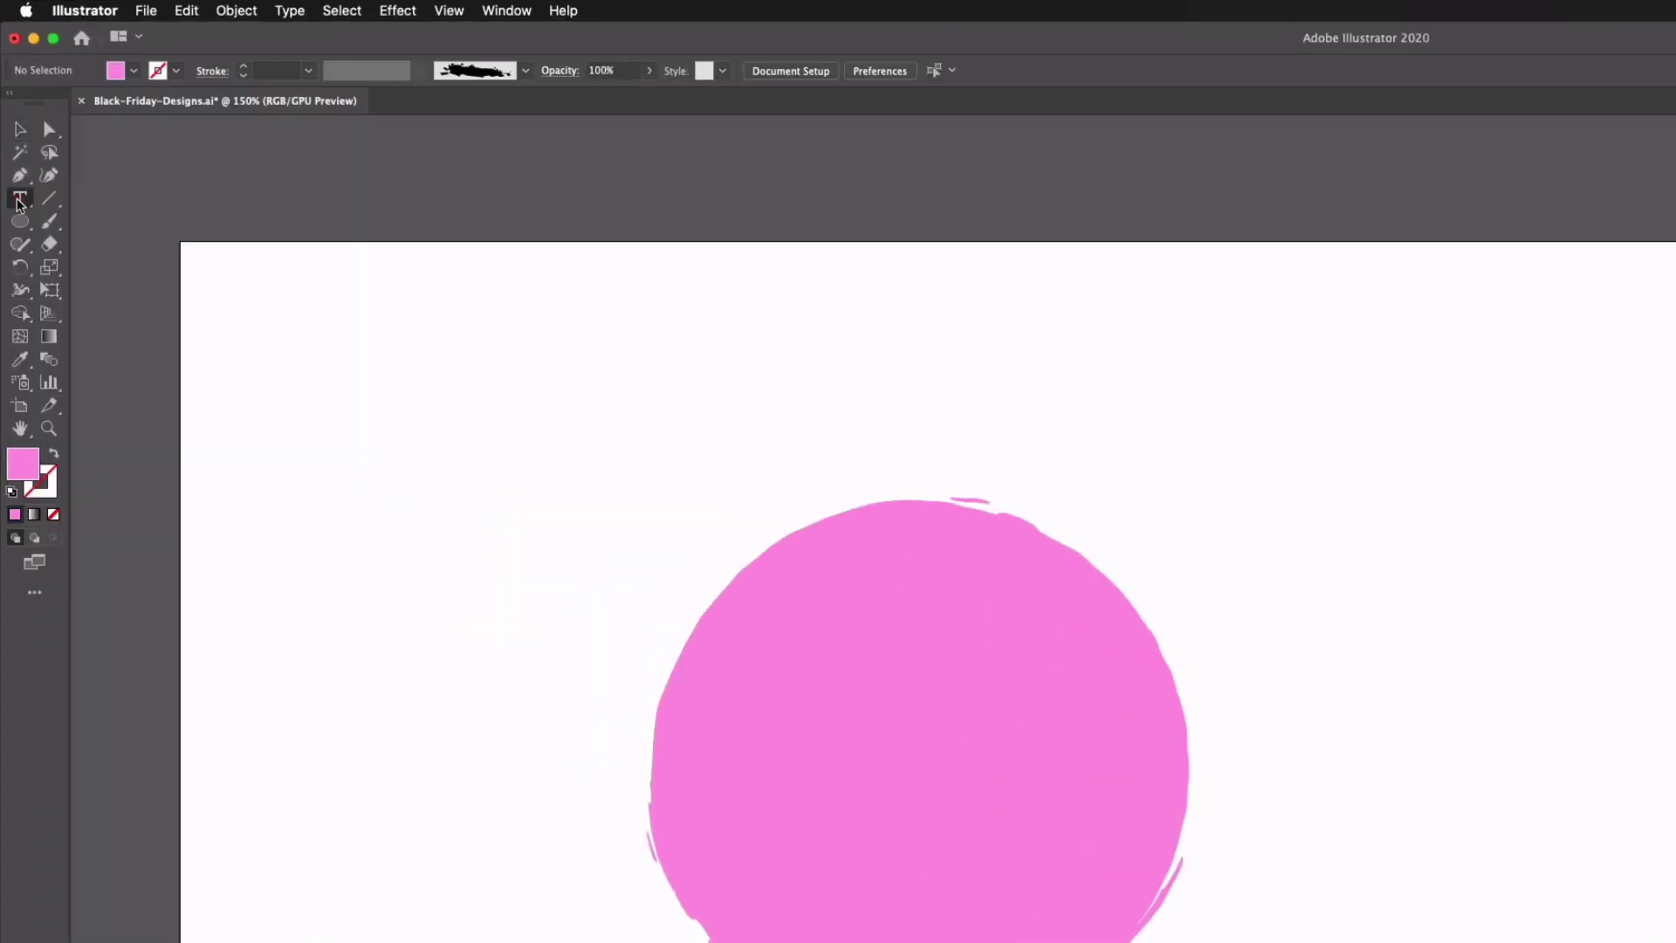
- Add the text "Black Friday Sale Now On!" beside the circle, with one word per line, and centre-align it
click(19, 199)
click(1382, 577)
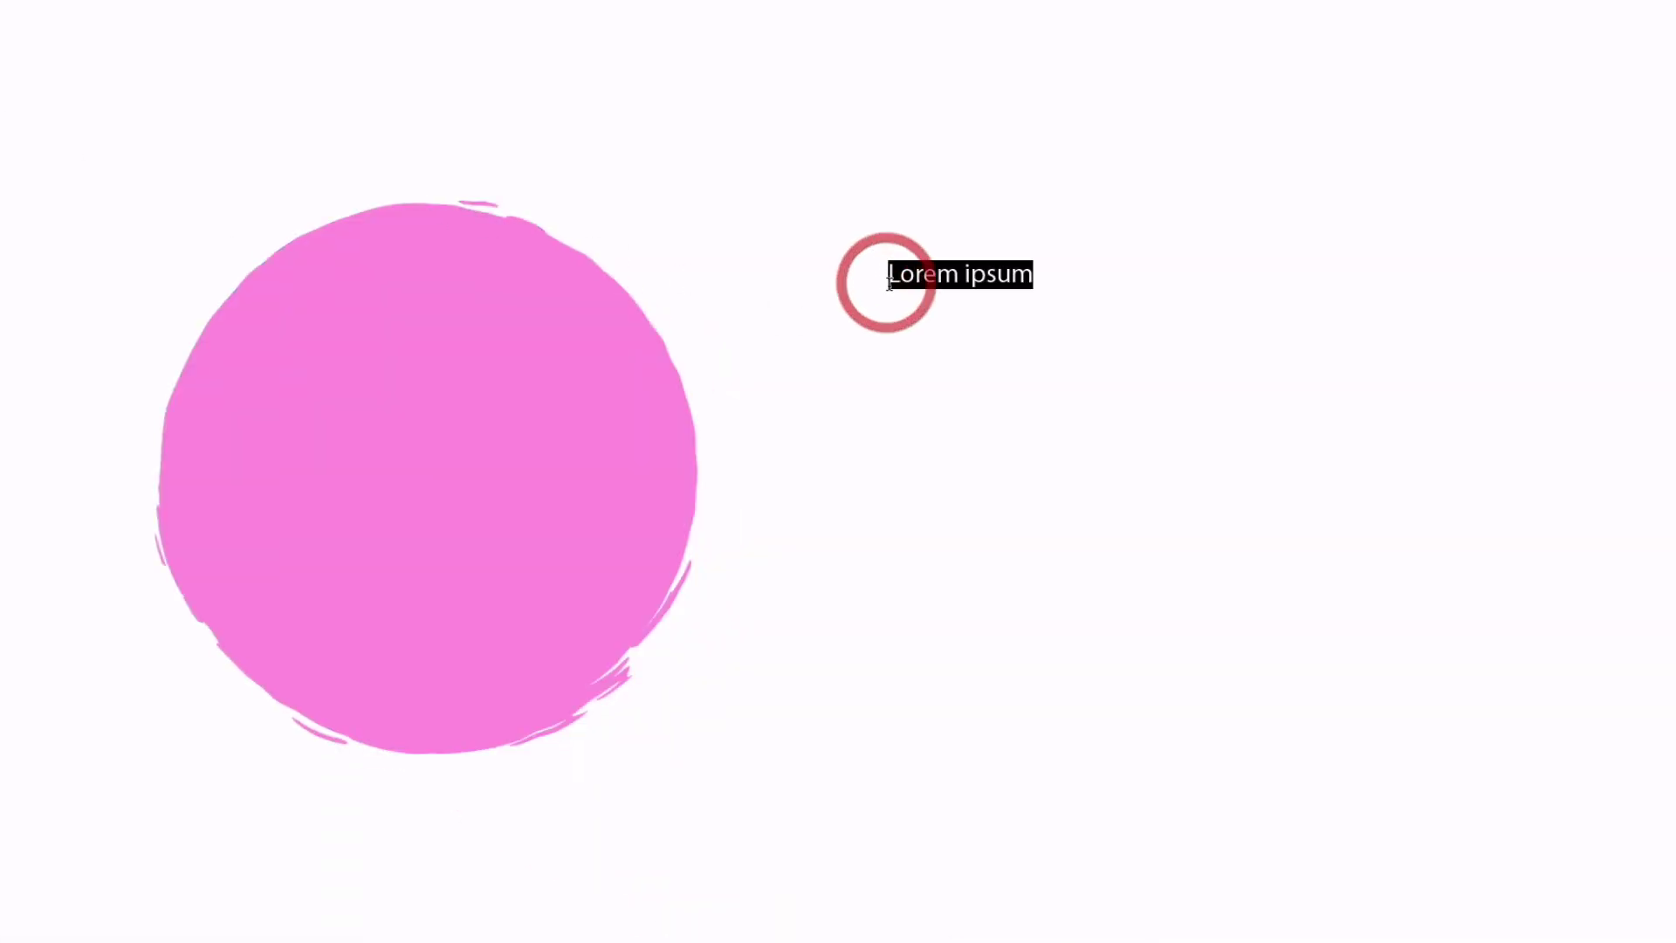
text(Black Friday Sale Now On!)
key(super+a)
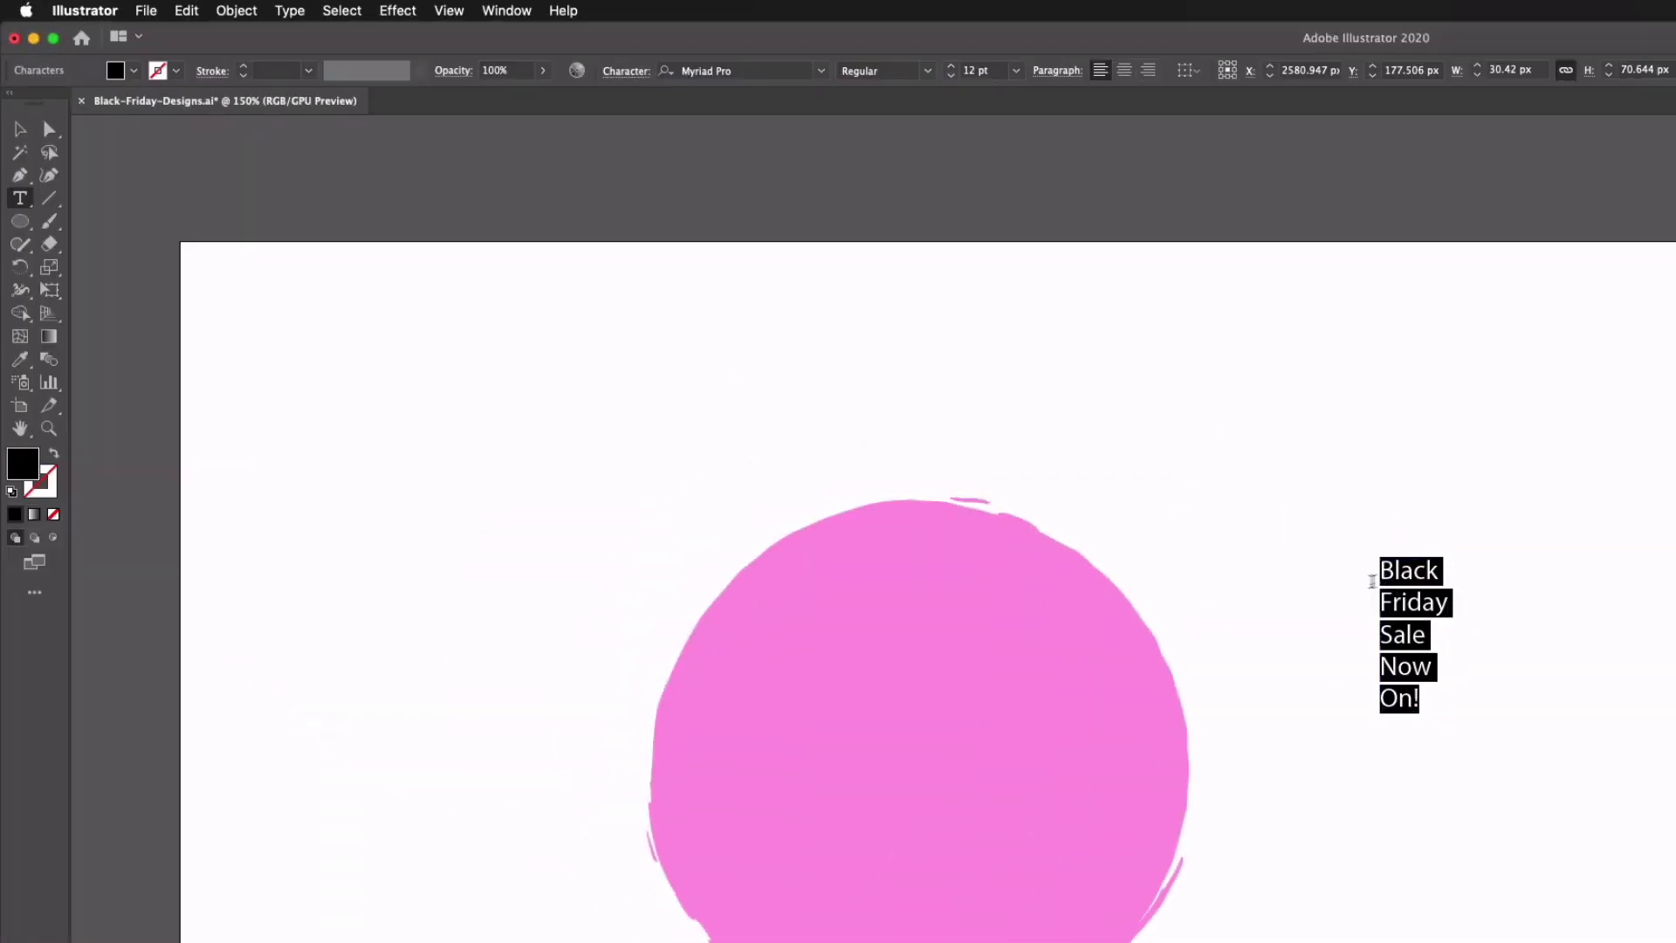
click(1124, 70)
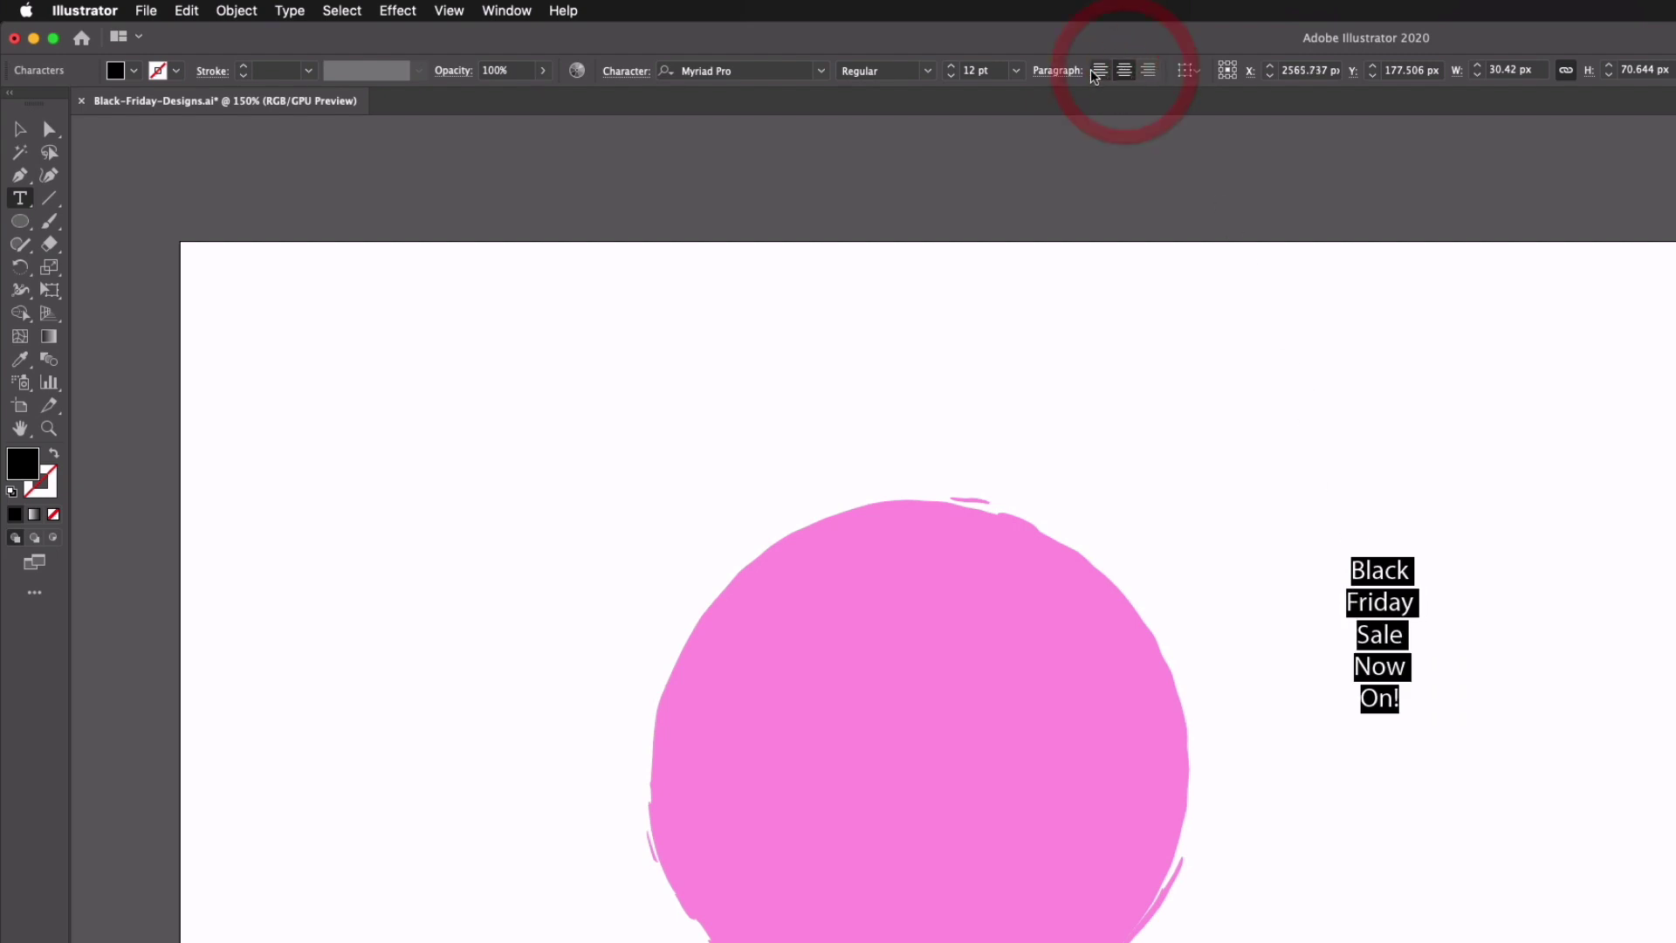
- Set the sale text in the Hey August font at 22 pt with All Caps
click(822, 70)
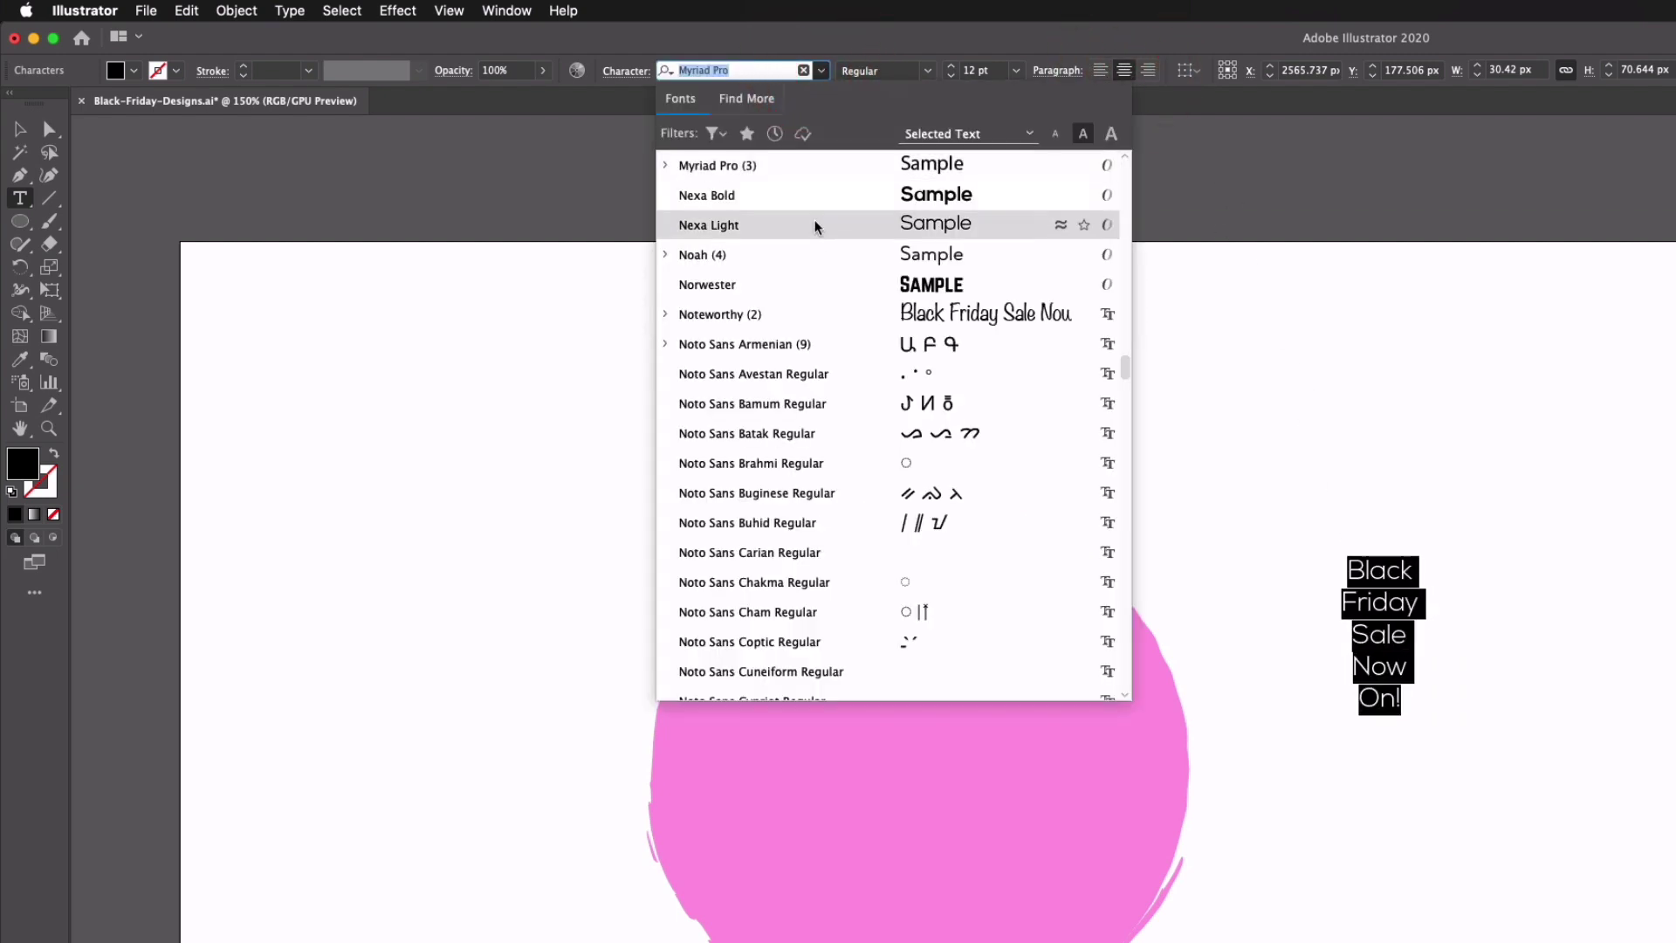
text(hey)
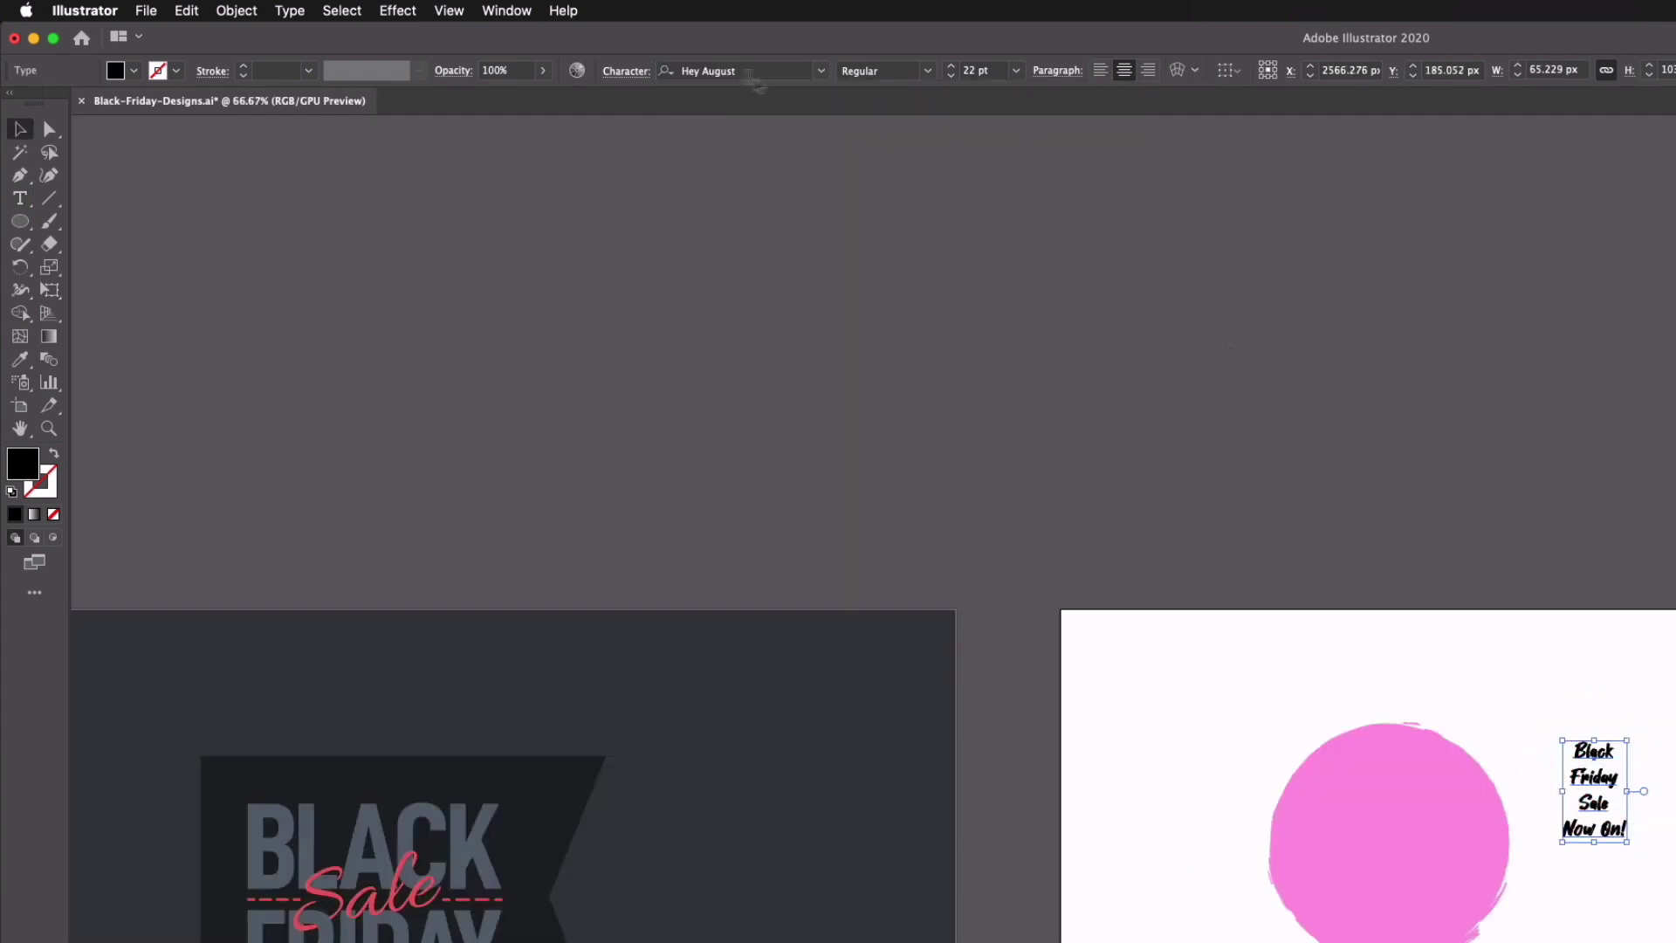
click(632, 76)
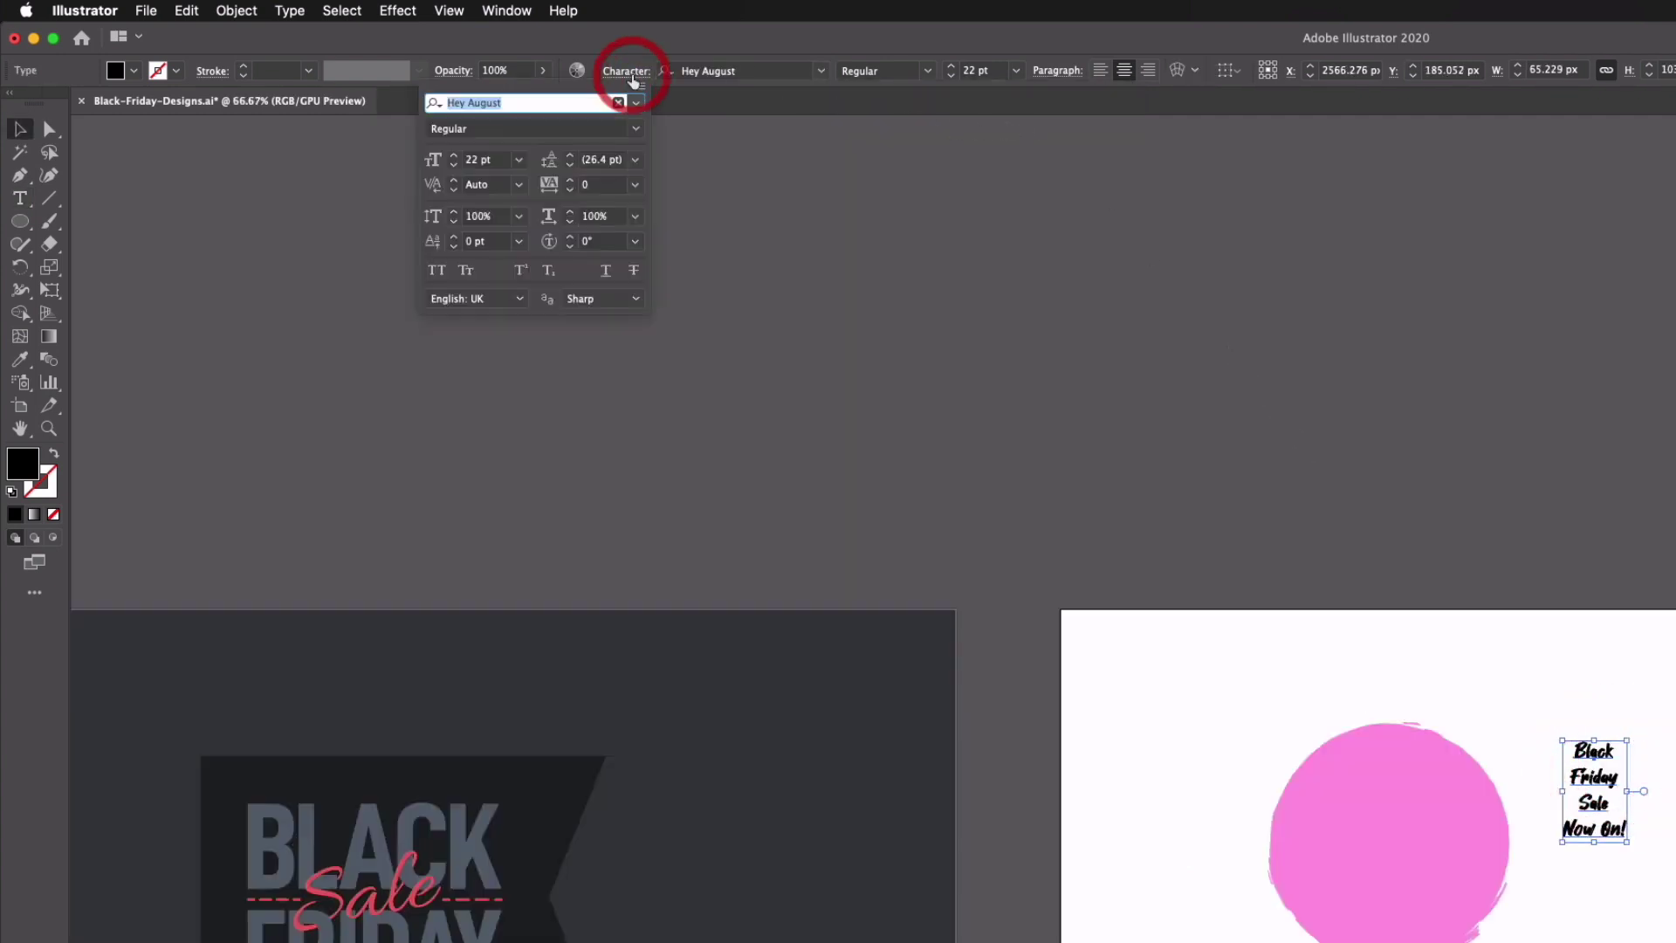
click(437, 270)
click(1471, 690)
- Centre the sale text horizontally and vertically on the pink circle and enlarge it to about half the circle's width
drag(1586, 785, 1402, 830)
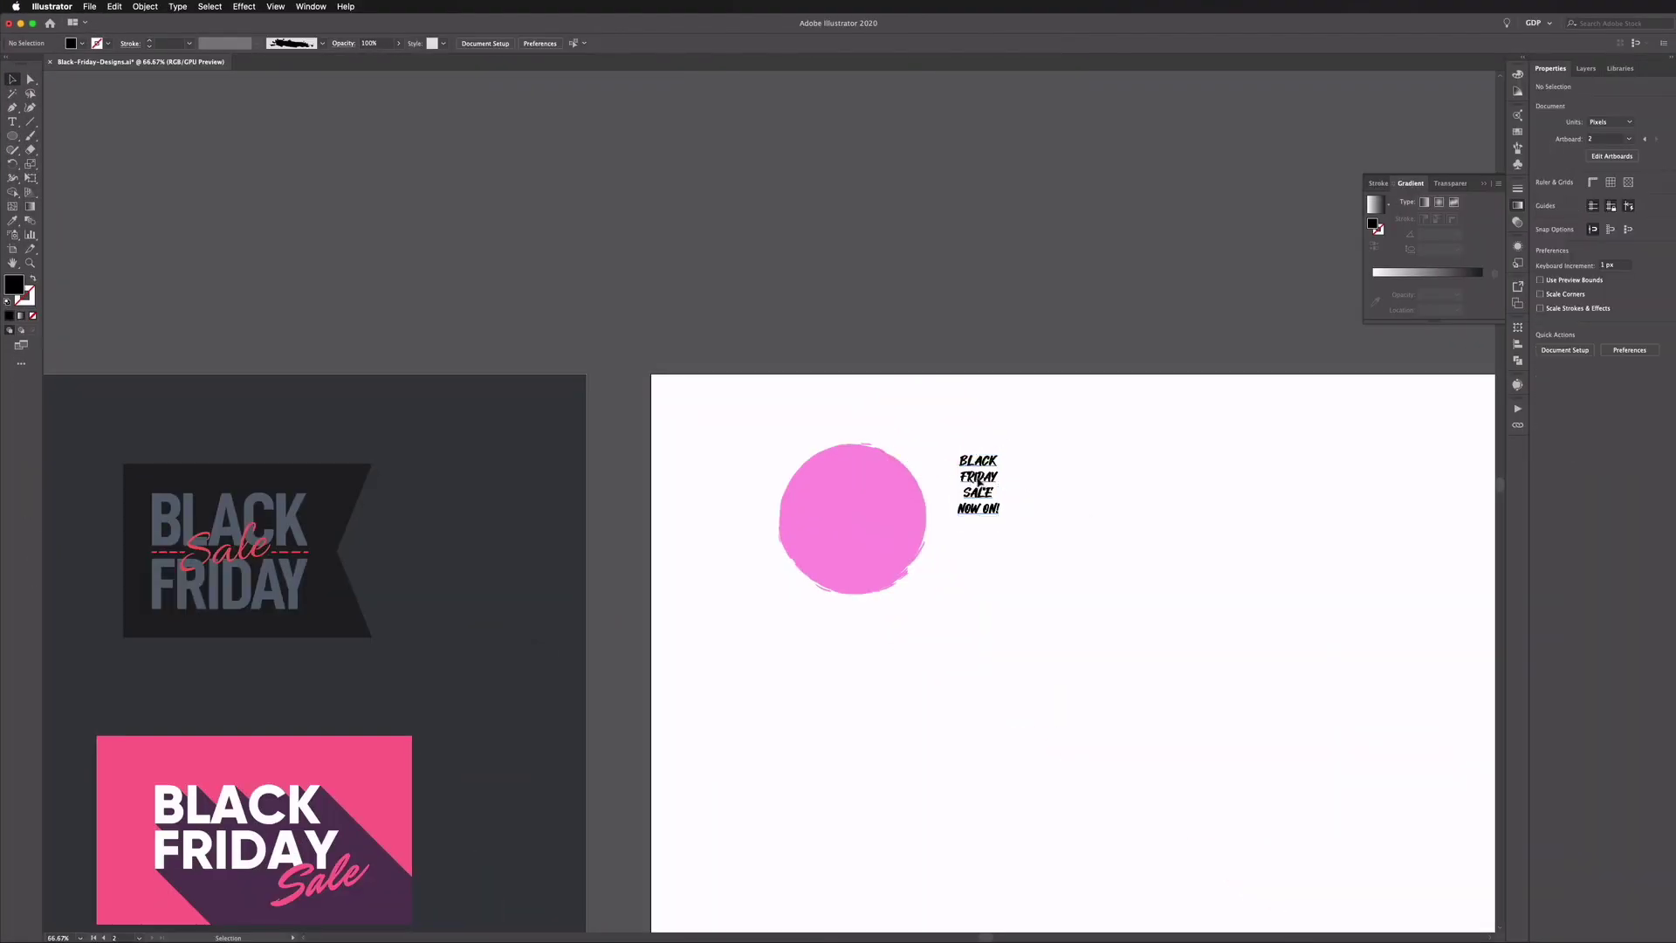
drag(861, 510, 852, 515)
drag(730, 443, 871, 521)
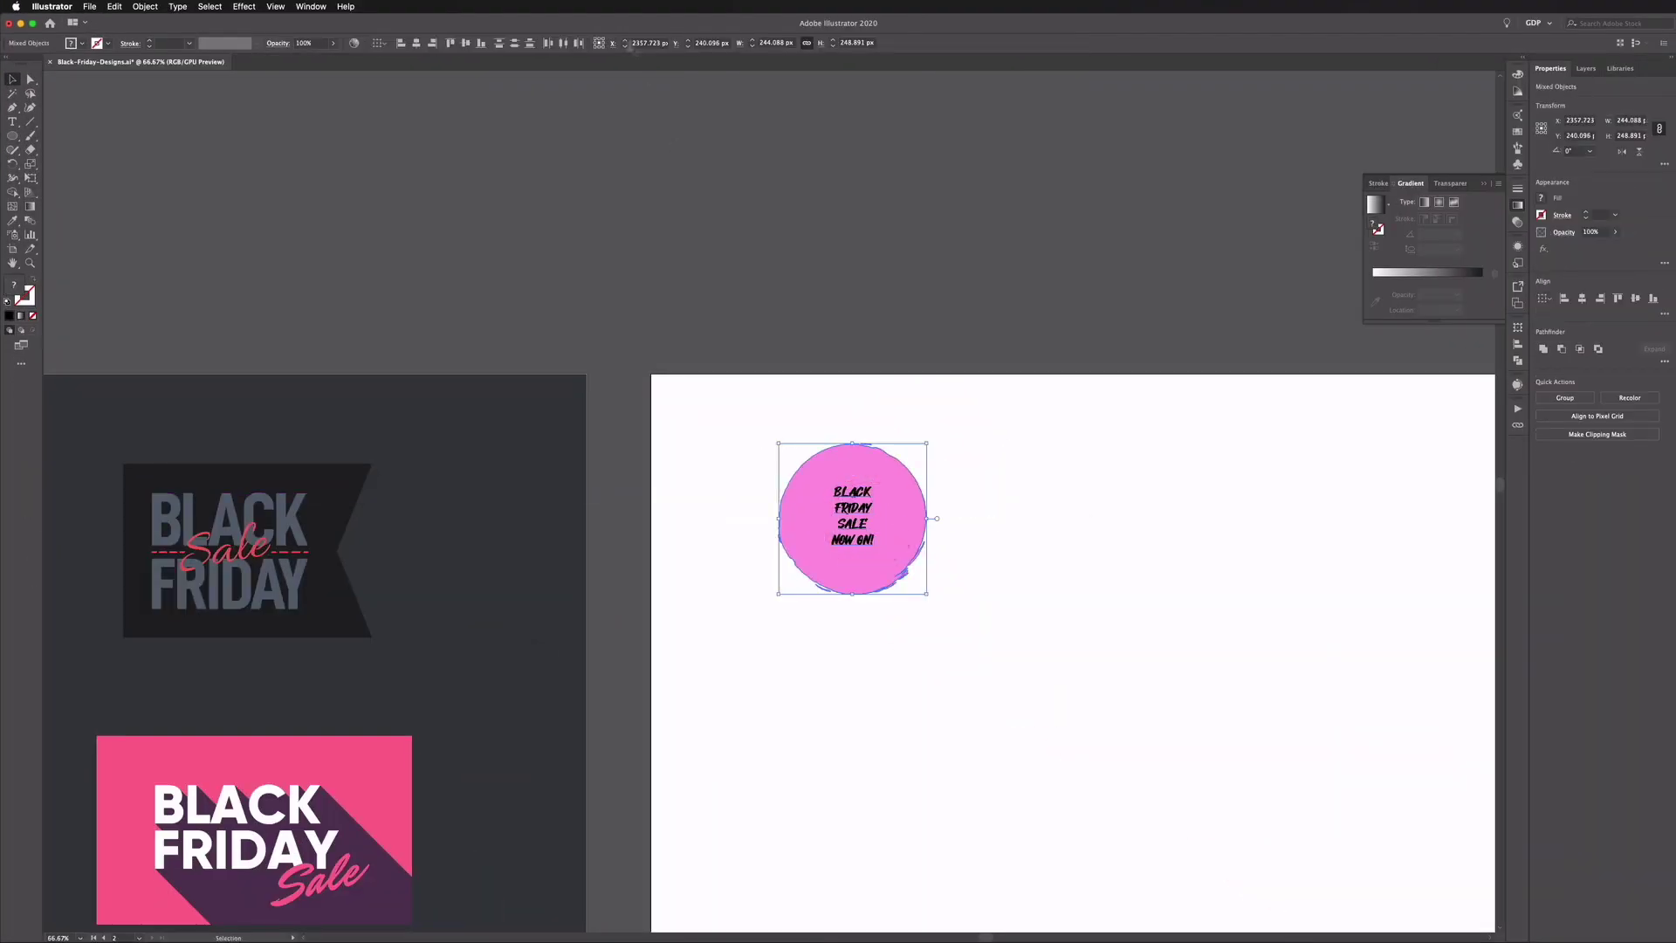
click(417, 43)
click(465, 43)
drag(769, 403, 769, 377)
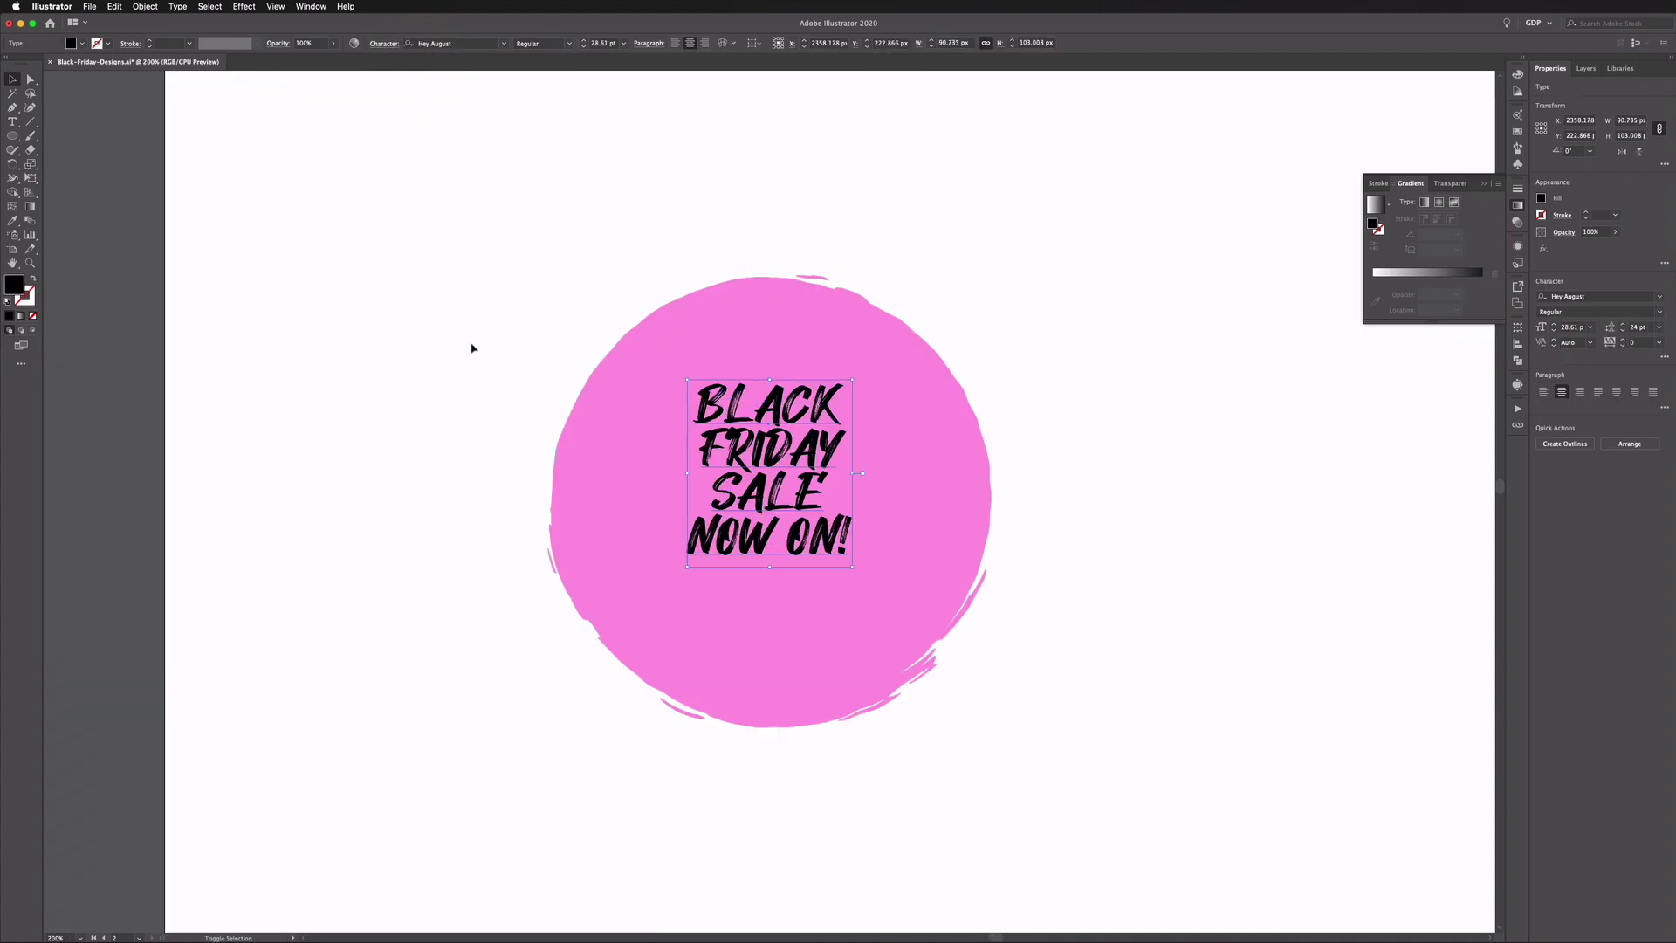
click(472, 348)
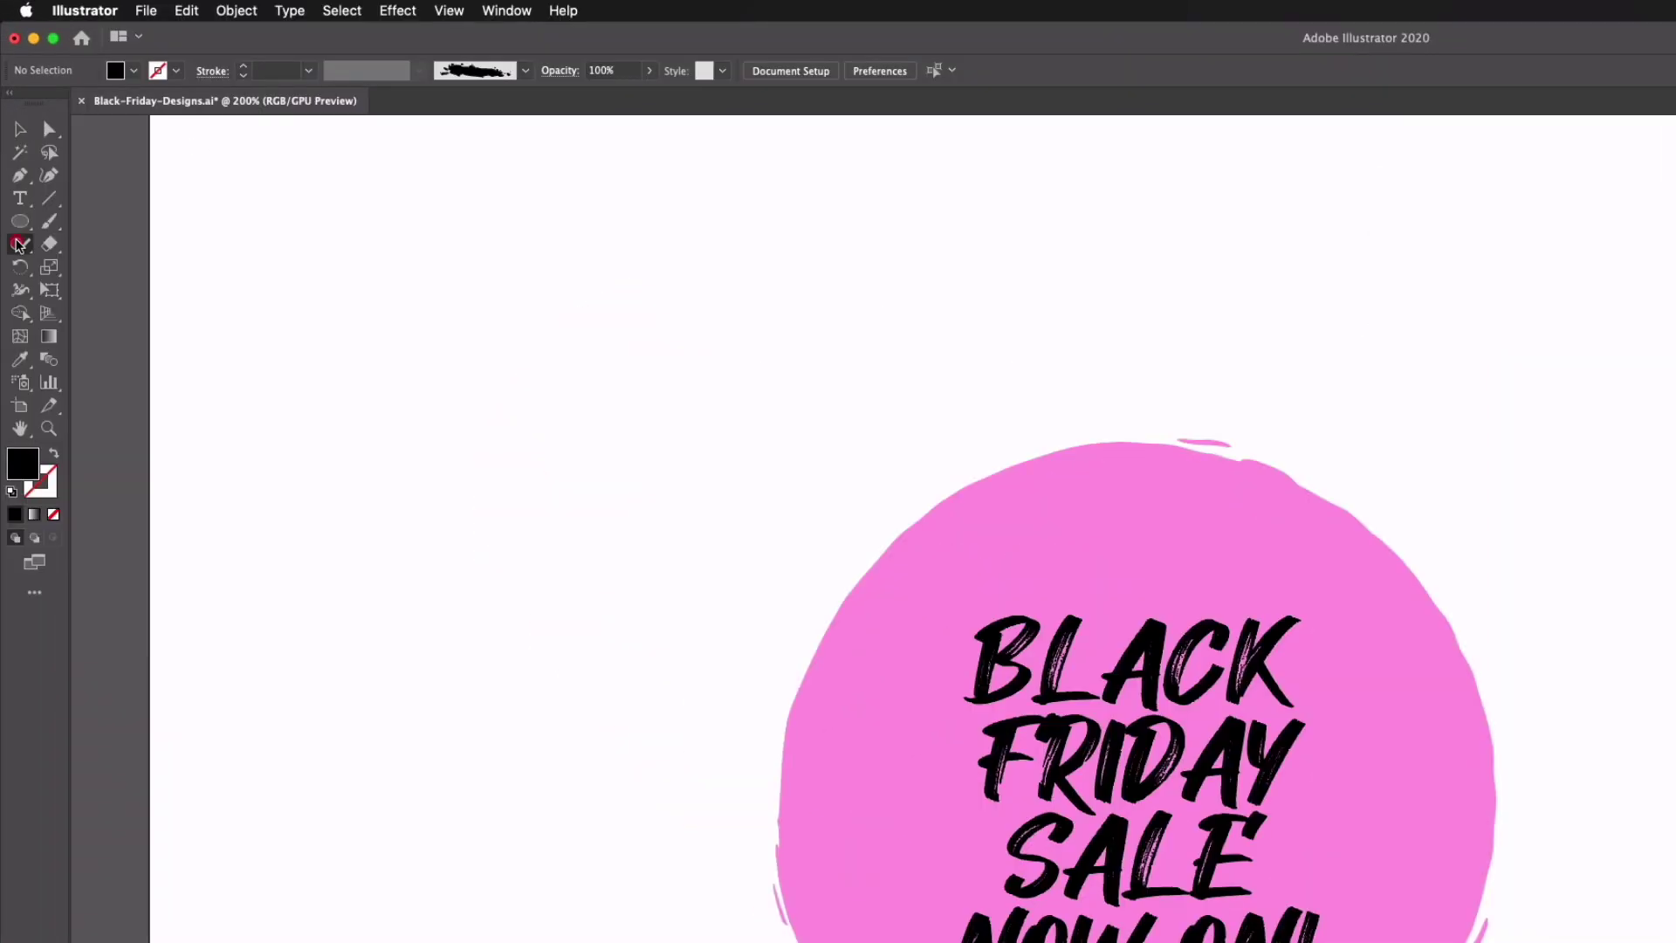
- With the Pencil tool at Smooth fidelity, draw a shallow arc about 62 px wide above the word BLACK
click(12, 149)
click(98, 268)
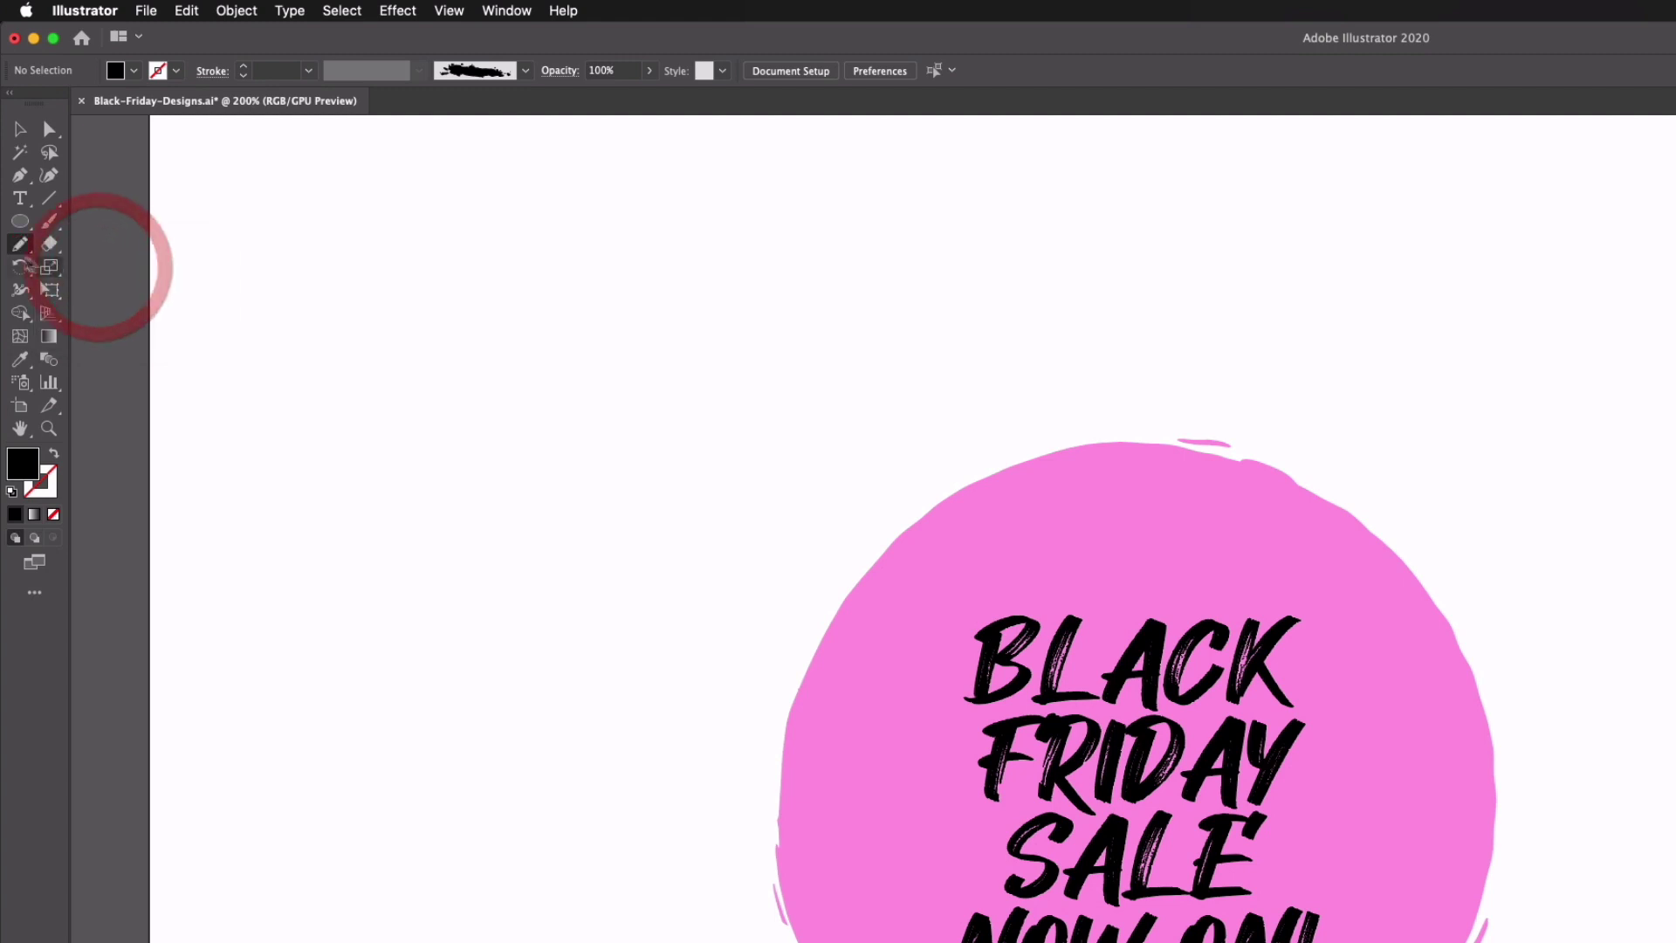
double_click(19, 243)
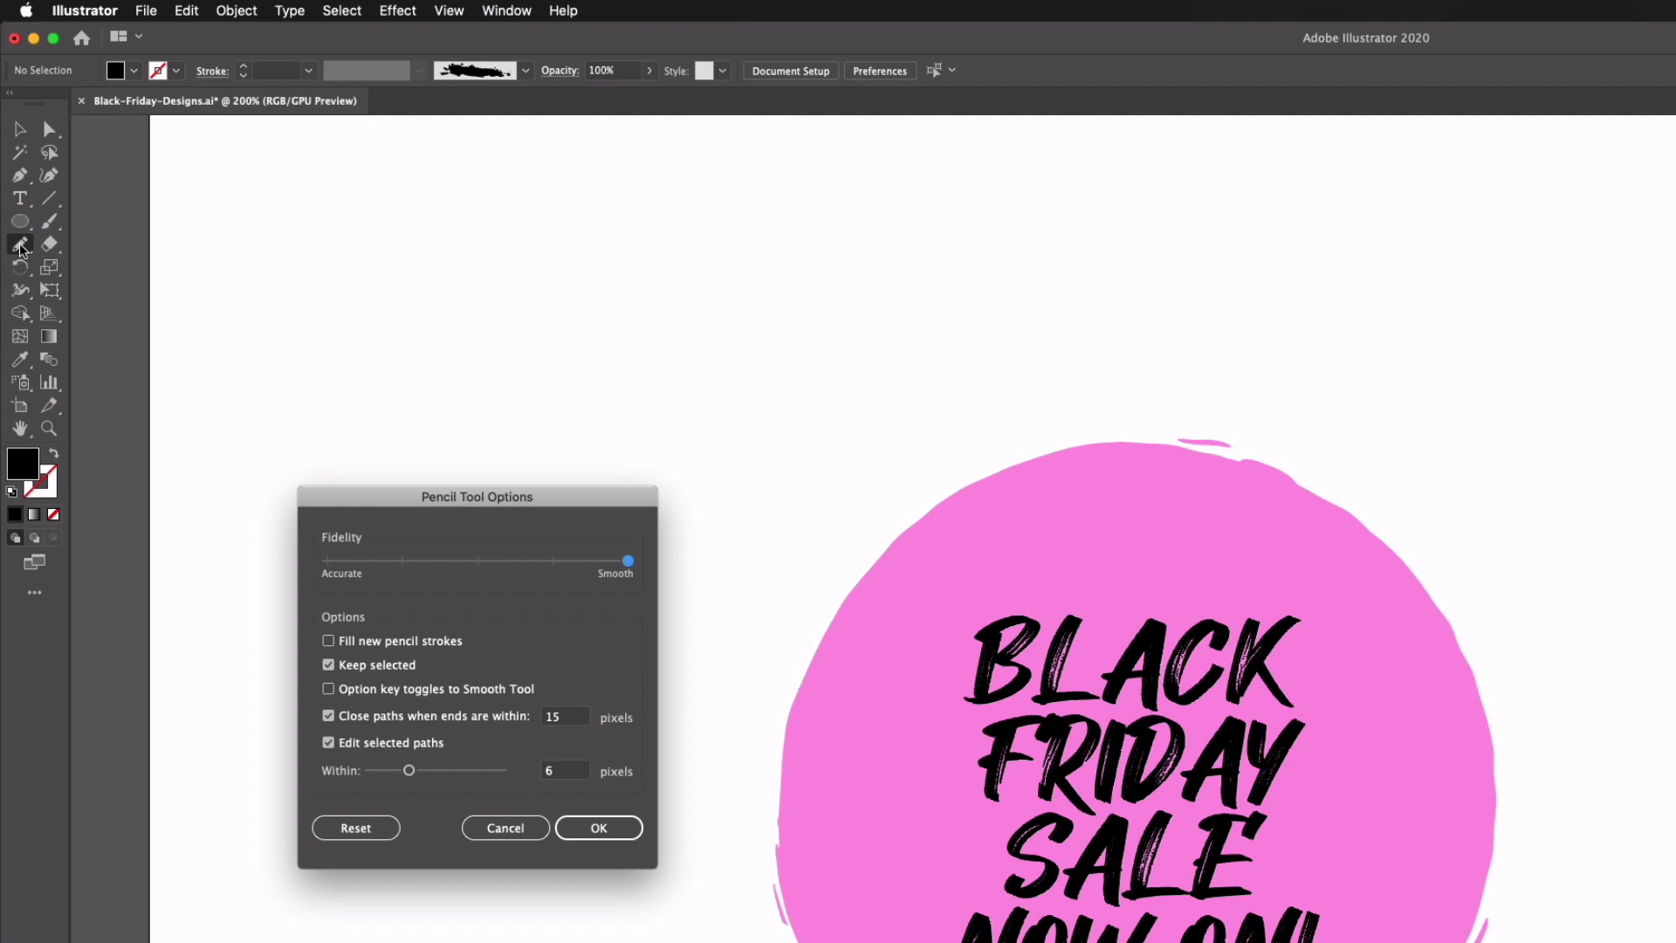
click(594, 830)
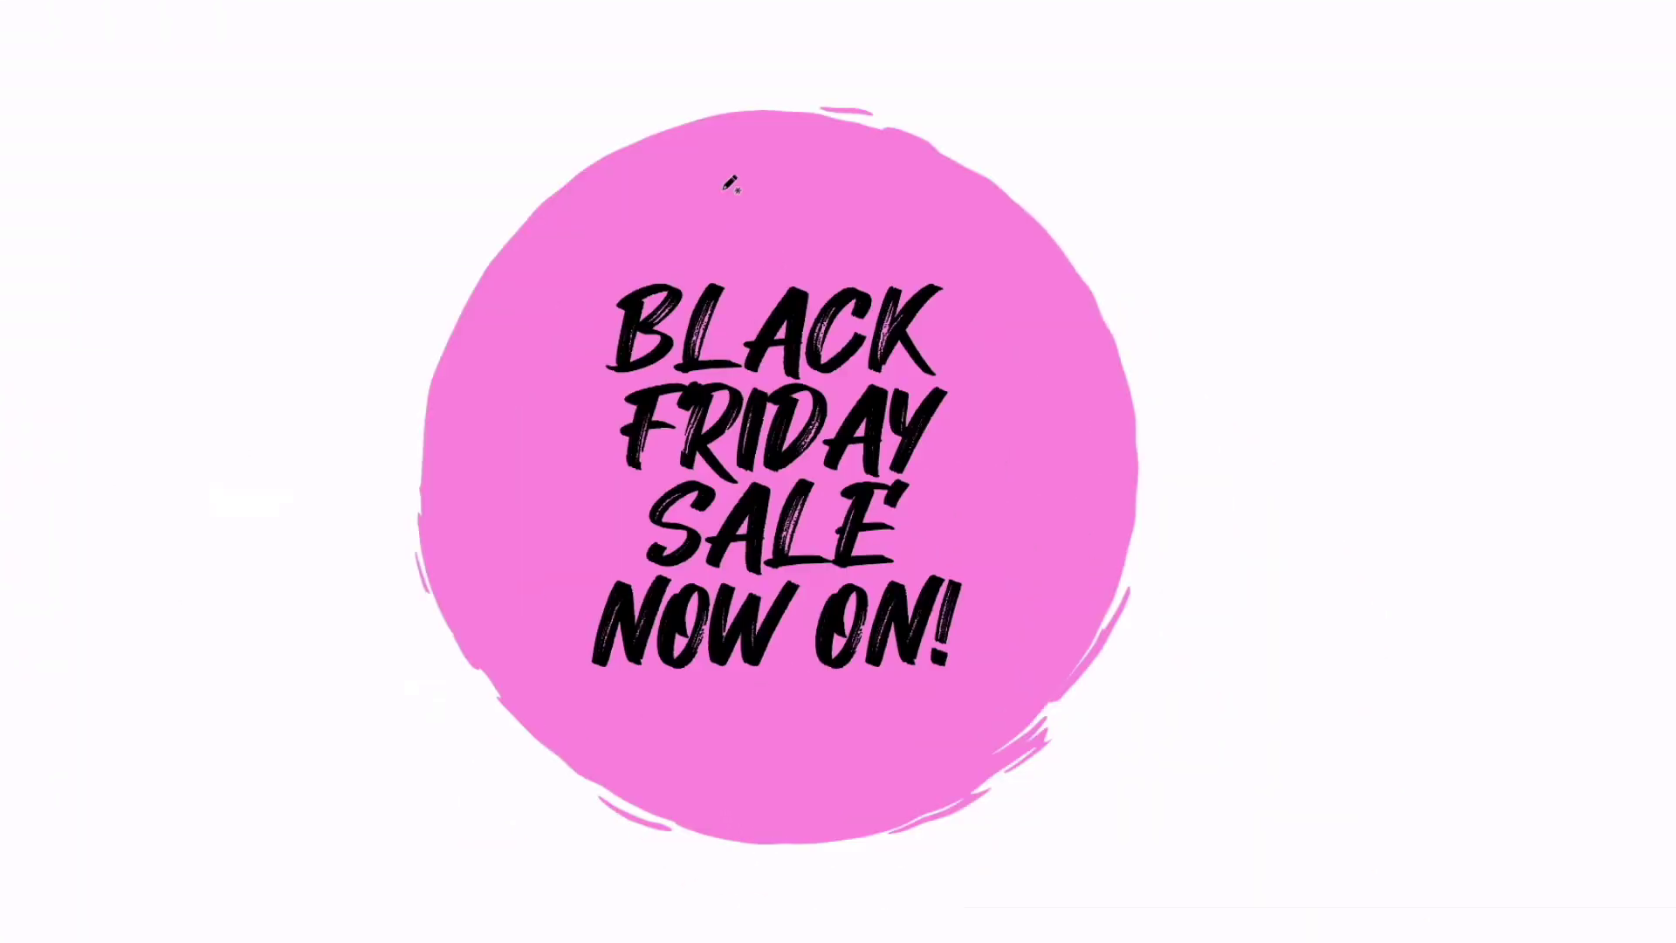
mouse_move(681, 209)
mouse_down()
mouse_move(763, 190)
mouse_move(863, 201)
mouse_up()
key(v)
- Give the arc a black stroke with a rough paint brush profile and set its weight to 0.25 pt
click(108, 44)
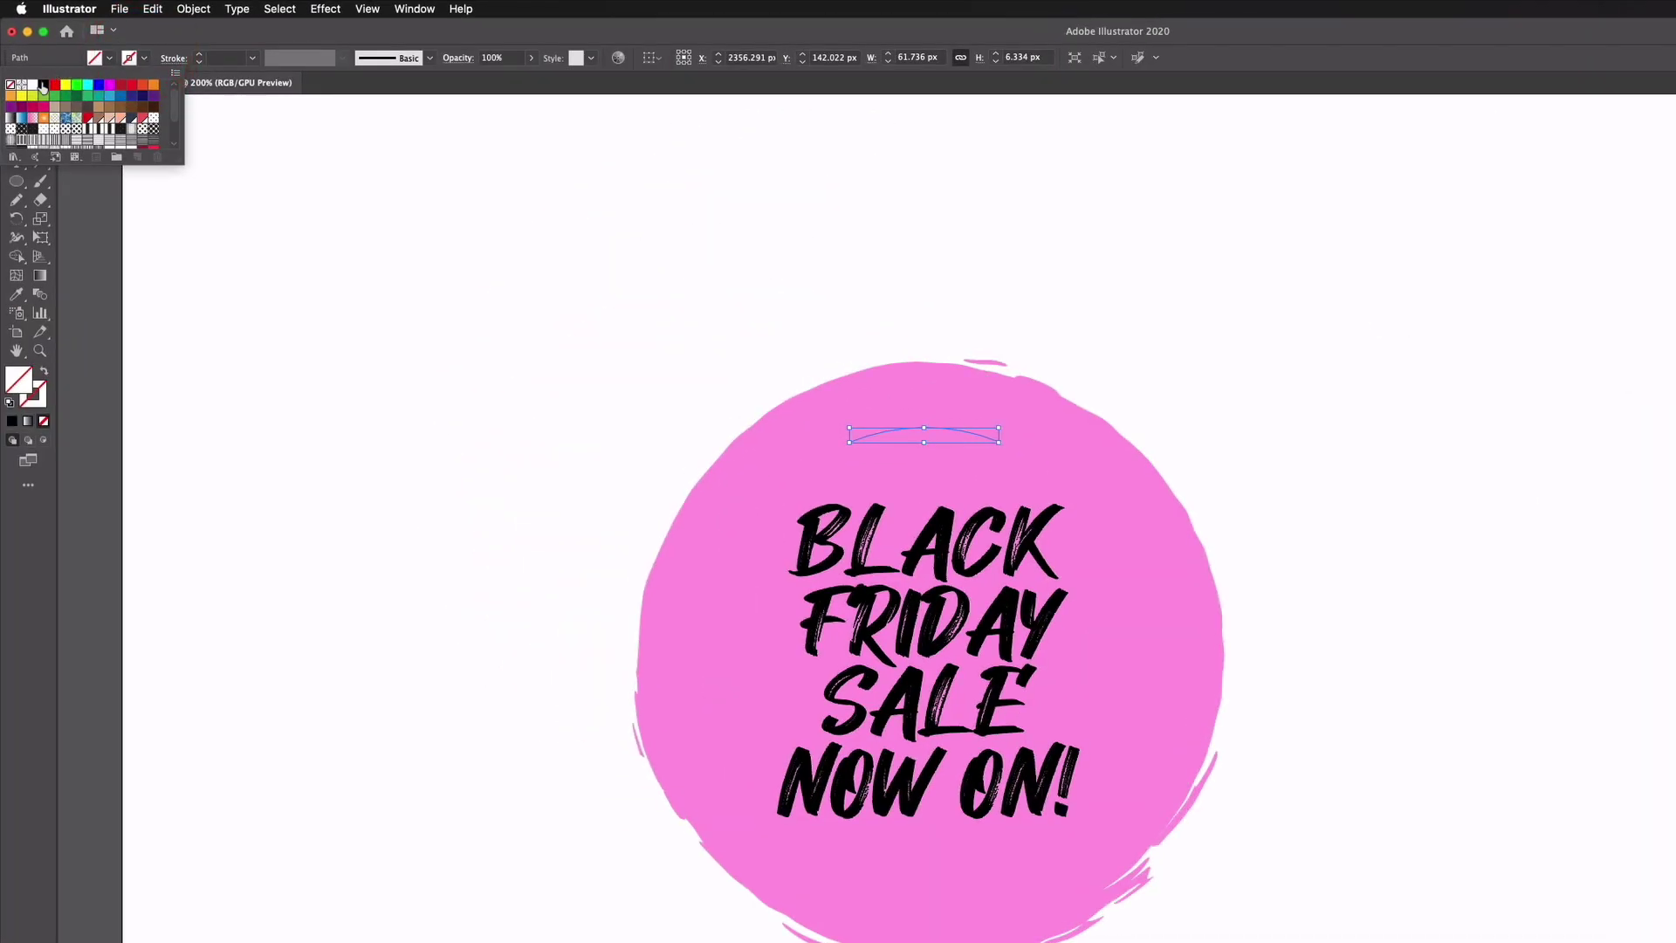
click(431, 58)
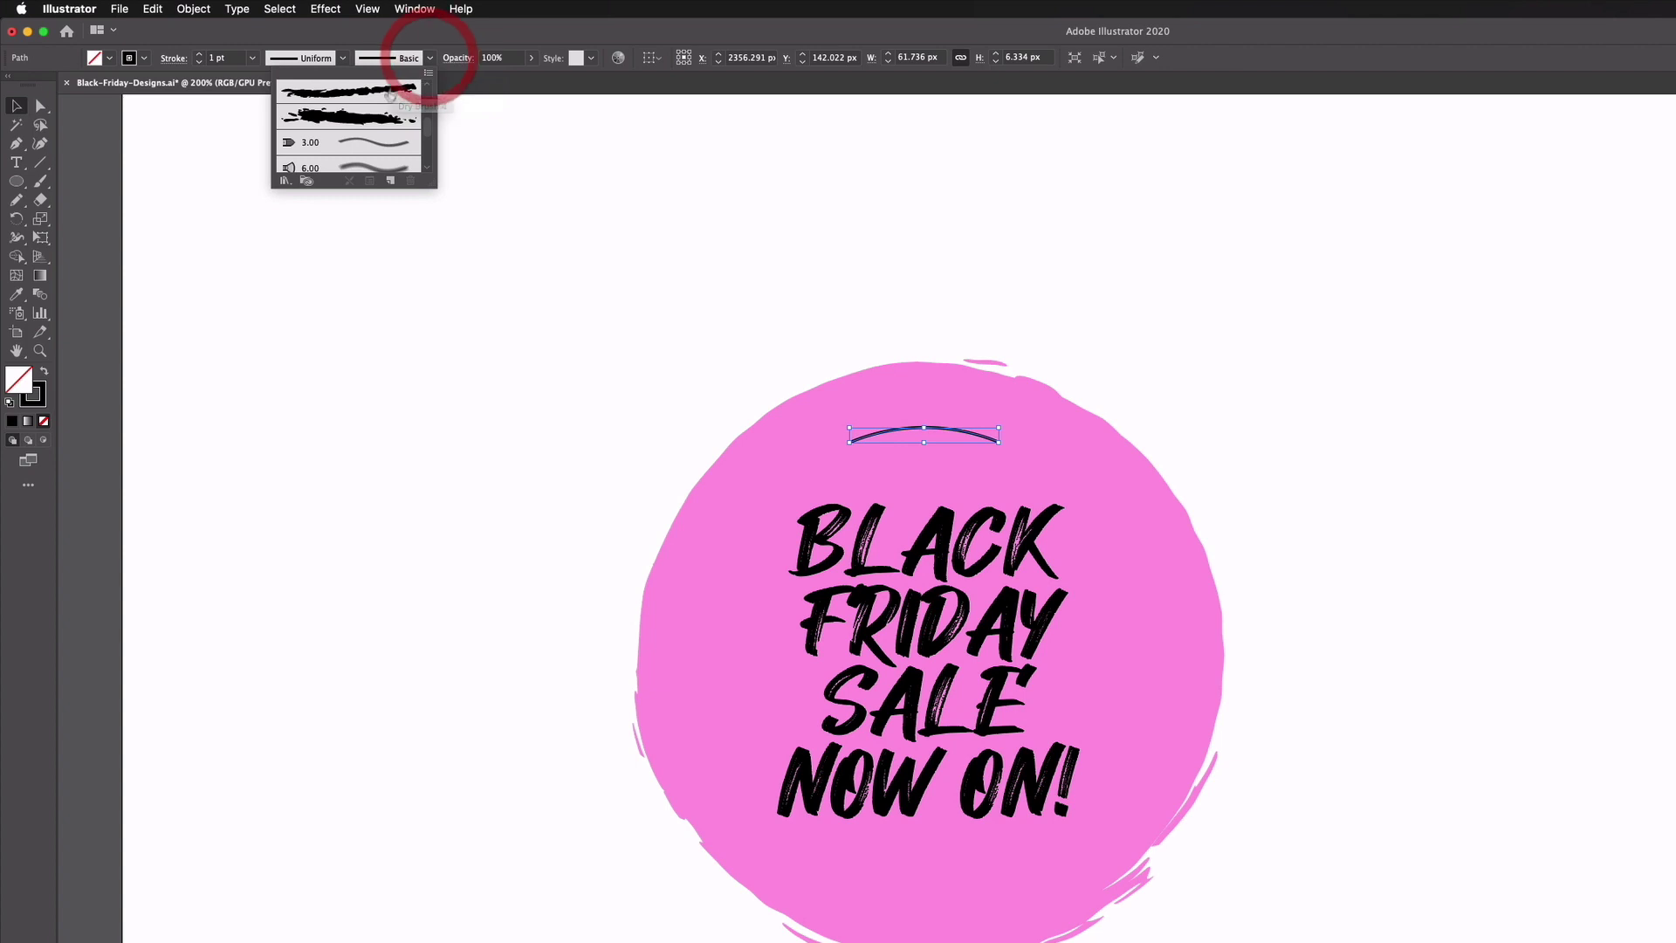
click(385, 124)
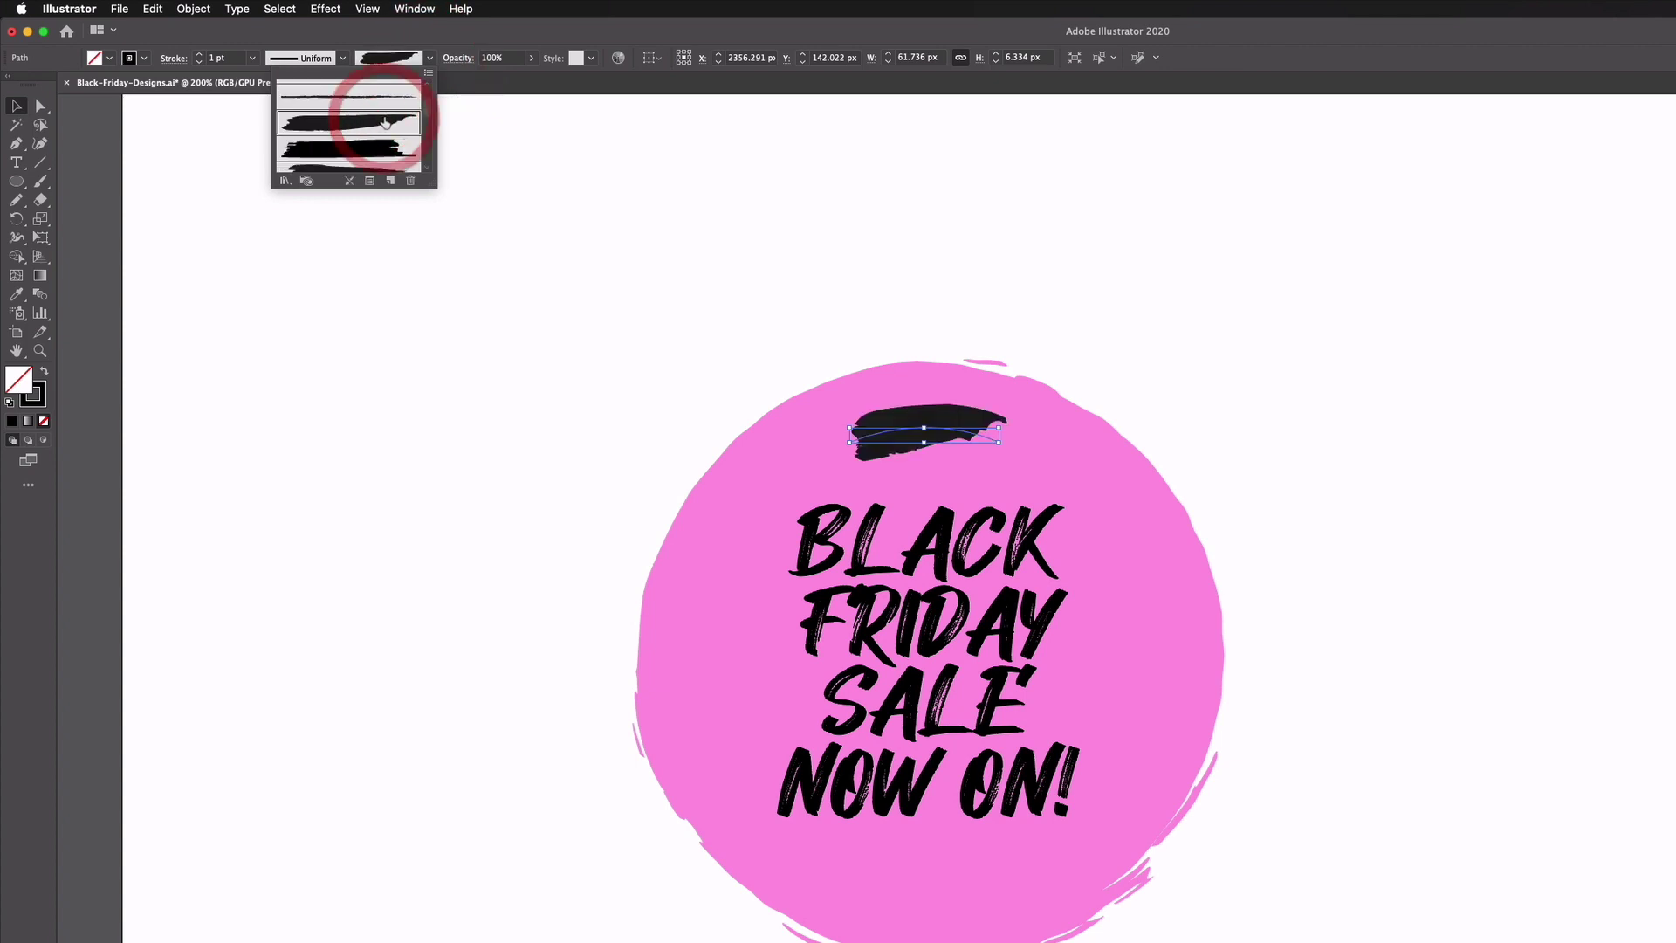
click(252, 63)
click(252, 61)
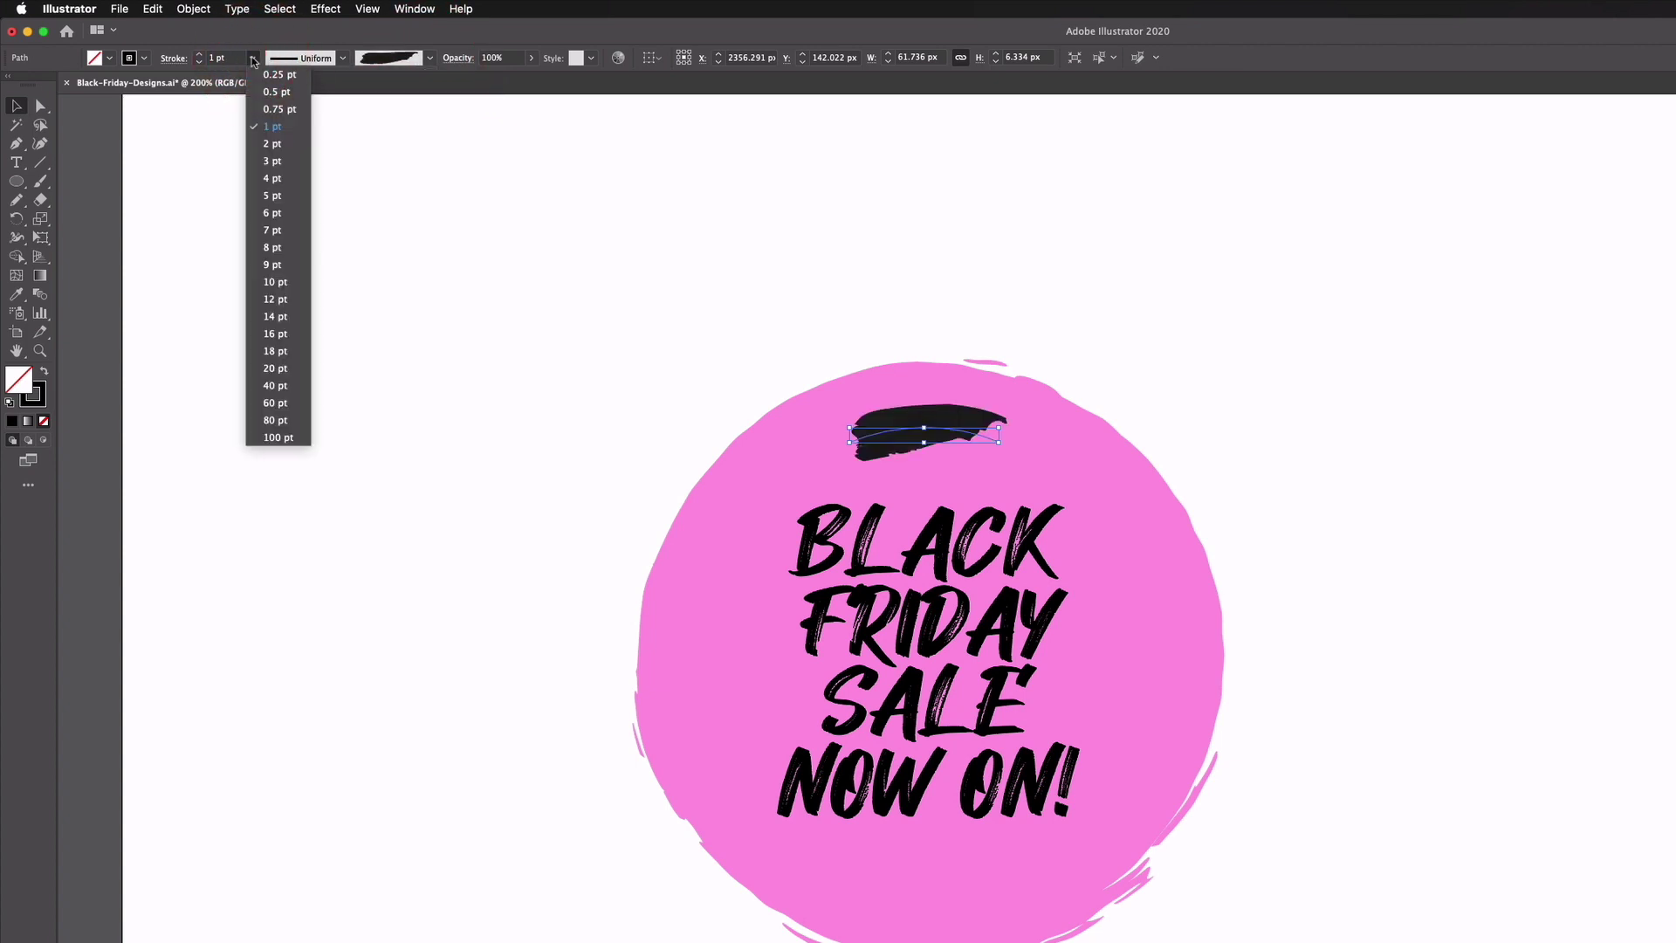
click(273, 87)
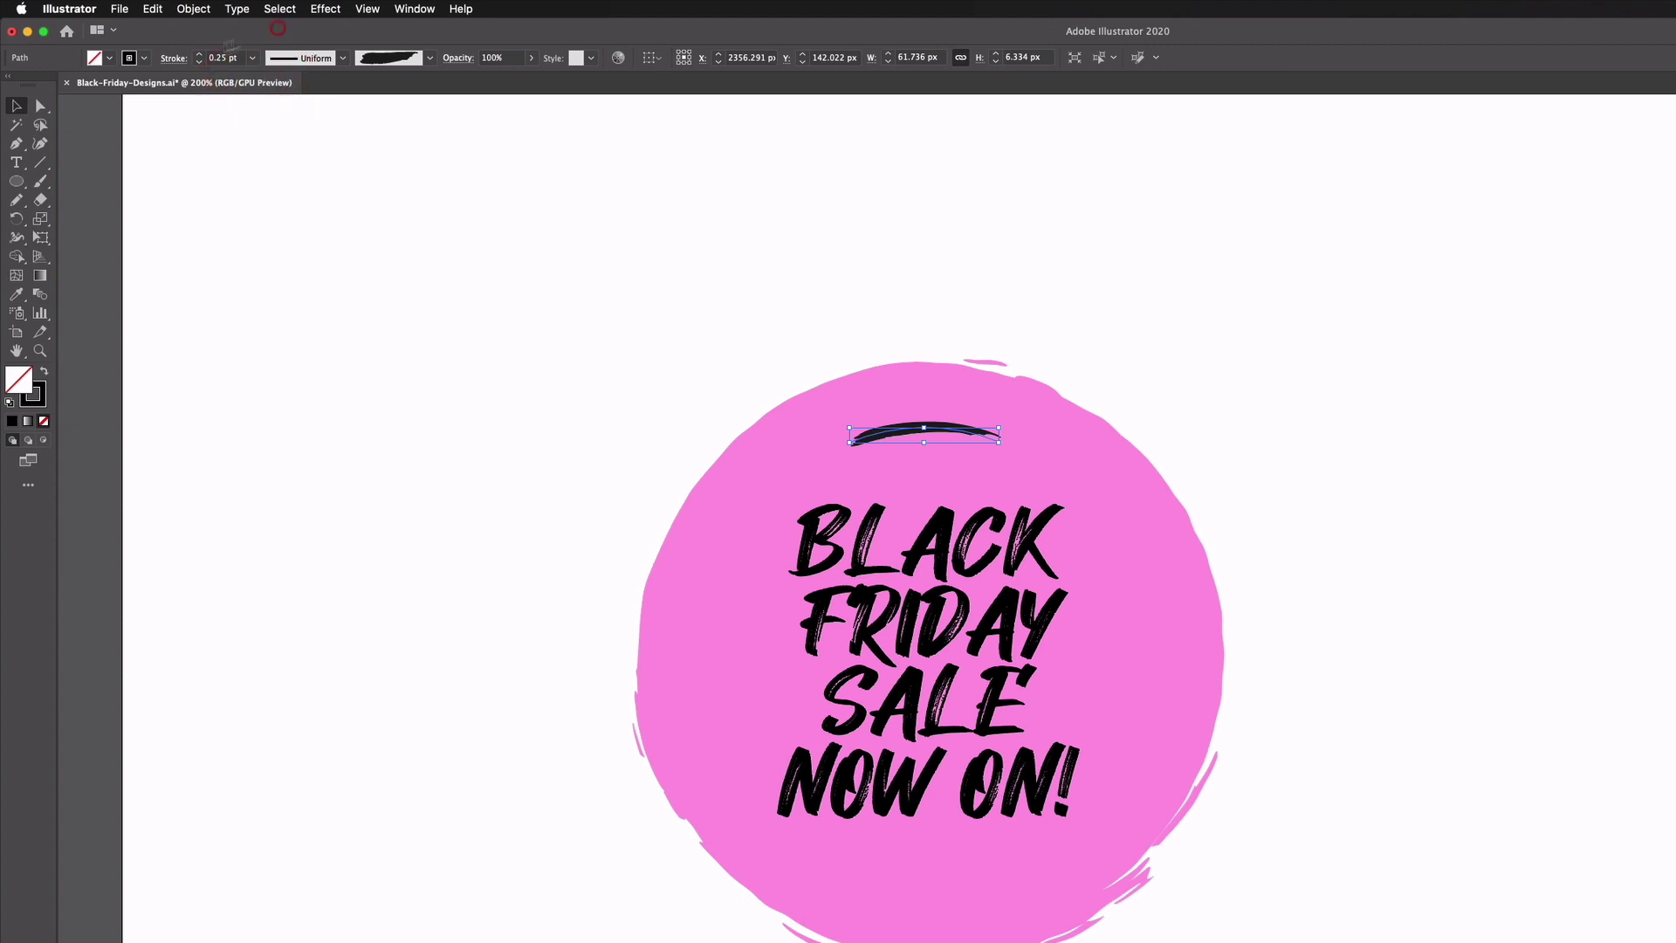
- Copy the brushed arc to below the NOW ON! line and flip the copy horizontally and vertically to curve downward
scroll(900, 363, down, 2)
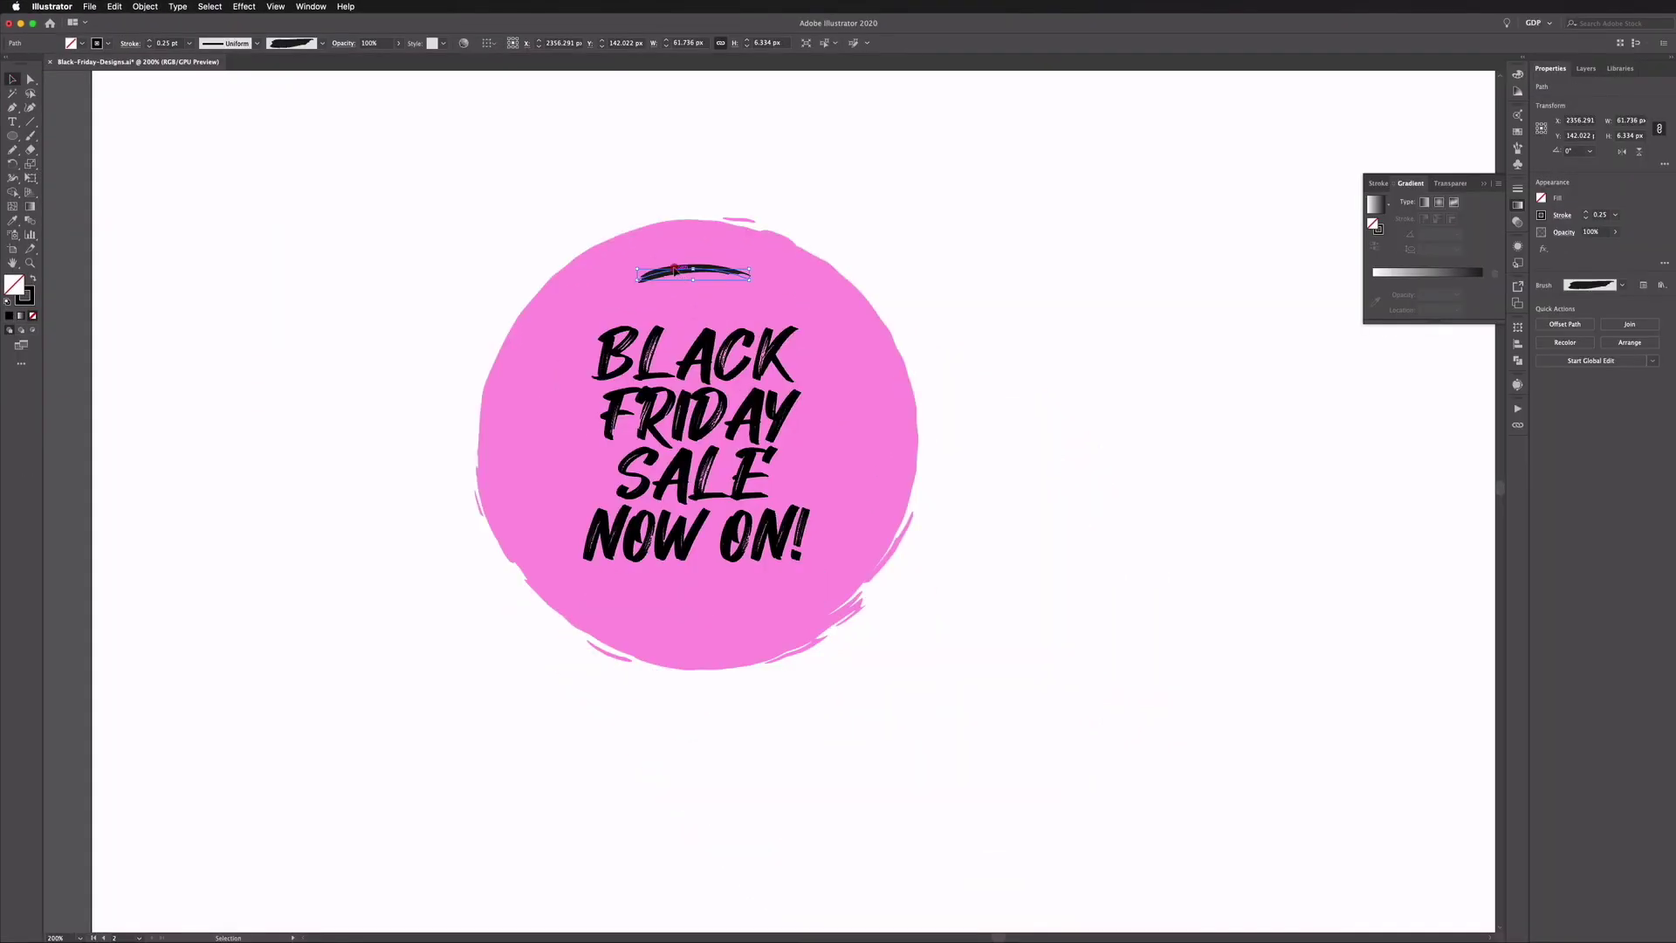
drag(675, 271, 679, 611)
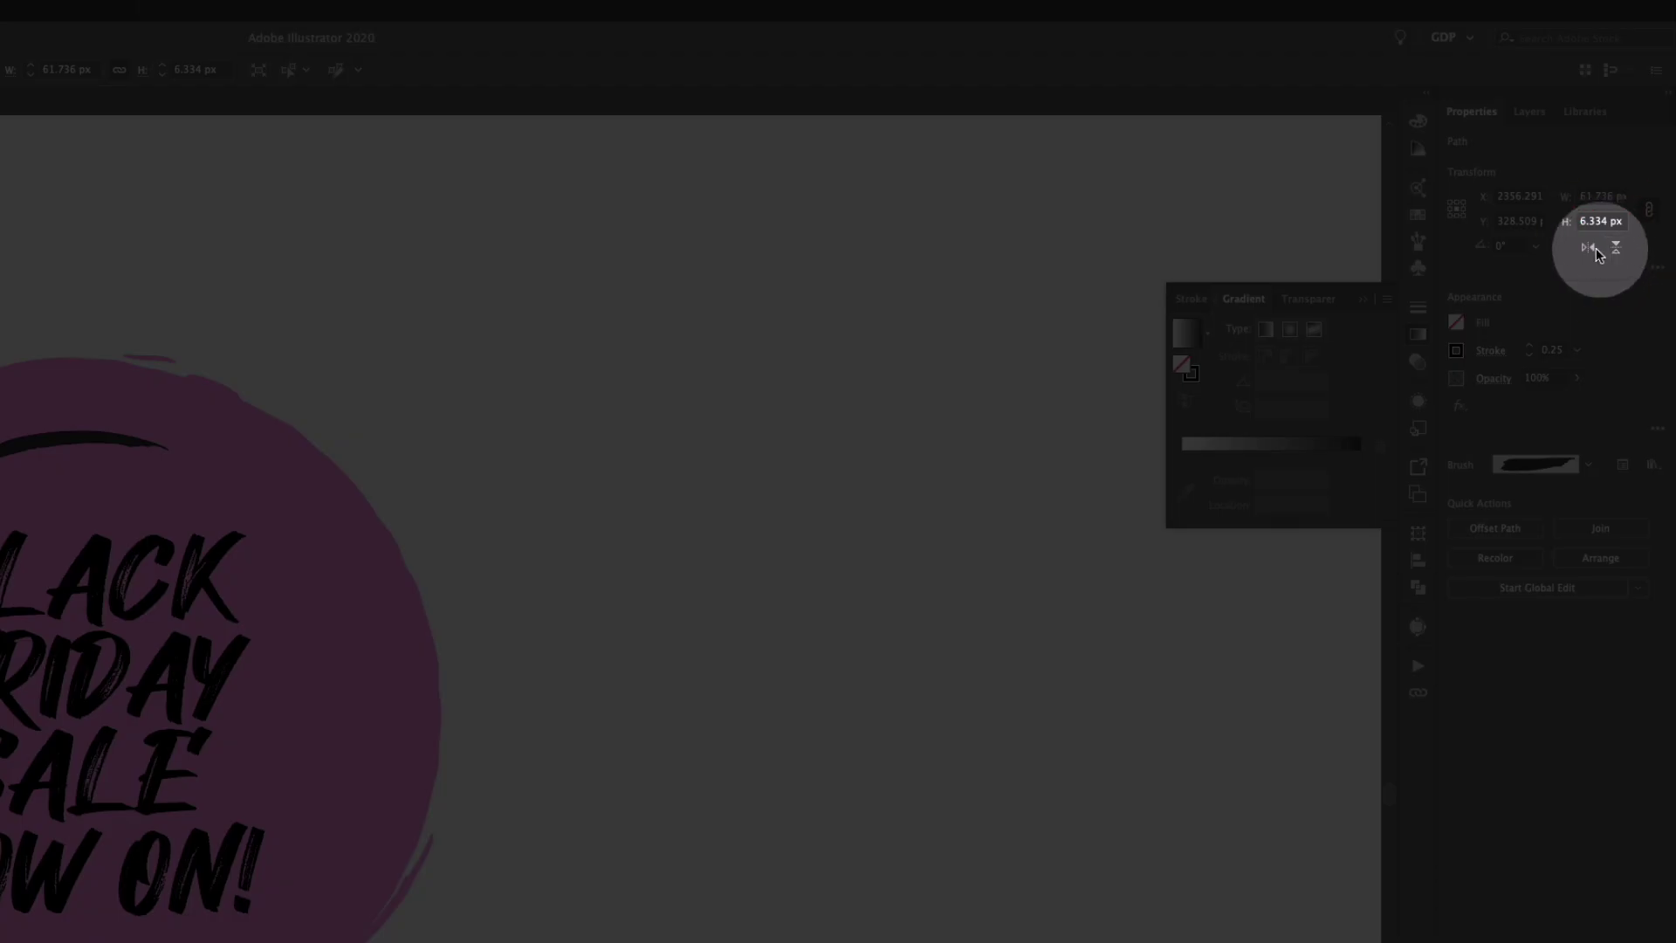
click(1586, 249)
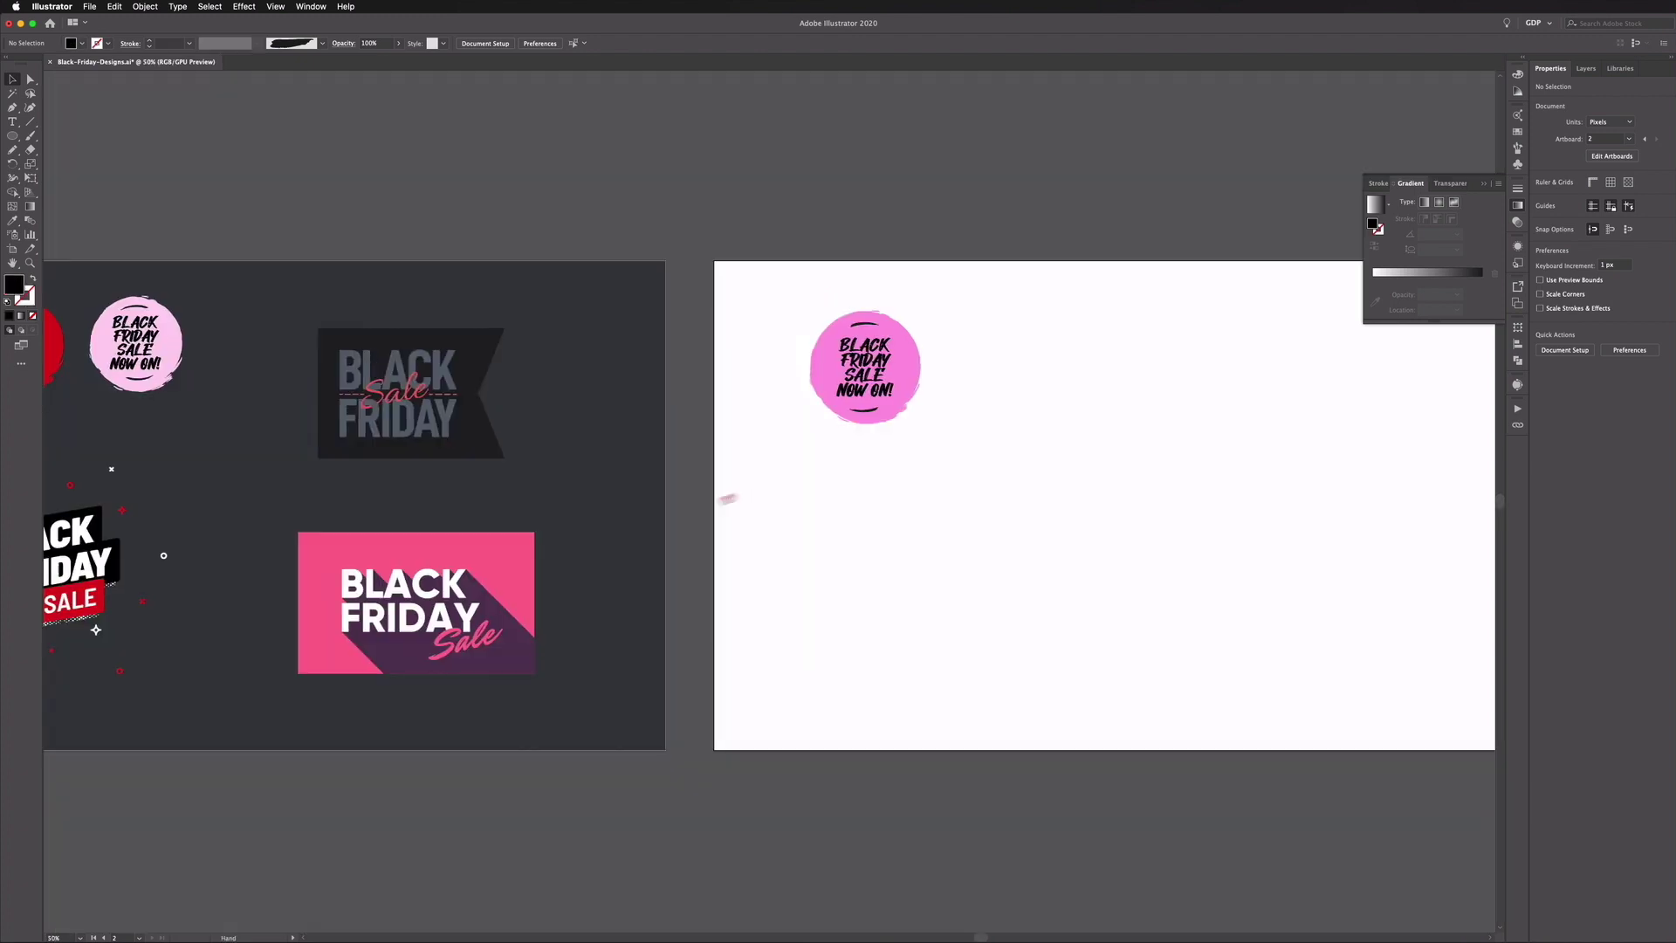
- Examine the dark flag-shaped Black Friday Sale design on the dark artboard up close
drag(726, 501, 819, 502)
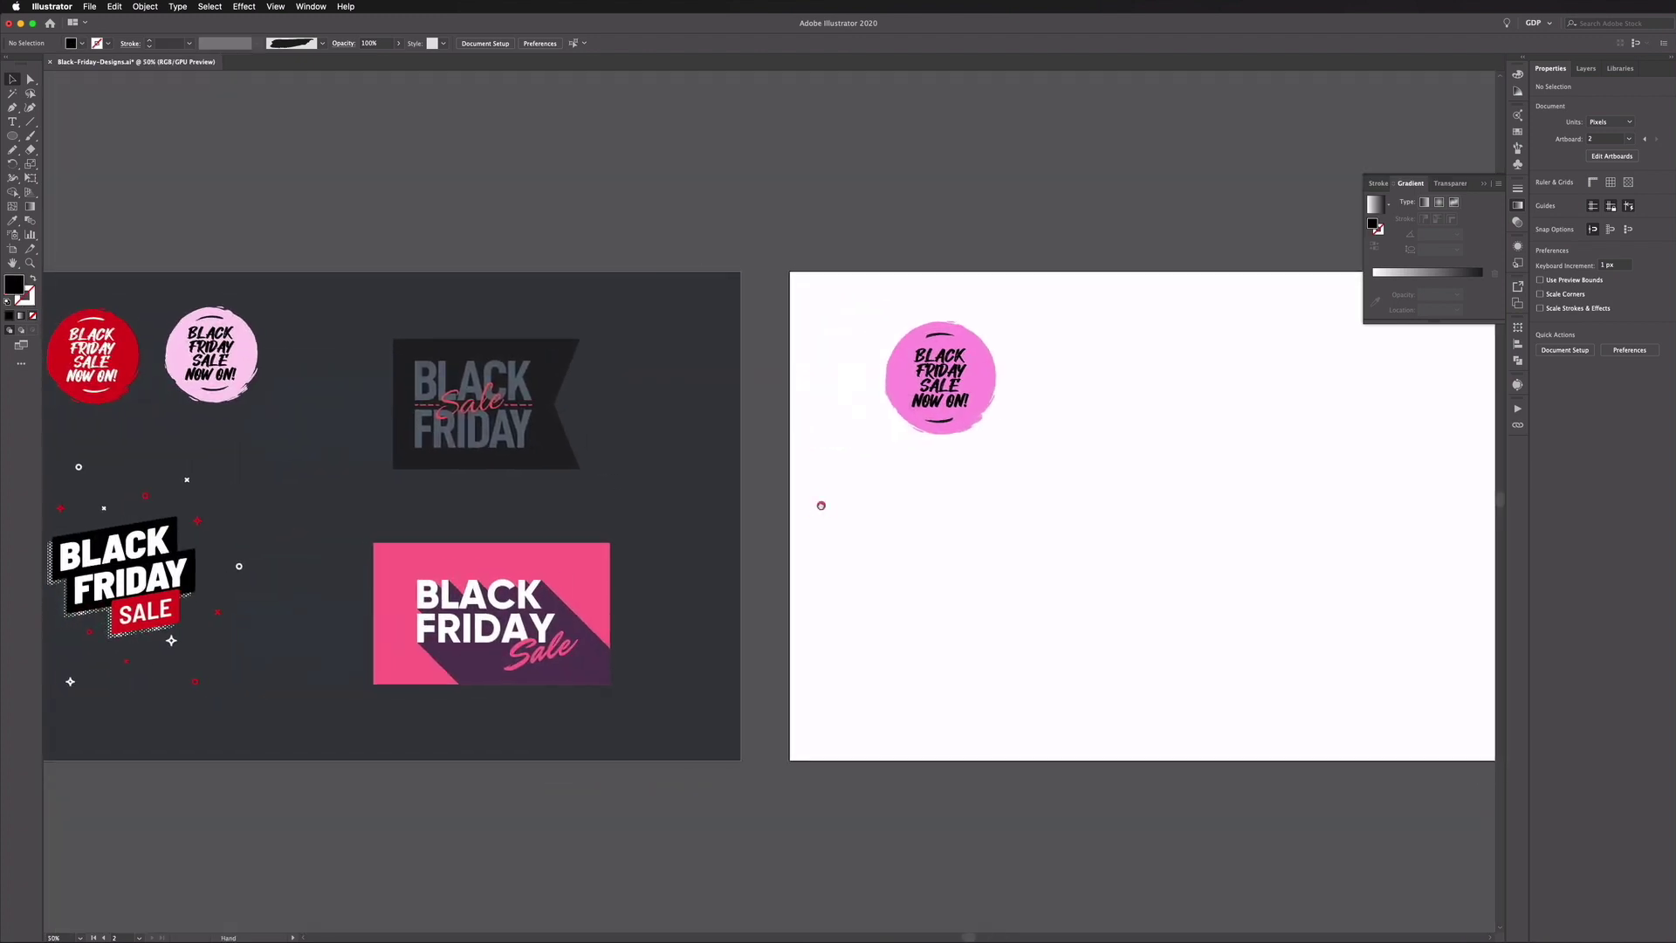
click(551, 456)
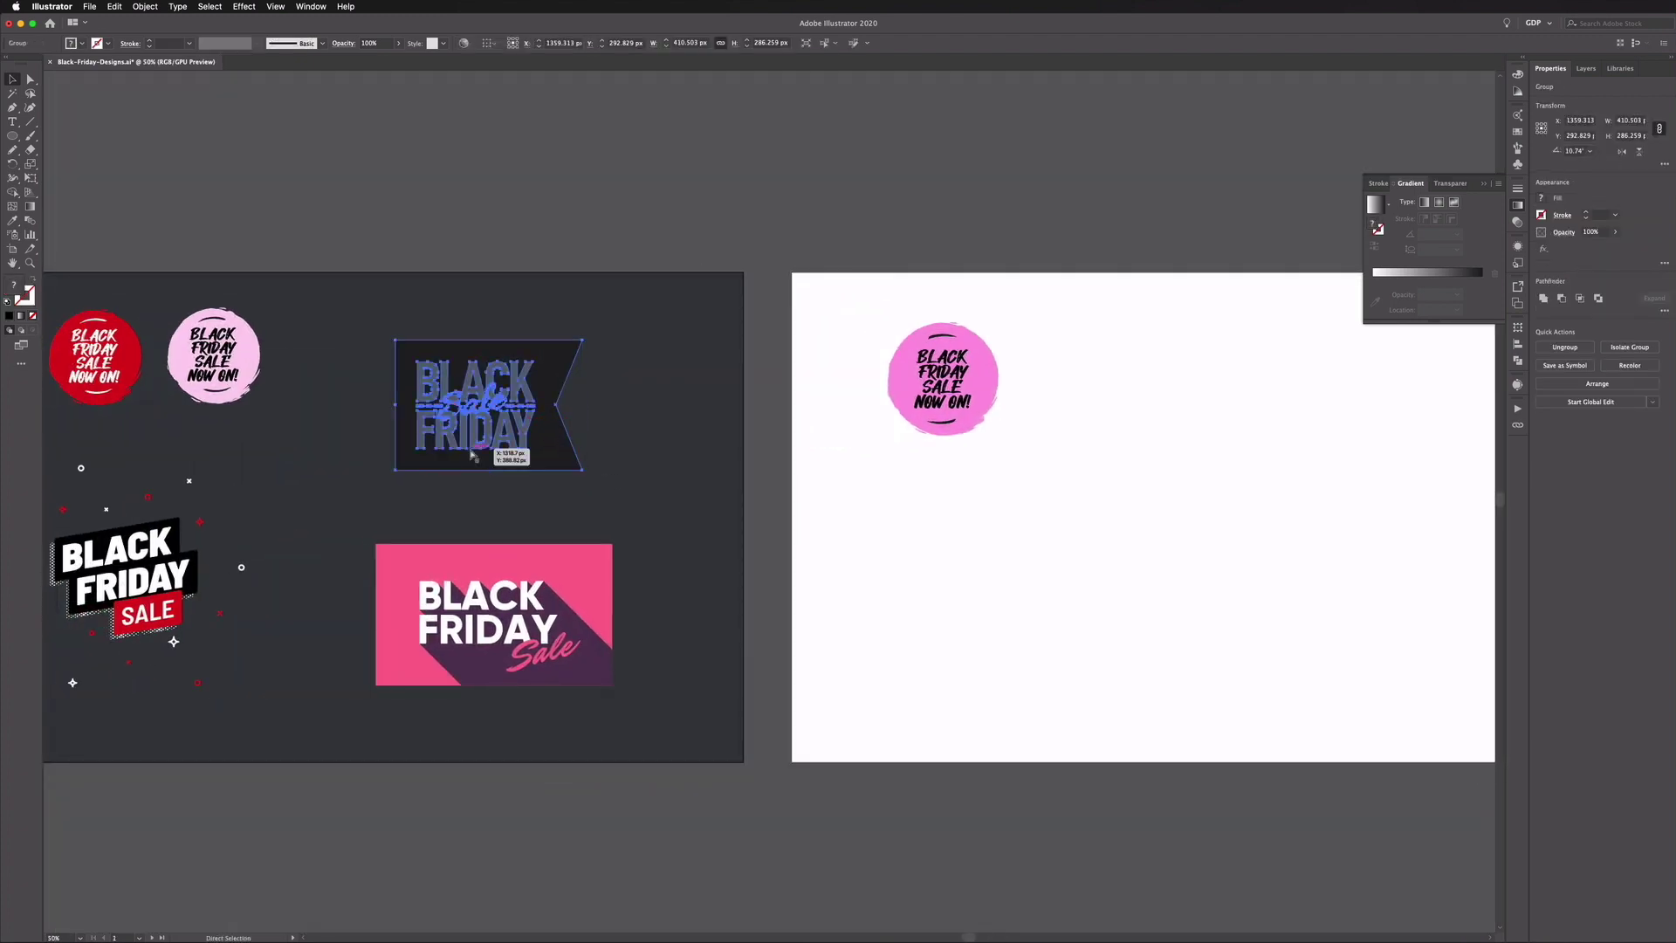
key(super+plus)
key(super+plus)
key(super+plus)
key(super+plus)
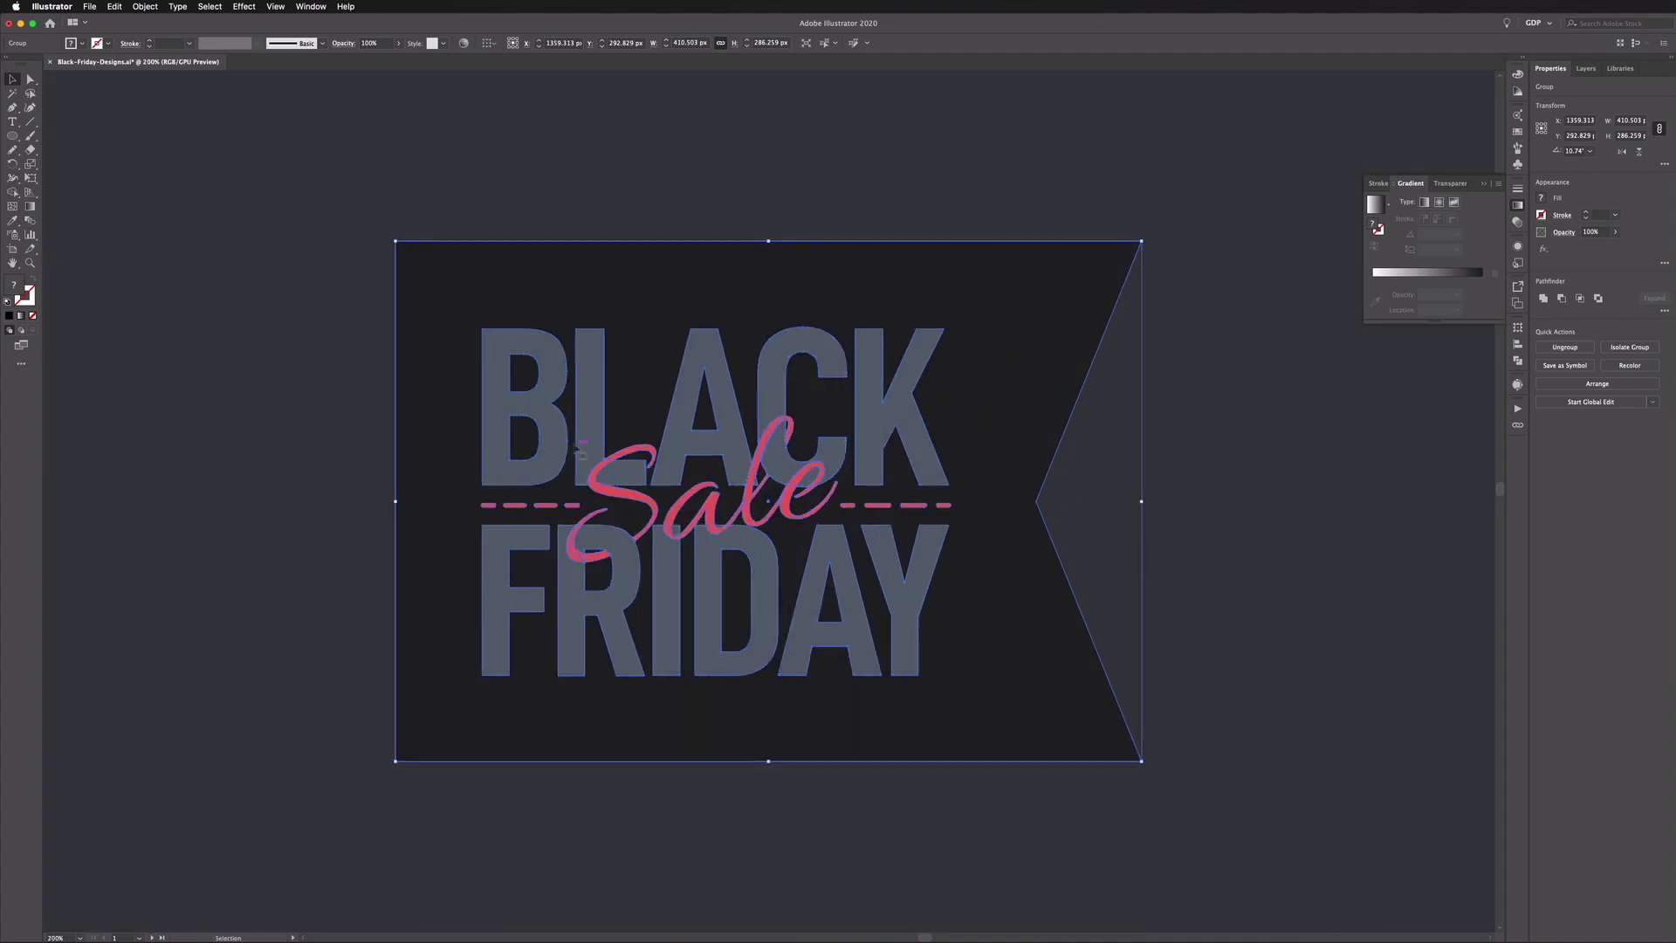
click(326, 418)
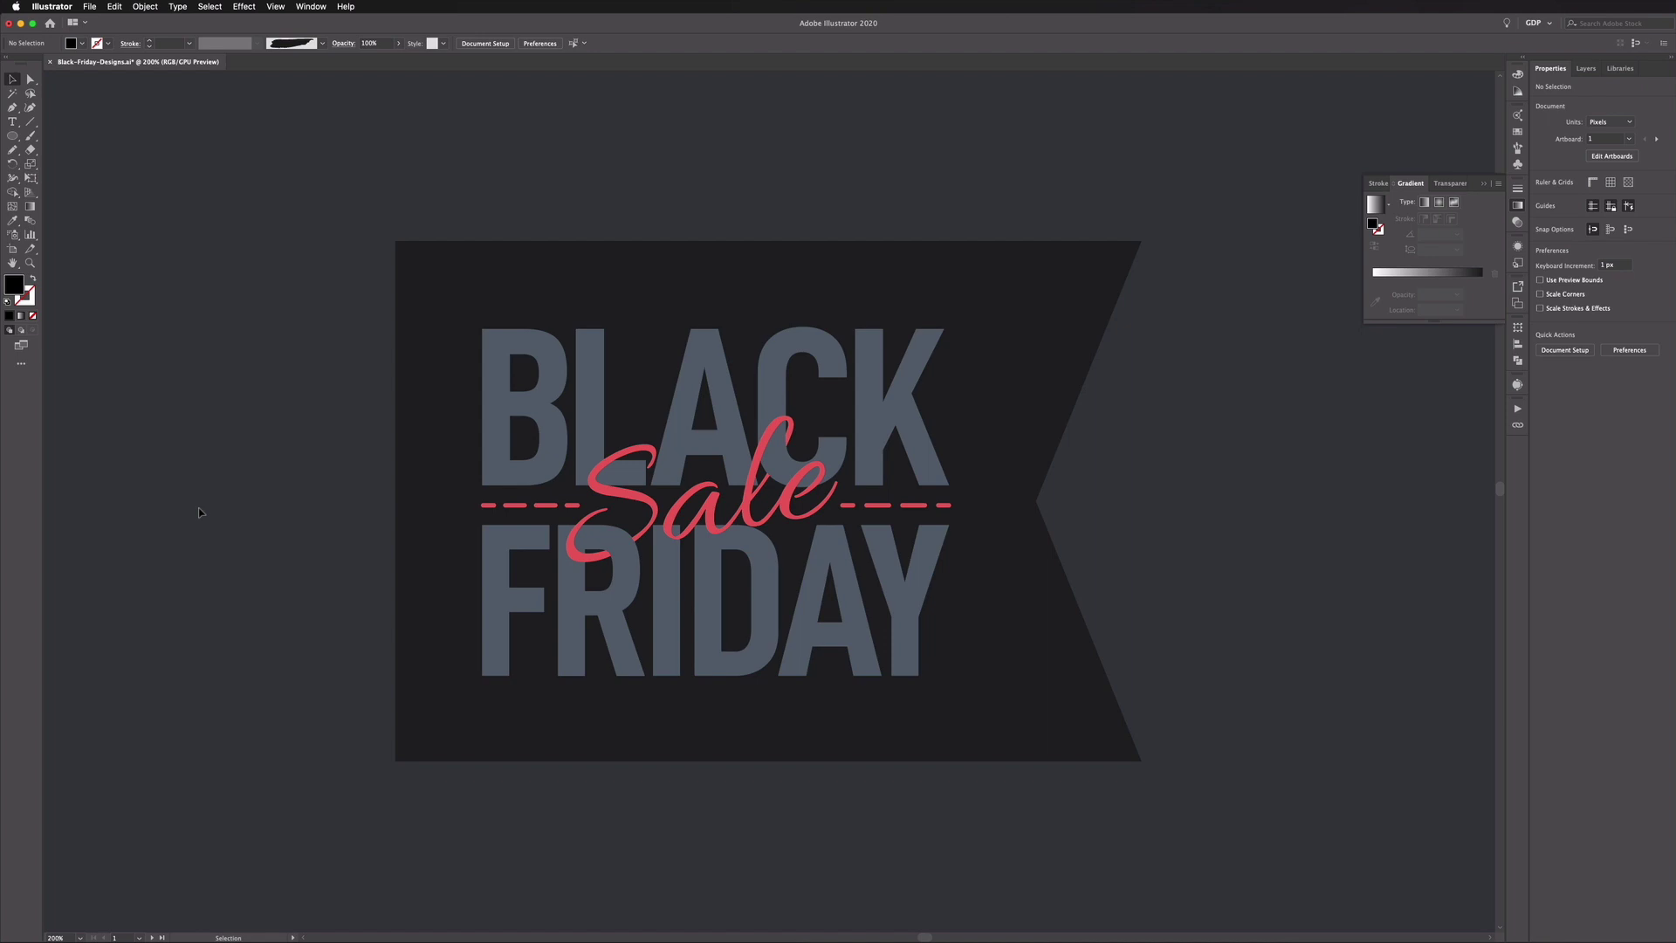
key(super+alt+0)
key(v)
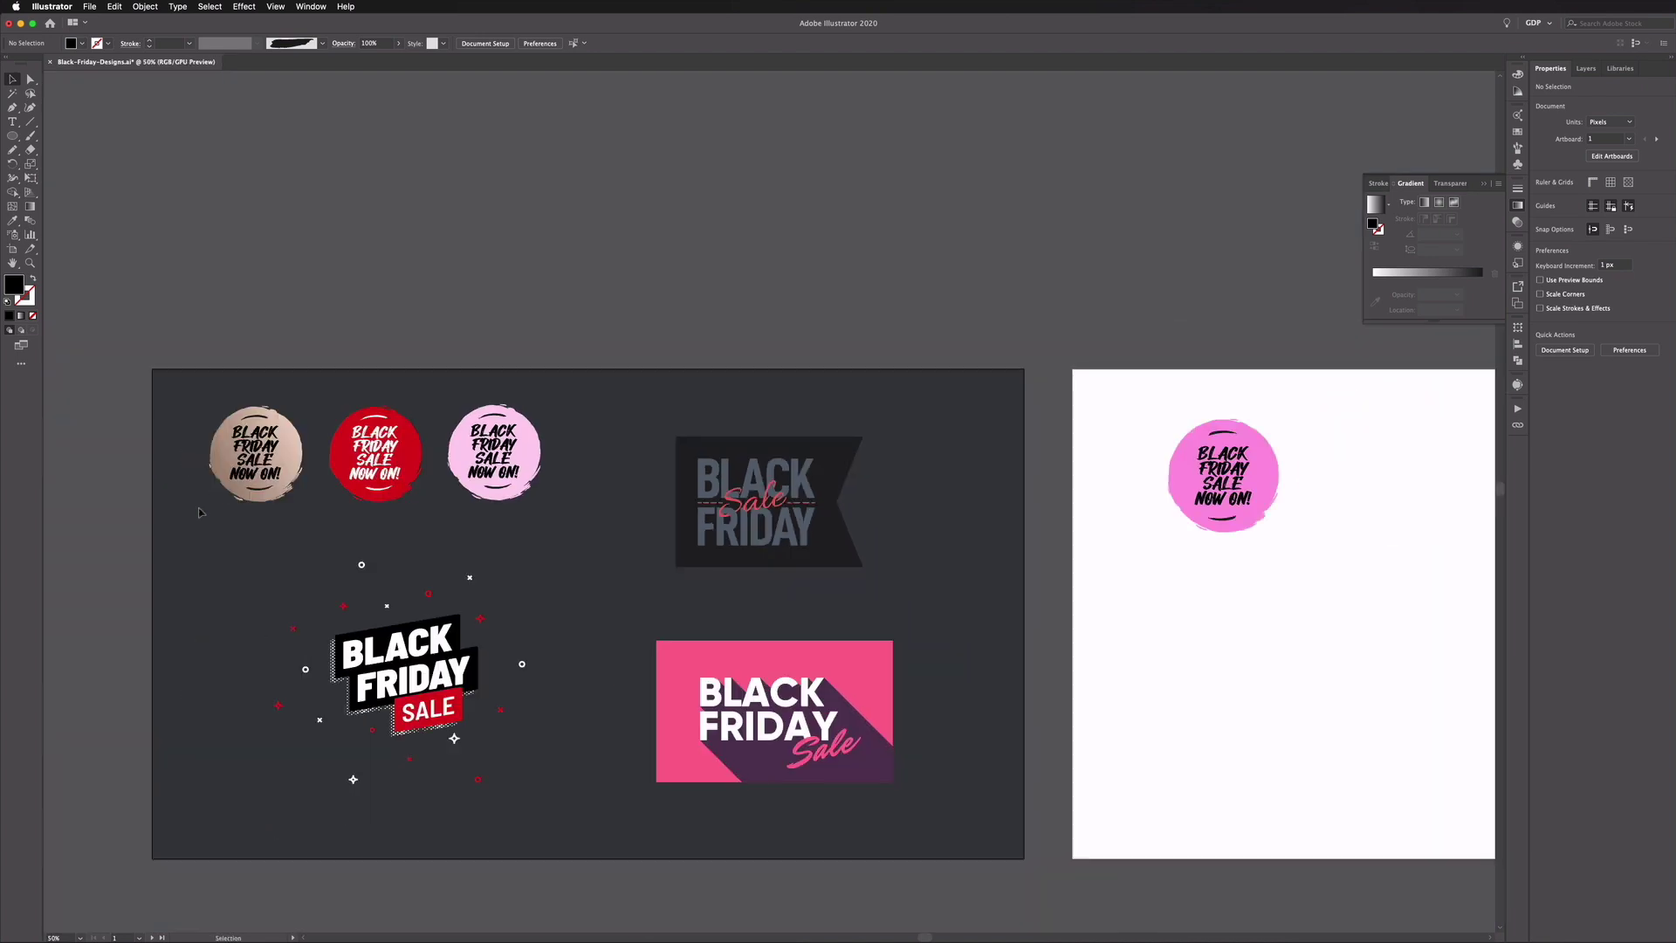
- Set the BLACK FRIDAY text on the white artboard in Be Vietnam ExtraBold and move it slightly up and left
scroll(620, 446, right, 10)
key(super+equal)
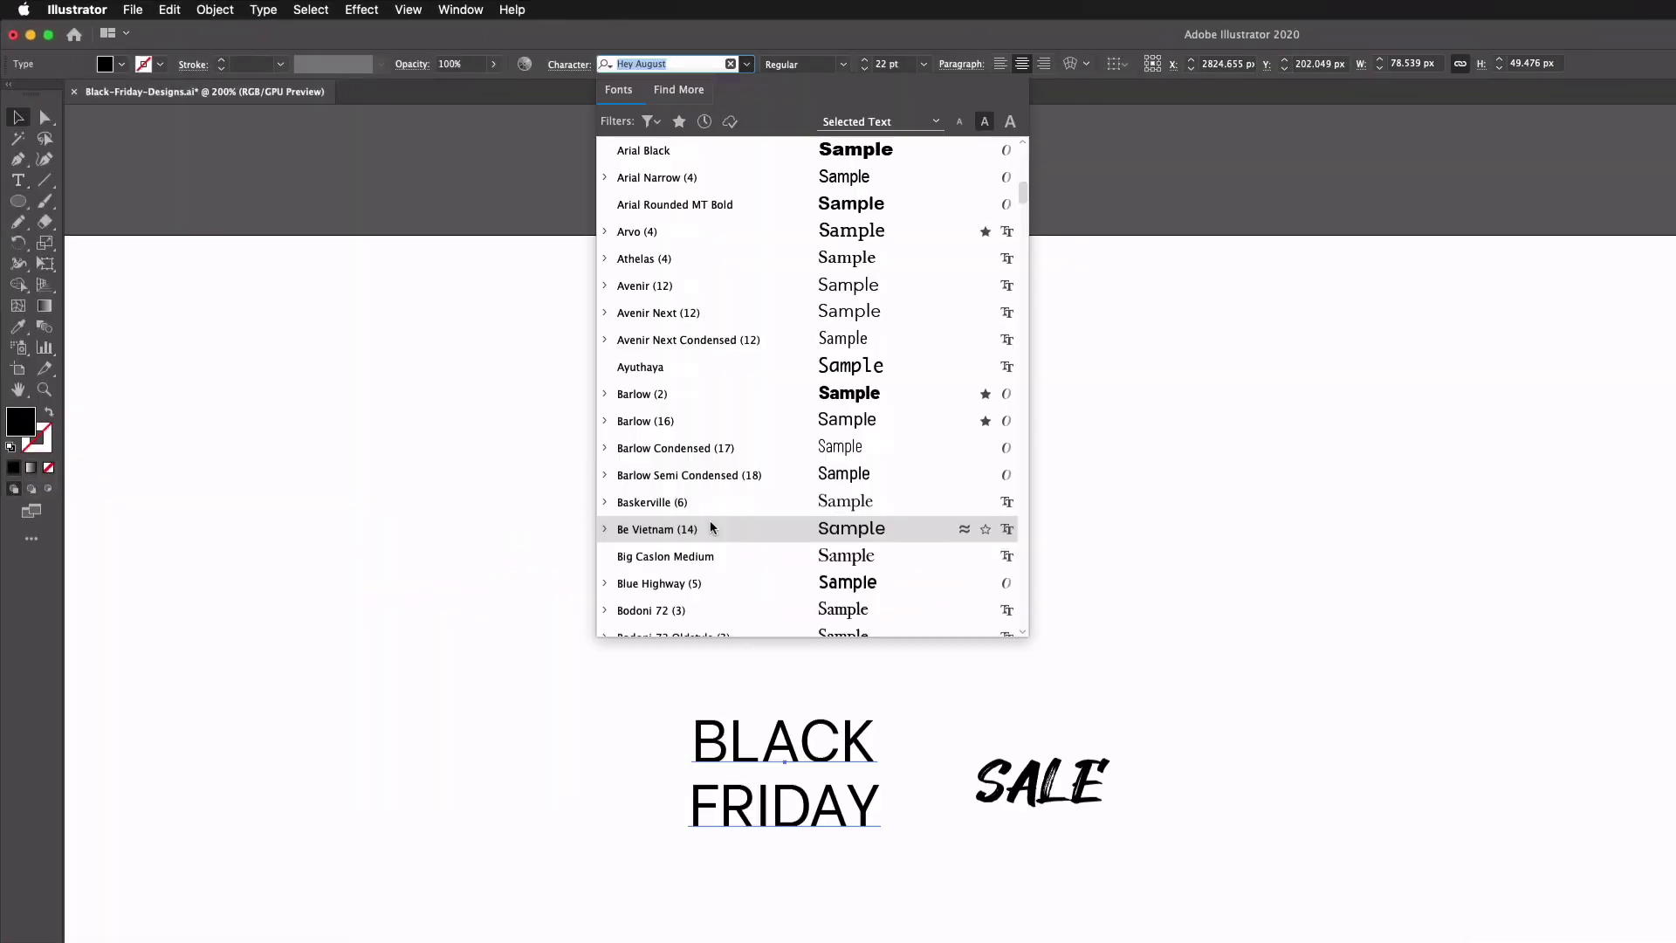
click(709, 524)
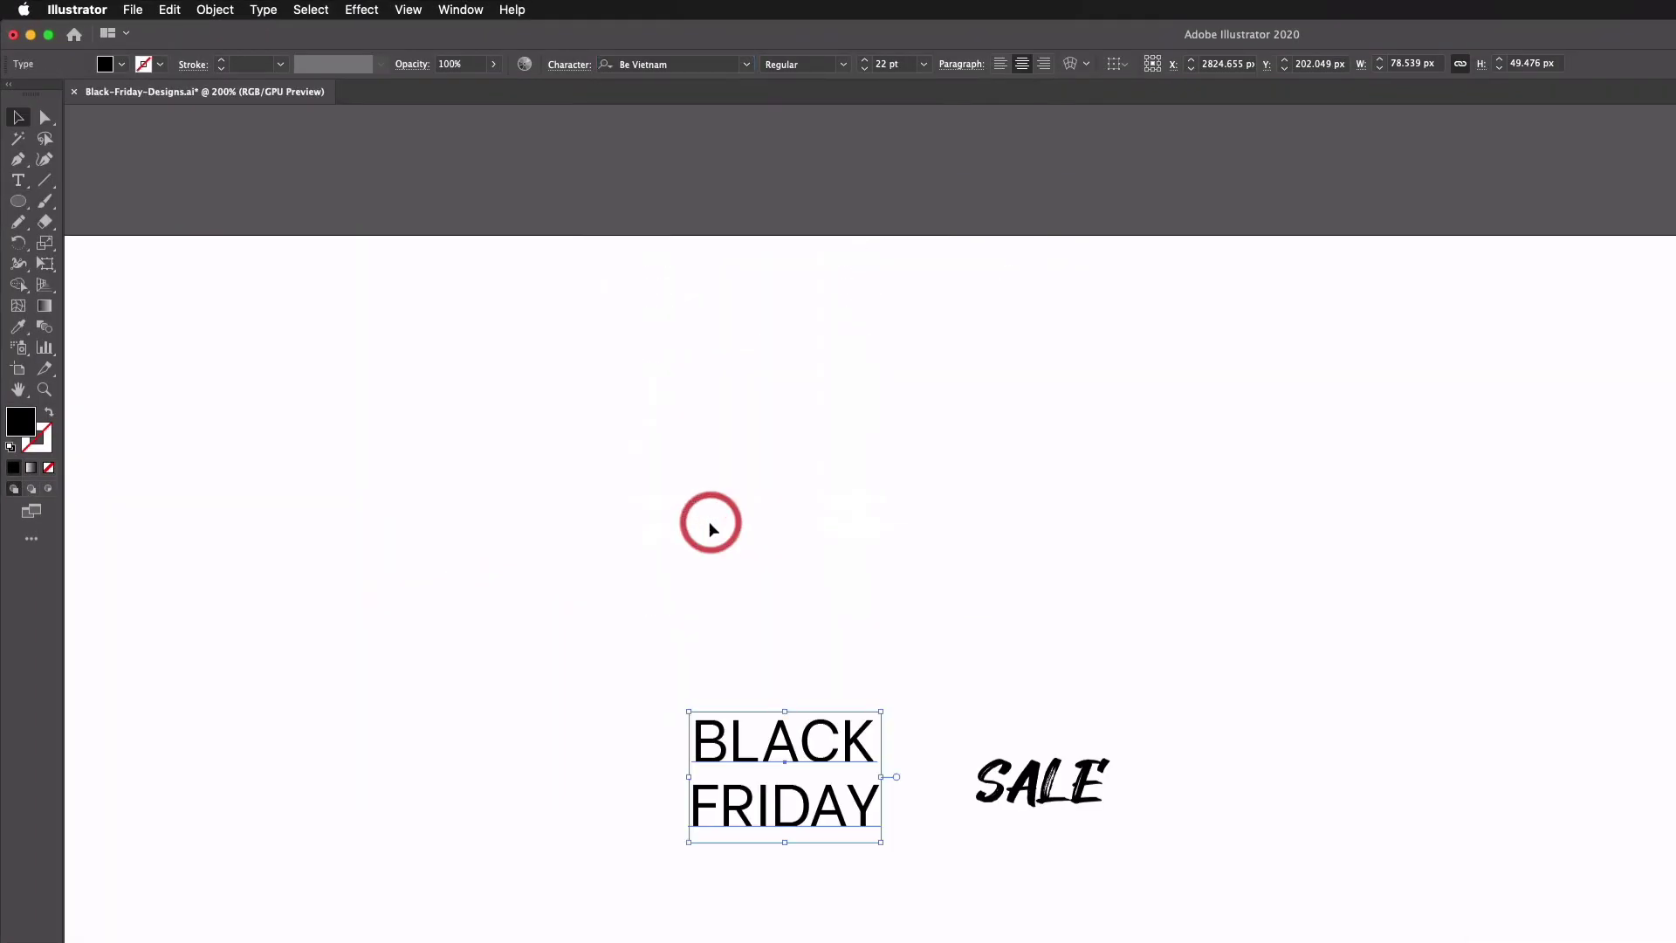
click(843, 64)
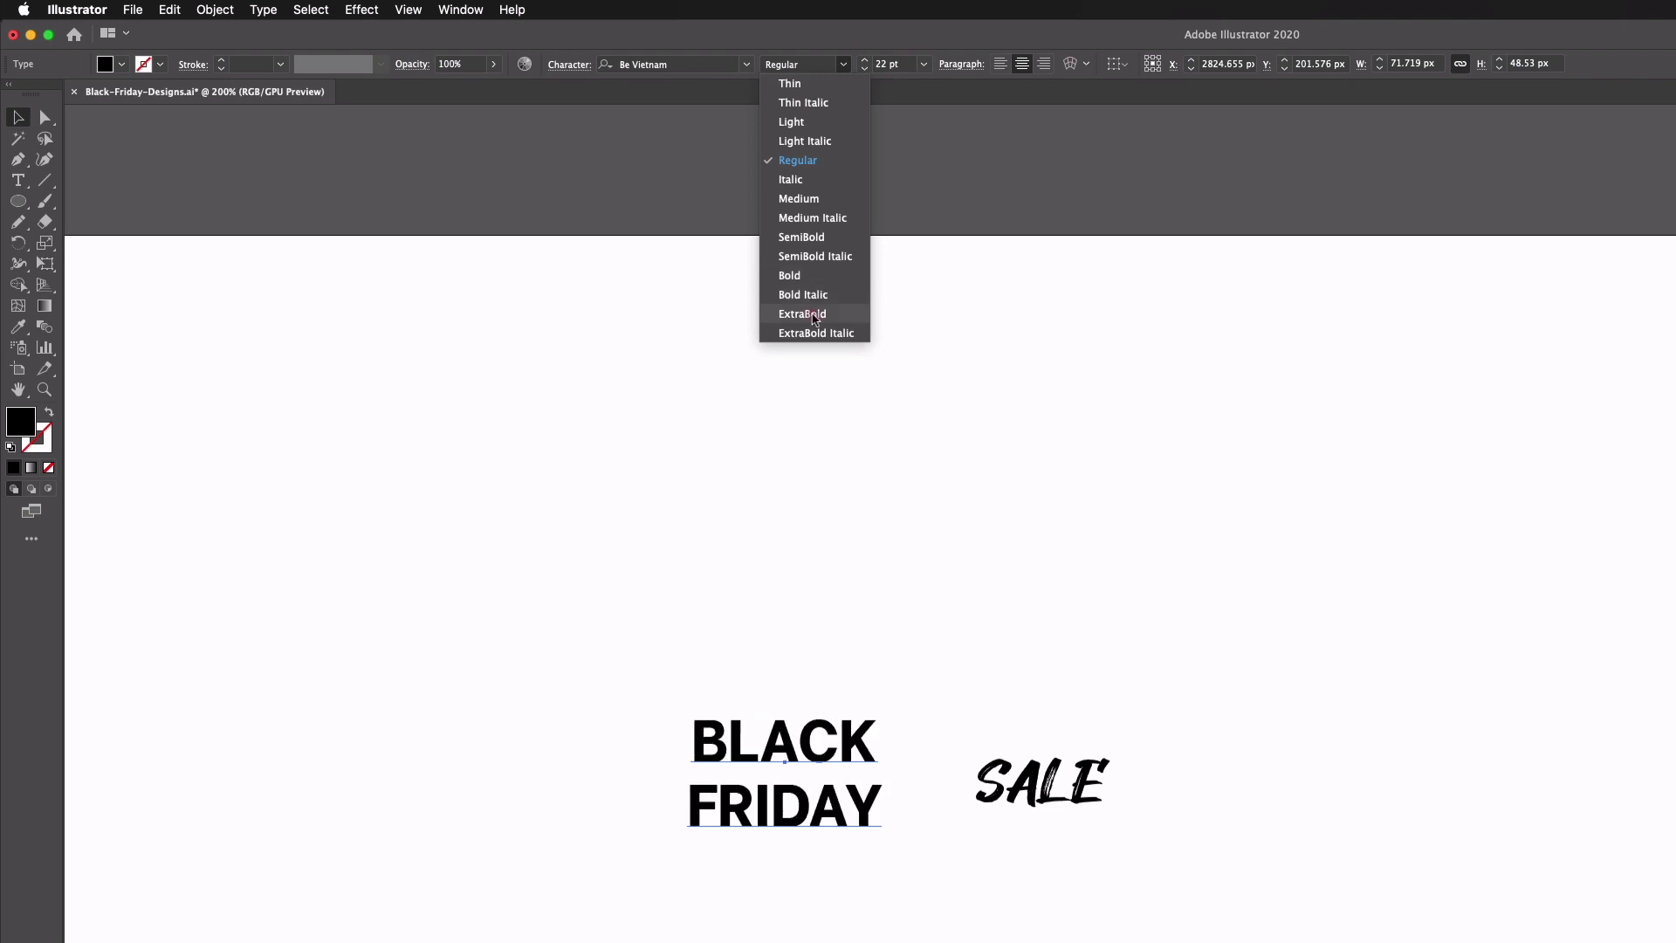
click(813, 316)
drag(767, 742, 745, 703)
- Set the SALE text in Allura Regular as Sale and give it a dark red fill
click(1037, 777)
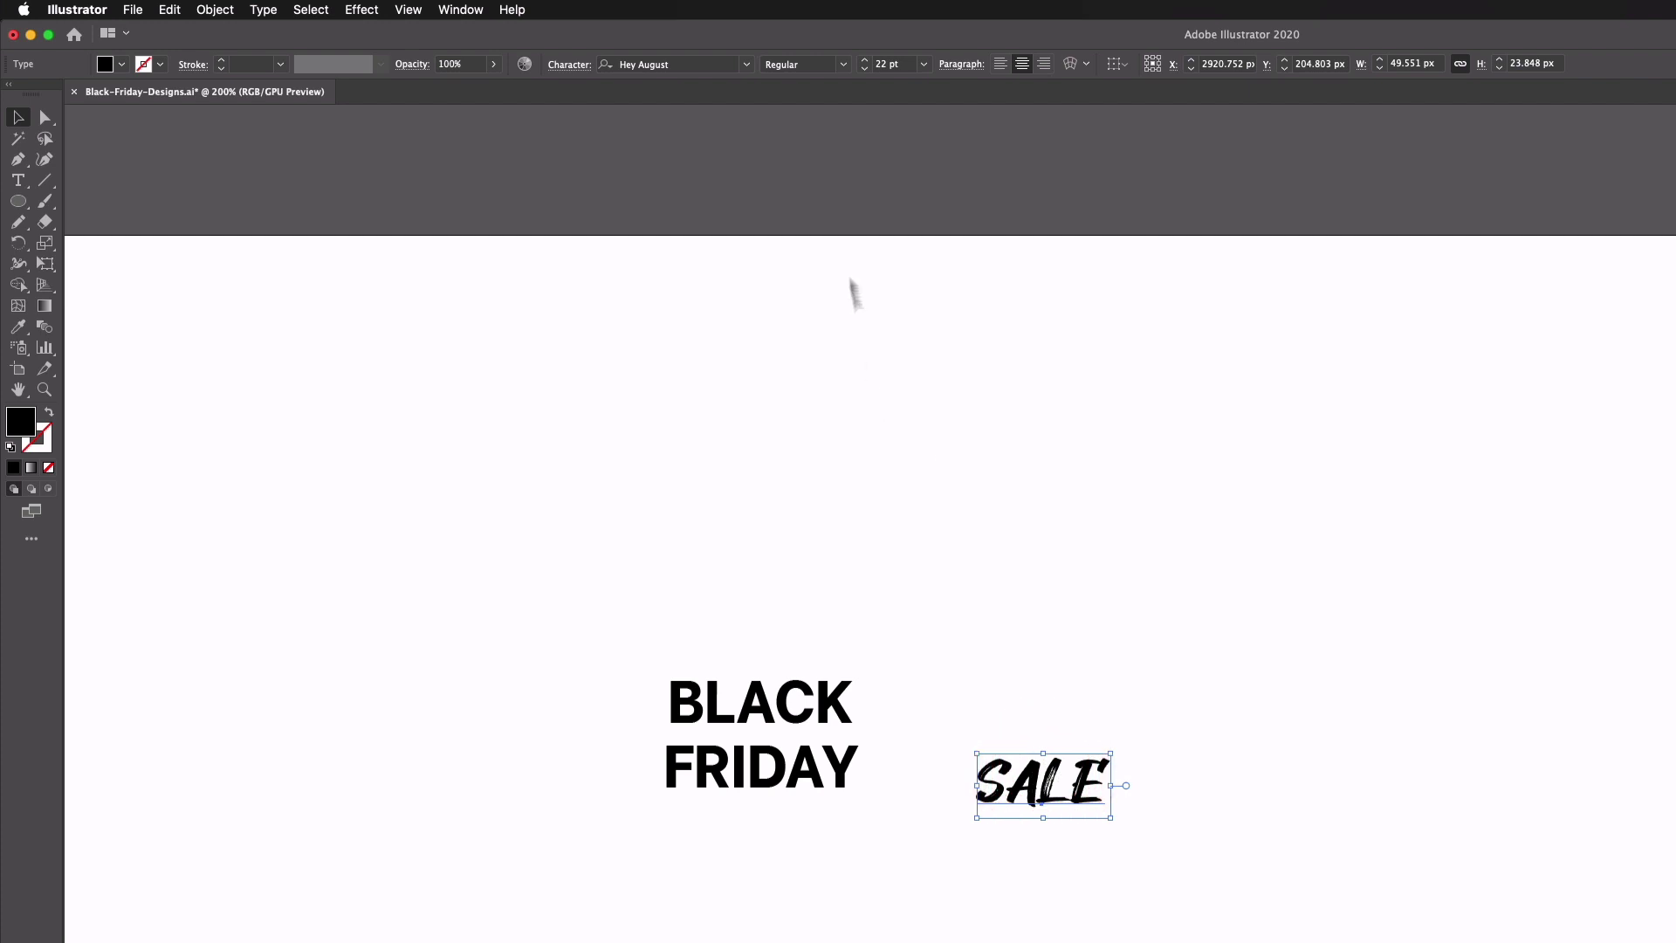
click(746, 64)
scroll(721, 341, down, 5)
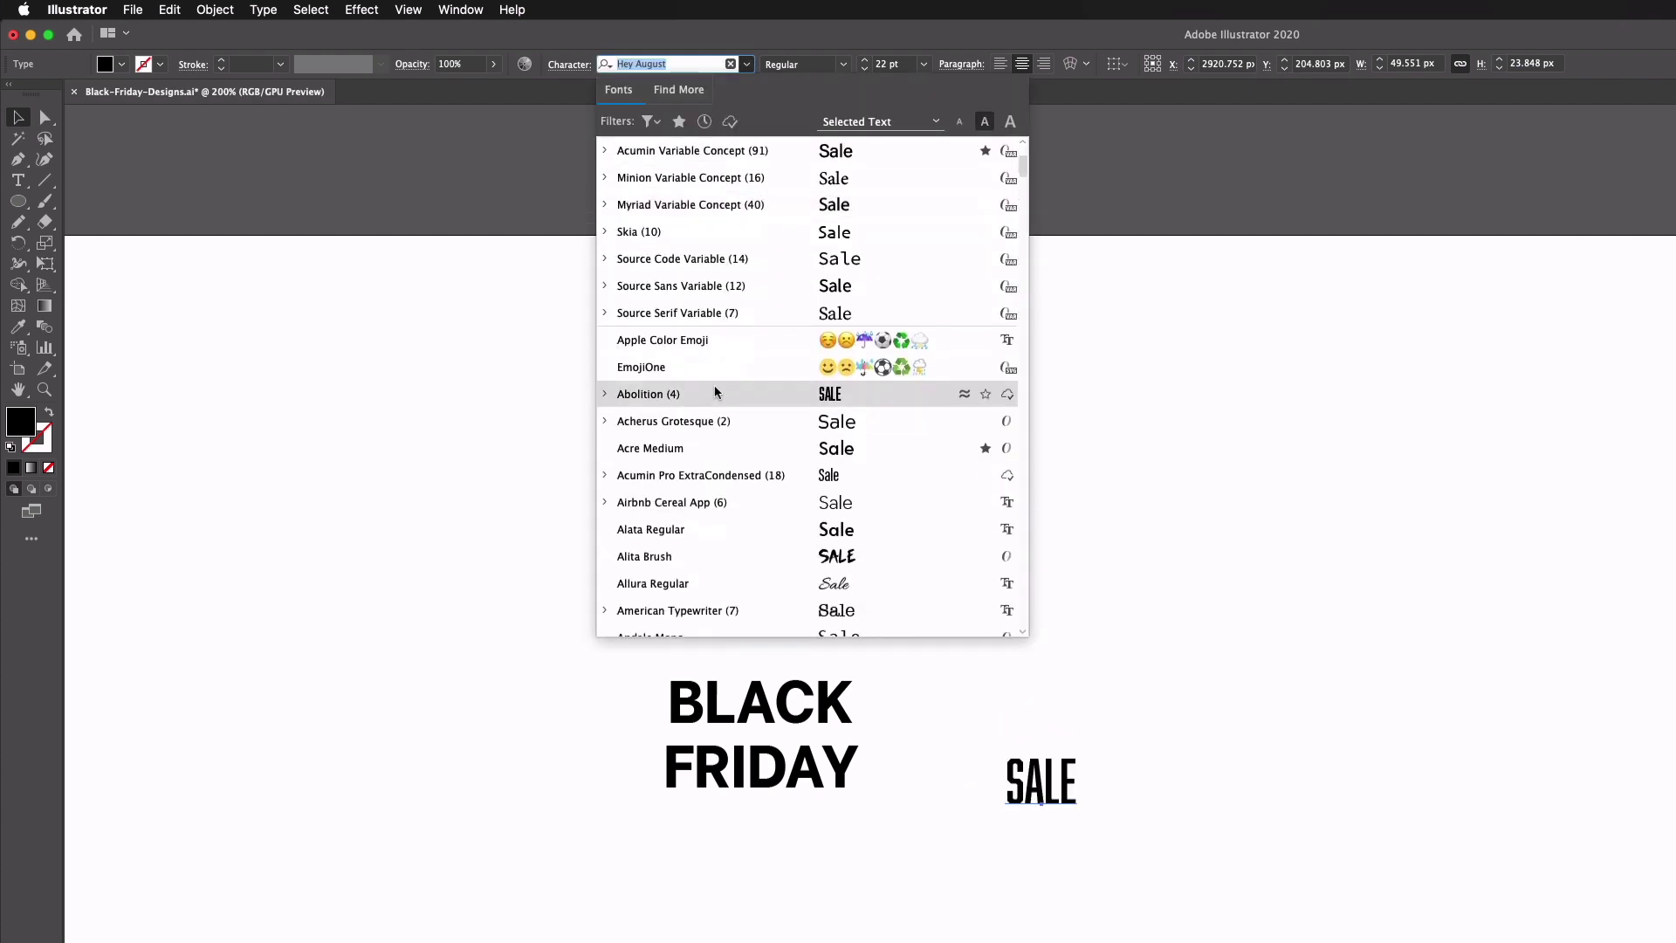
click(703, 581)
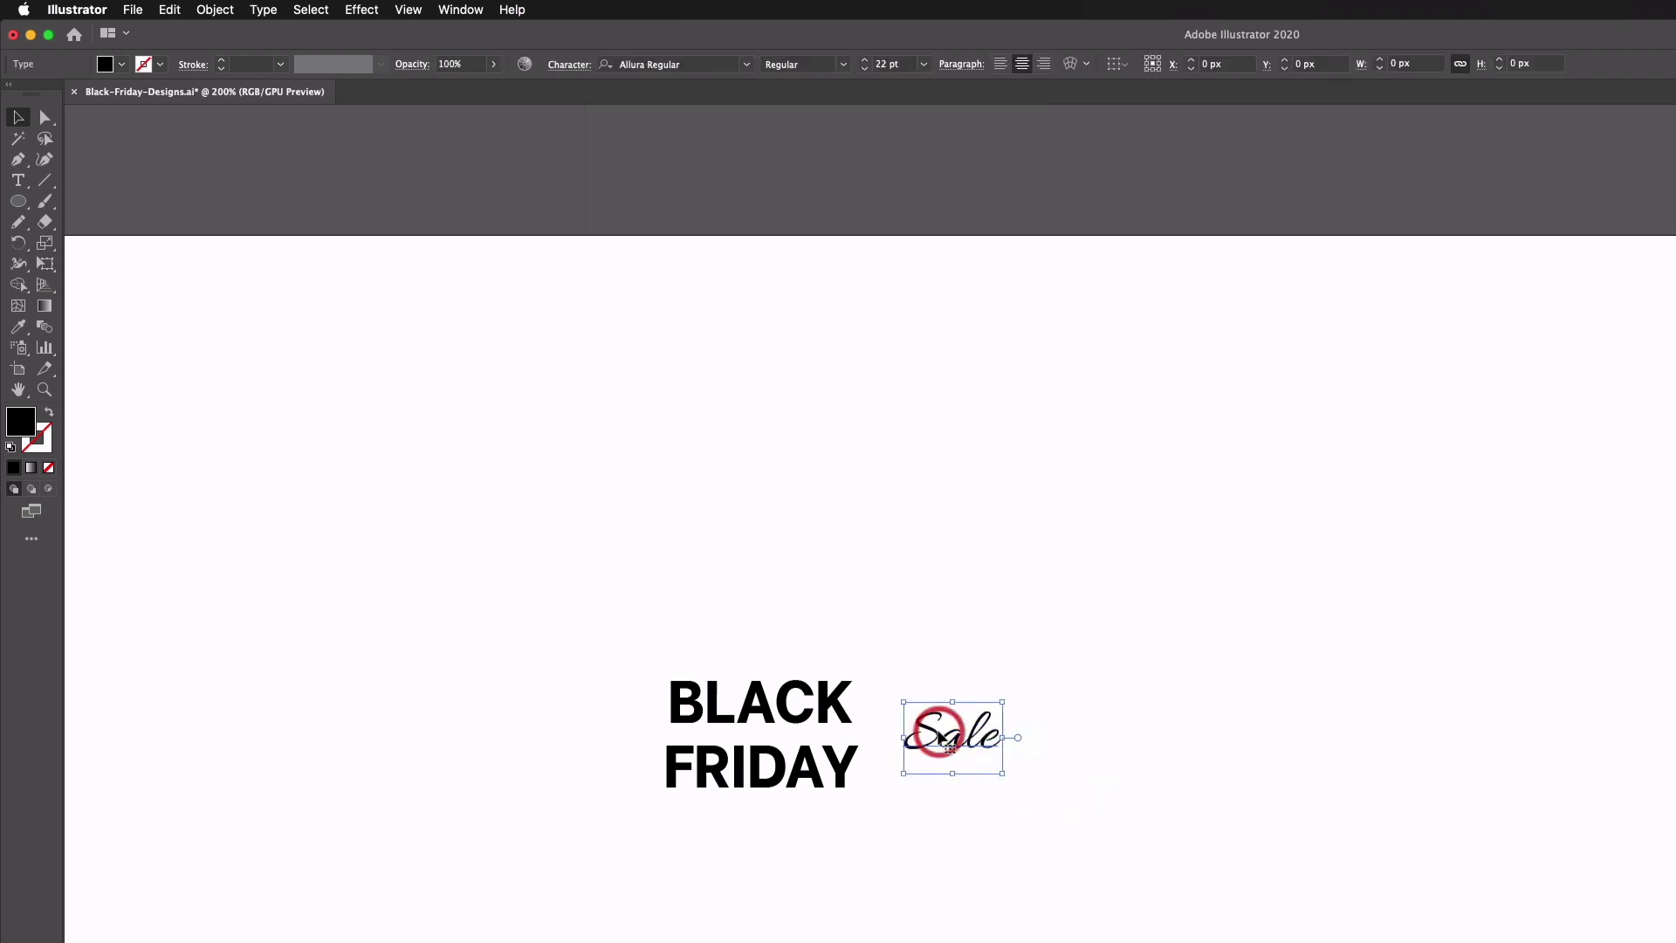
click(123, 66)
click(98, 133)
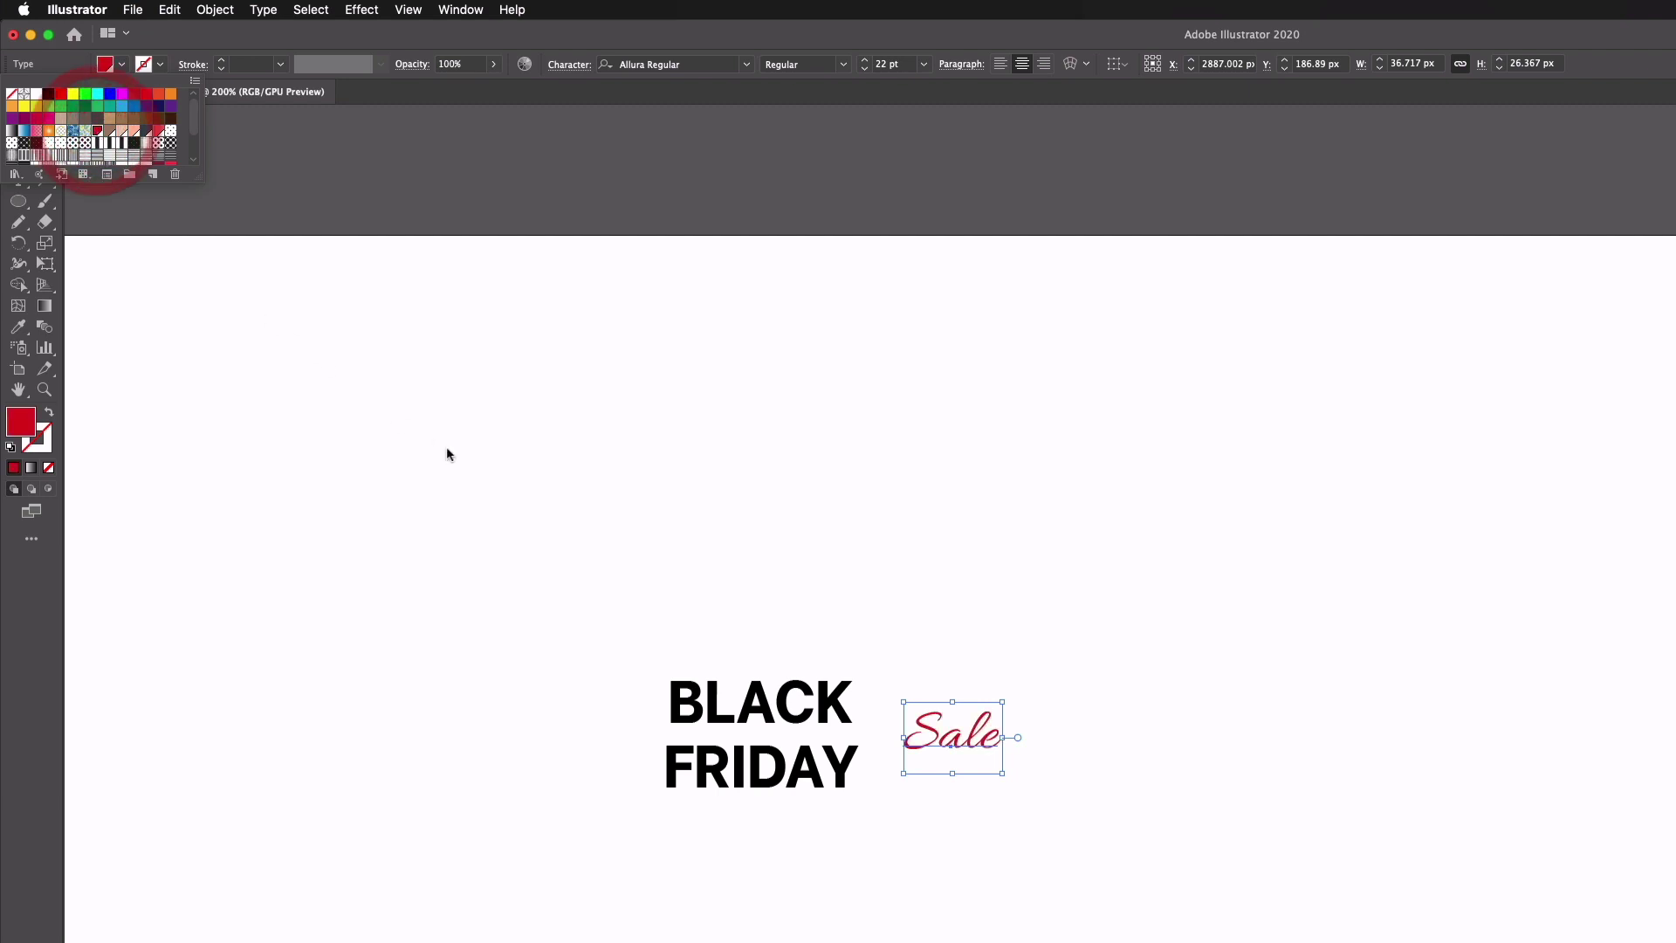
click(628, 507)
- Convert the BLACK FRIDAY and Sale texts to outlines
key(super+equal)
drag(606, 422, 1221, 801)
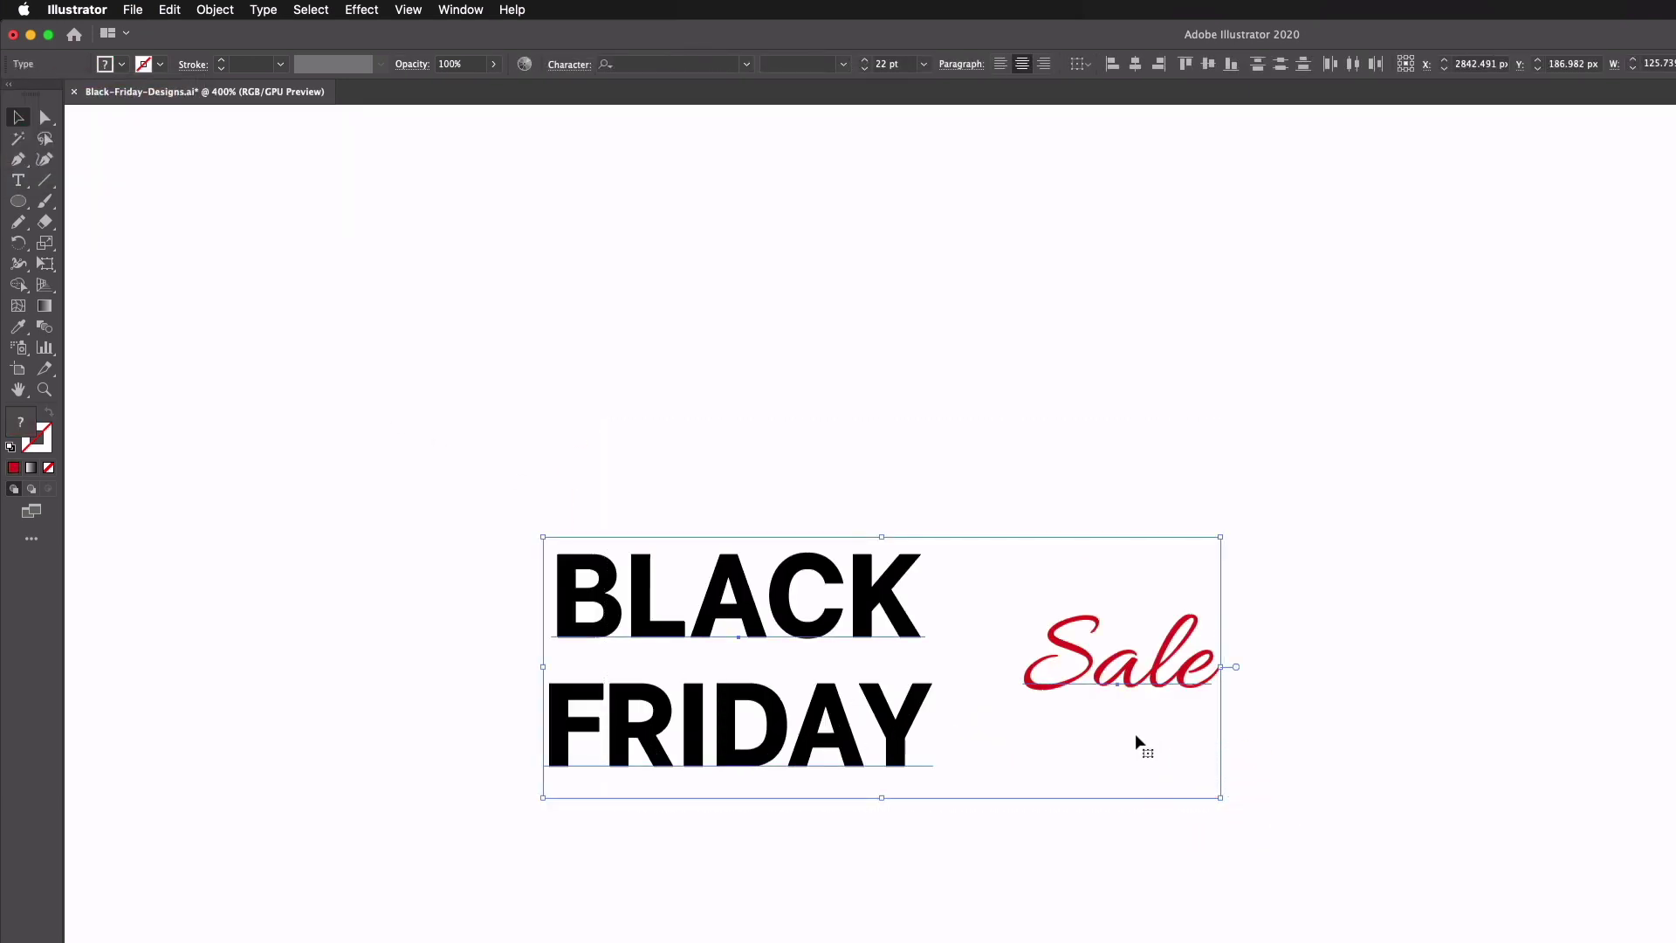
key(super)
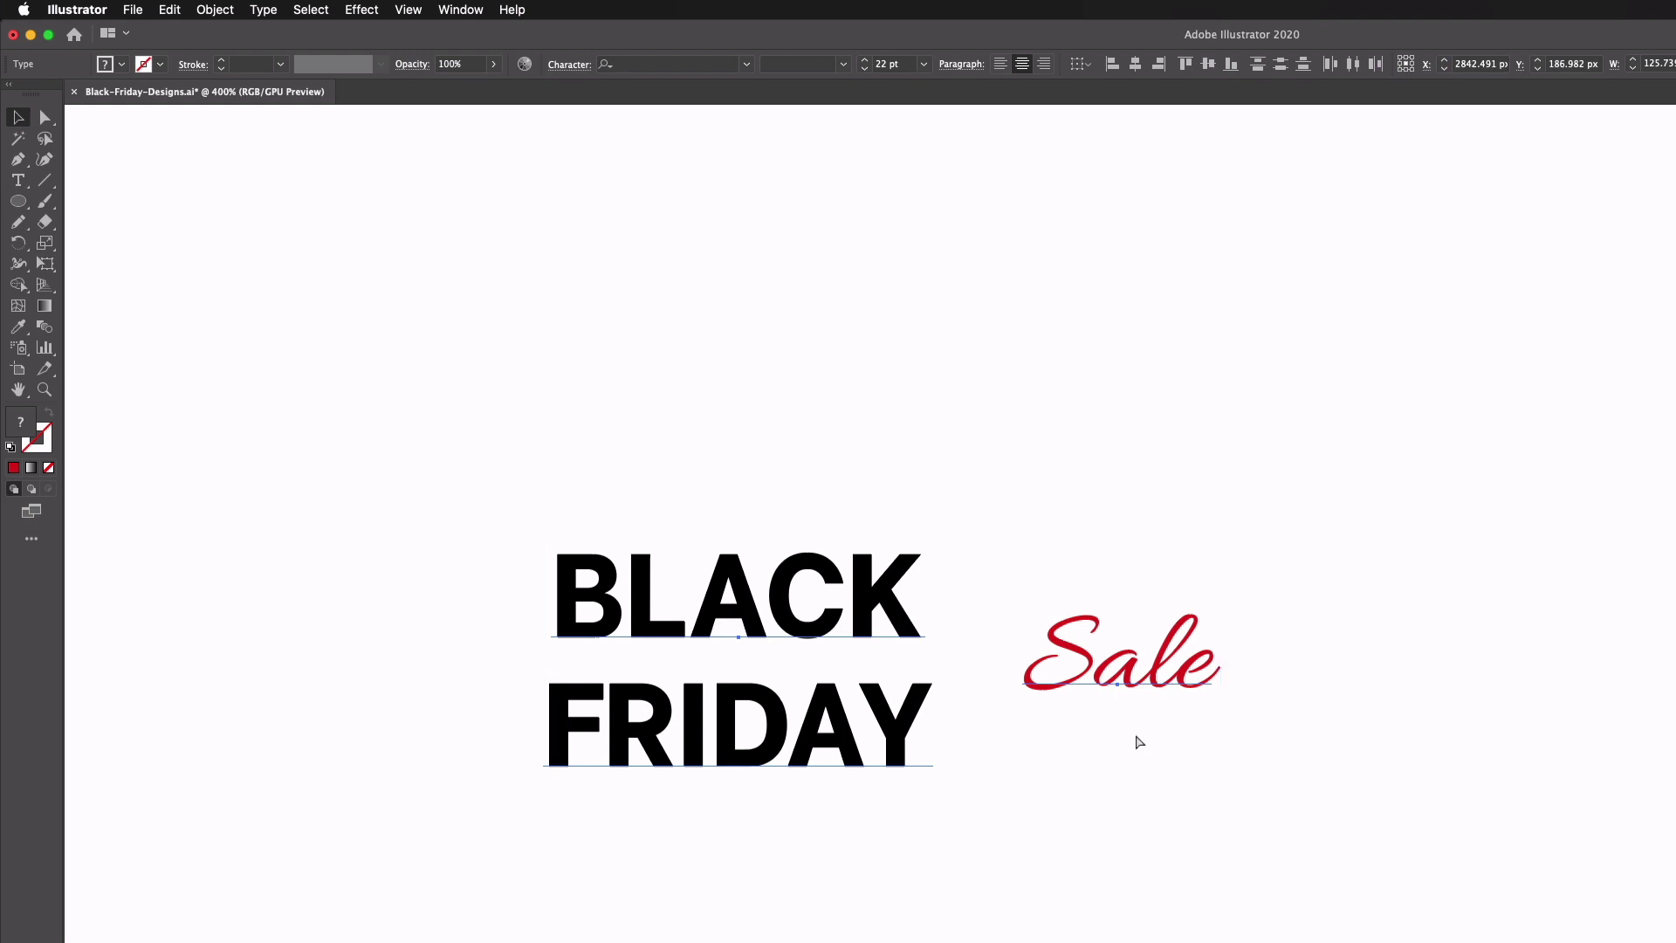
key(super+g)
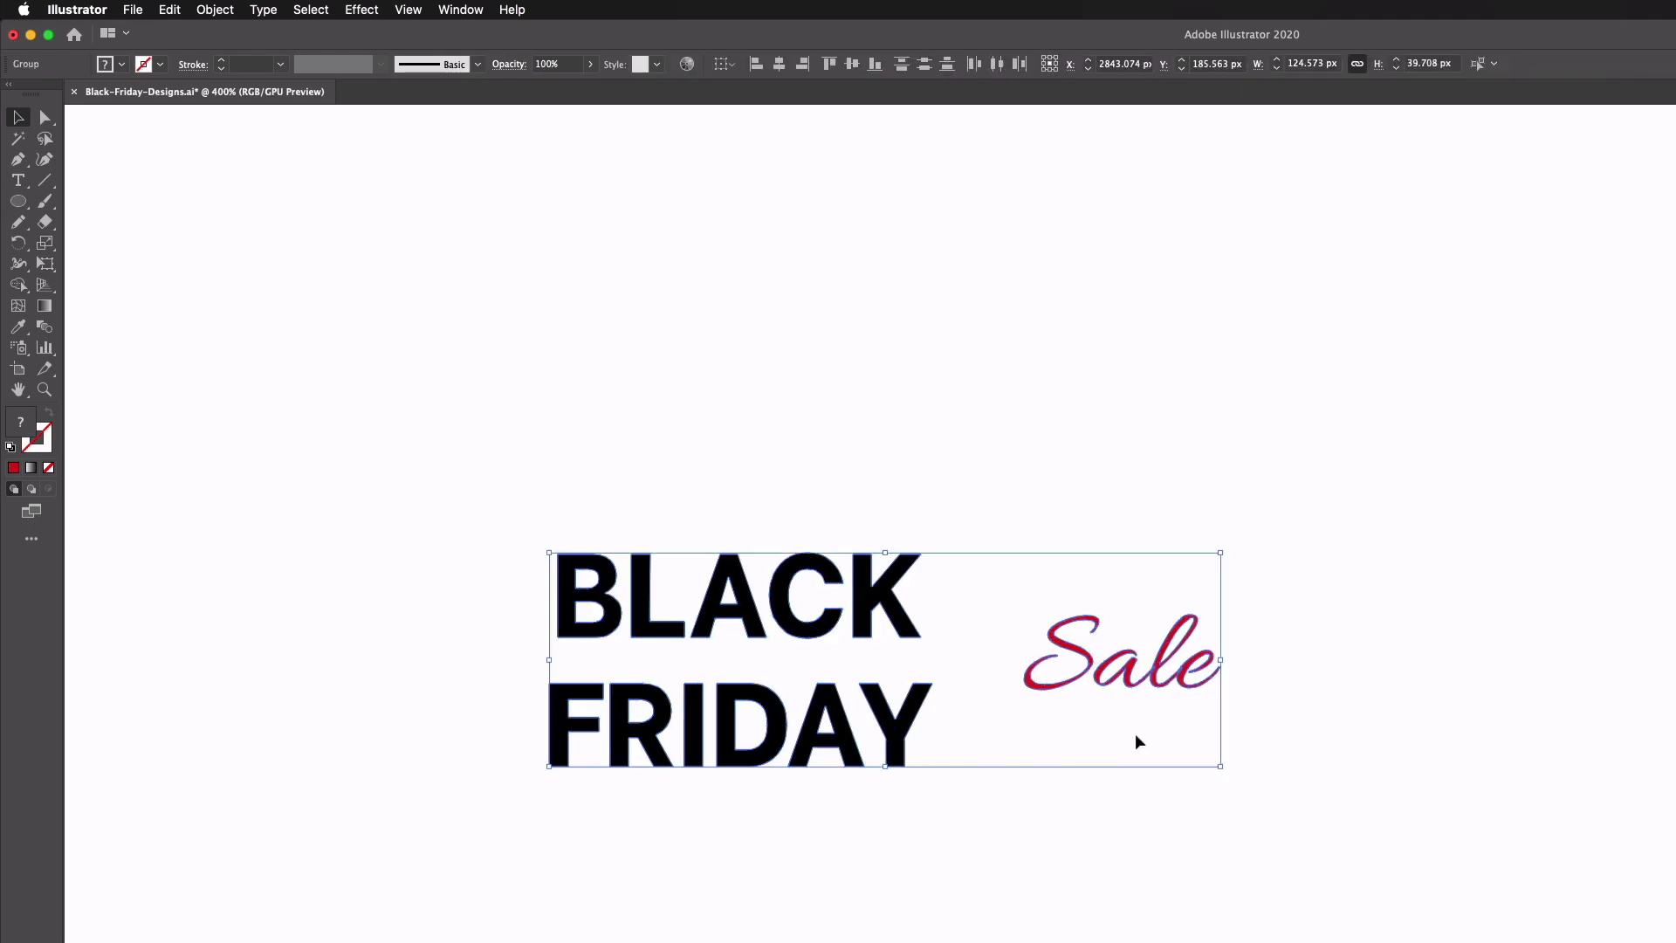
- Isolate the BLACK FRIDAY lettering and stretch the word BLACK on both sides to match the width of FRIDAY
click(740, 639)
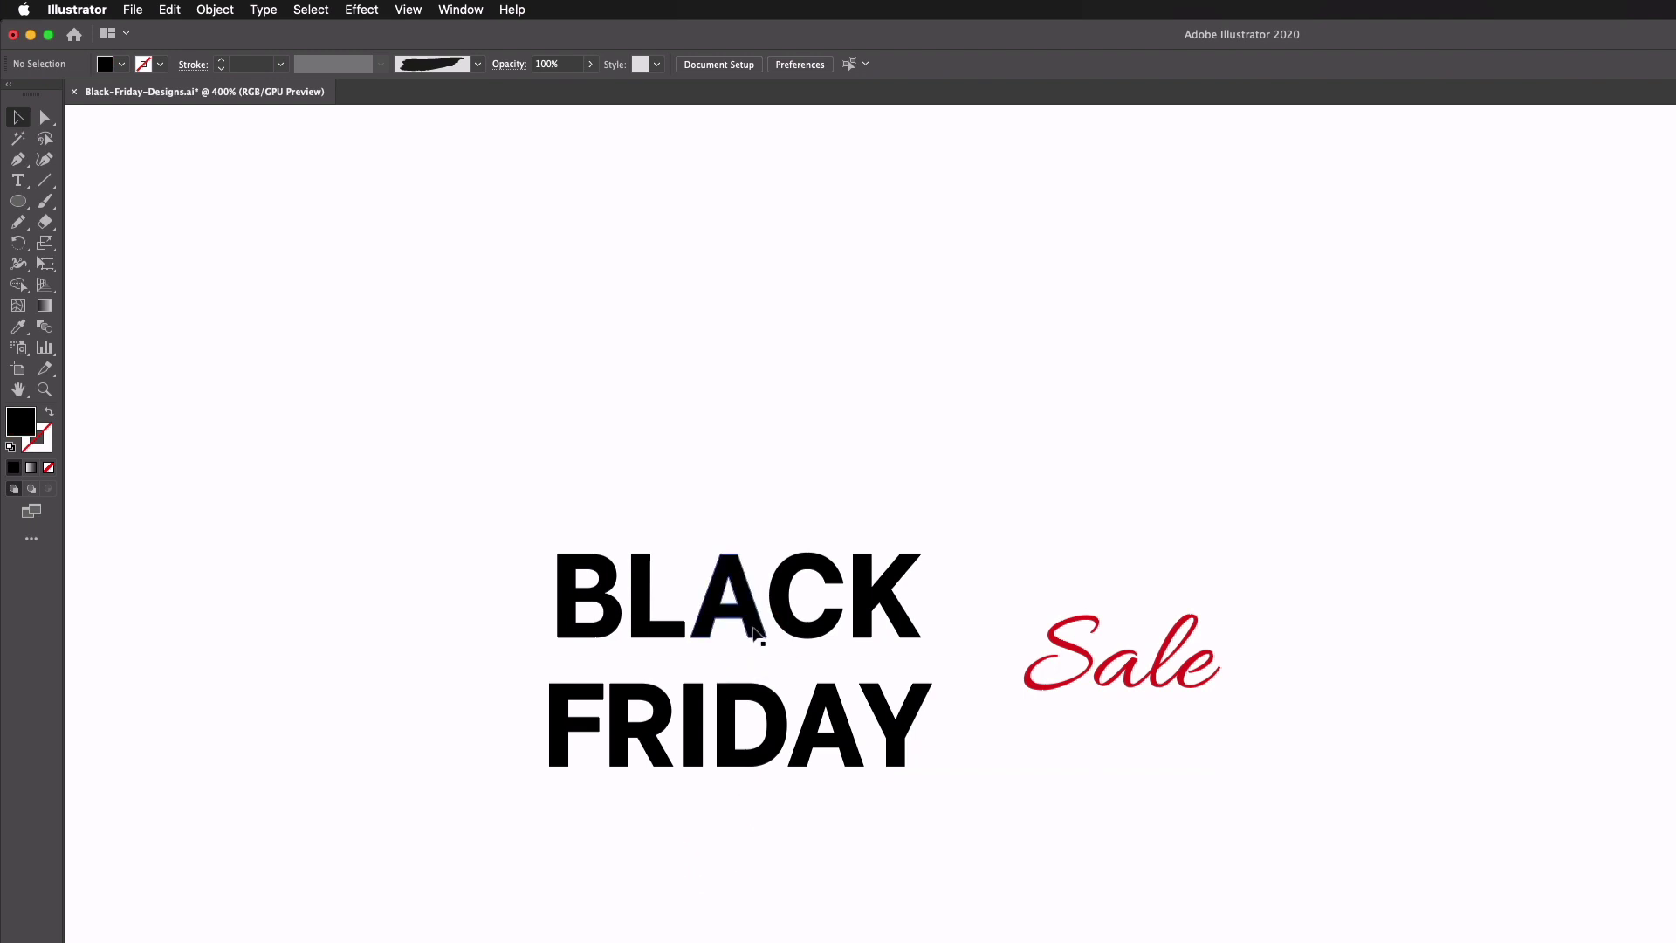
double_click(756, 630)
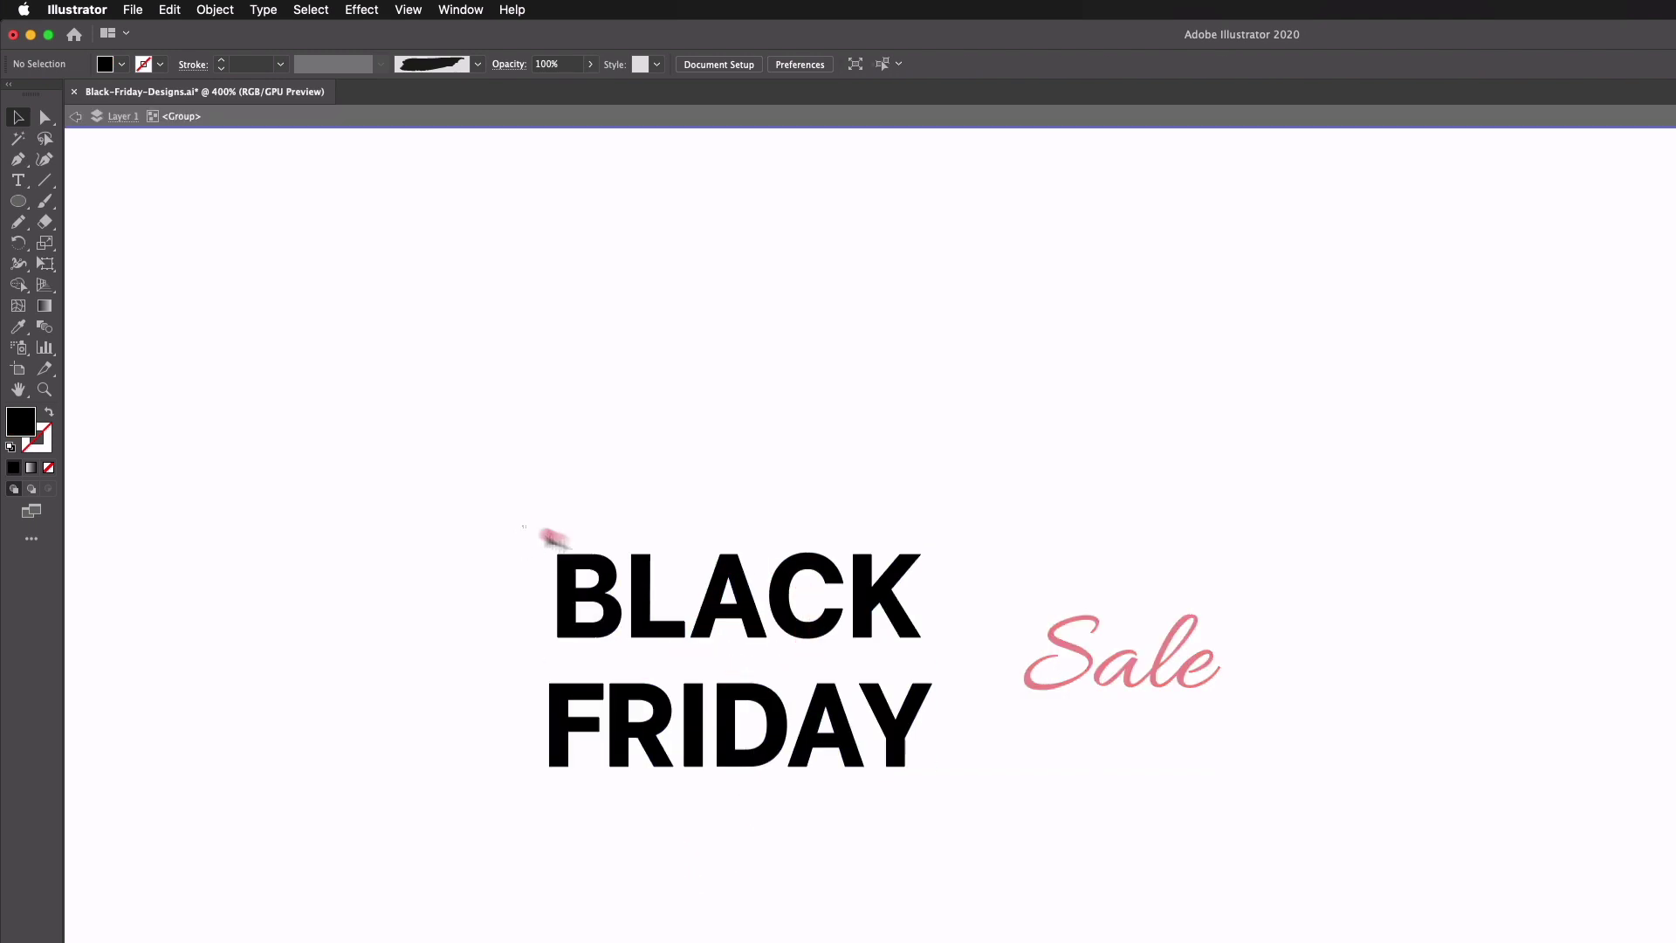
click(923, 630)
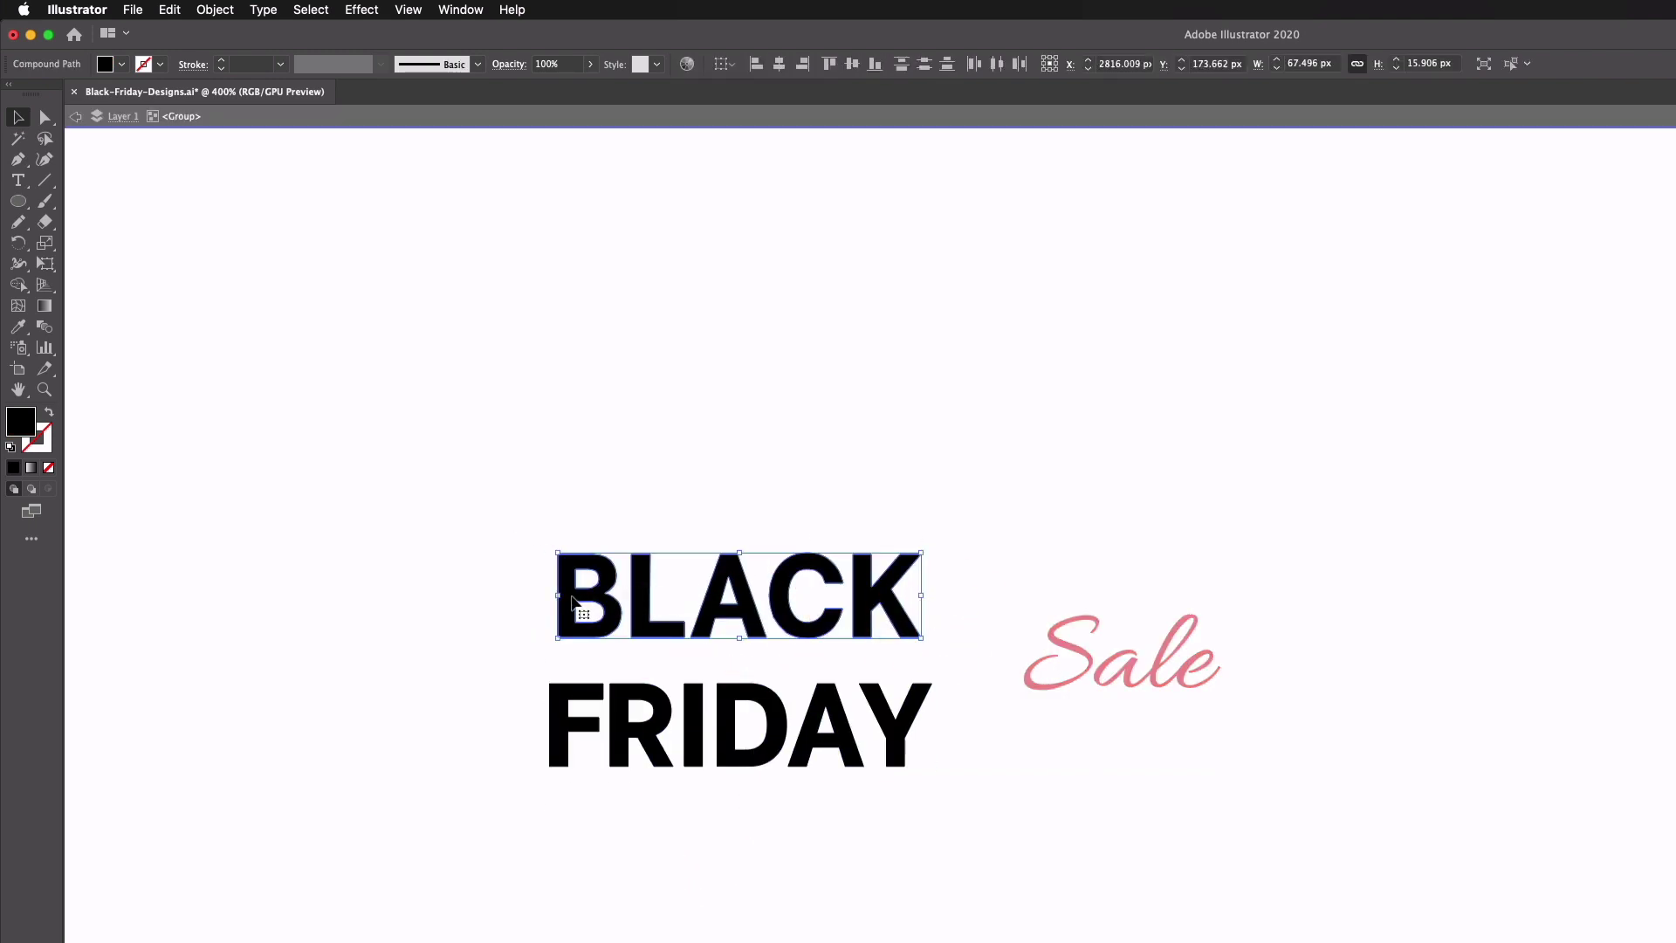
drag(557, 595, 548, 594)
drag(919, 596, 932, 595)
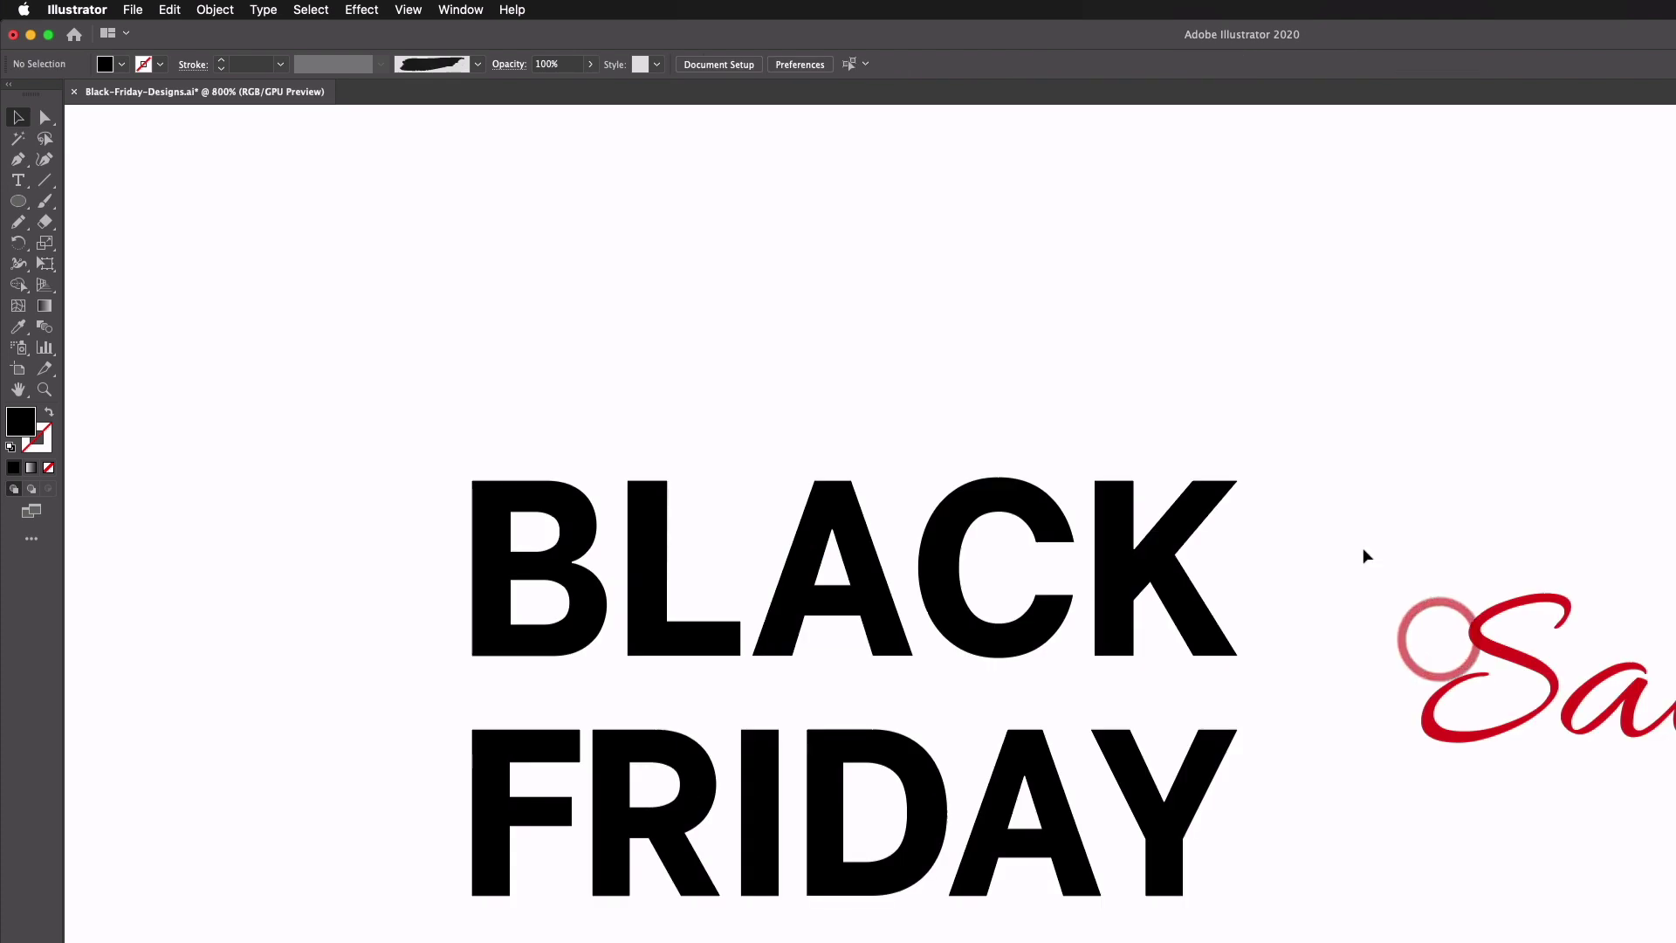
- Place the red Sale lettering between BLACK and FRIDAY, tilt it counterclockwise, and nudge it slightly up and left
drag(1493, 665, 712, 677)
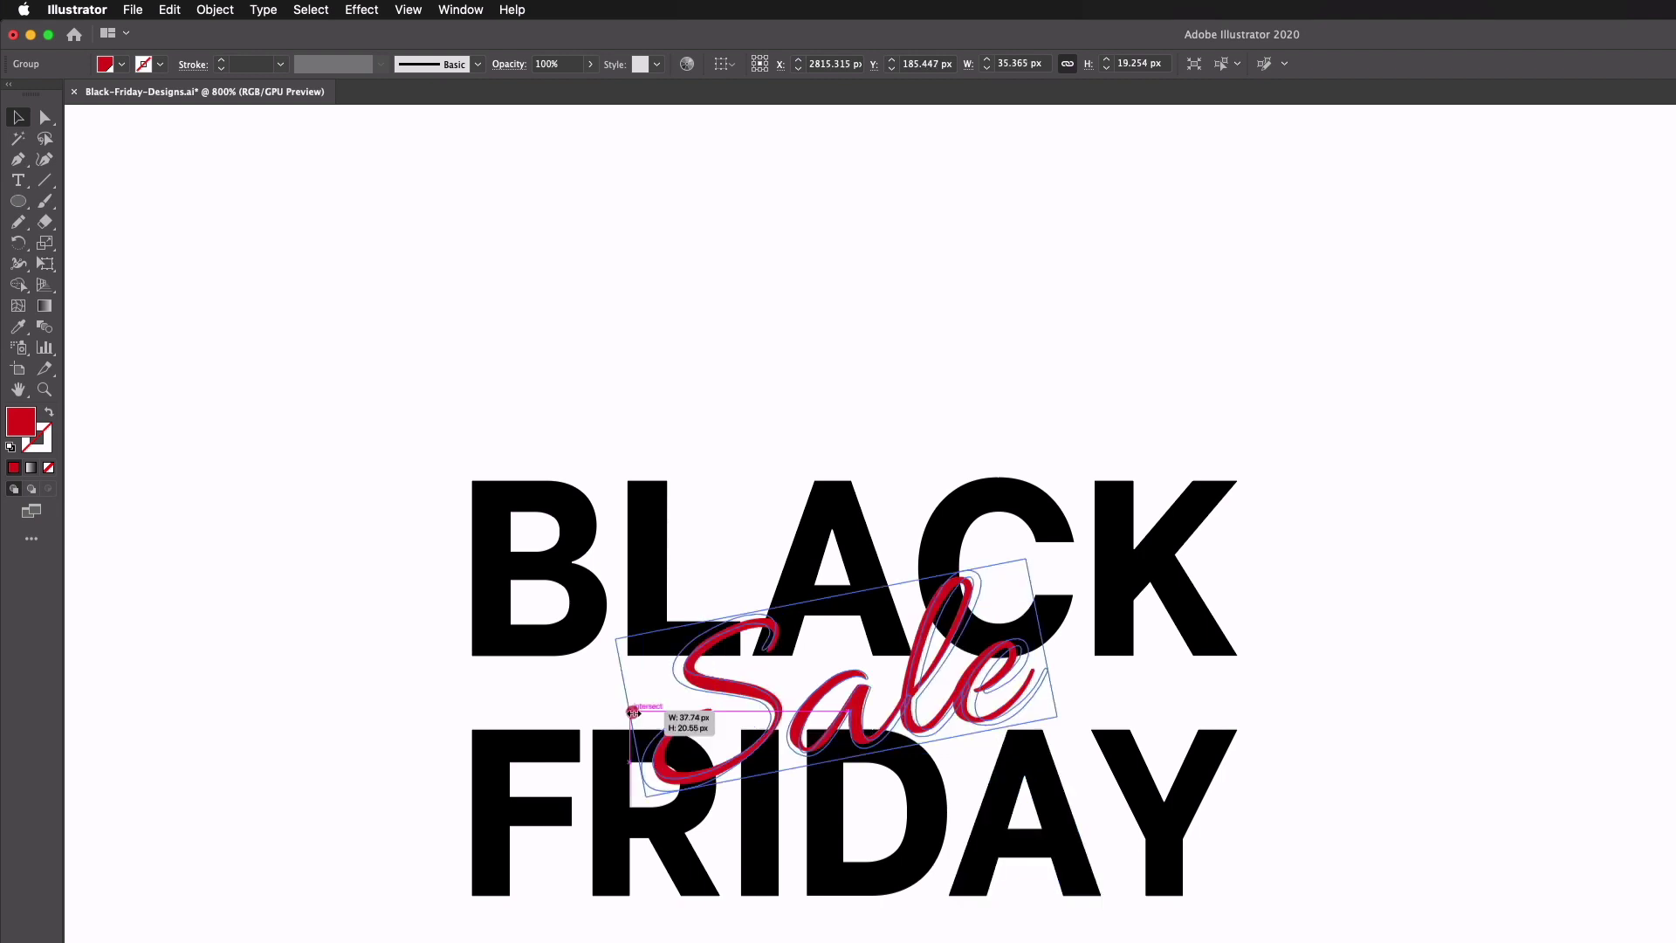
drag(644, 715, 634, 713)
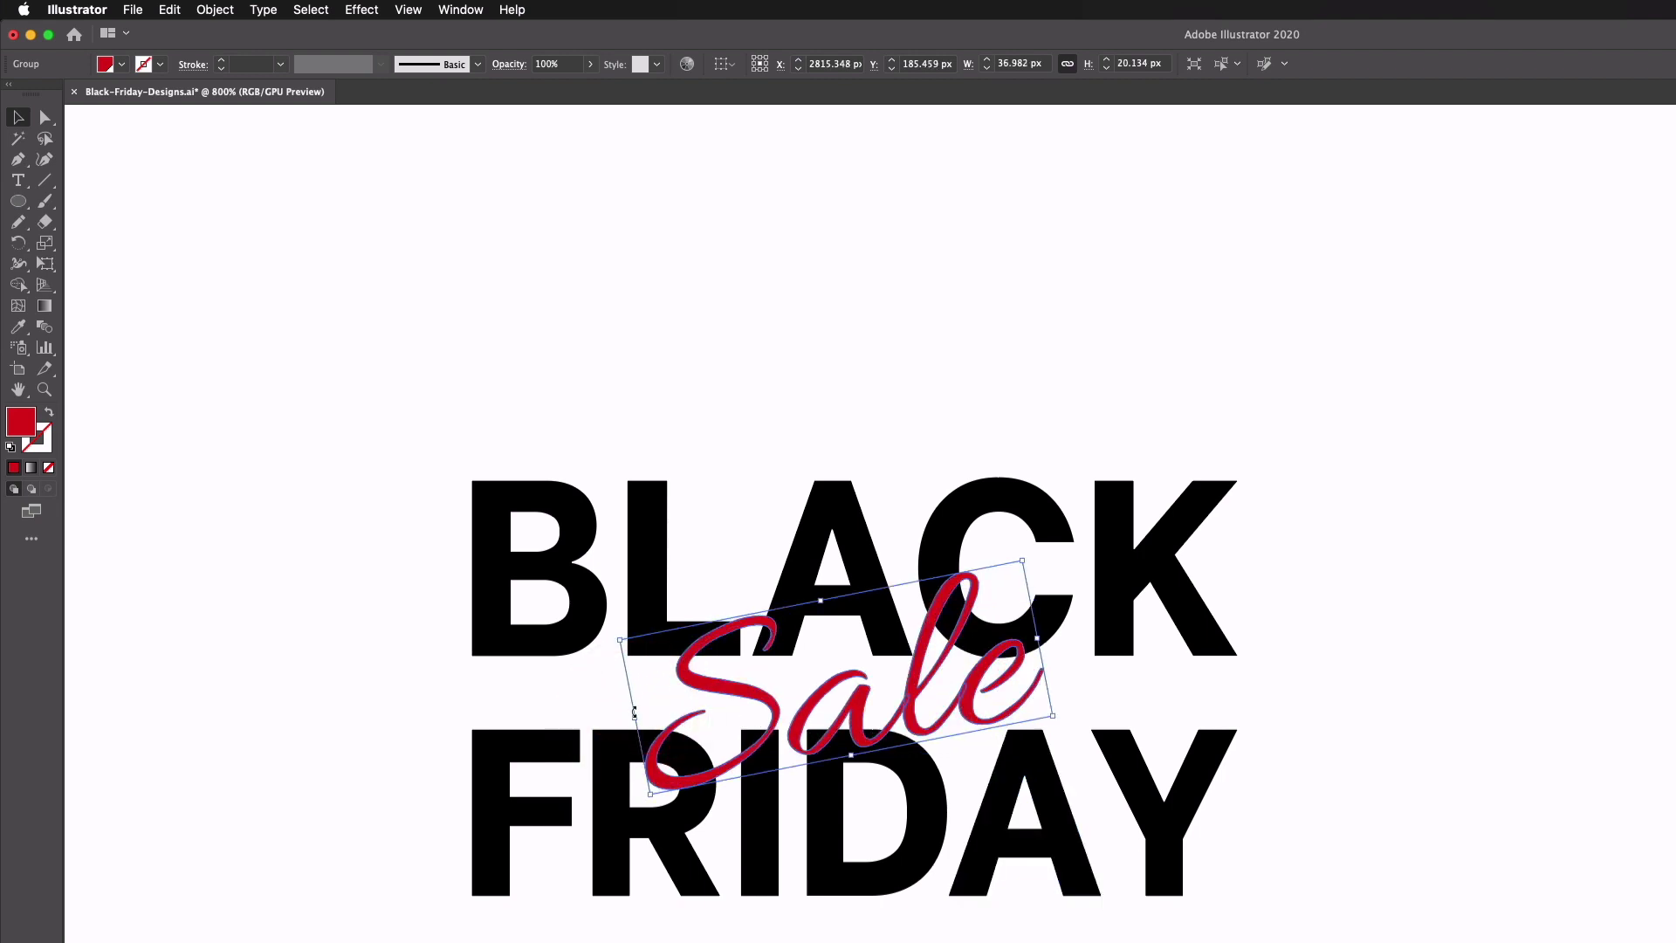
key(Up)
key(Left)
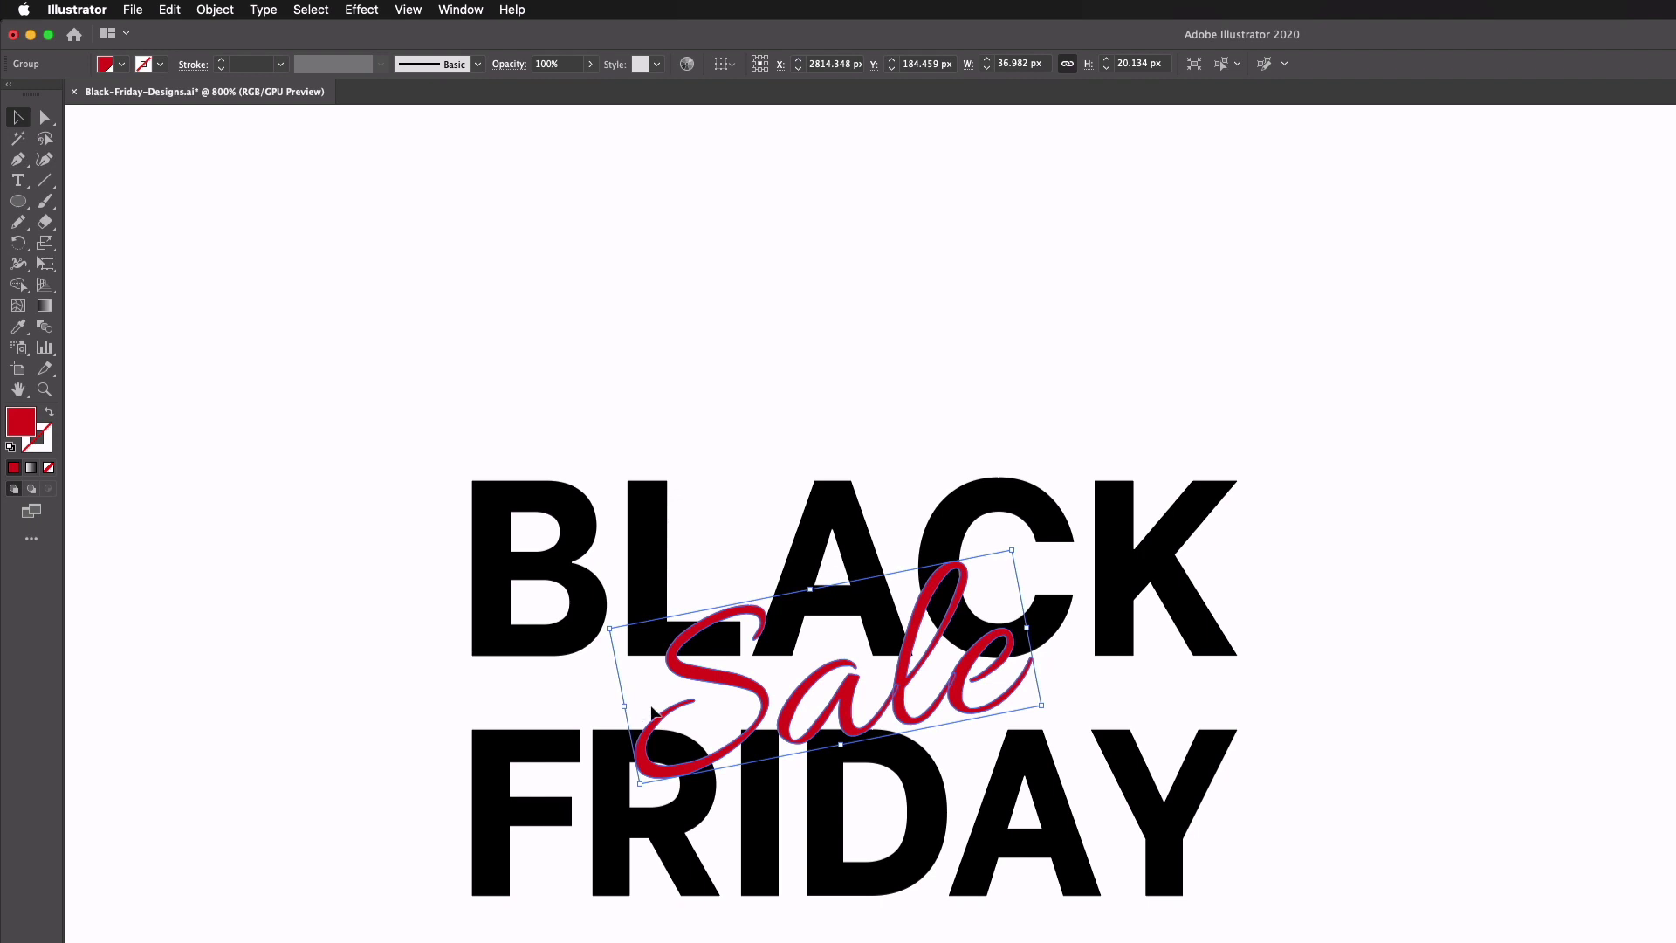
click(637, 687)
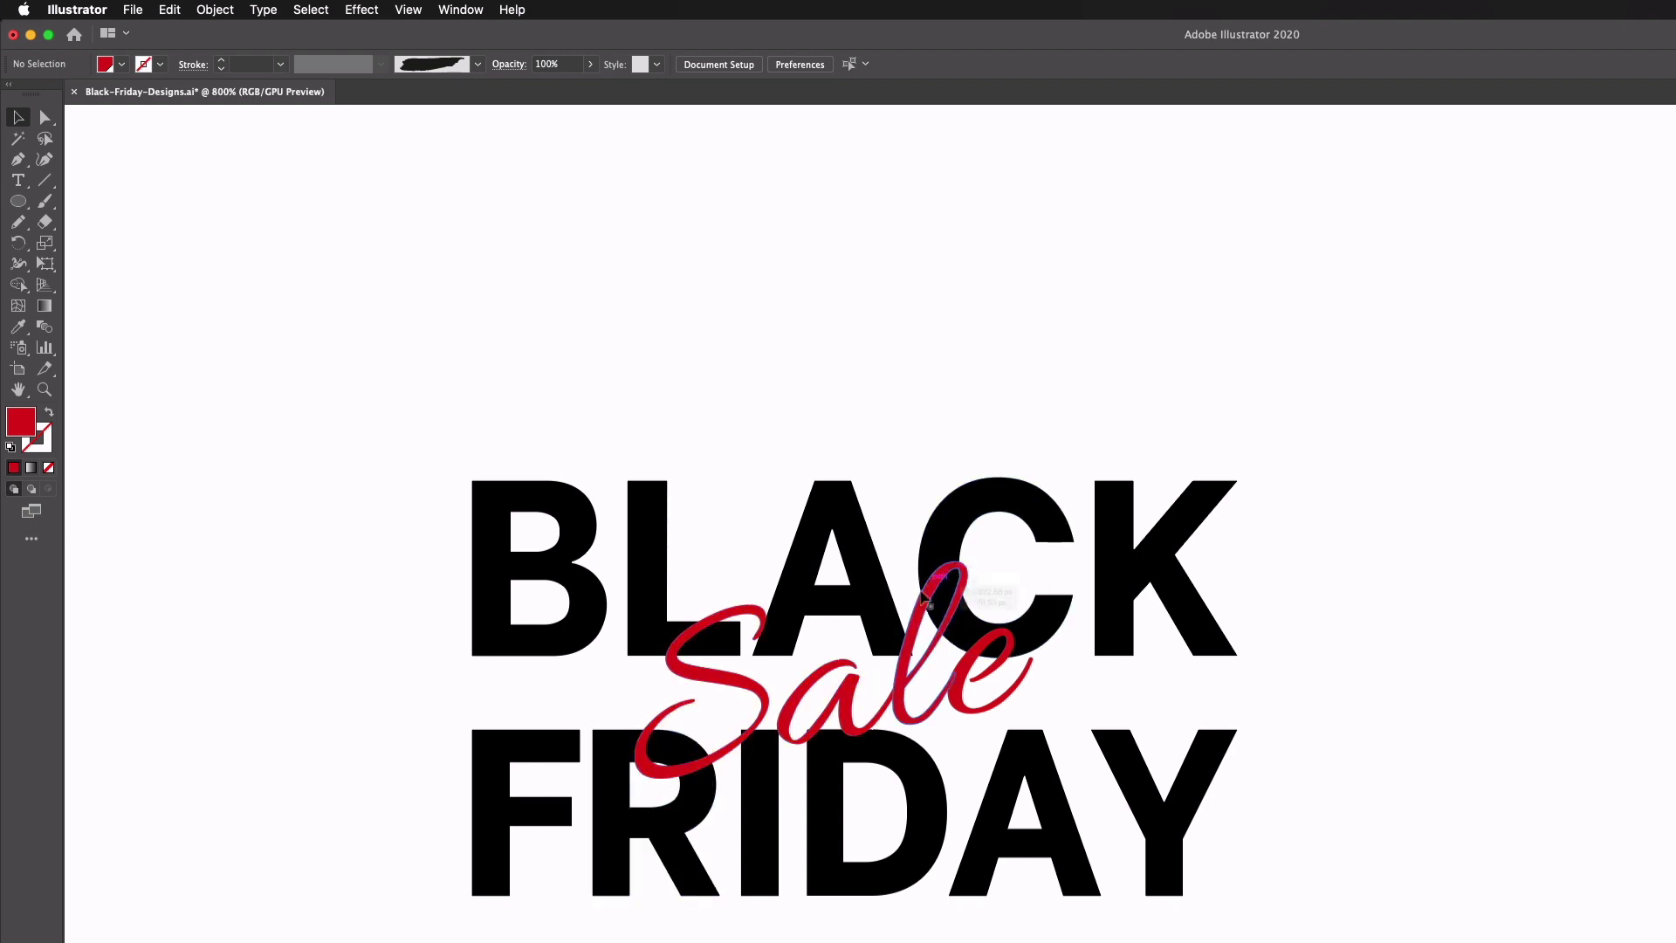
- Copy the complete BLACK FRIDAY Sale lettering horizontally to the right of the original
click(924, 642)
drag(225, 573, 132, 576)
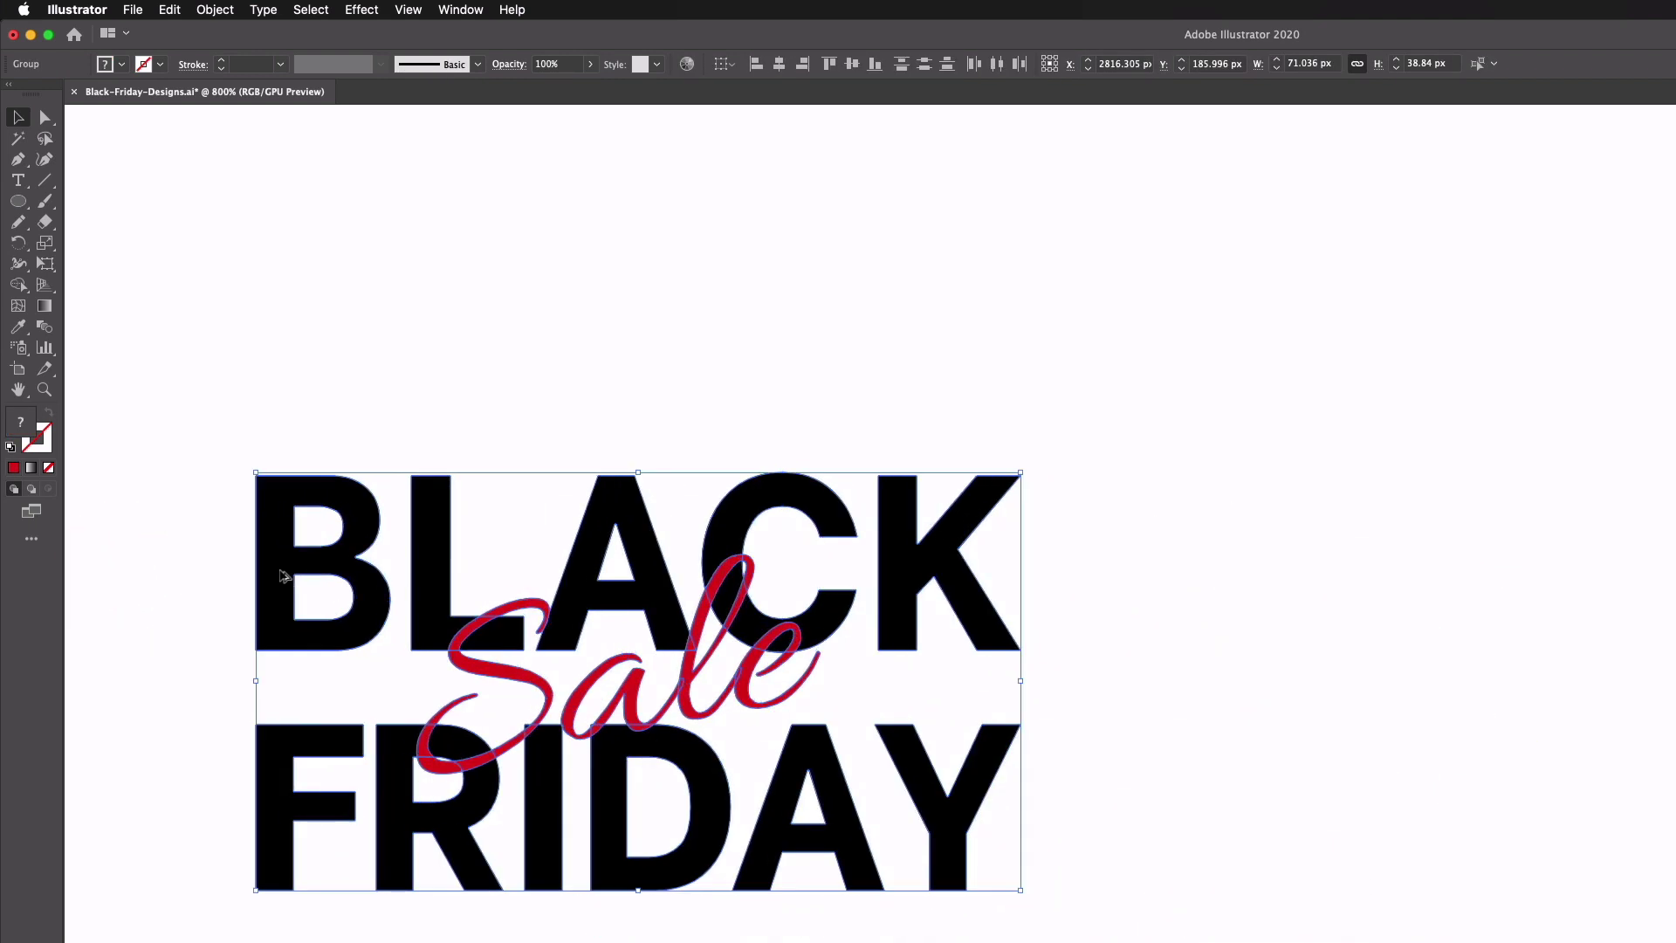
drag(284, 576, 1320, 580)
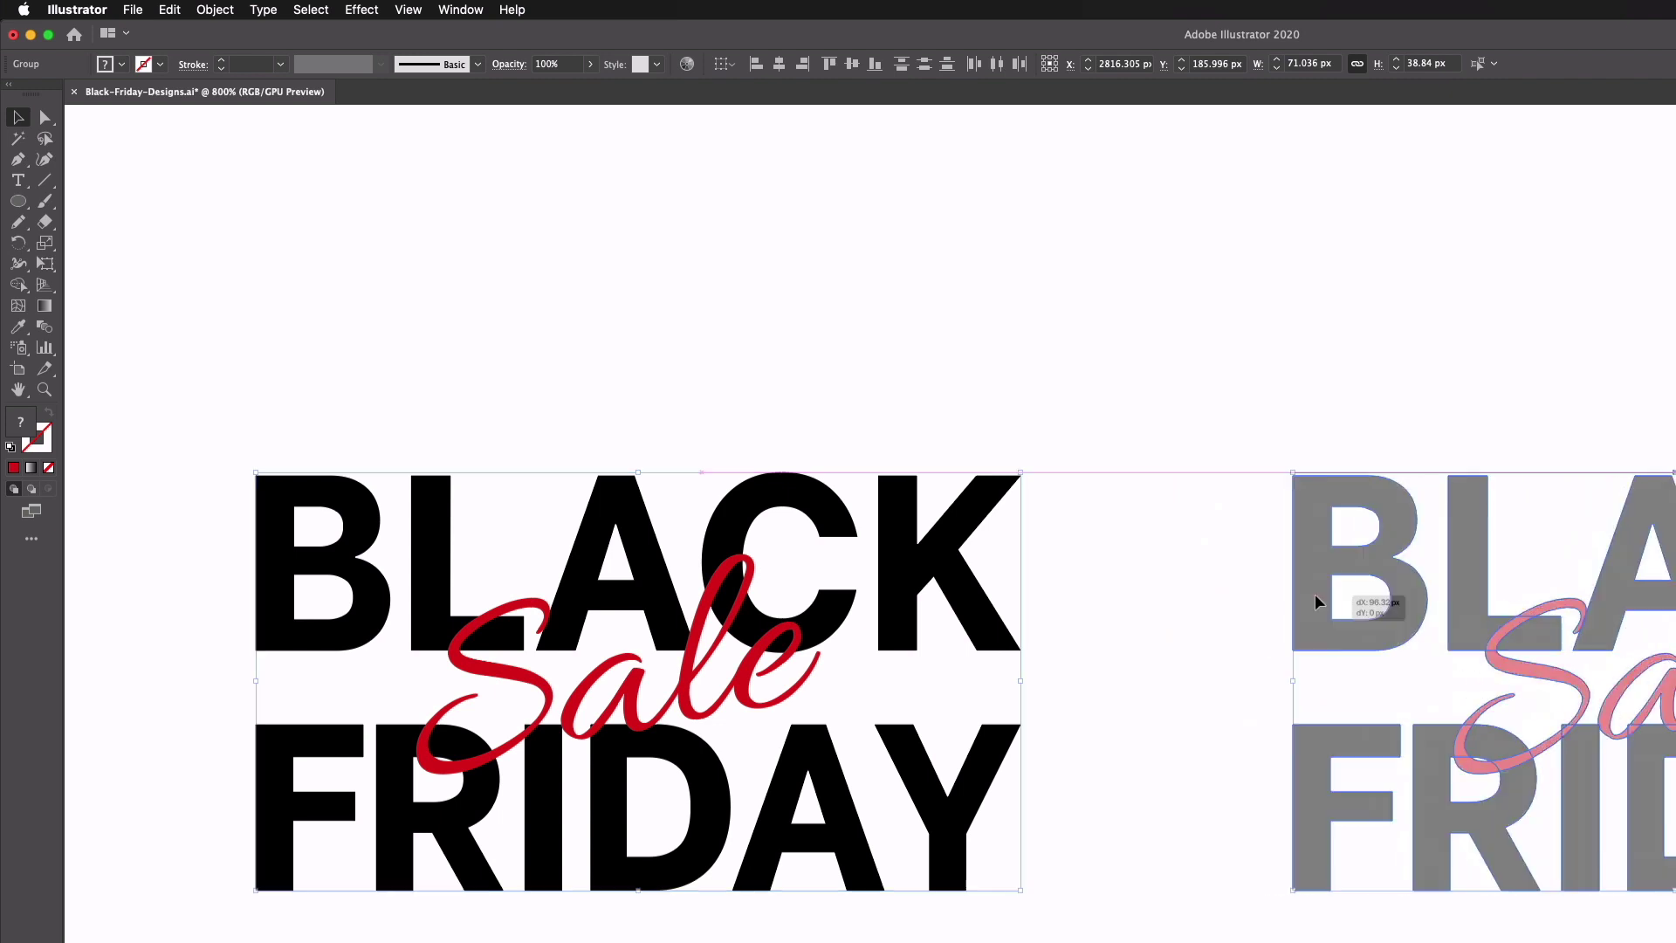
- Weave Sale through the copied lettering by merging its overlaps with the R and C into those letters using a black-filled Shape Builder
drag(1462, 631, 844, 655)
key(super+plus)
key(super+plus)
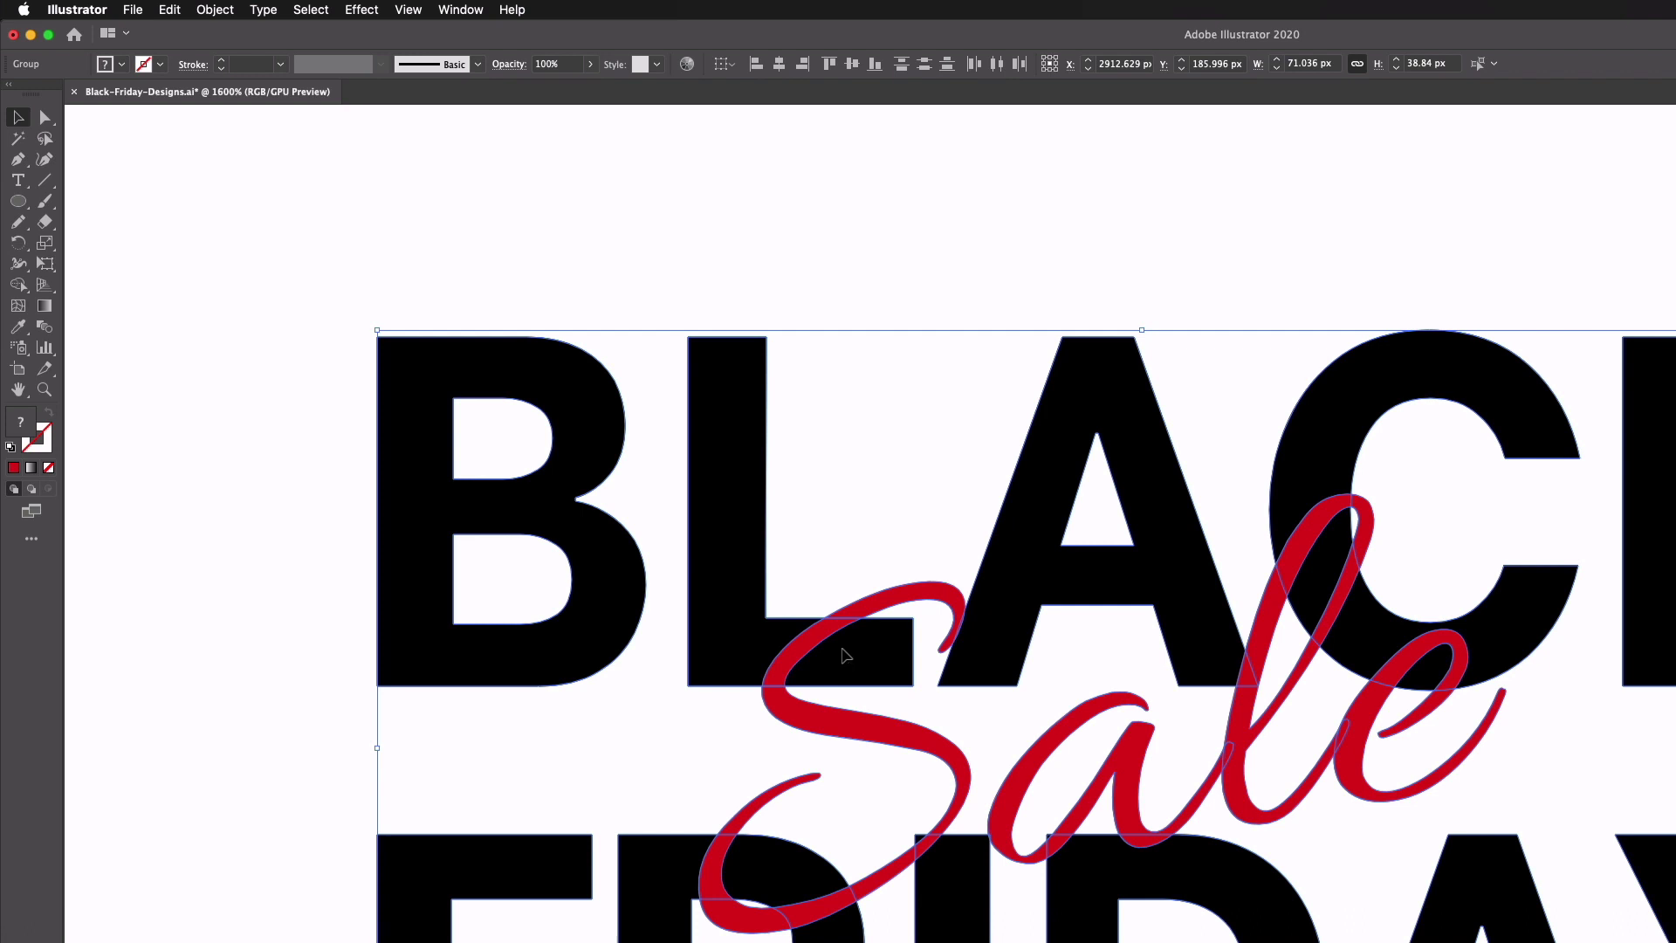
key(shift+m)
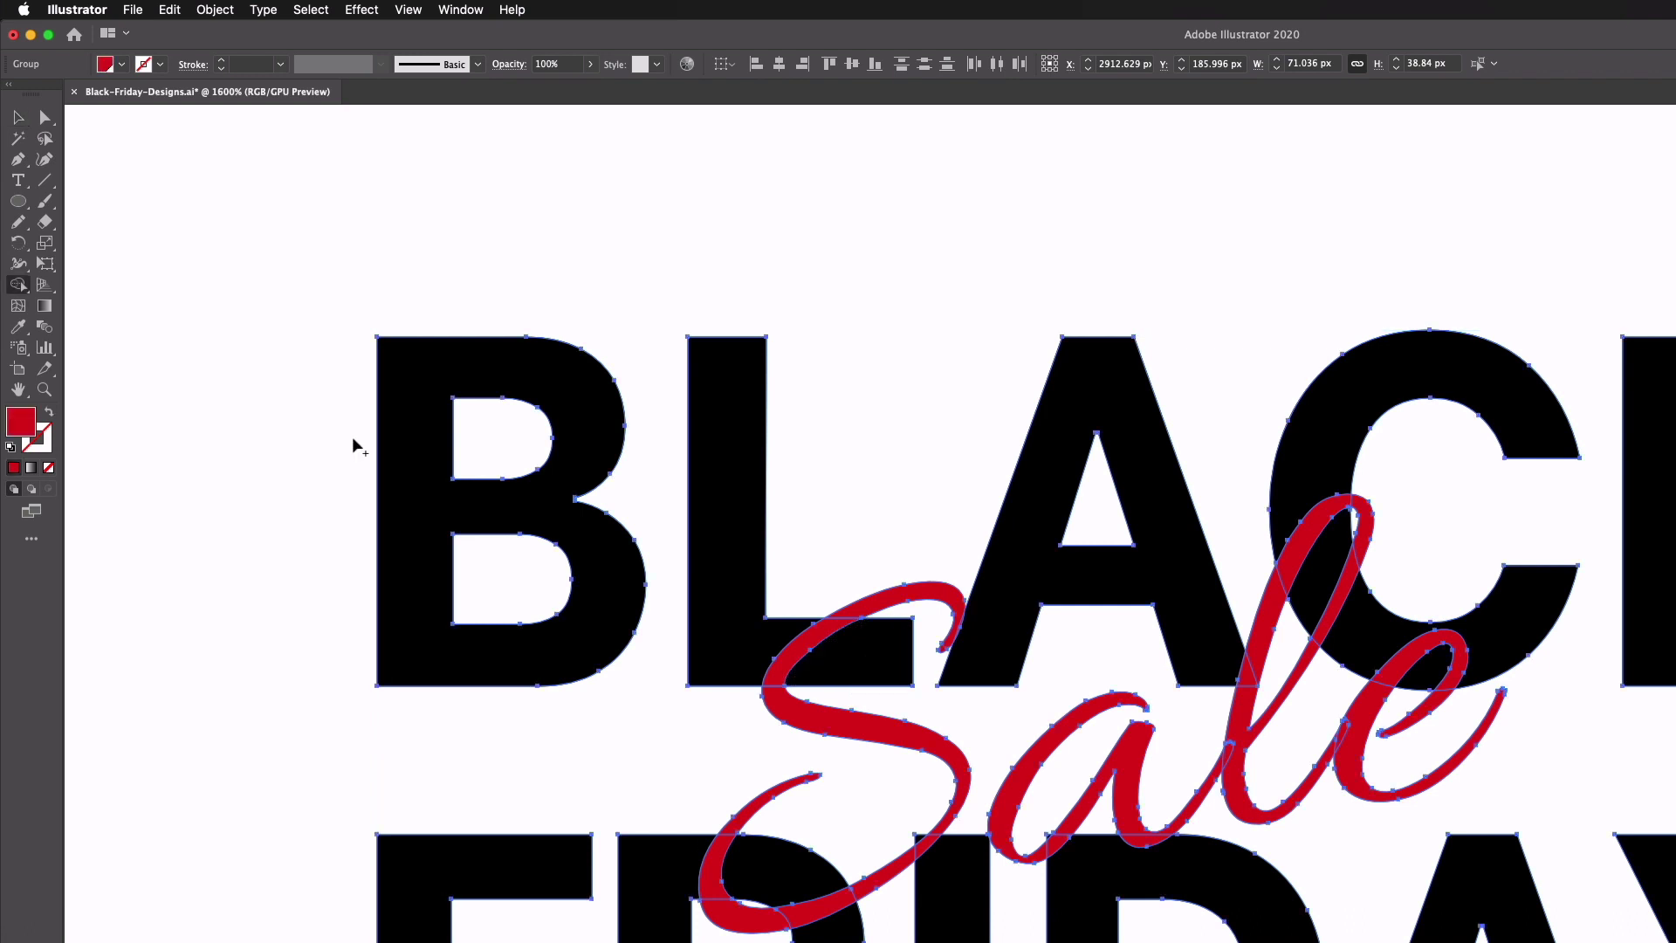
click(118, 66)
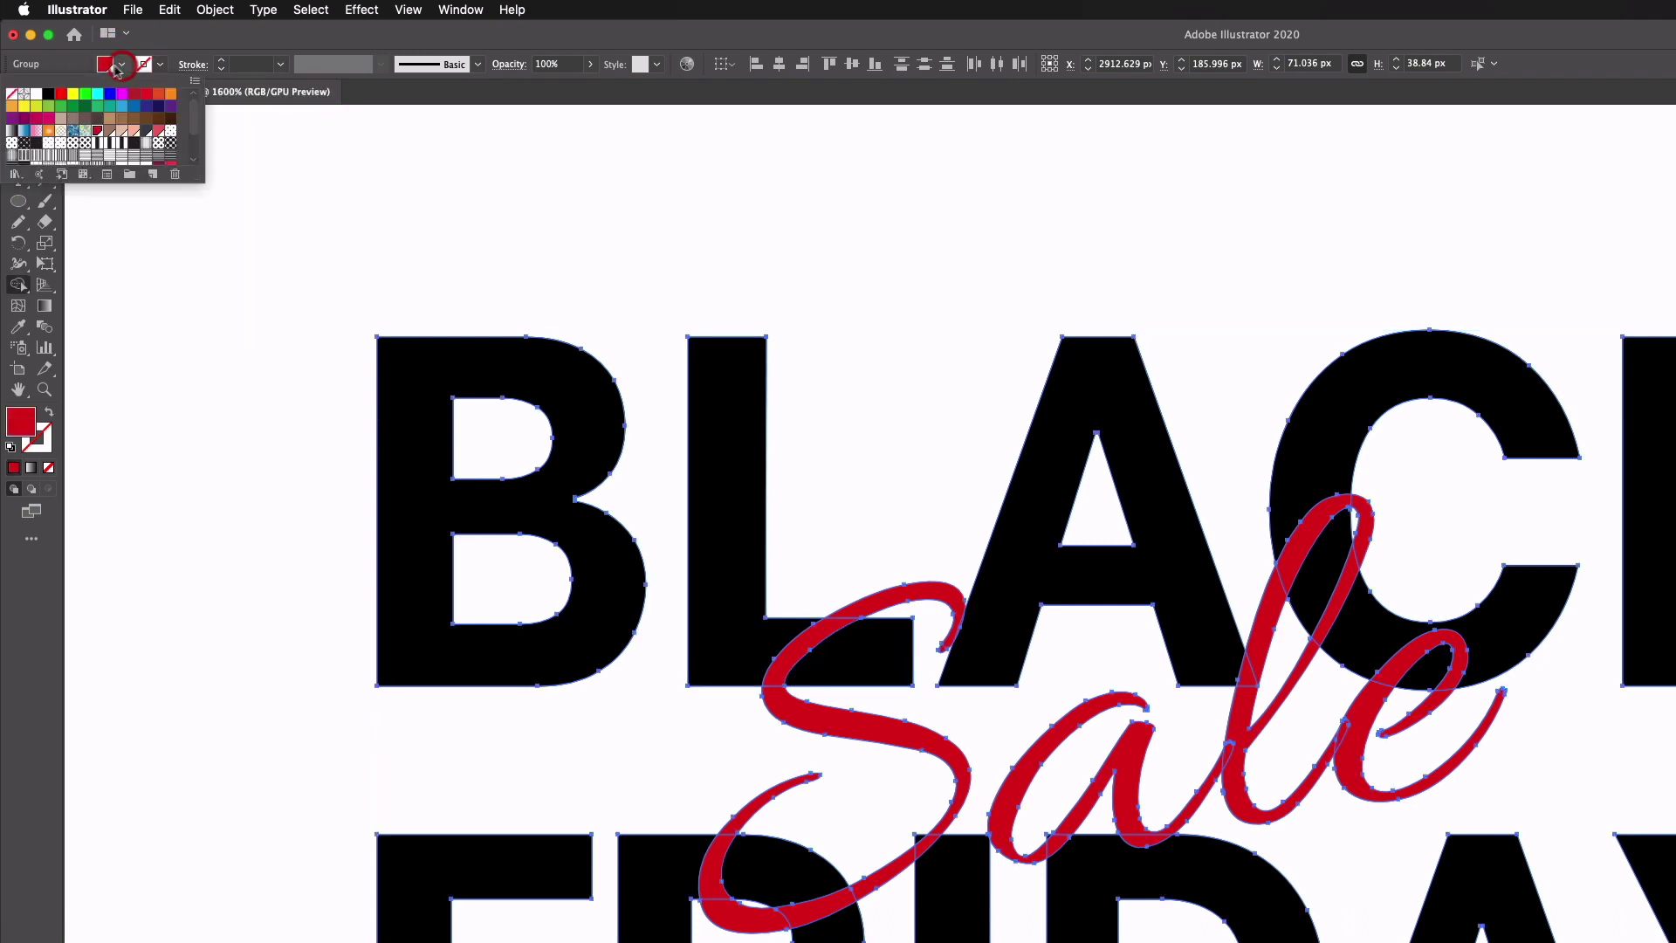
click(48, 94)
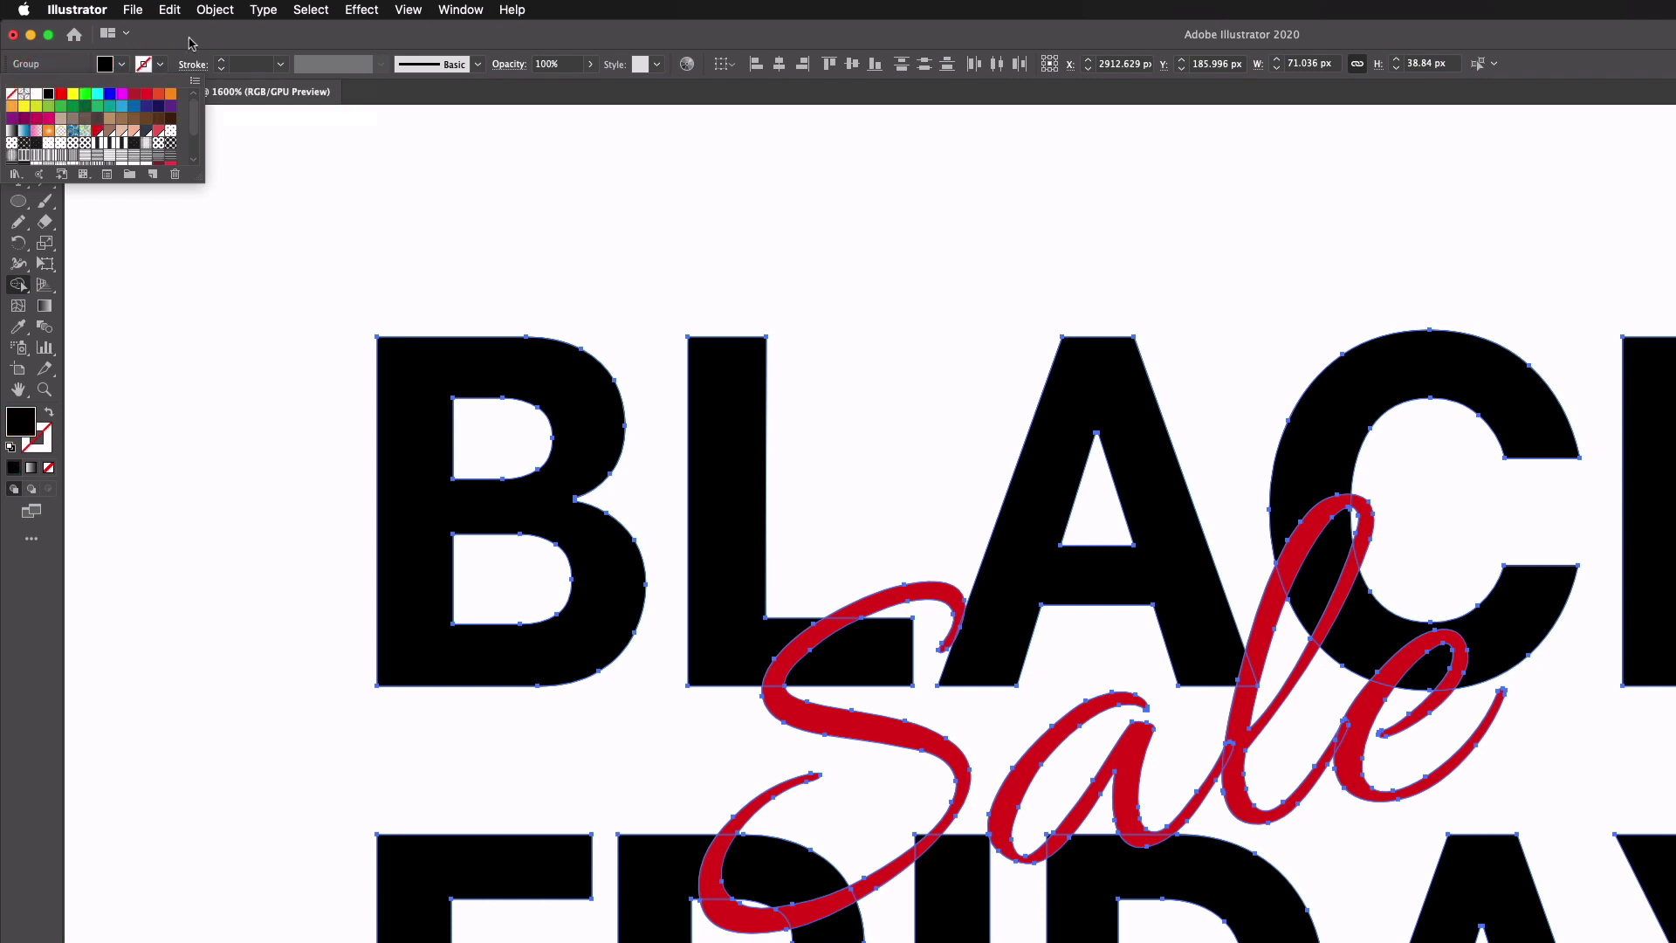
click(188, 43)
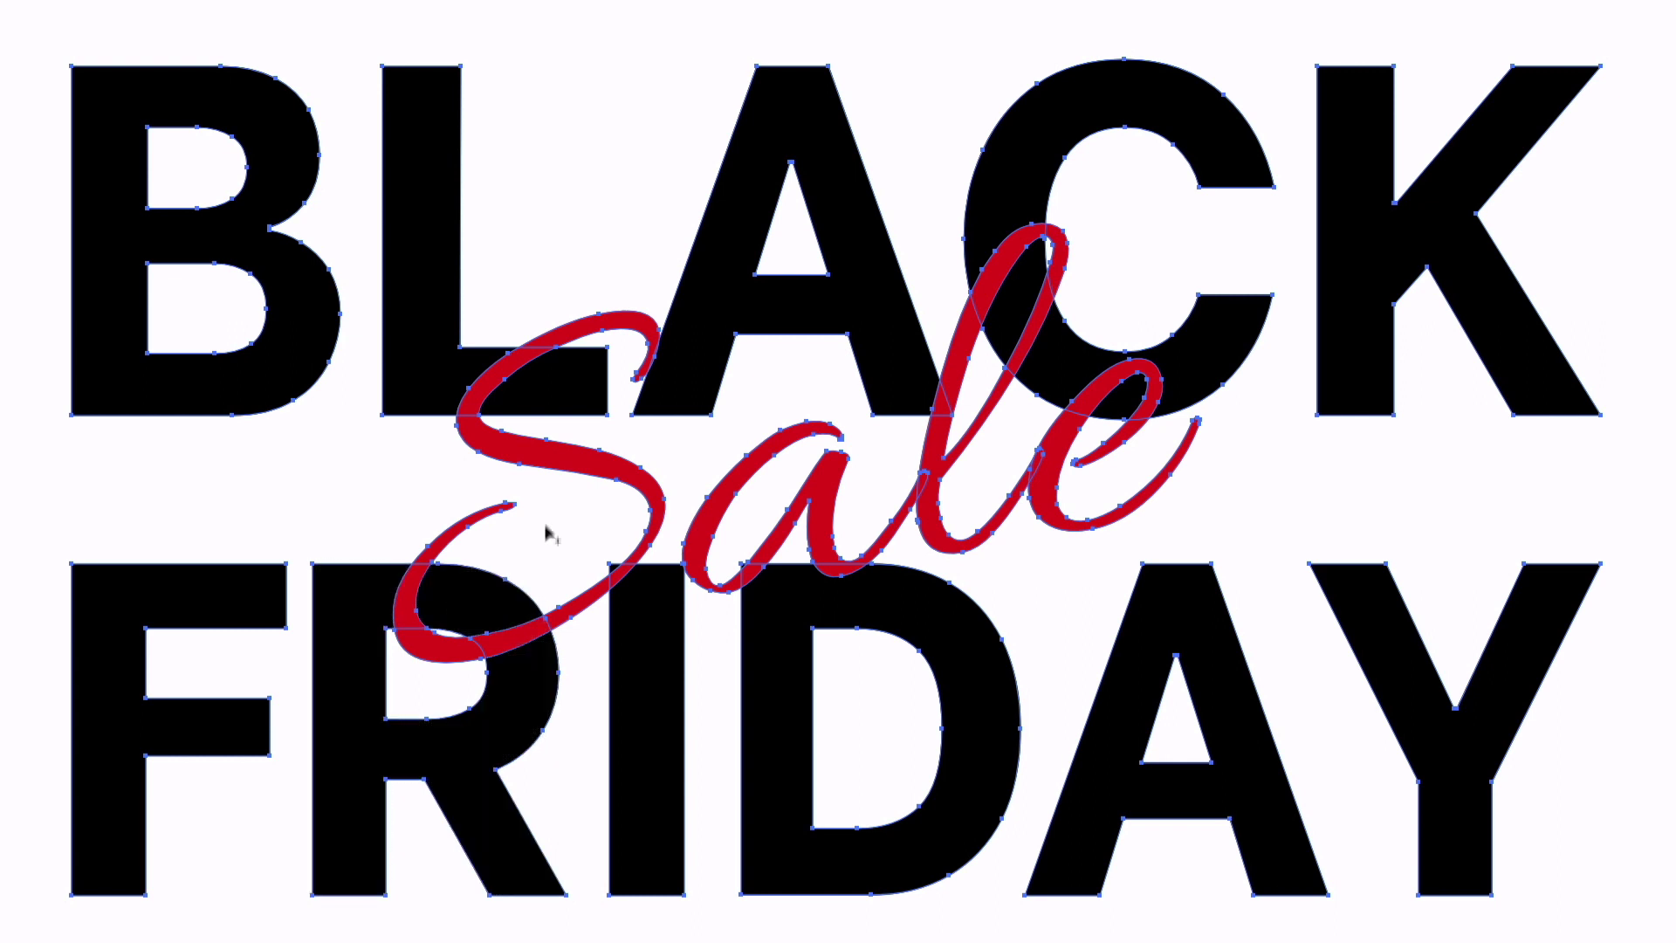
drag(521, 674, 497, 620)
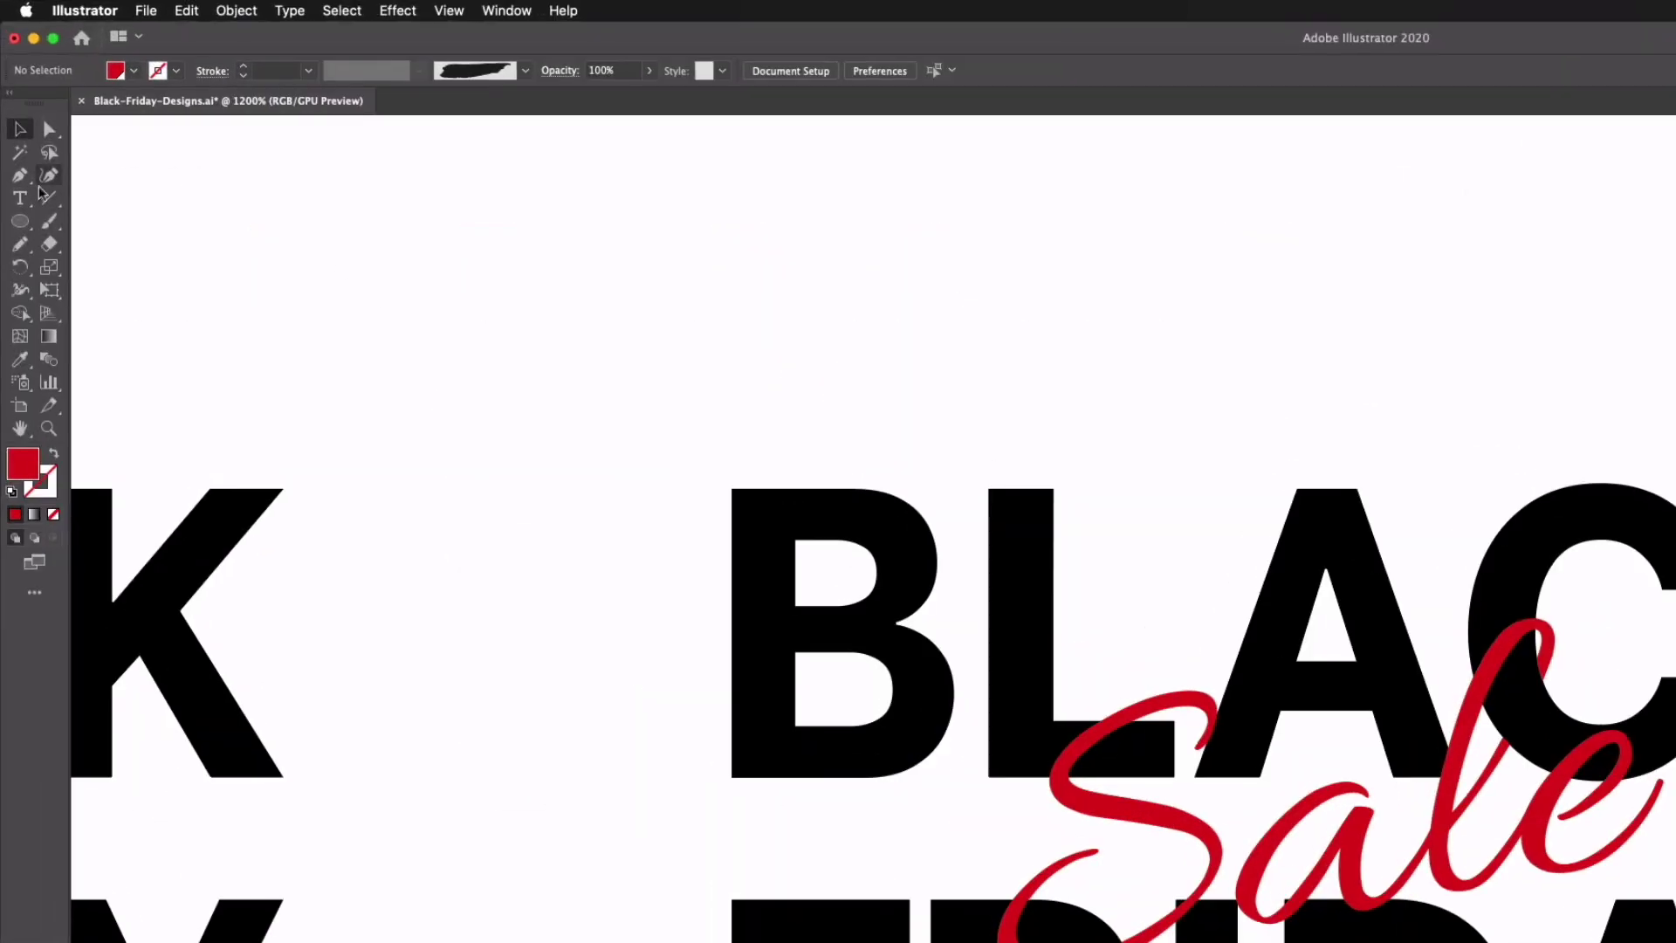
click(40, 192)
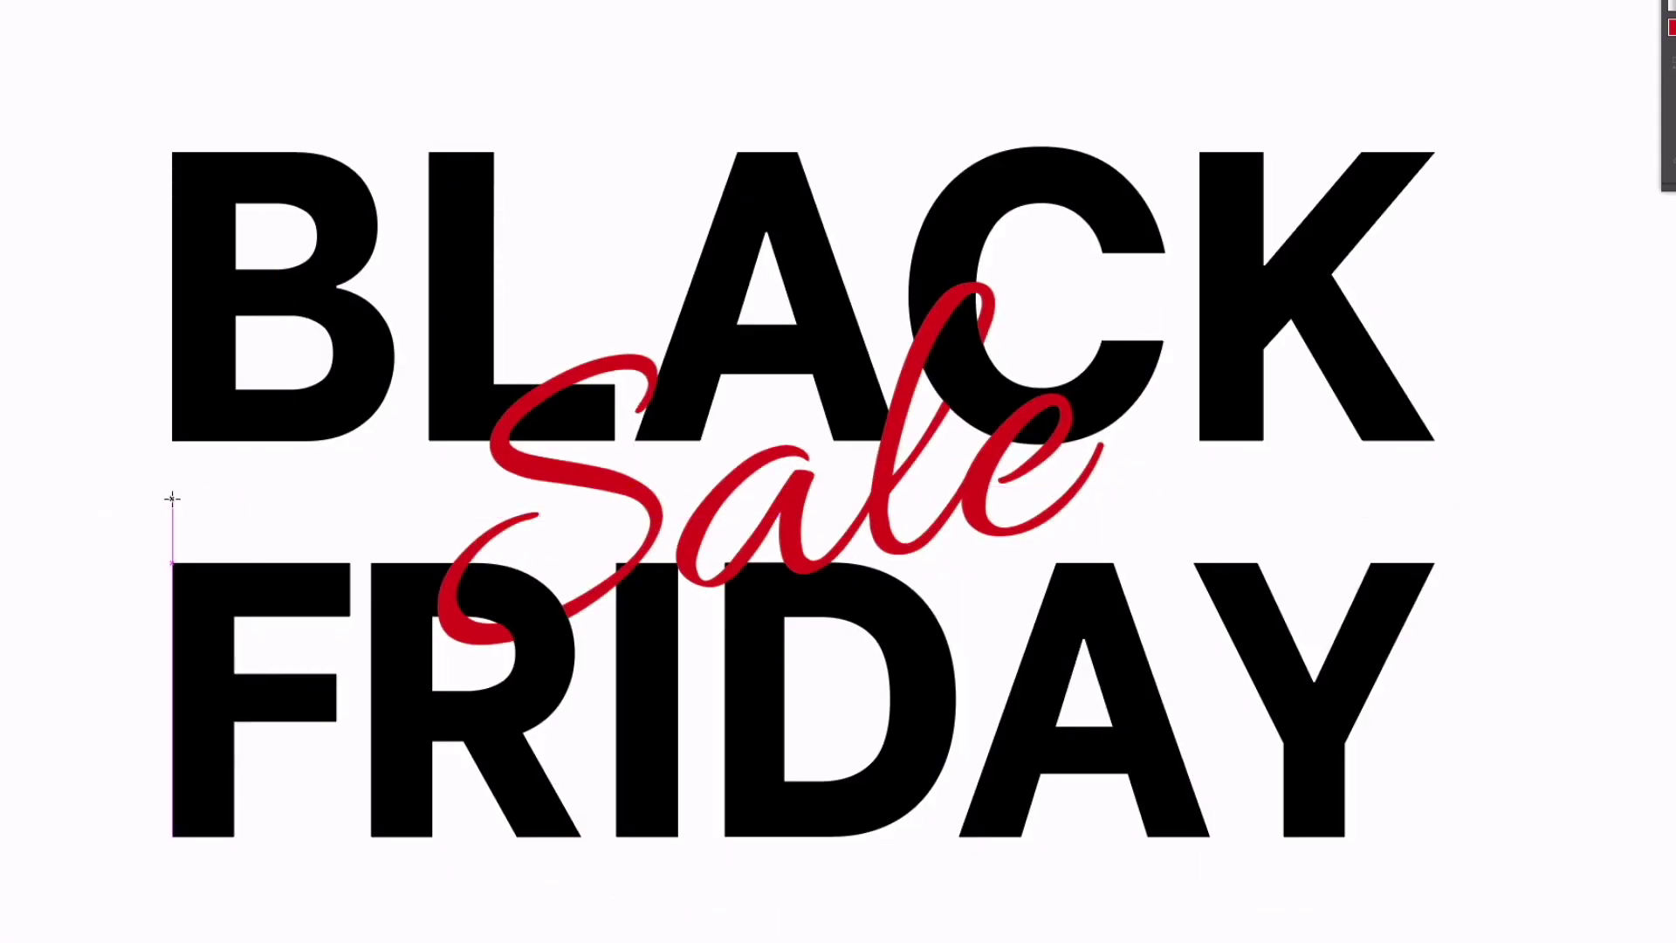
- Draw a horizontal line about 13 px long between the B and F, with a red 1 pt stroke and round caps
drag(172, 502, 401, 499)
click(175, 70)
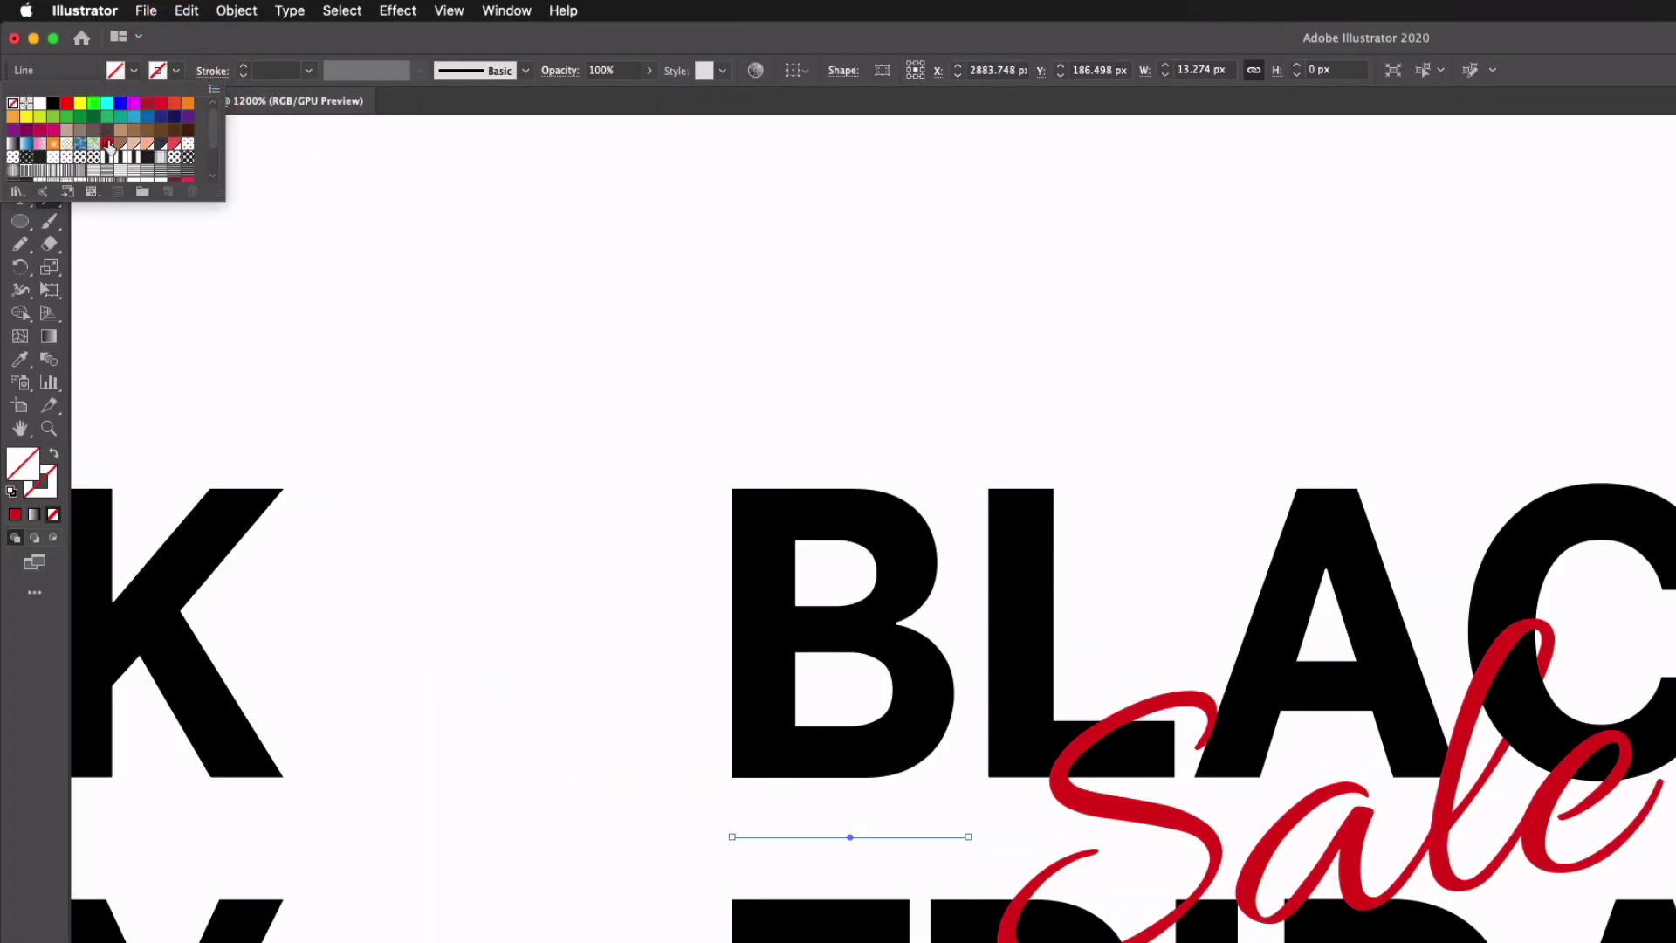
click(108, 142)
click(212, 71)
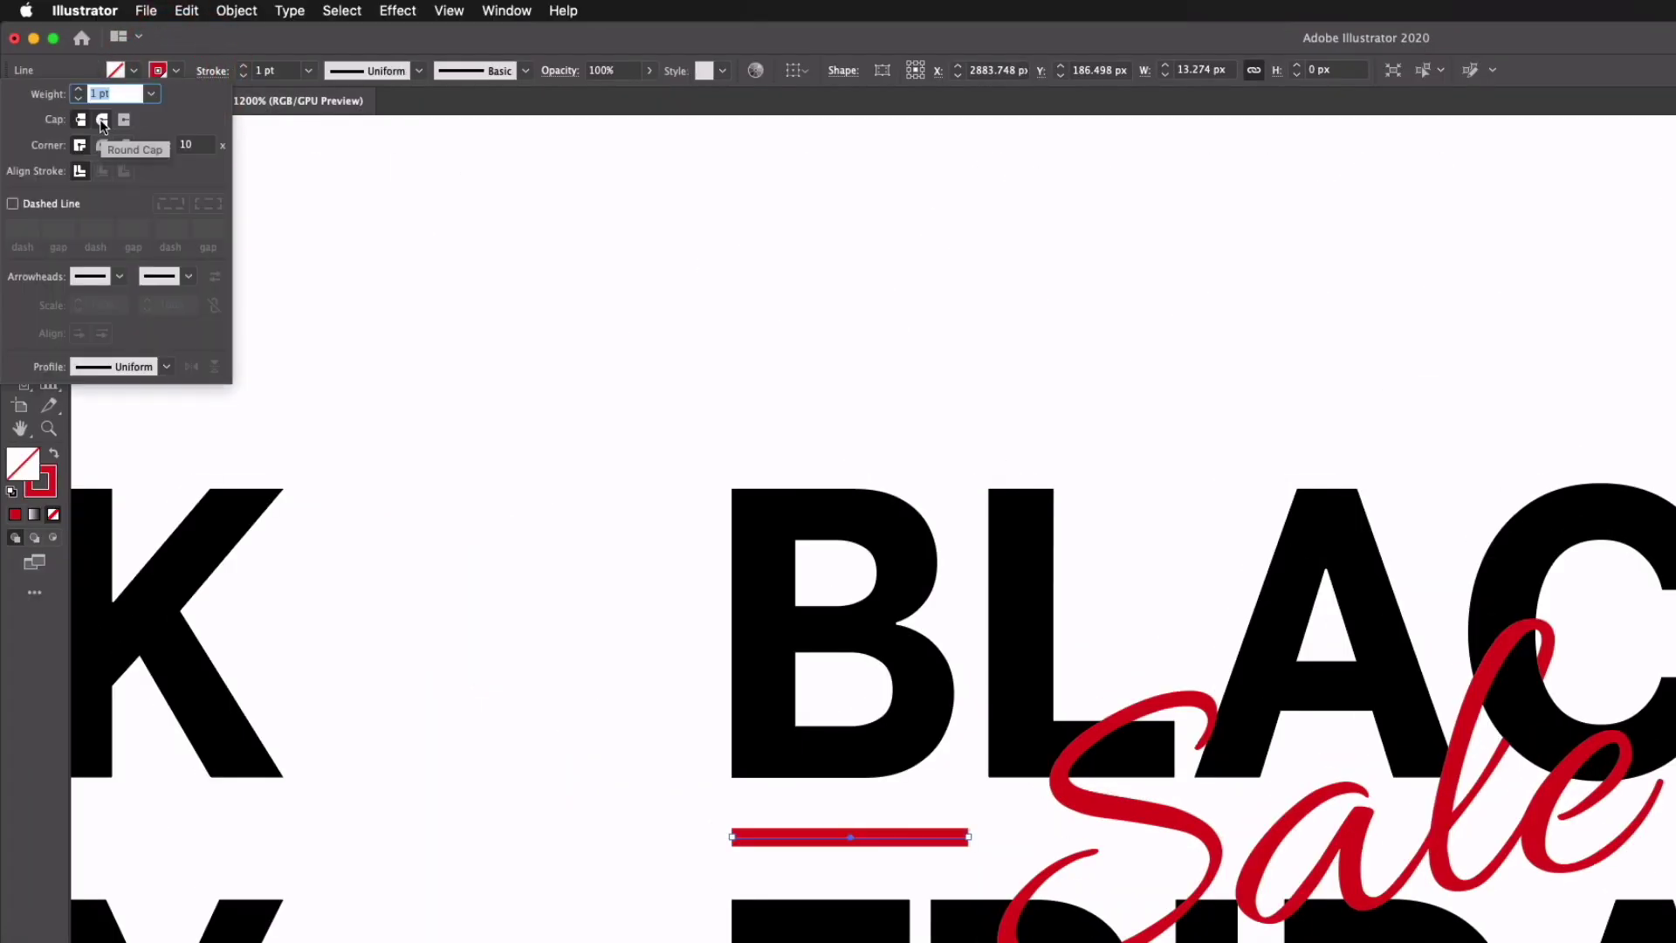
click(102, 122)
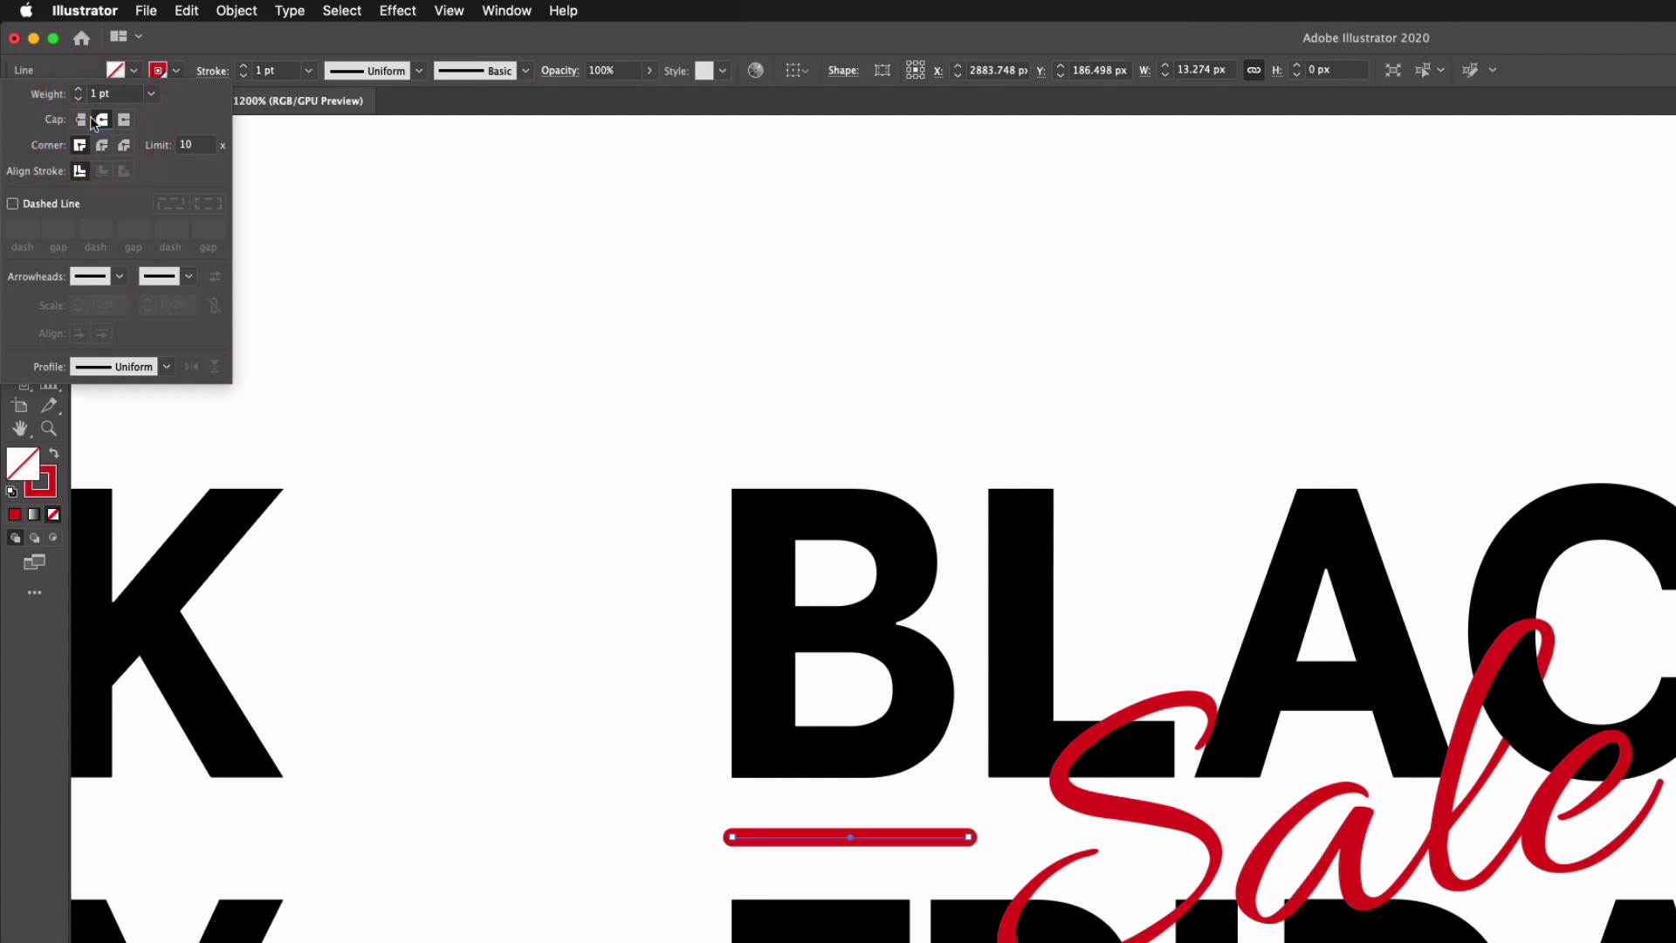
- Turn the red line into a row of dots using a dashed stroke with 0 pt dash and 2 pt gap
click(12, 204)
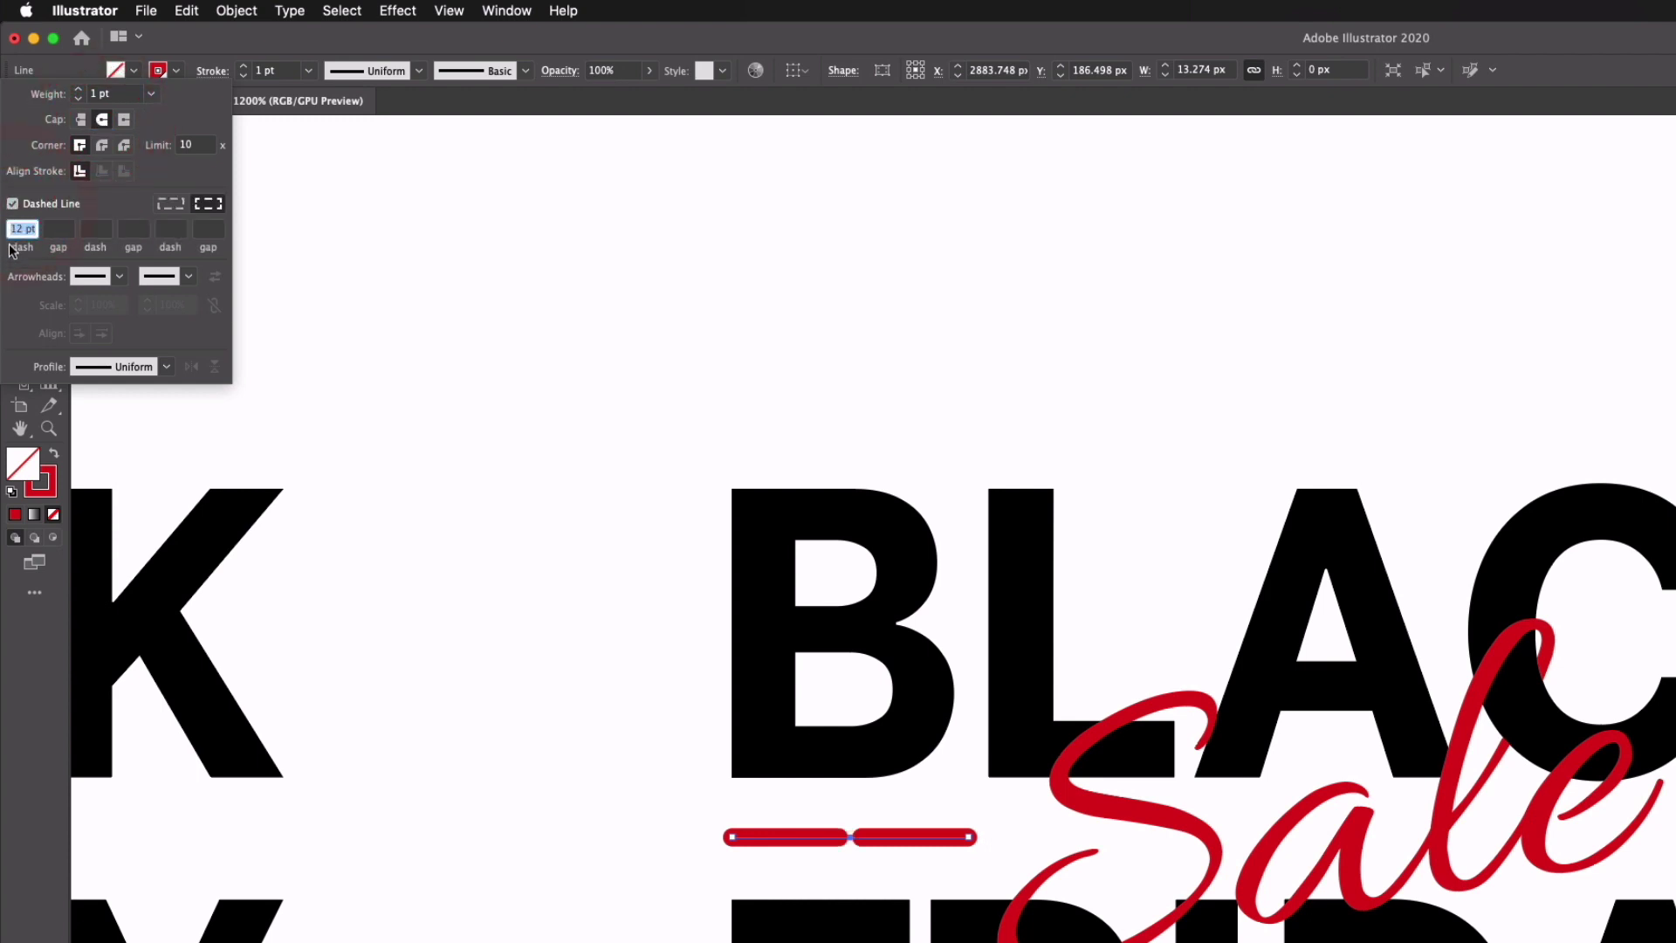
drag(20, 230, 4, 230)
text(0)
click(54, 229)
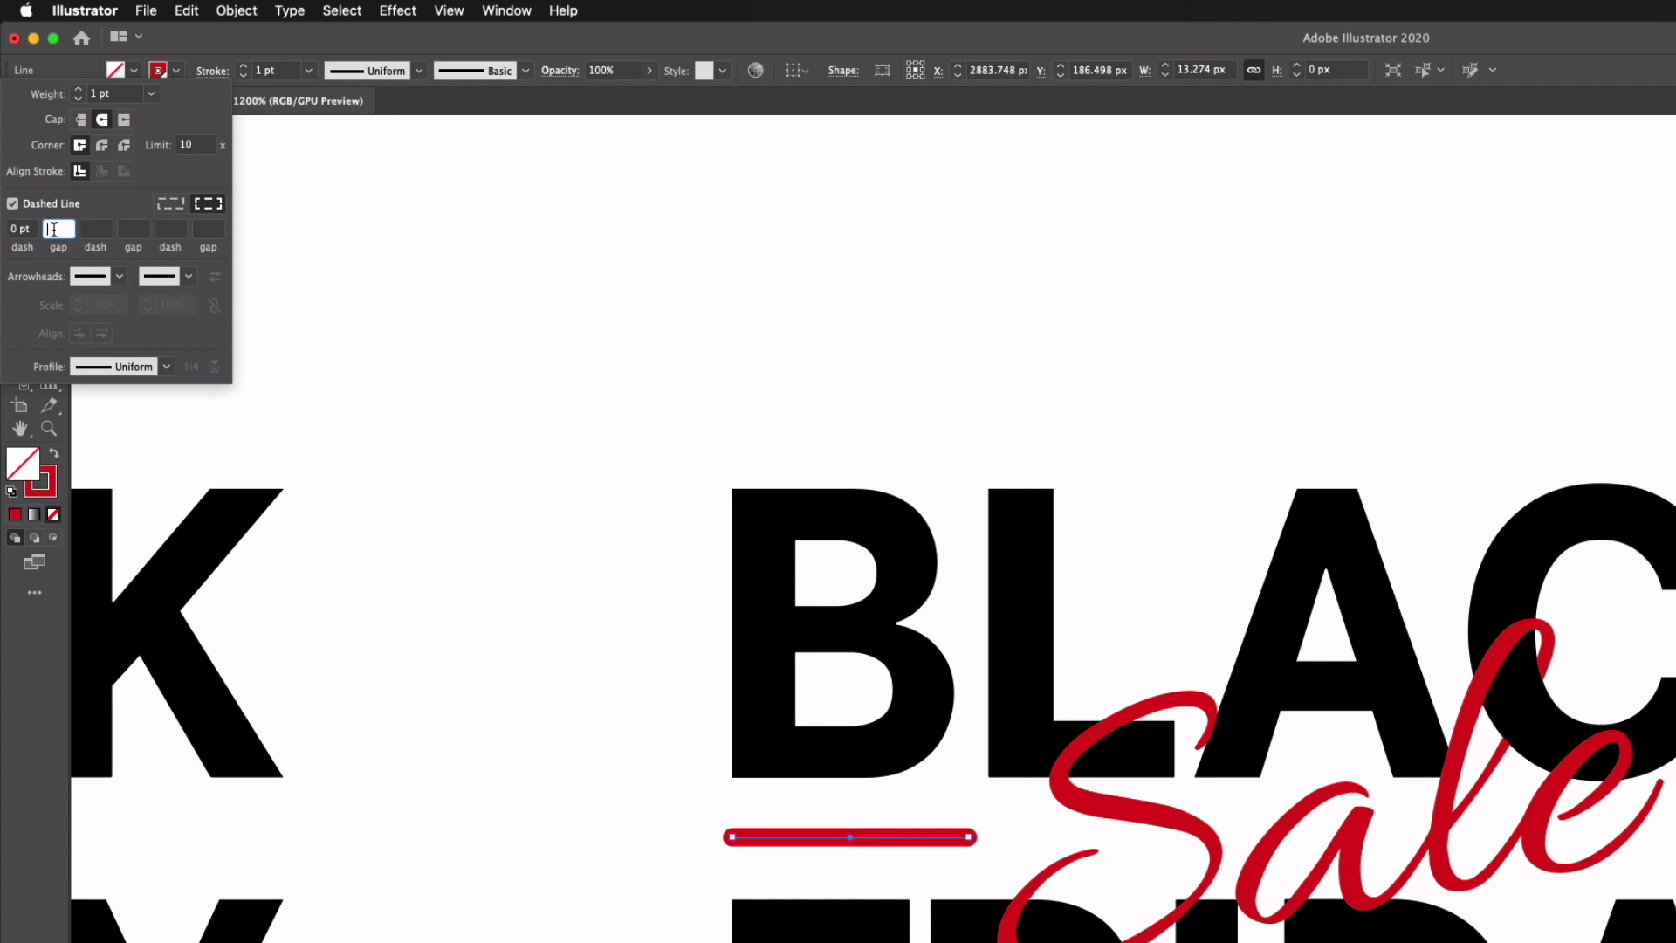
text(1)
key(Return)
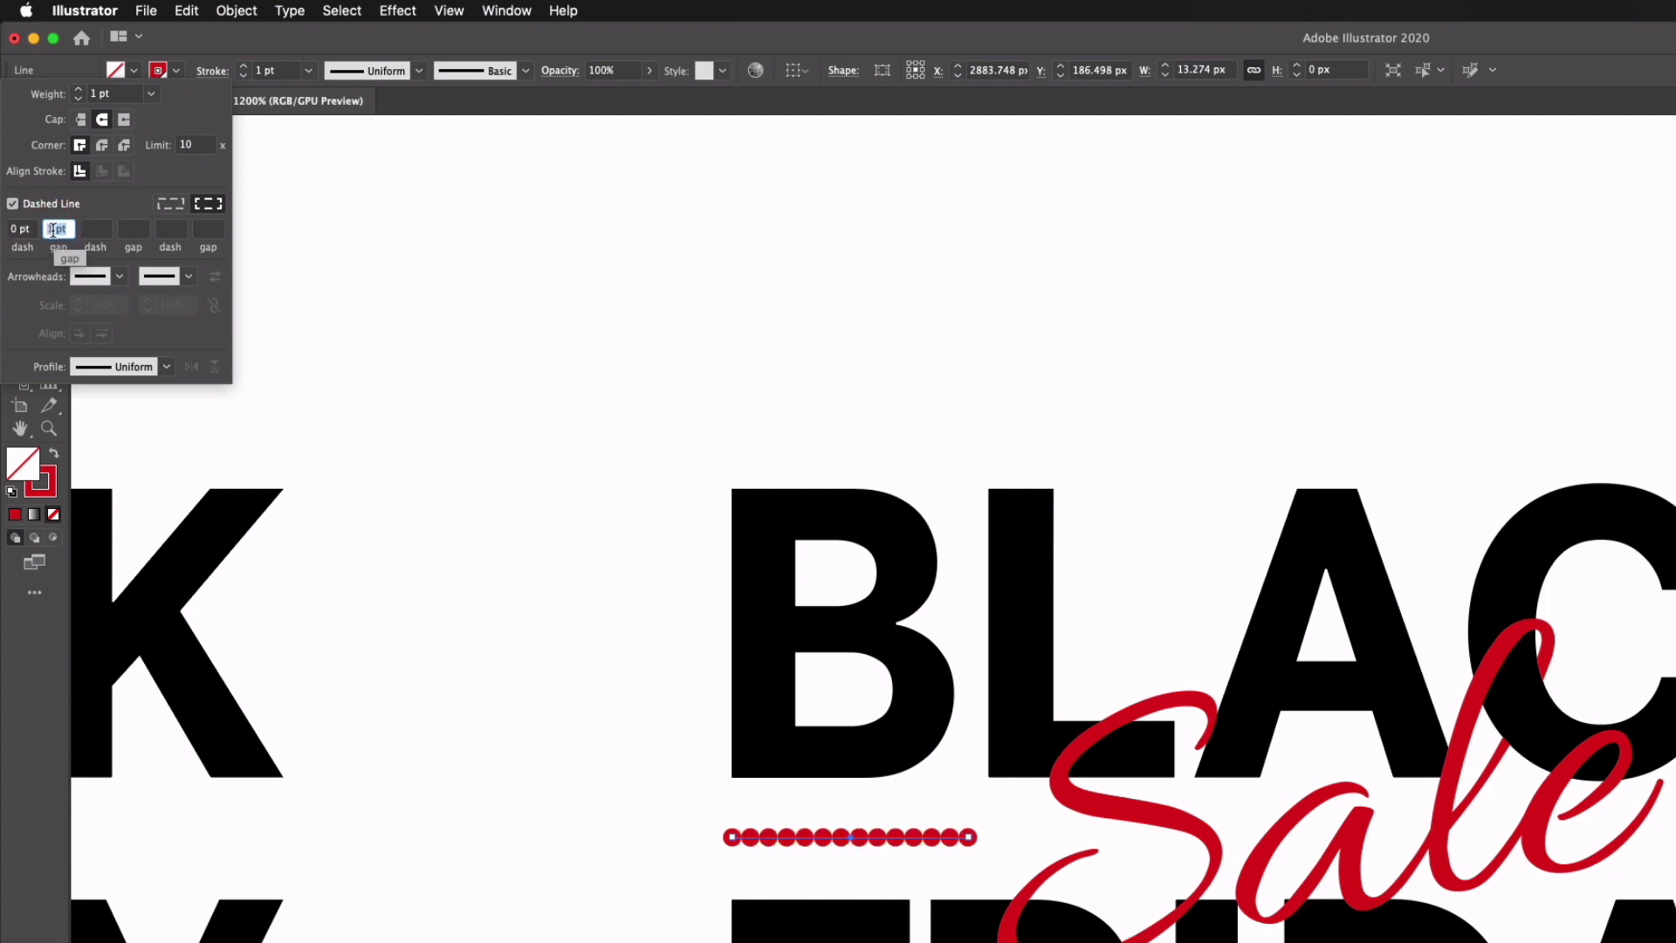
text(2)
key(Return)
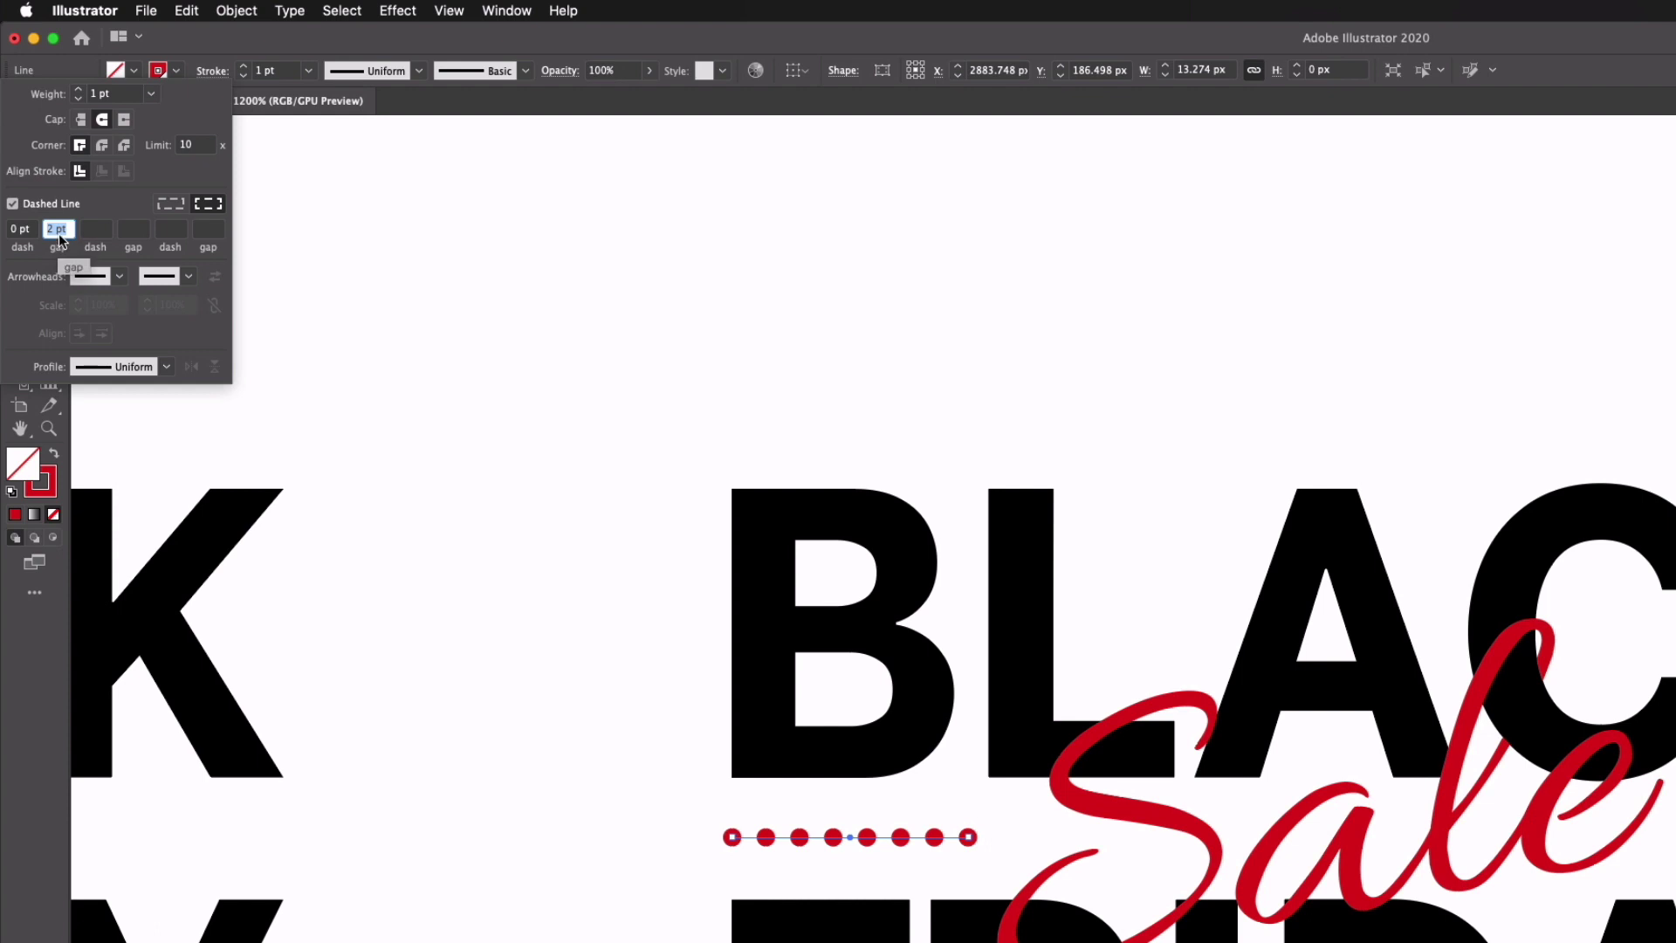
key(Return)
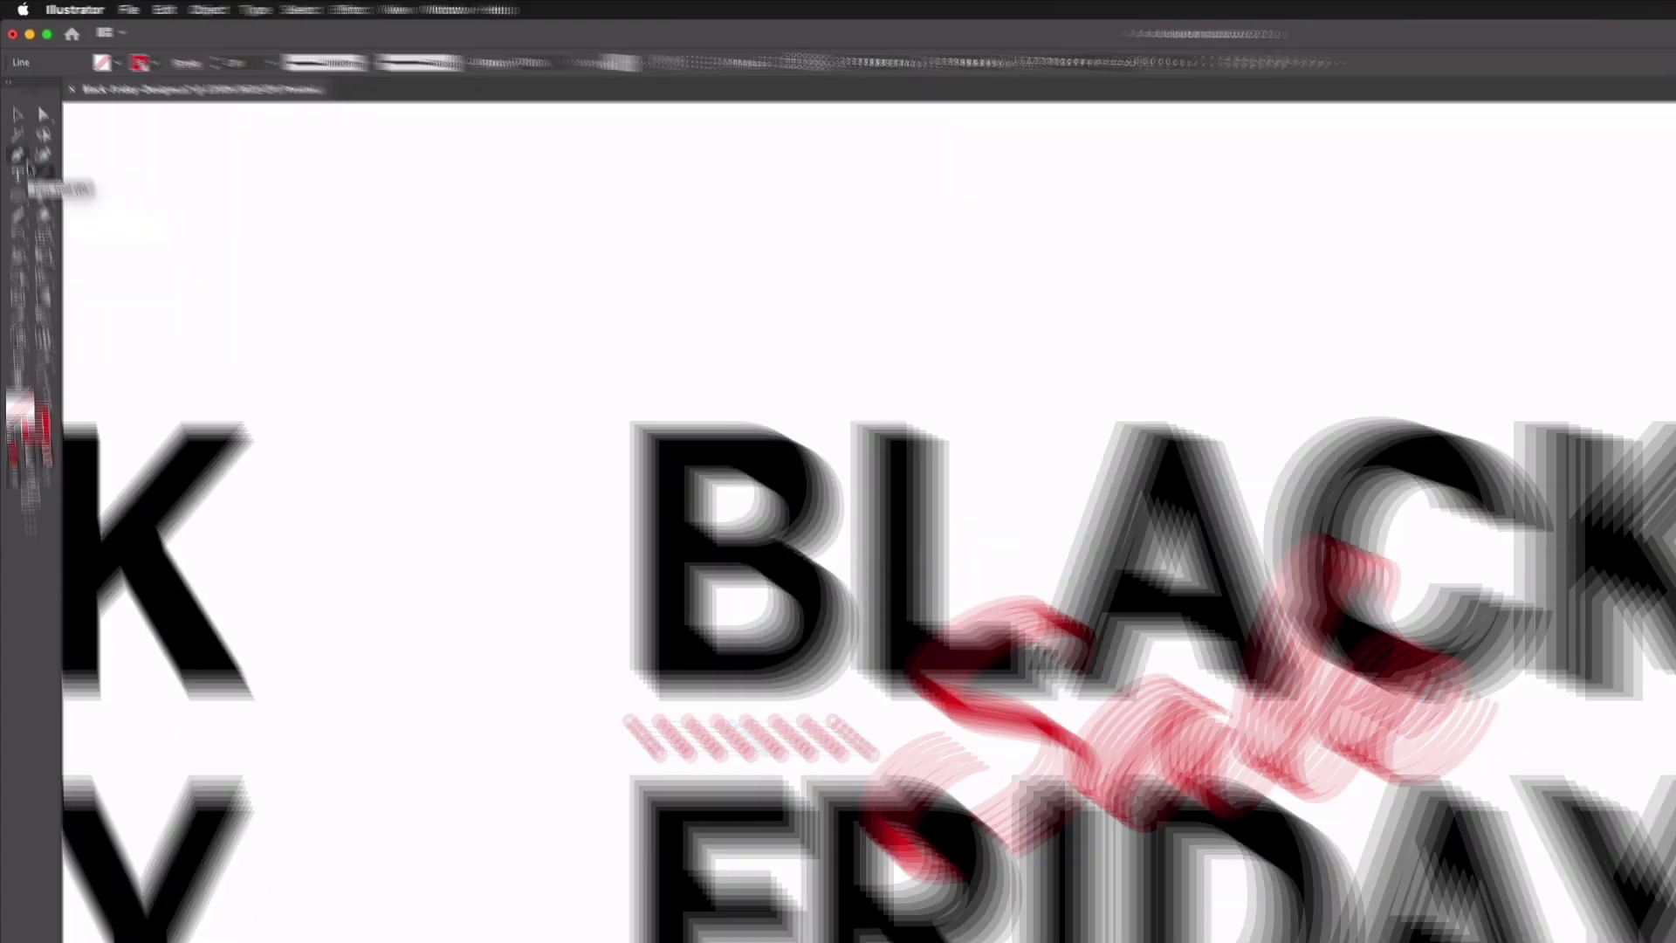
- Copy the dotted red line horizontally to the gap on the other side of Sale, below the K
click(832, 839)
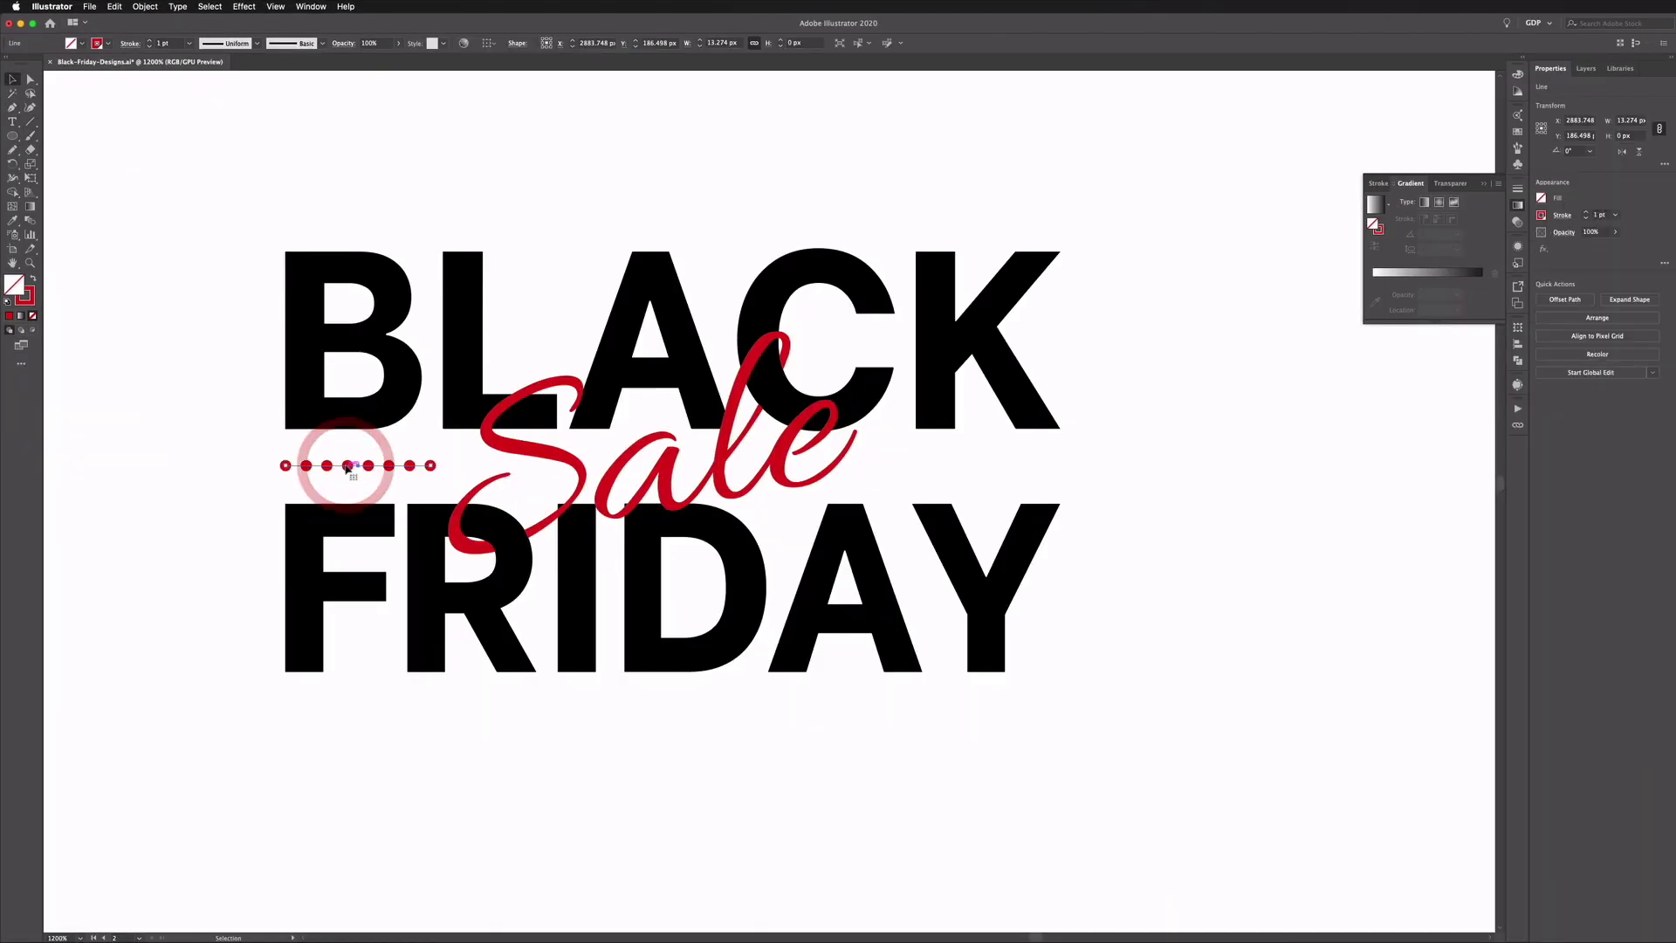
drag(348, 469, 981, 477)
- Draw a rectangle about 71 by 38.5 px covering the copied lettering and fill it dark grey with no stroke
key(super+minus)
key(super+minus)
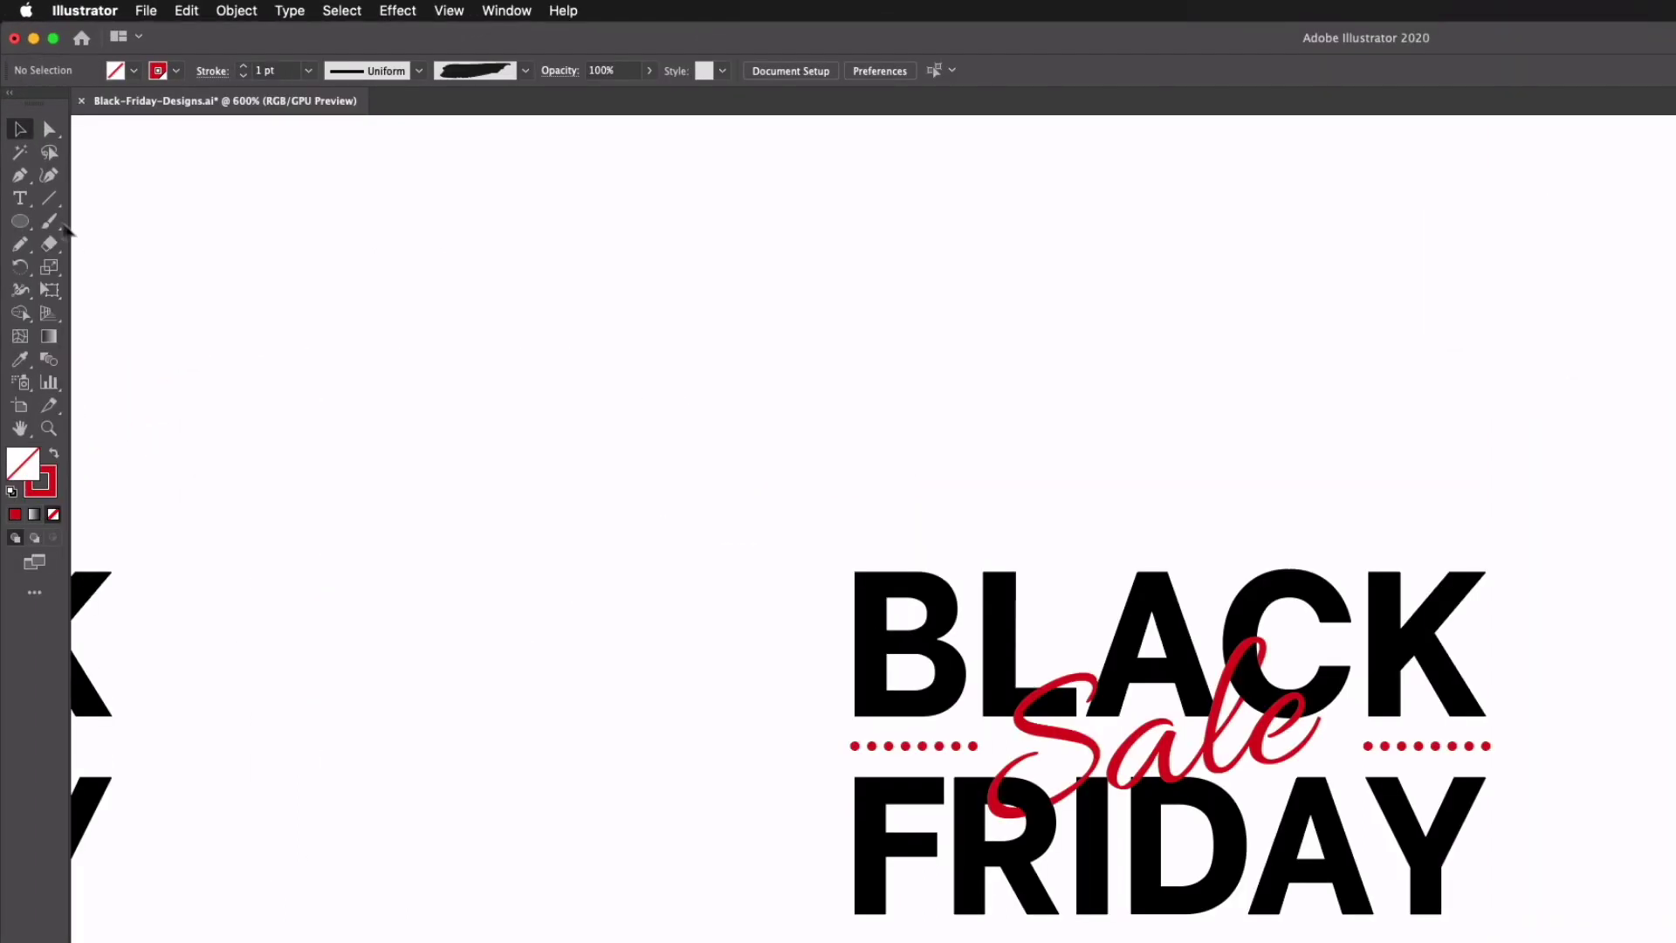
drag(20, 221, 71, 224)
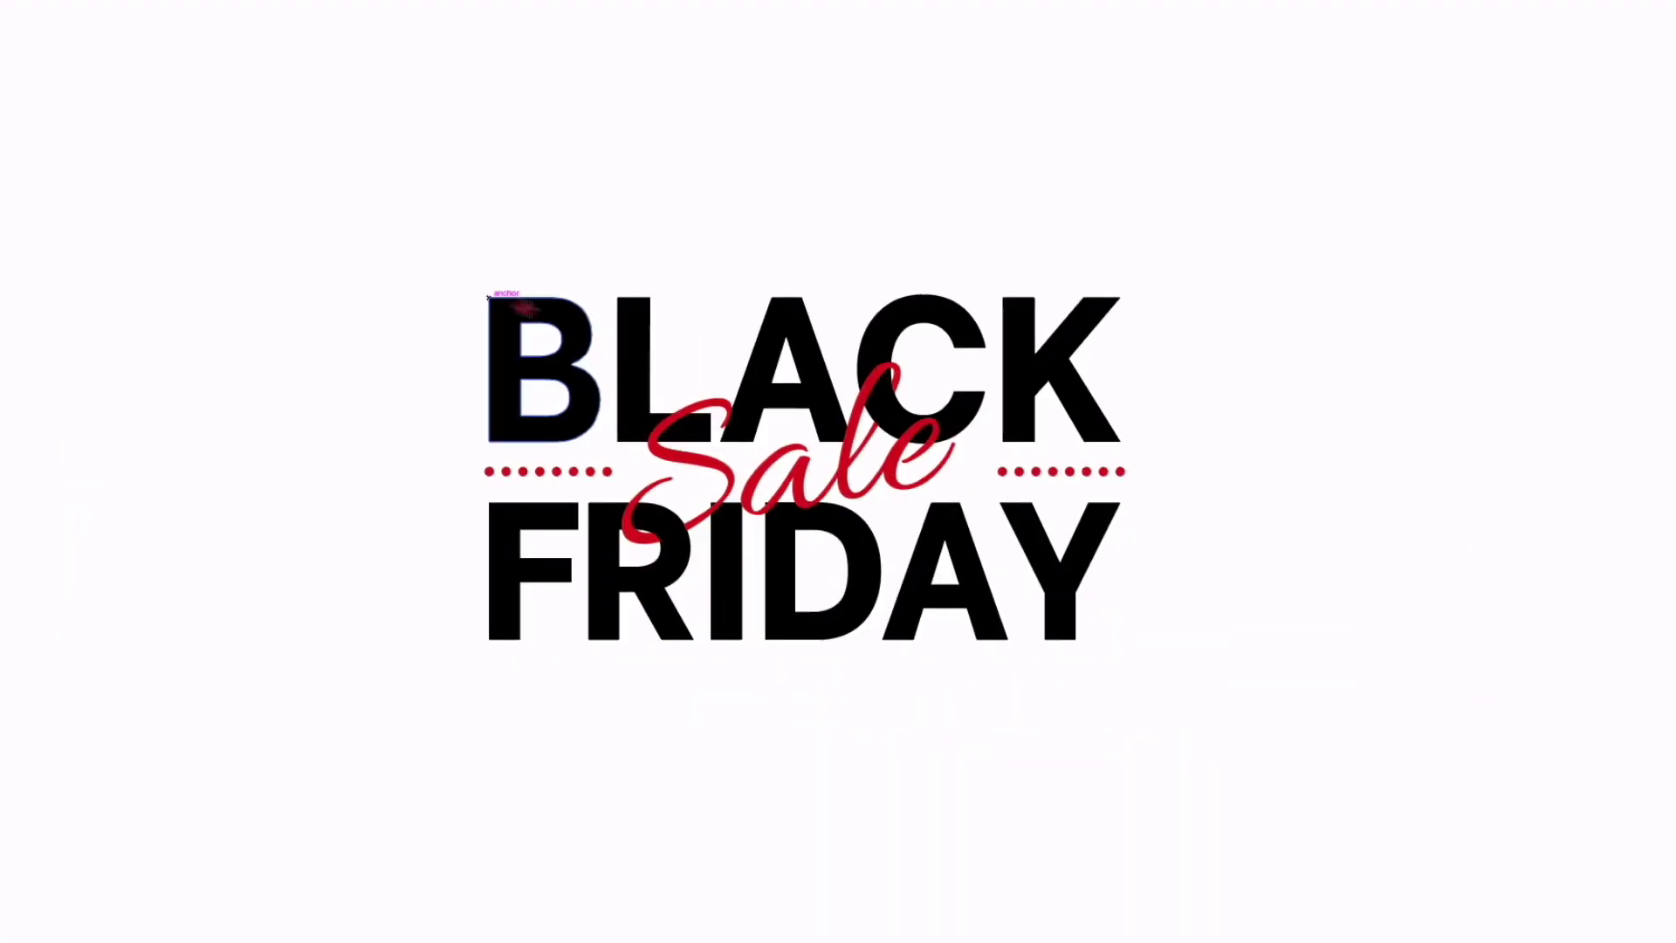
mouse_move(487, 297)
mouse_down()
mouse_move(1104, 610)
mouse_move(1119, 644)
mouse_up()
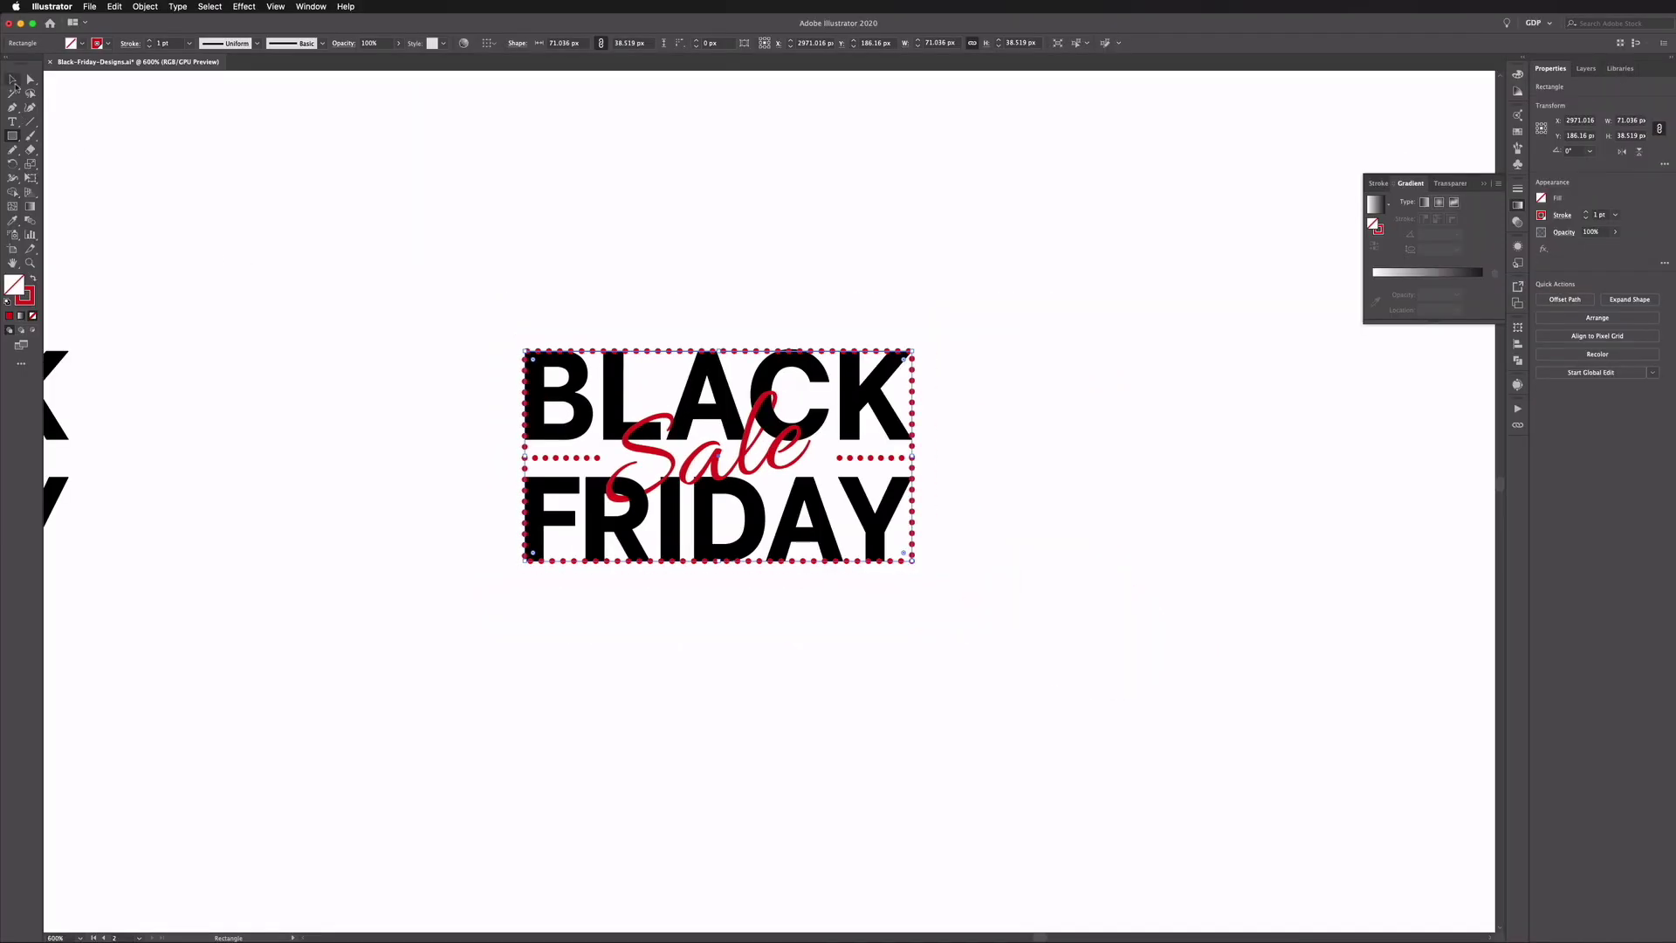
click(13, 81)
click(32, 280)
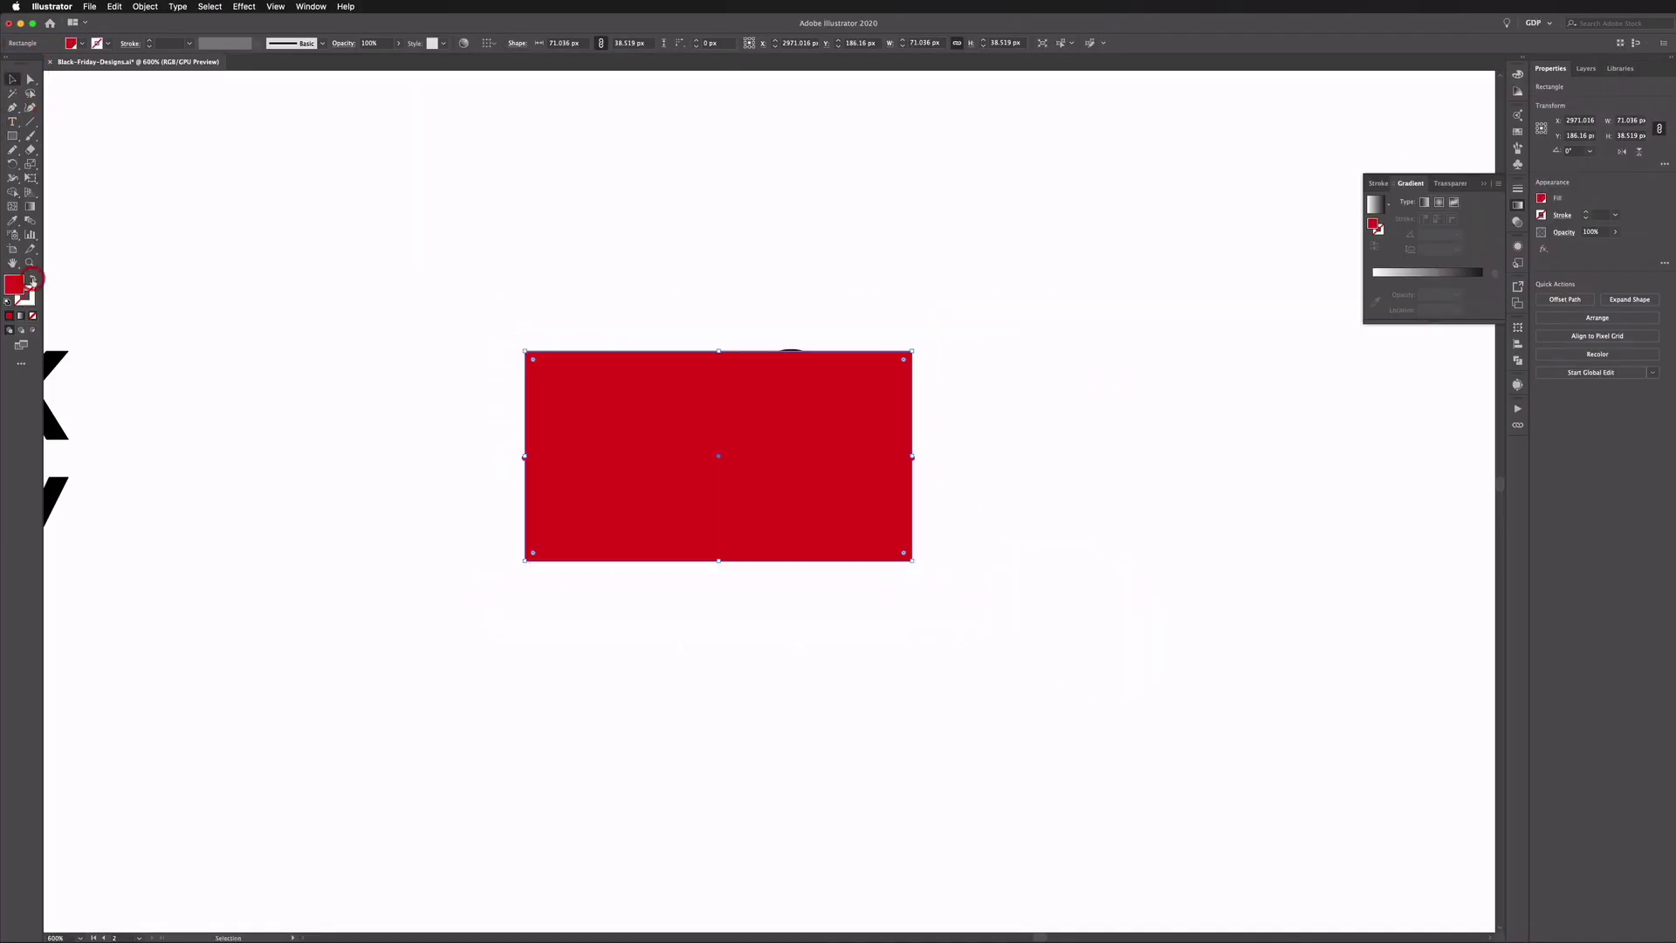
click(81, 43)
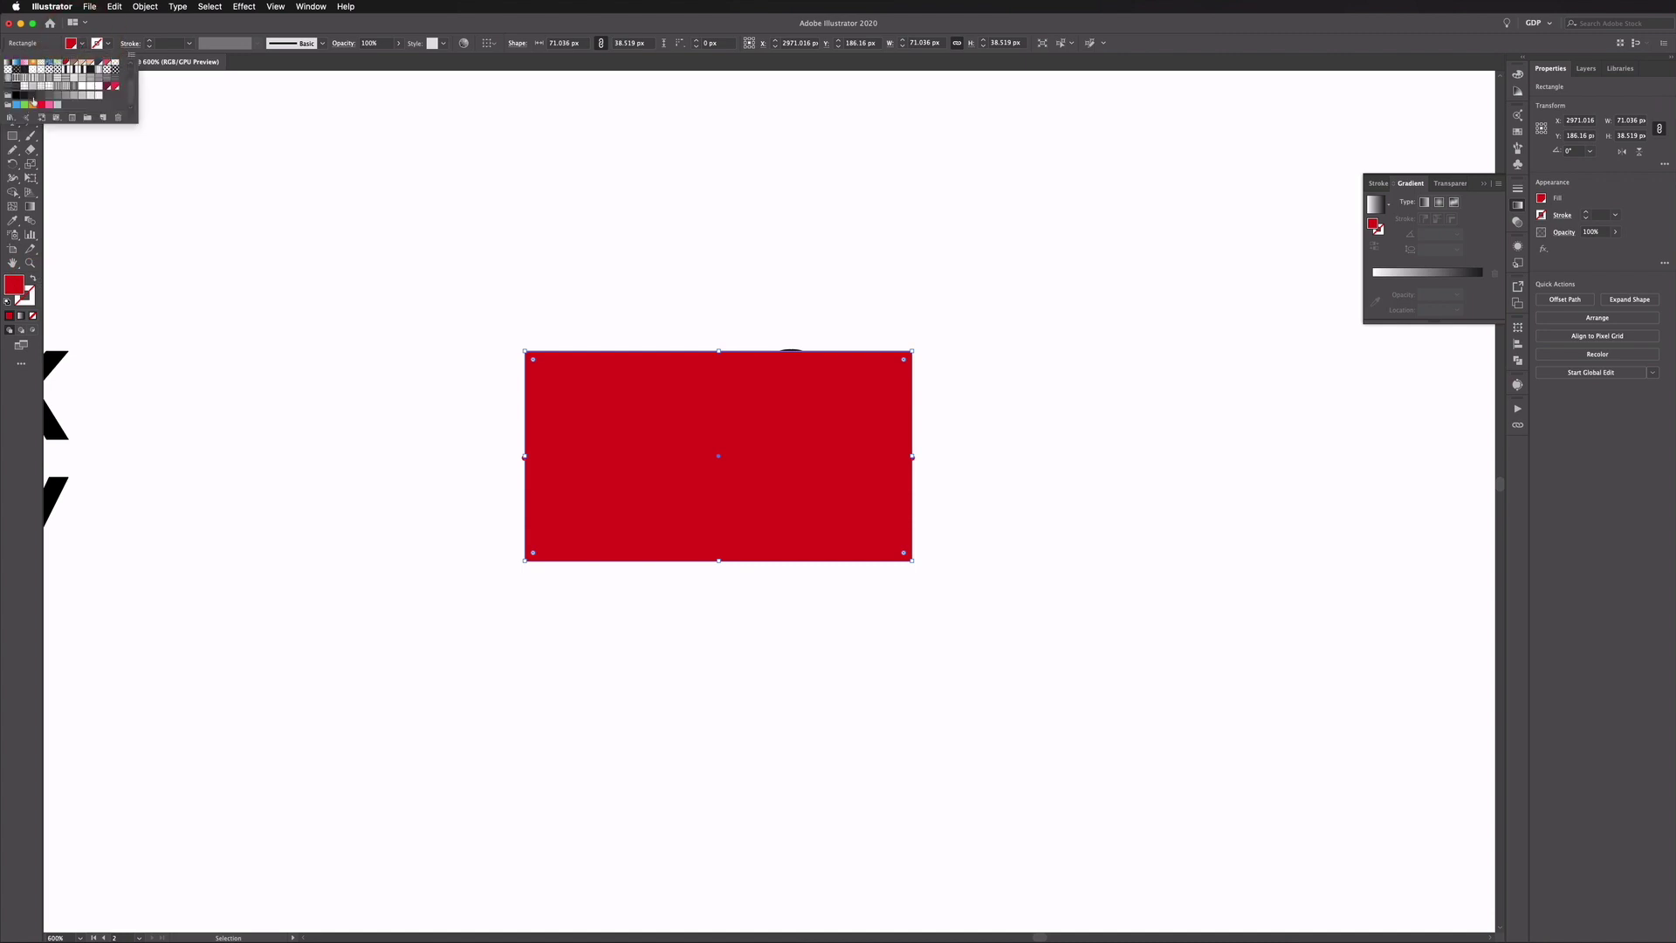
click(41, 99)
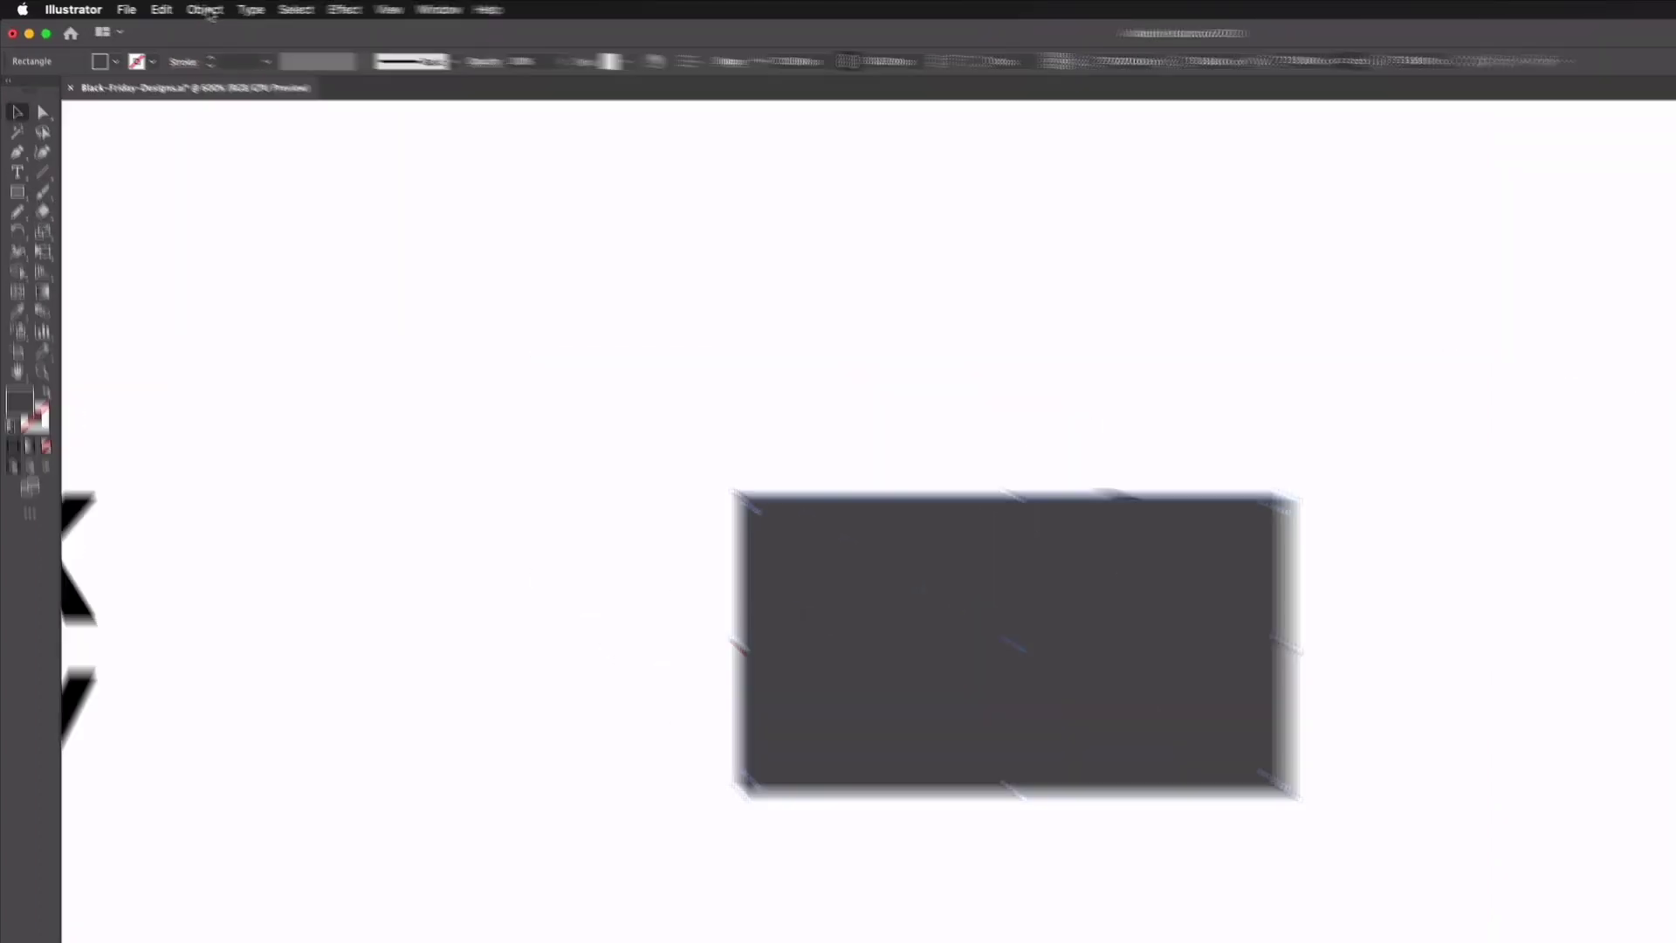
- Offset the dark grey rectangle's path outward by 10 px with miter joins and a miter limit of 4
click(145, 6)
mouse_move(149, 267)
click(436, 458)
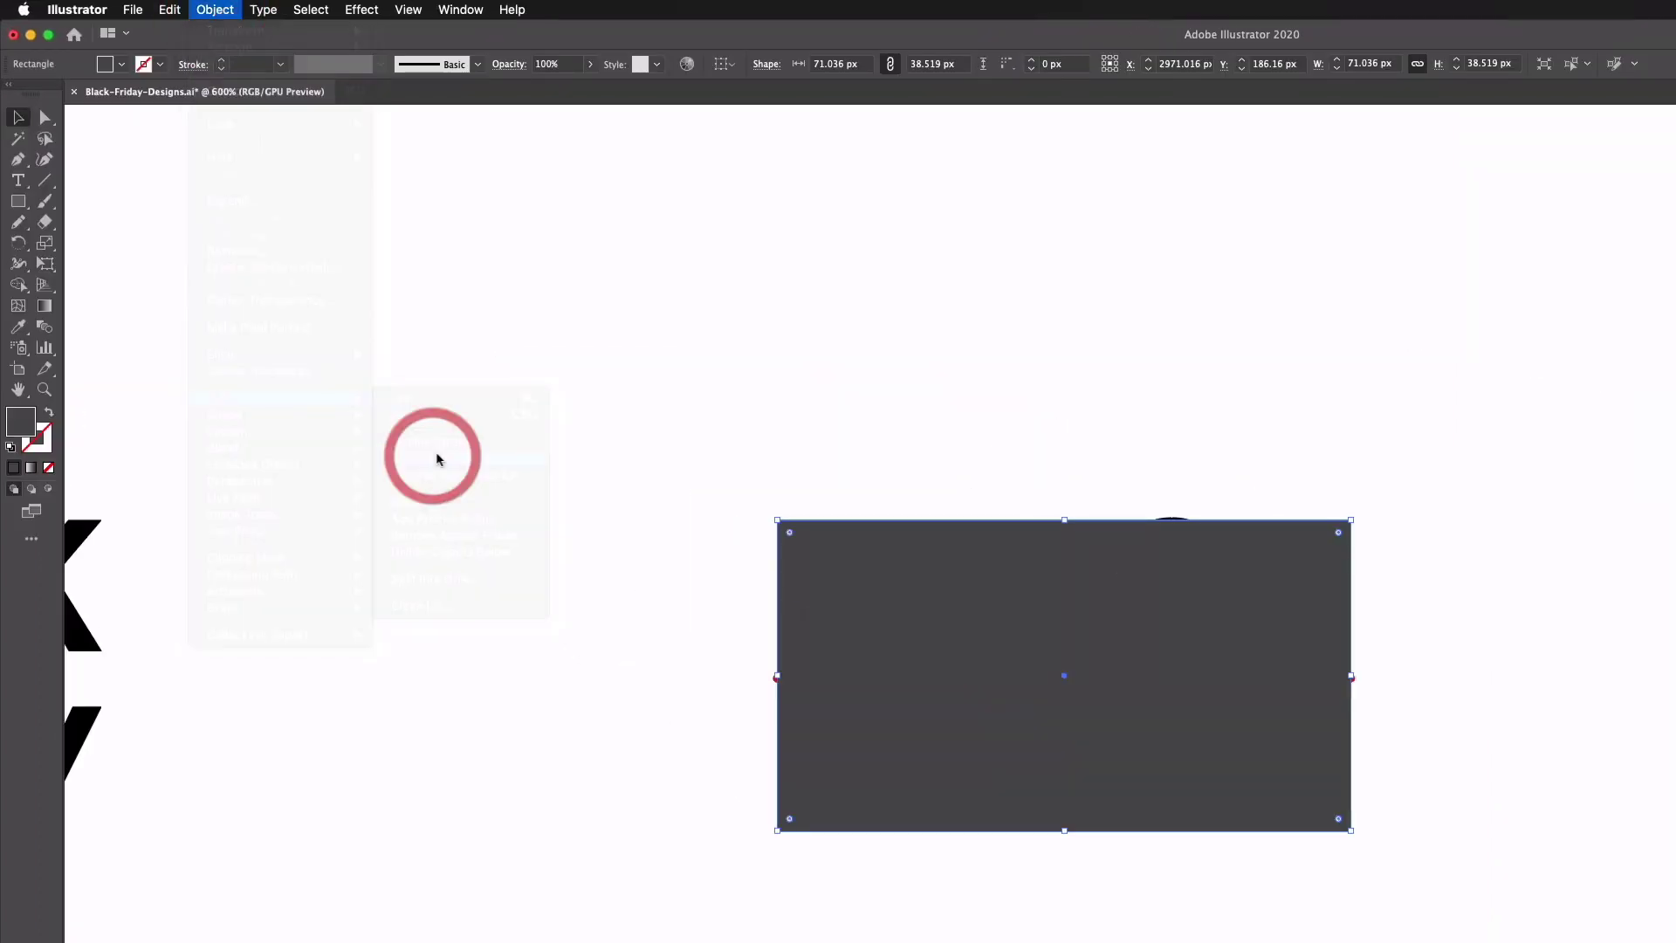
click(673, 795)
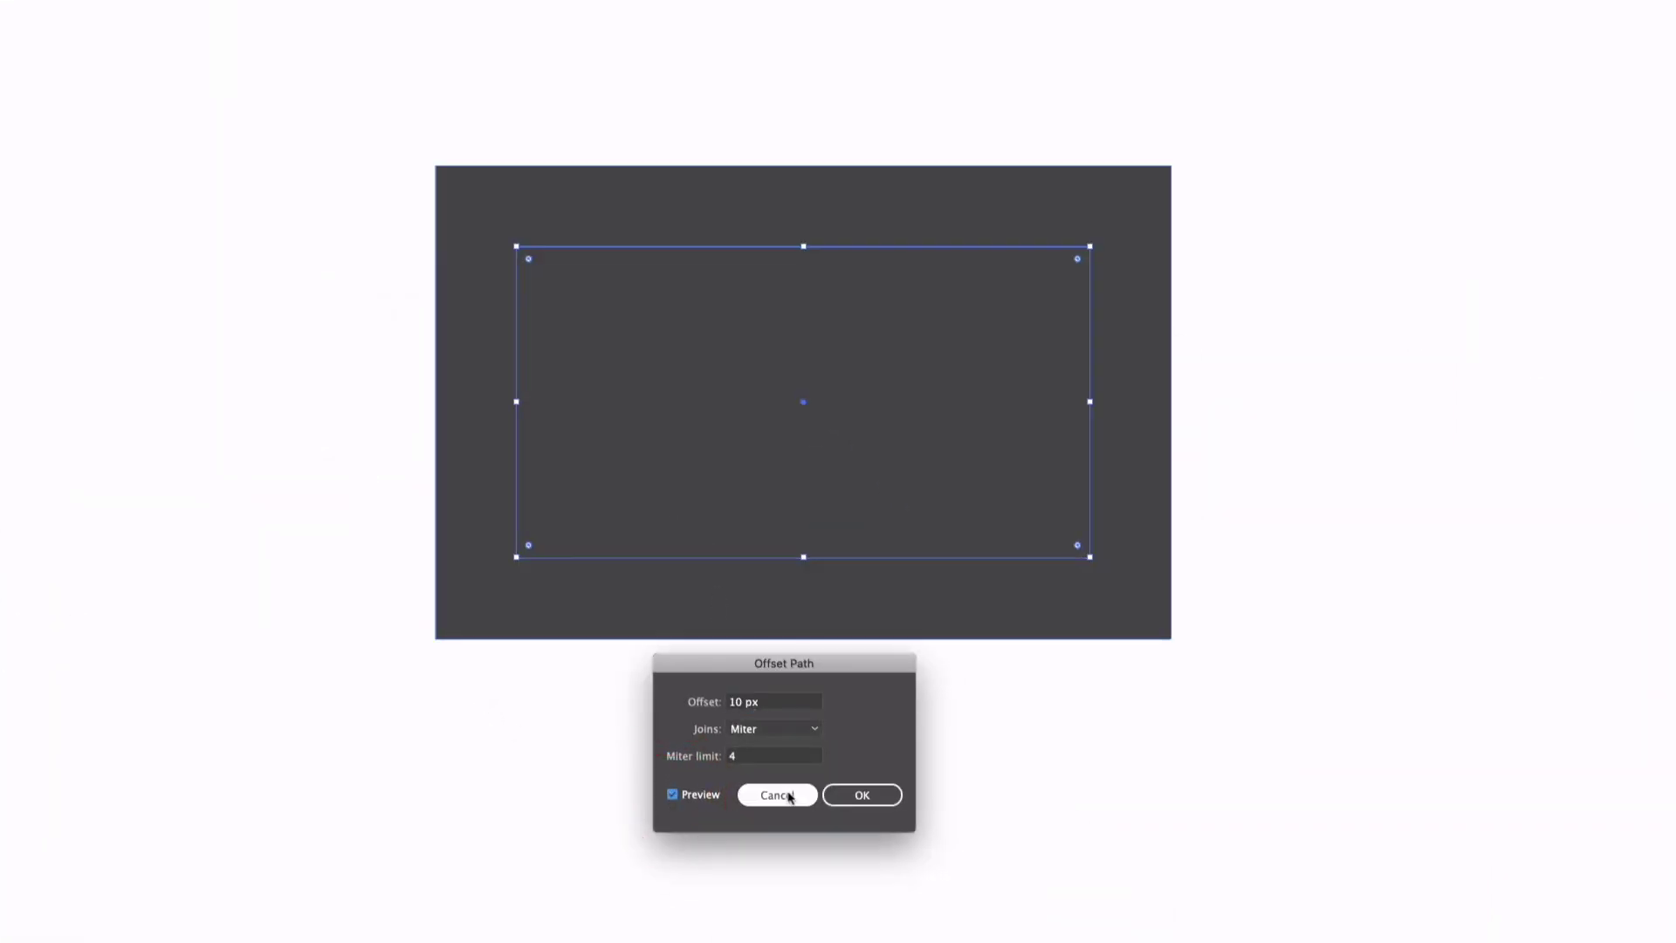
click(836, 794)
- Delete the inner original rectangle and send the larger offset rectangle behind the lettering
key(super)
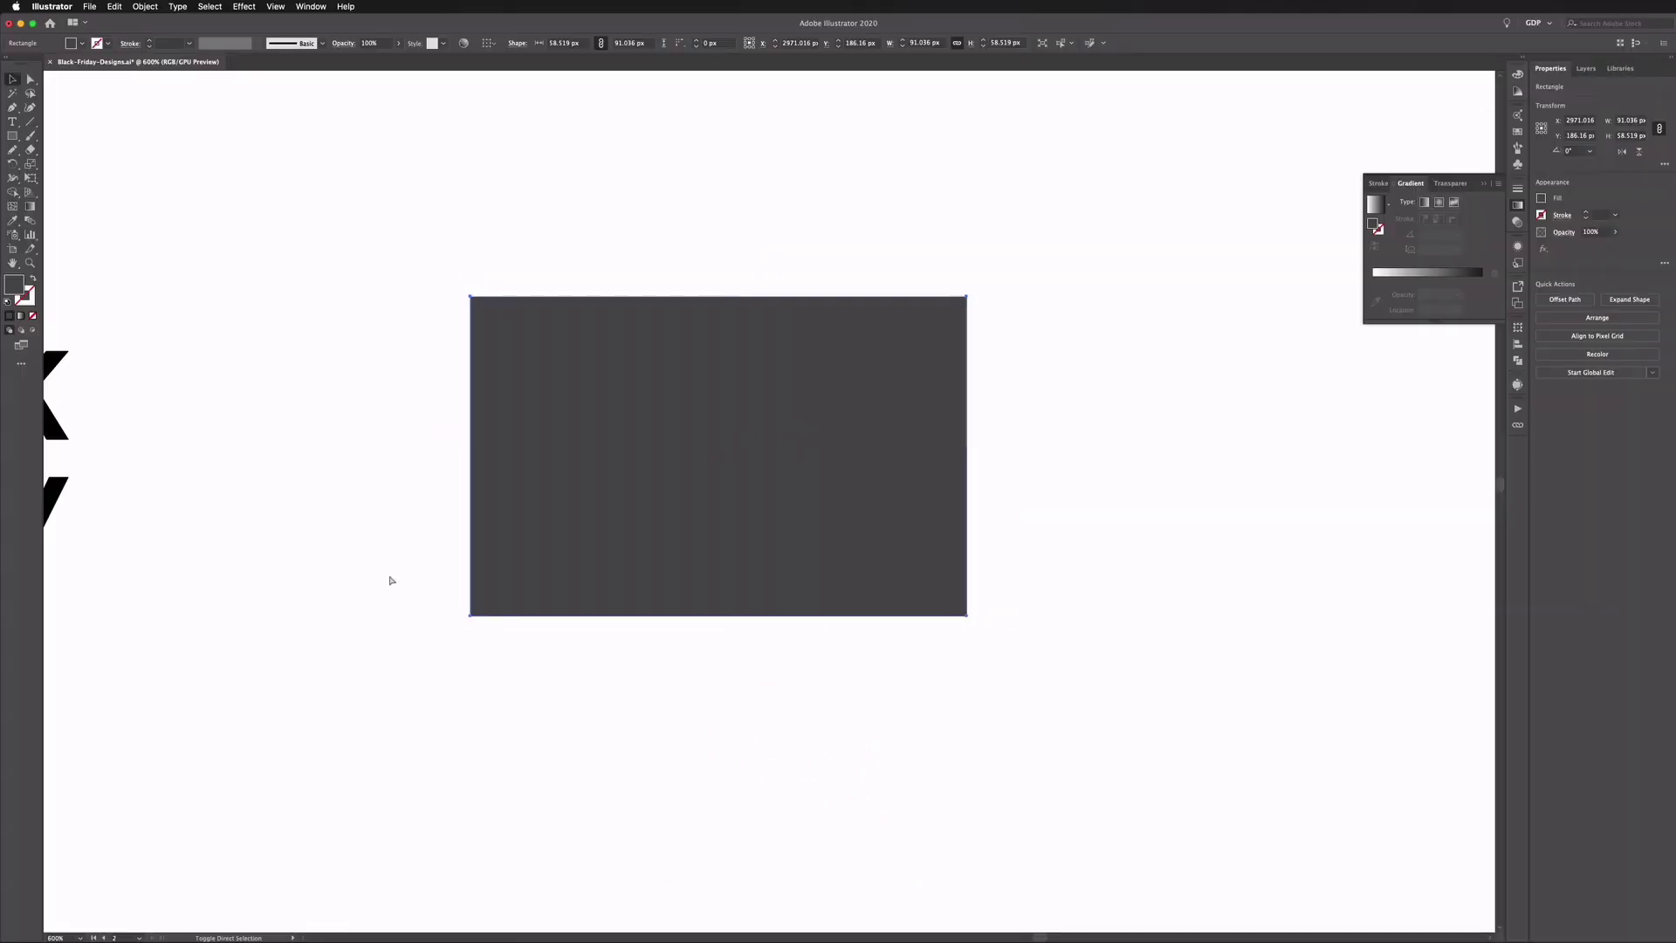
super+click(548, 402)
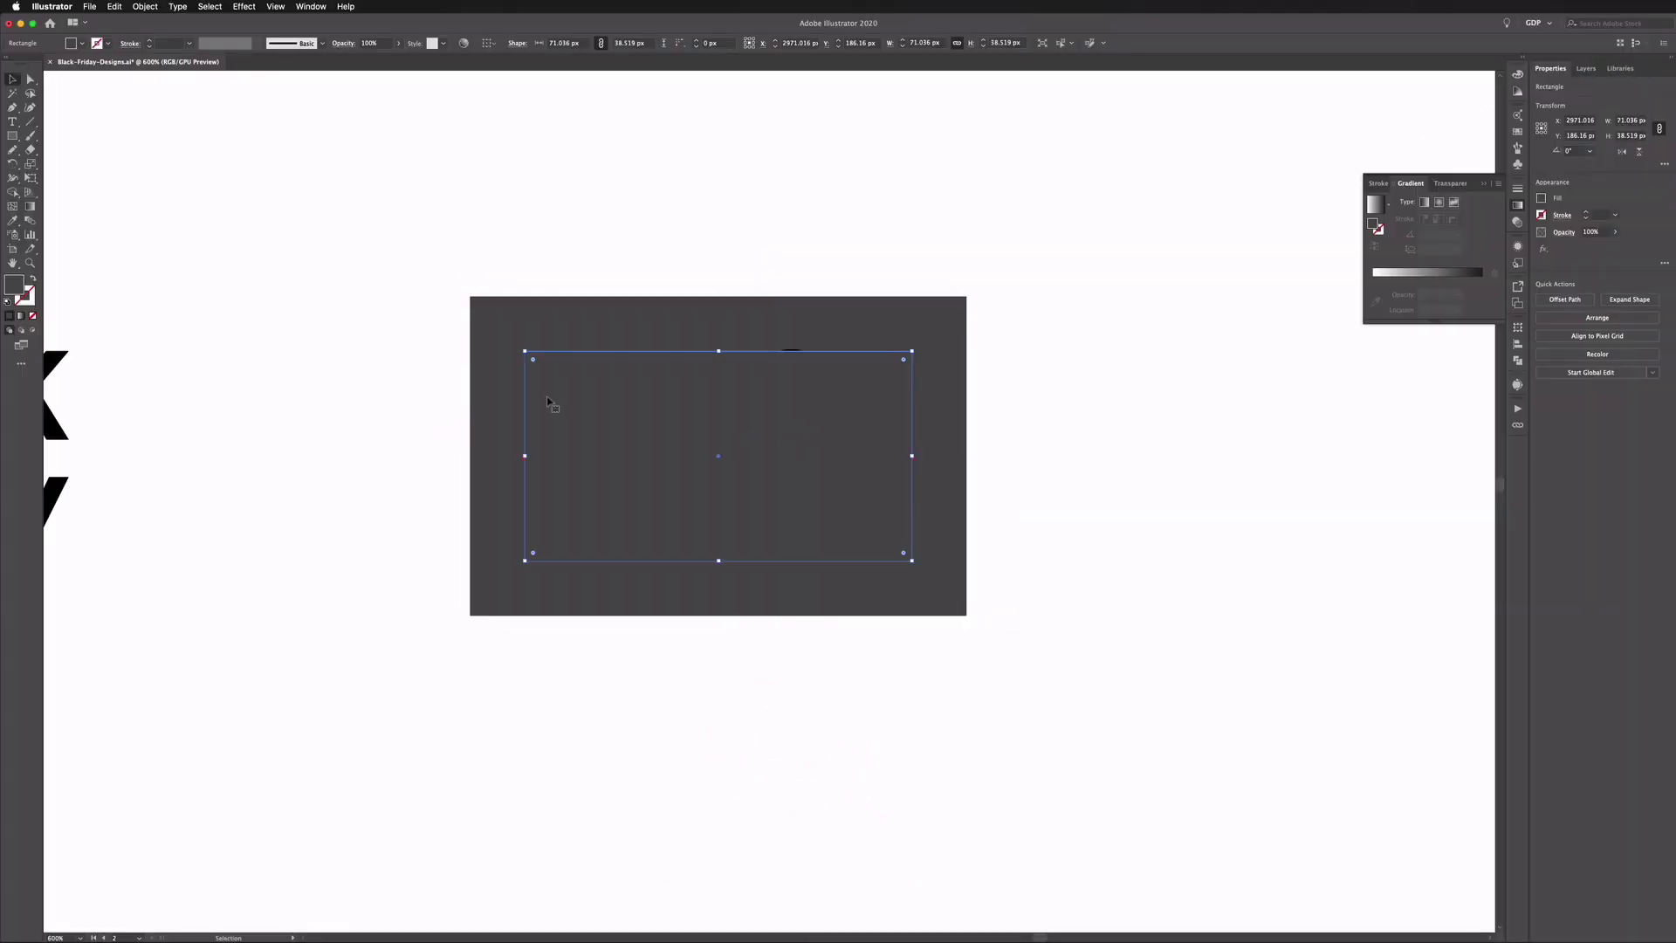
key(Delete)
click(340, 345)
click(511, 324)
drag(490, 333, 369, 329)
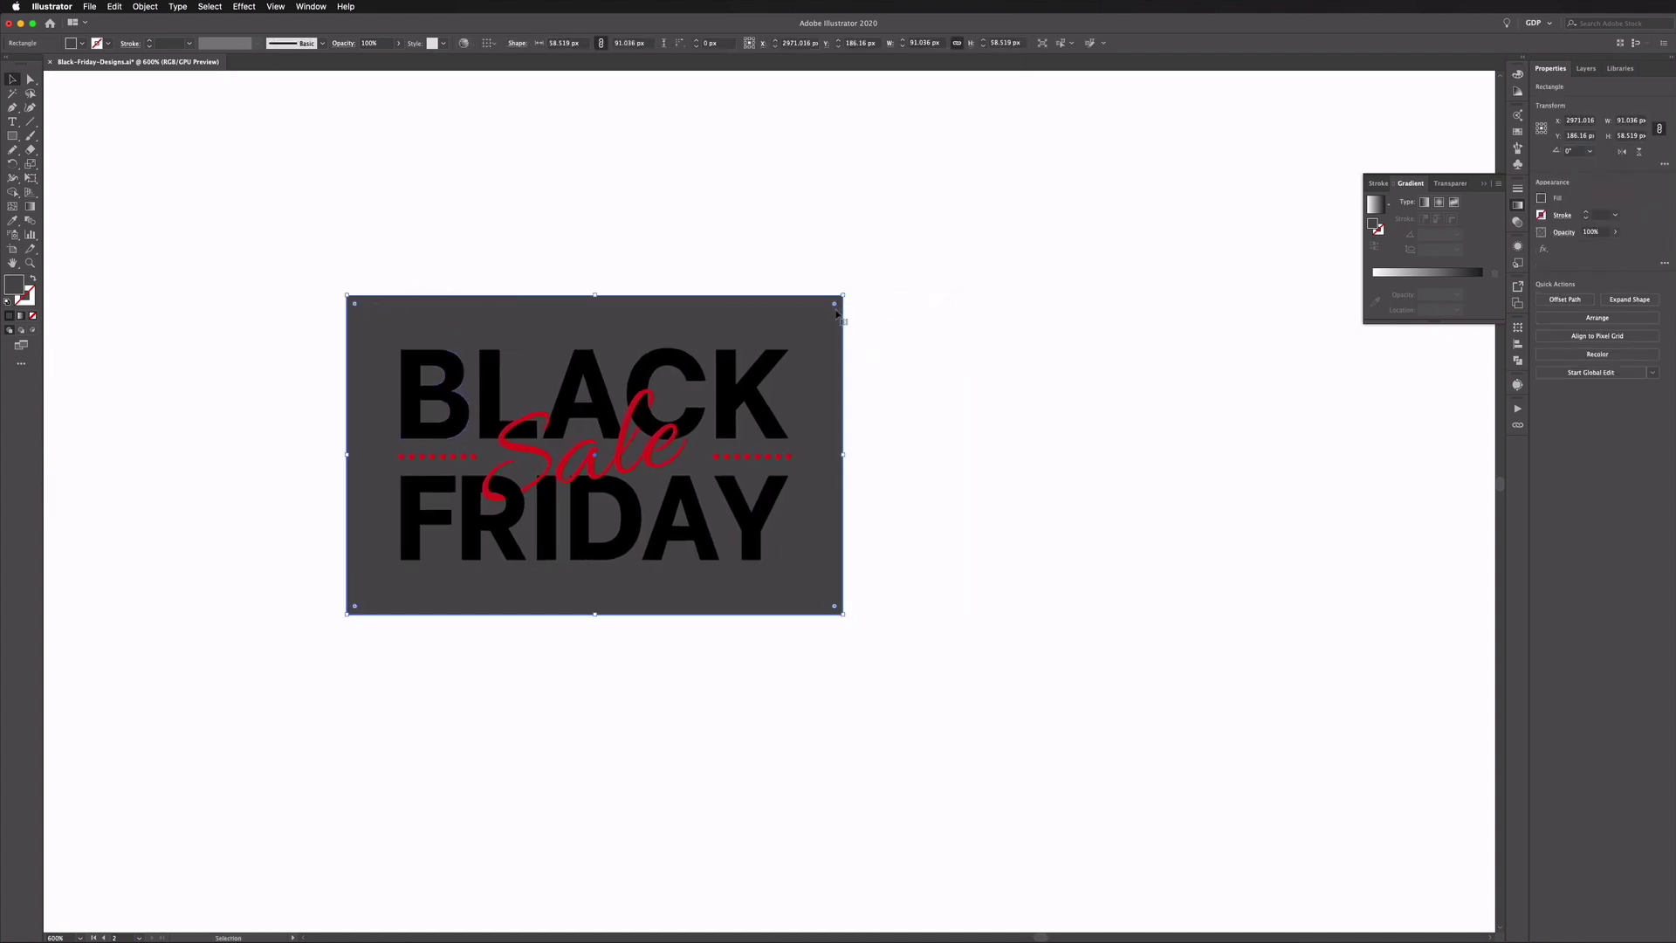
scroll(851, 449, right, 3)
click(511, 212)
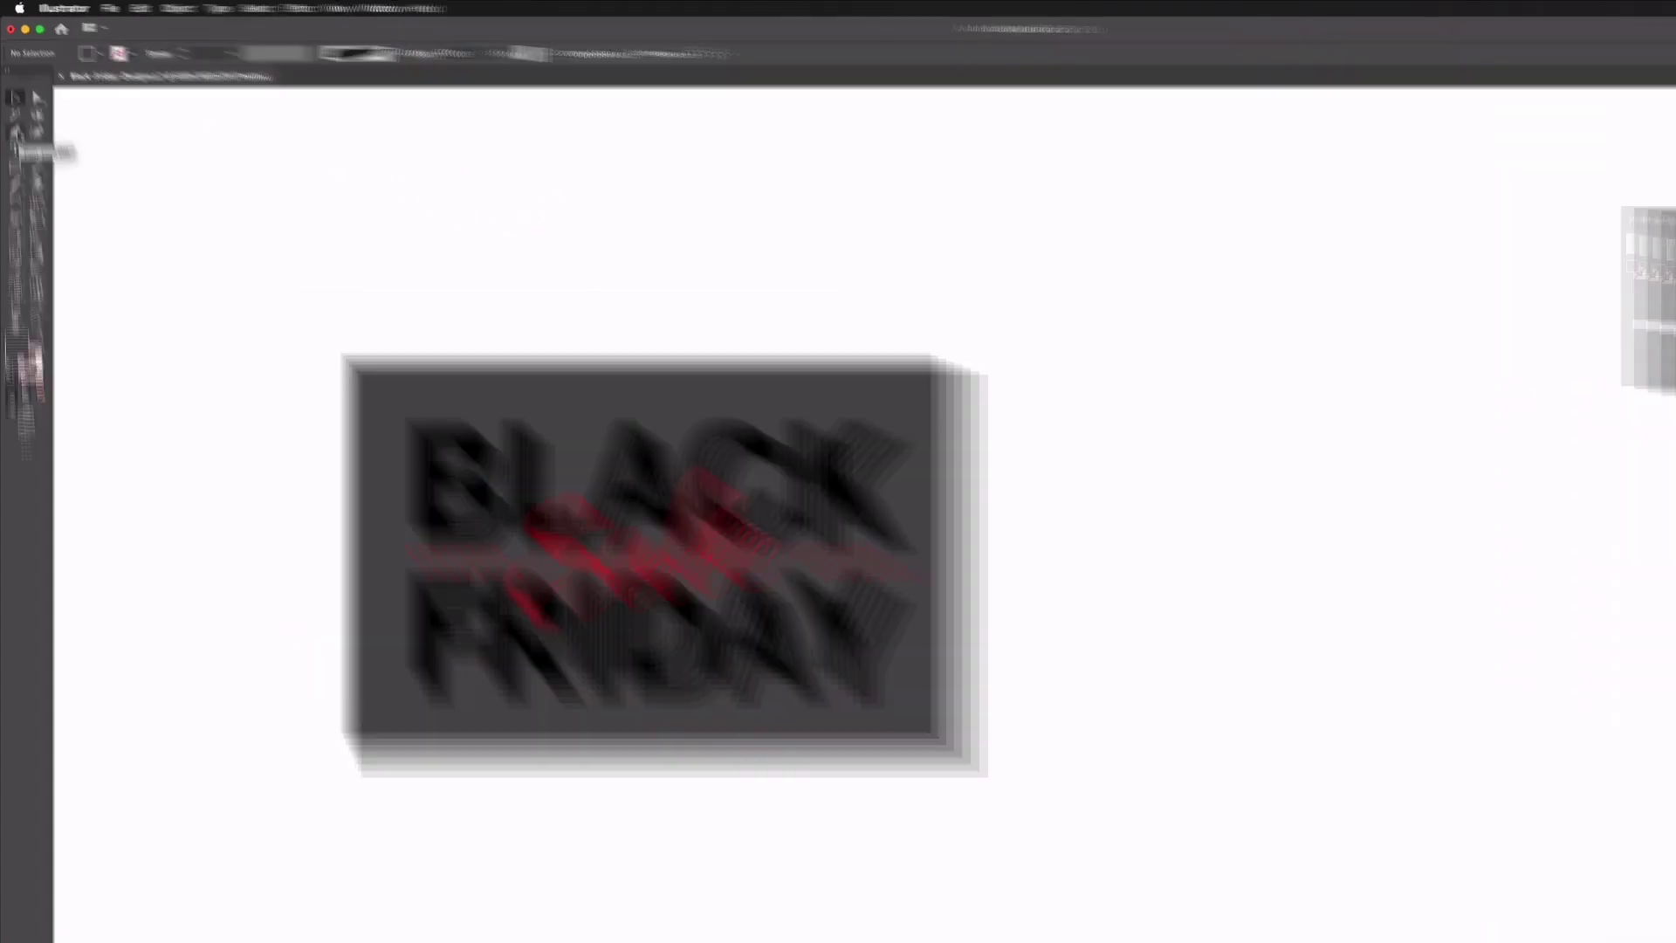
- Select the lettering and dotted lines without the grey rectangle and cut them out of the artwork
click(12, 107)
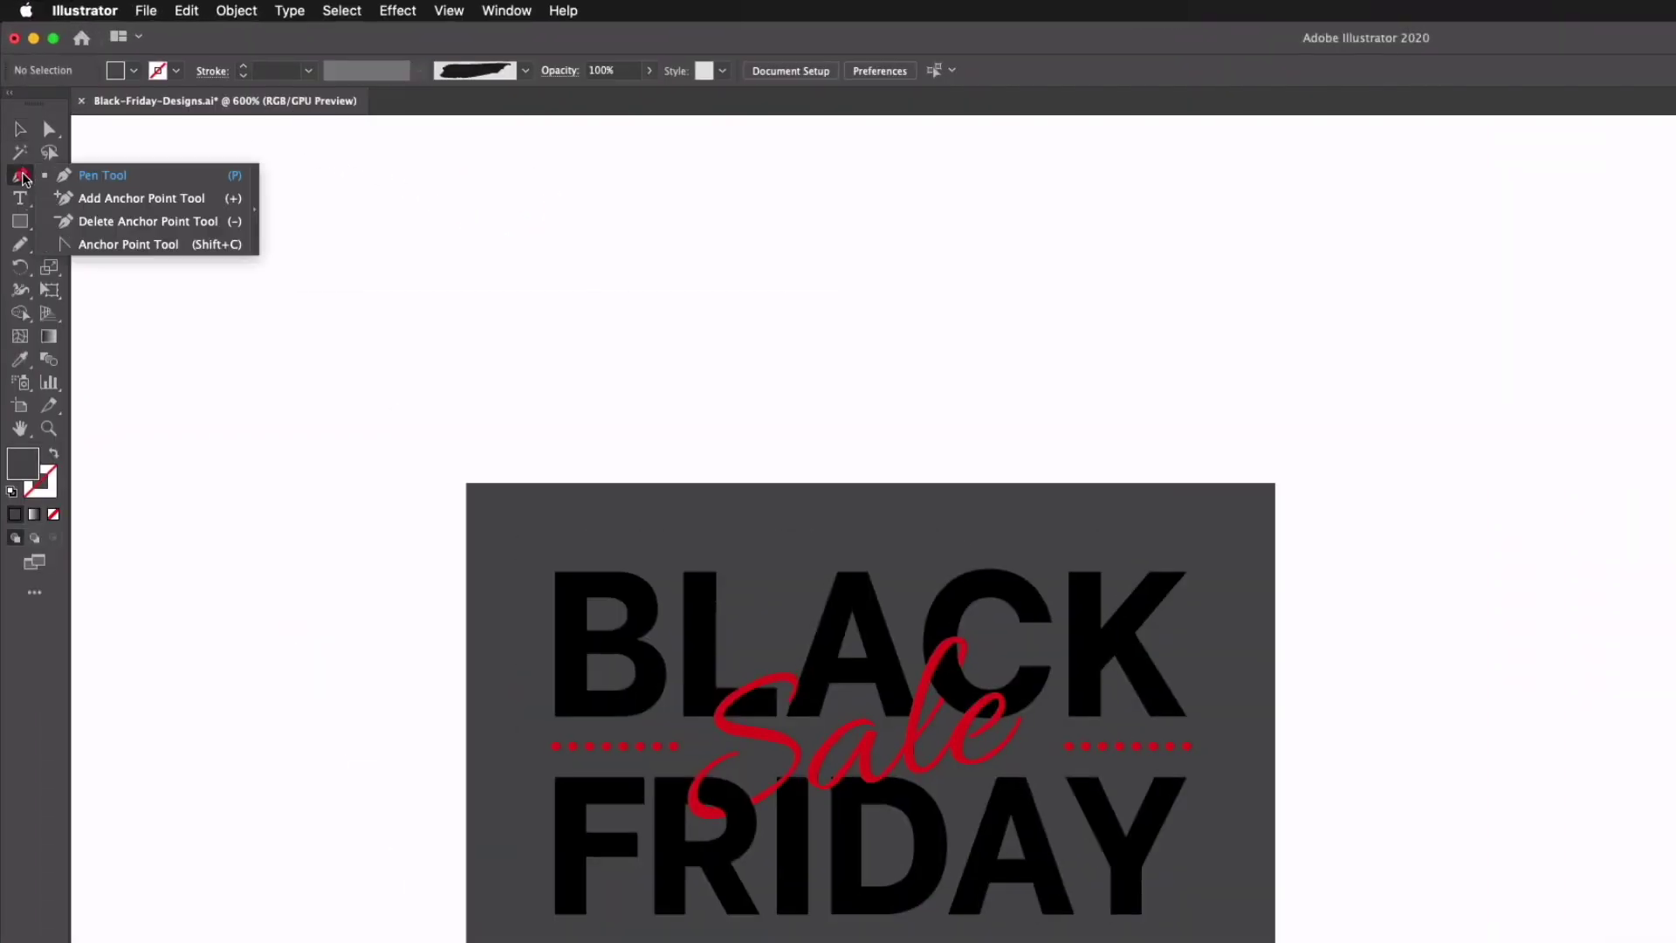
click(65, 200)
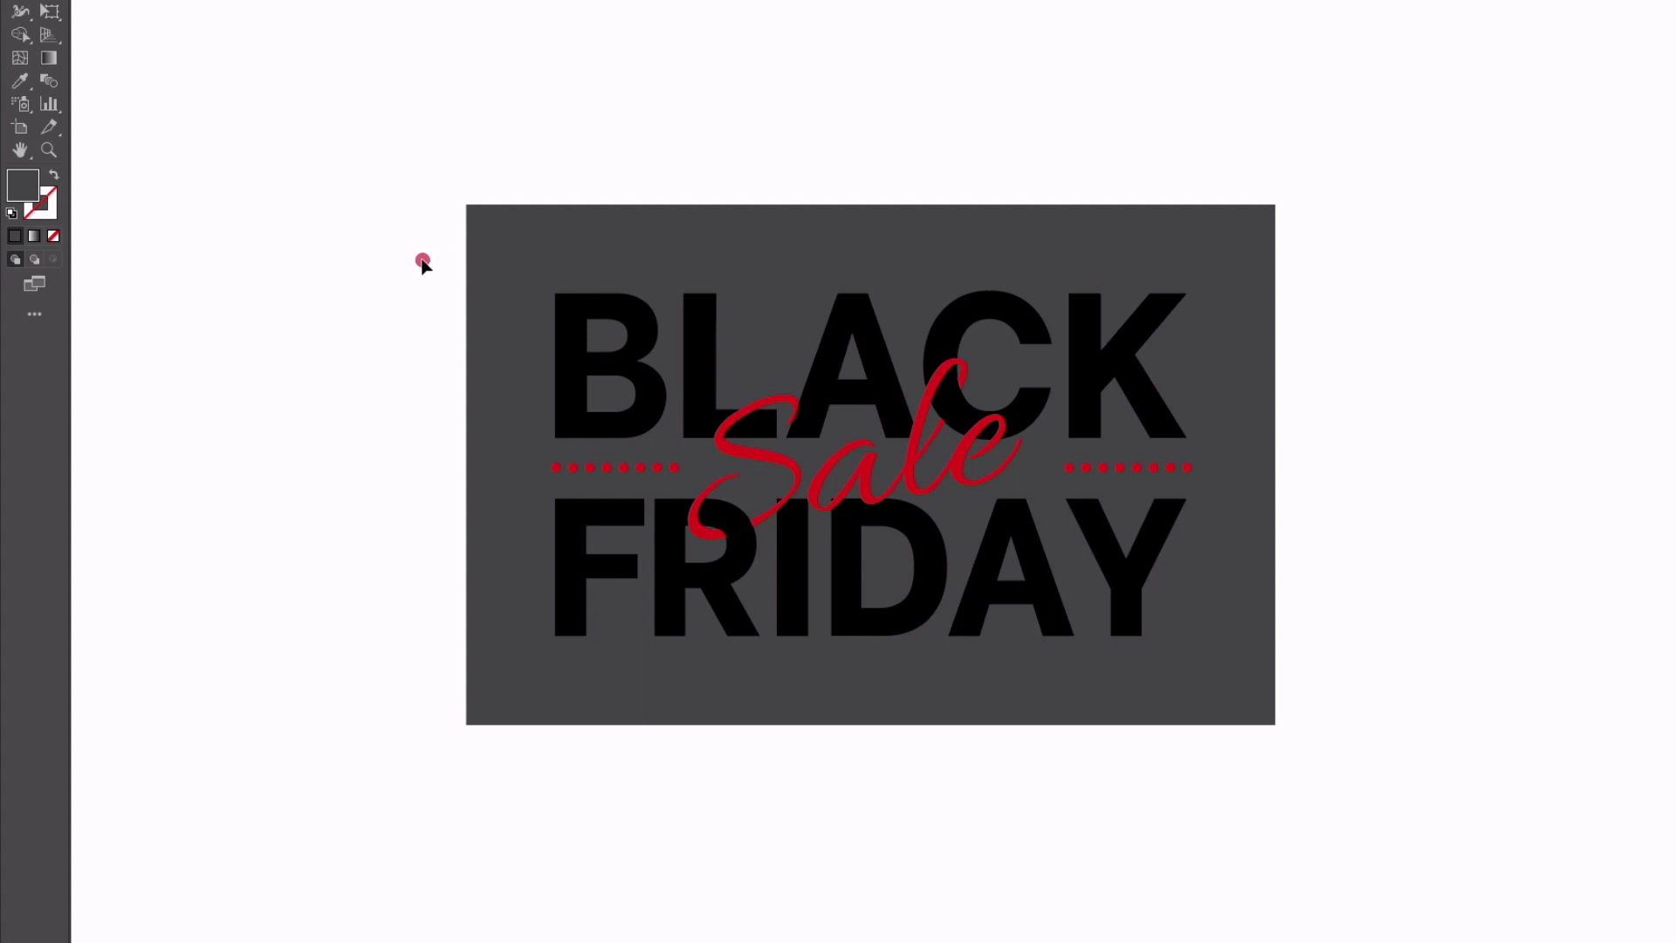
drag(423, 262, 1245, 658)
shift+click(1170, 670)
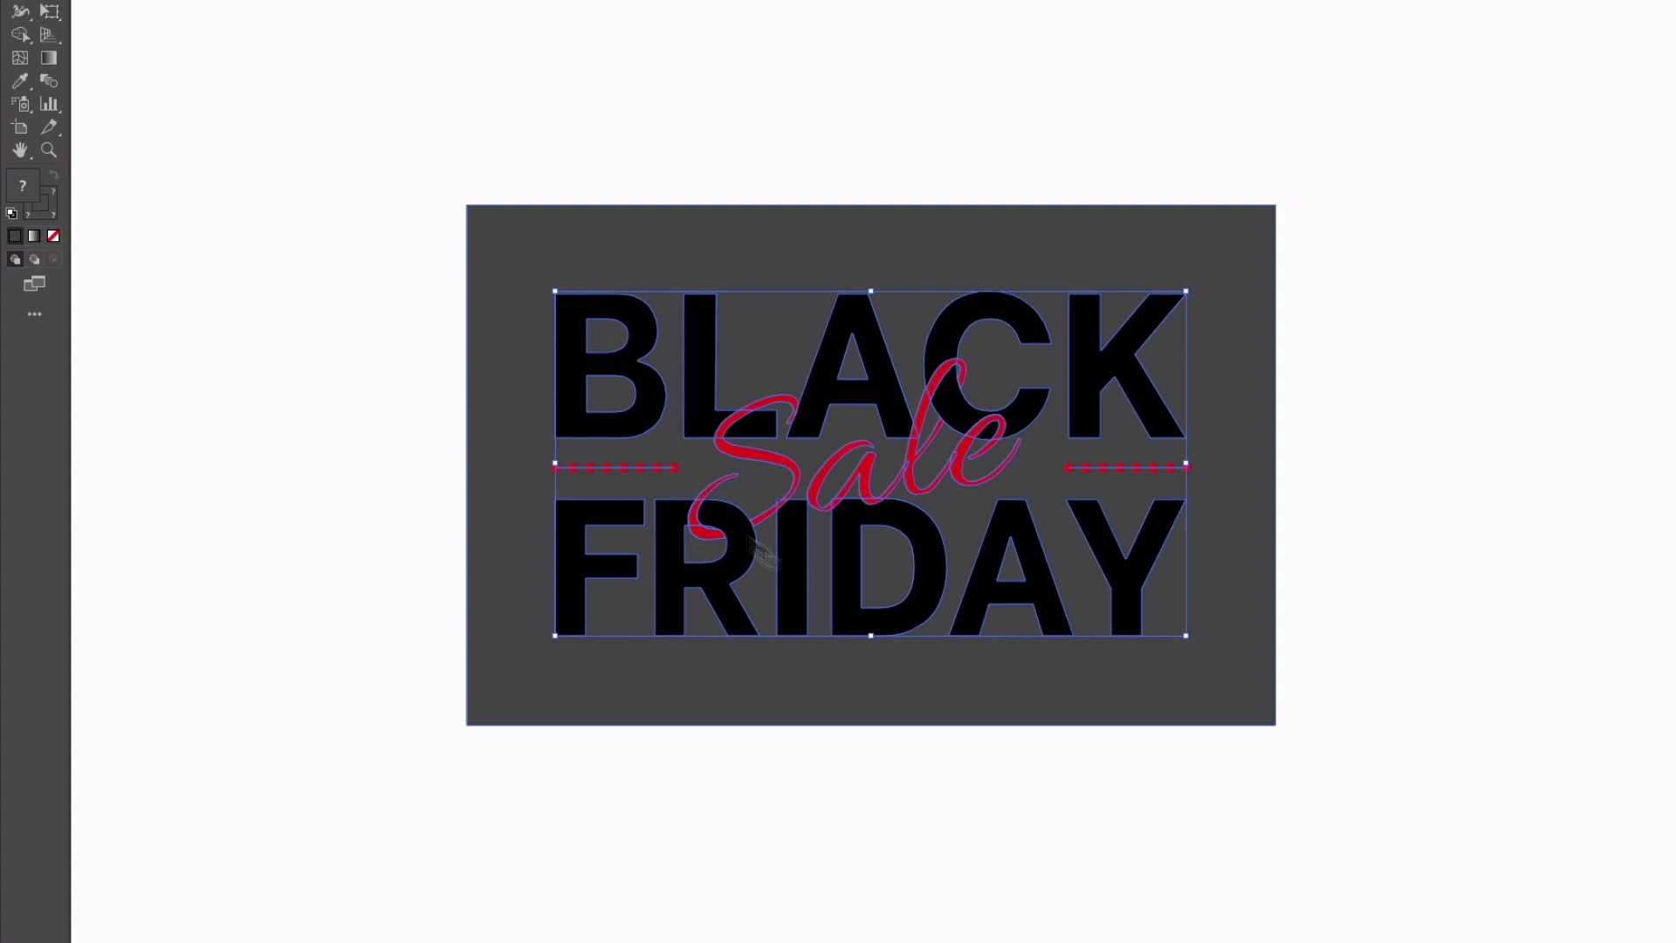
key(ctrl+x)
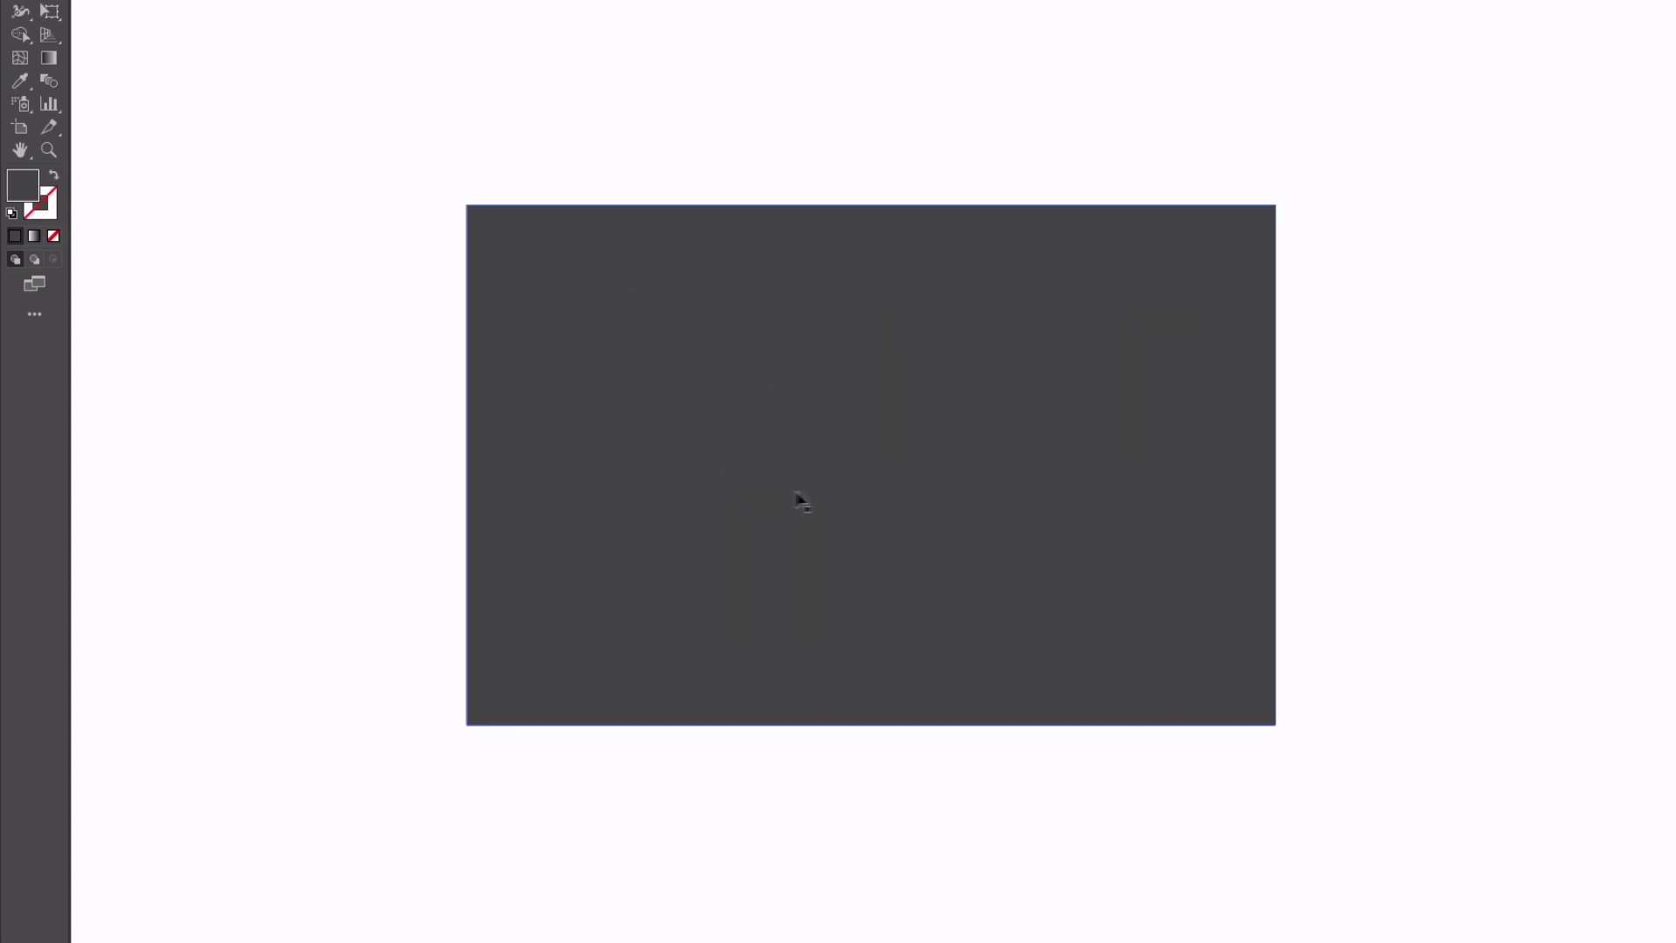
- Add an anchor point at the middle of the rectangle's right edge and paste the lettering back in place
key(p)
click(1274, 466)
key(ctrl+v)
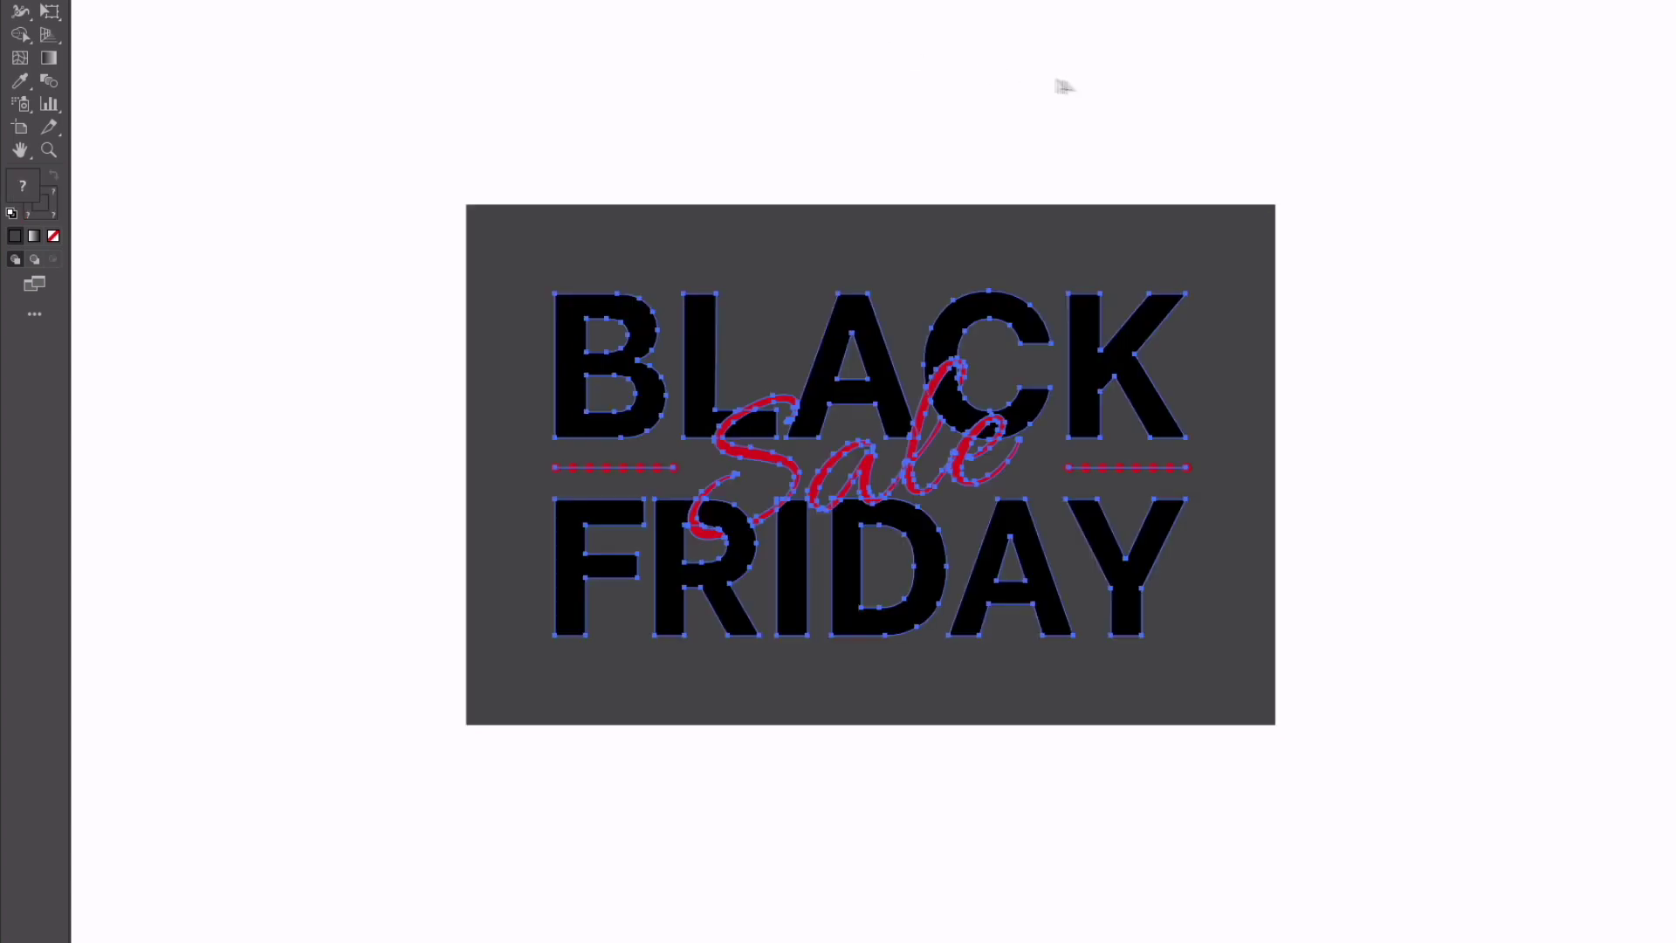
- Pull the rectangle's two right corner points horizontally outward to form a flag with a V-shaped notch
click(1150, 102)
drag(1252, 176, 1314, 248)
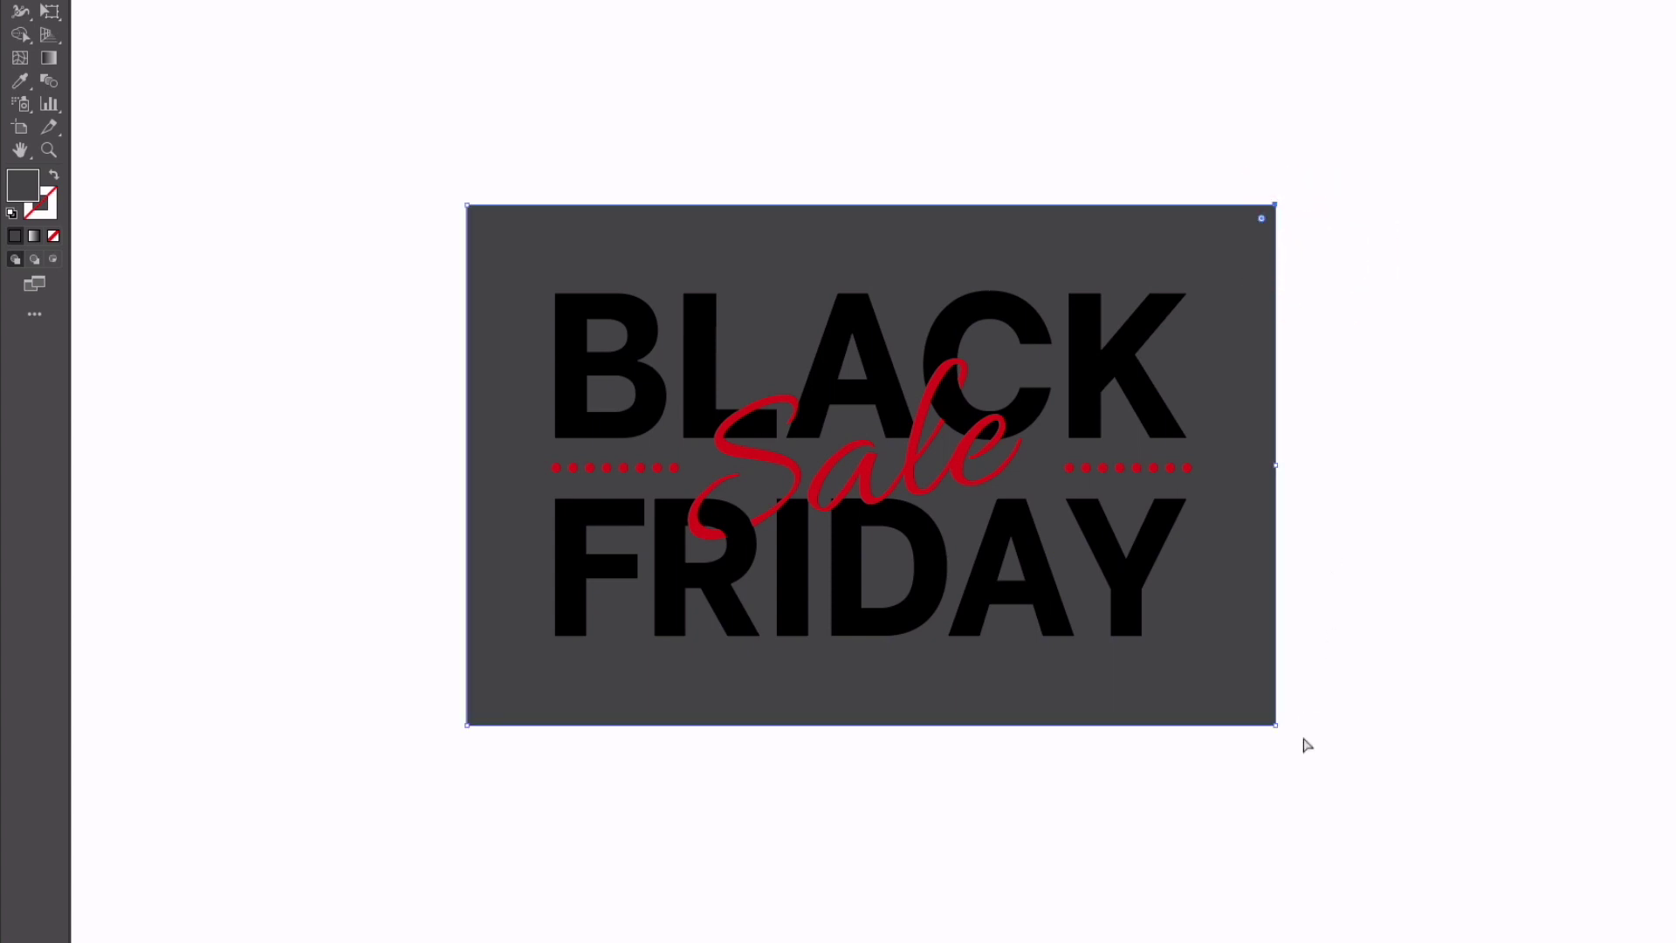
drag(1302, 750, 1168, 637)
drag(1273, 728, 1457, 726)
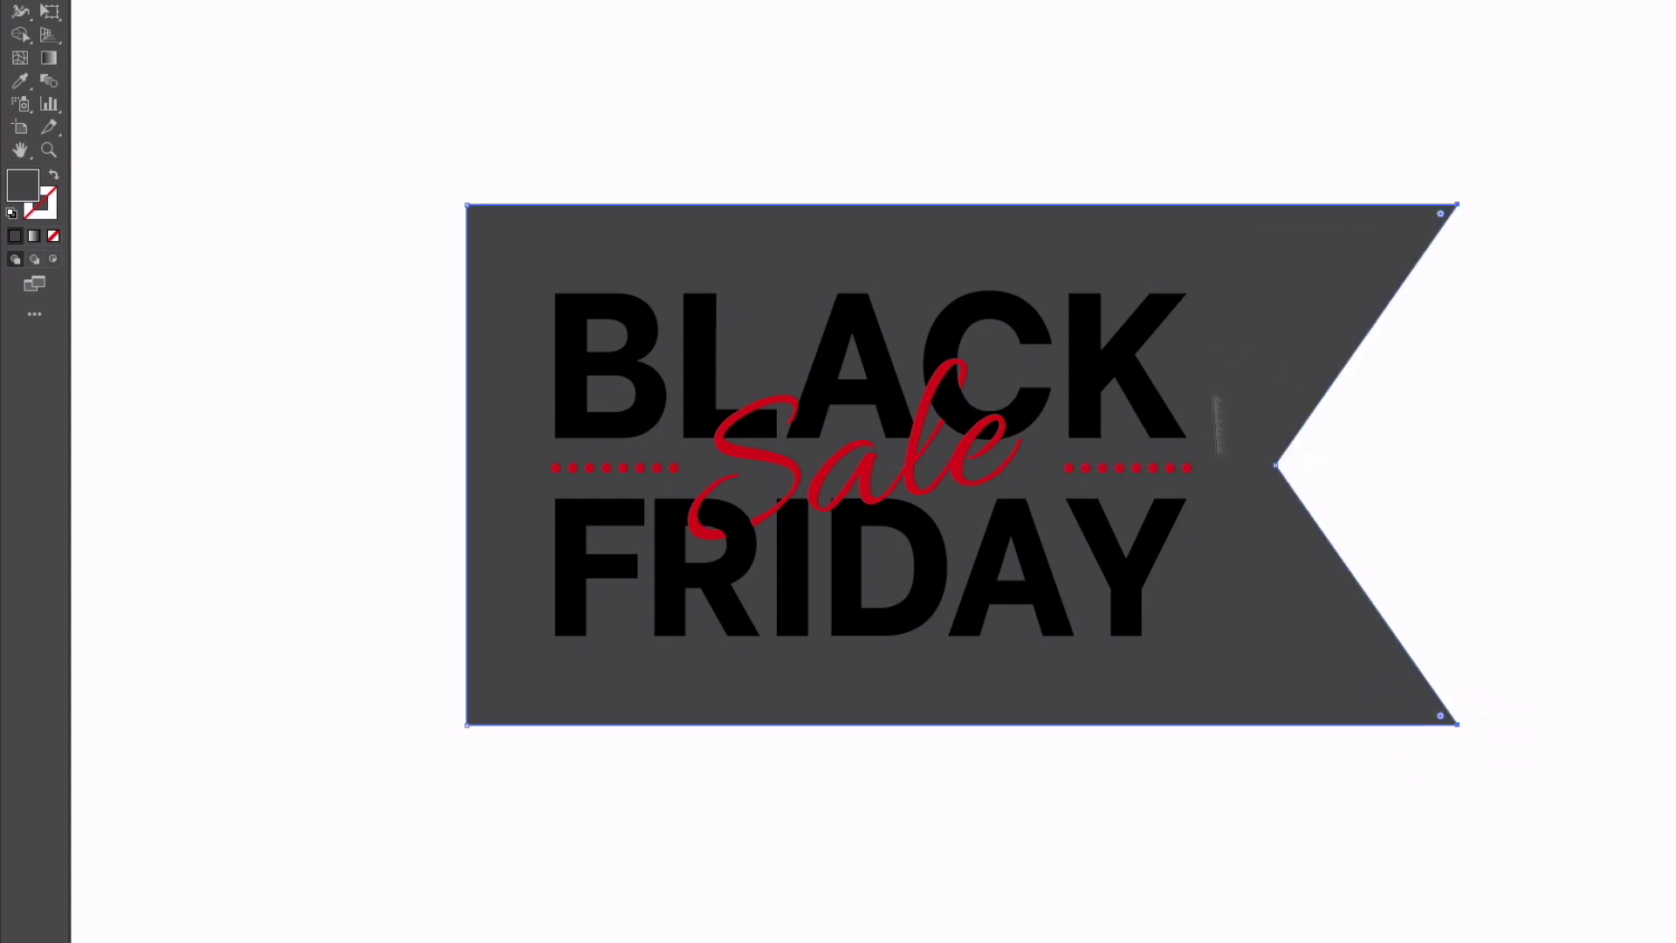
- Fill the BLACK FRIDAY lettering on the flag with white
click(583, 360)
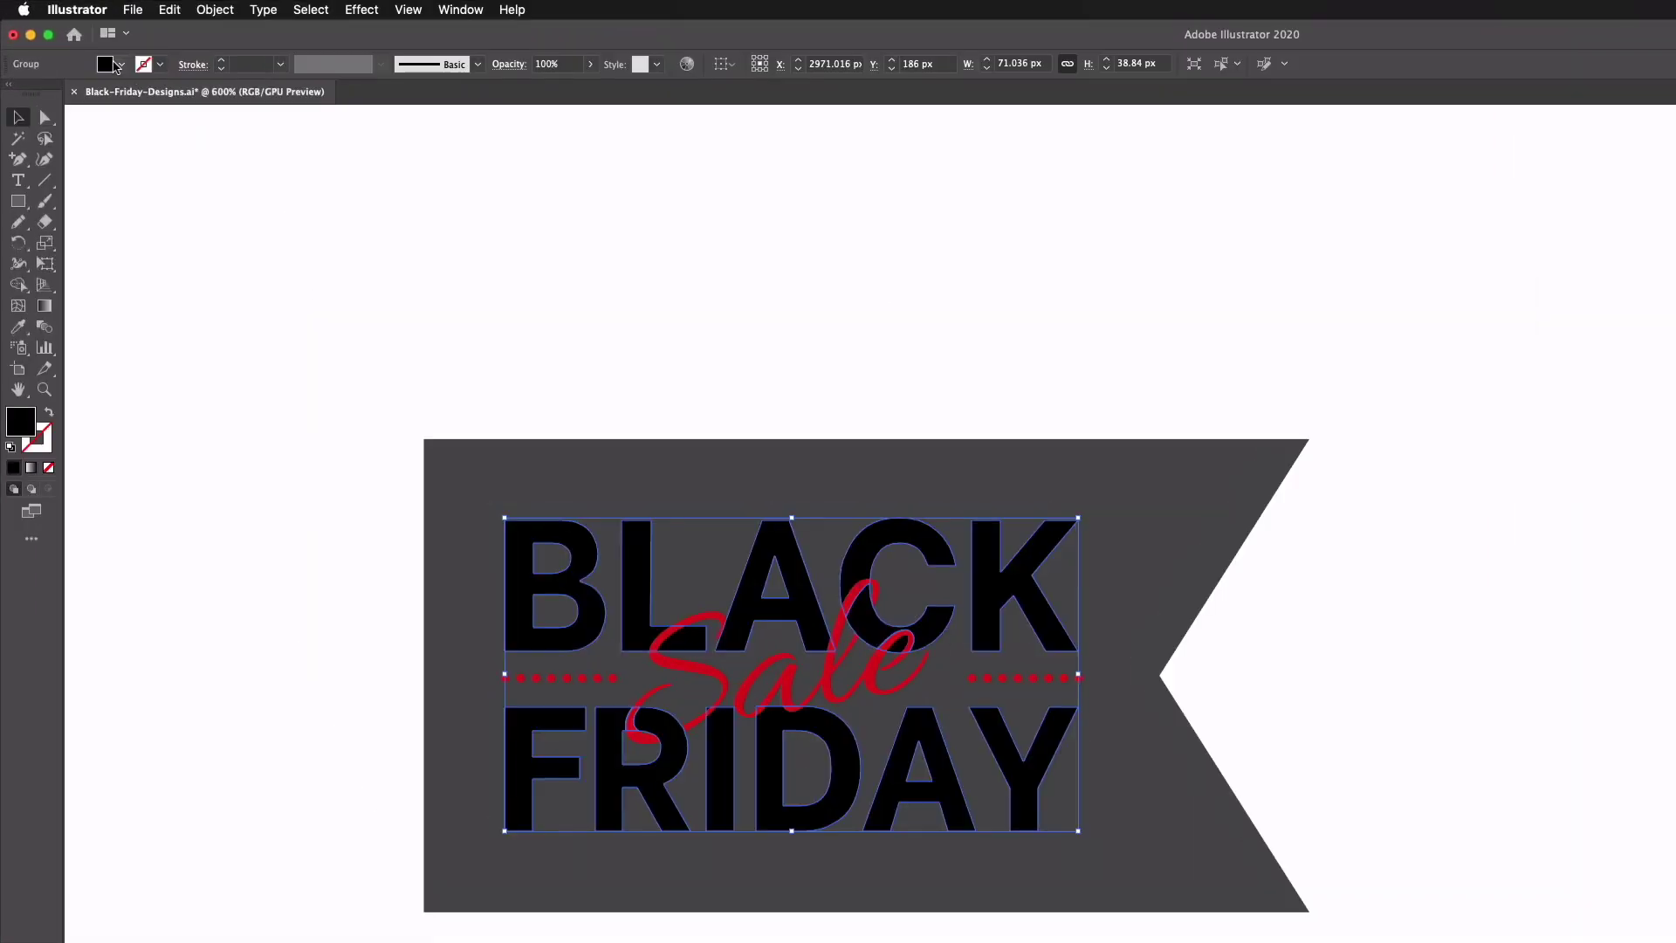
click(82, 42)
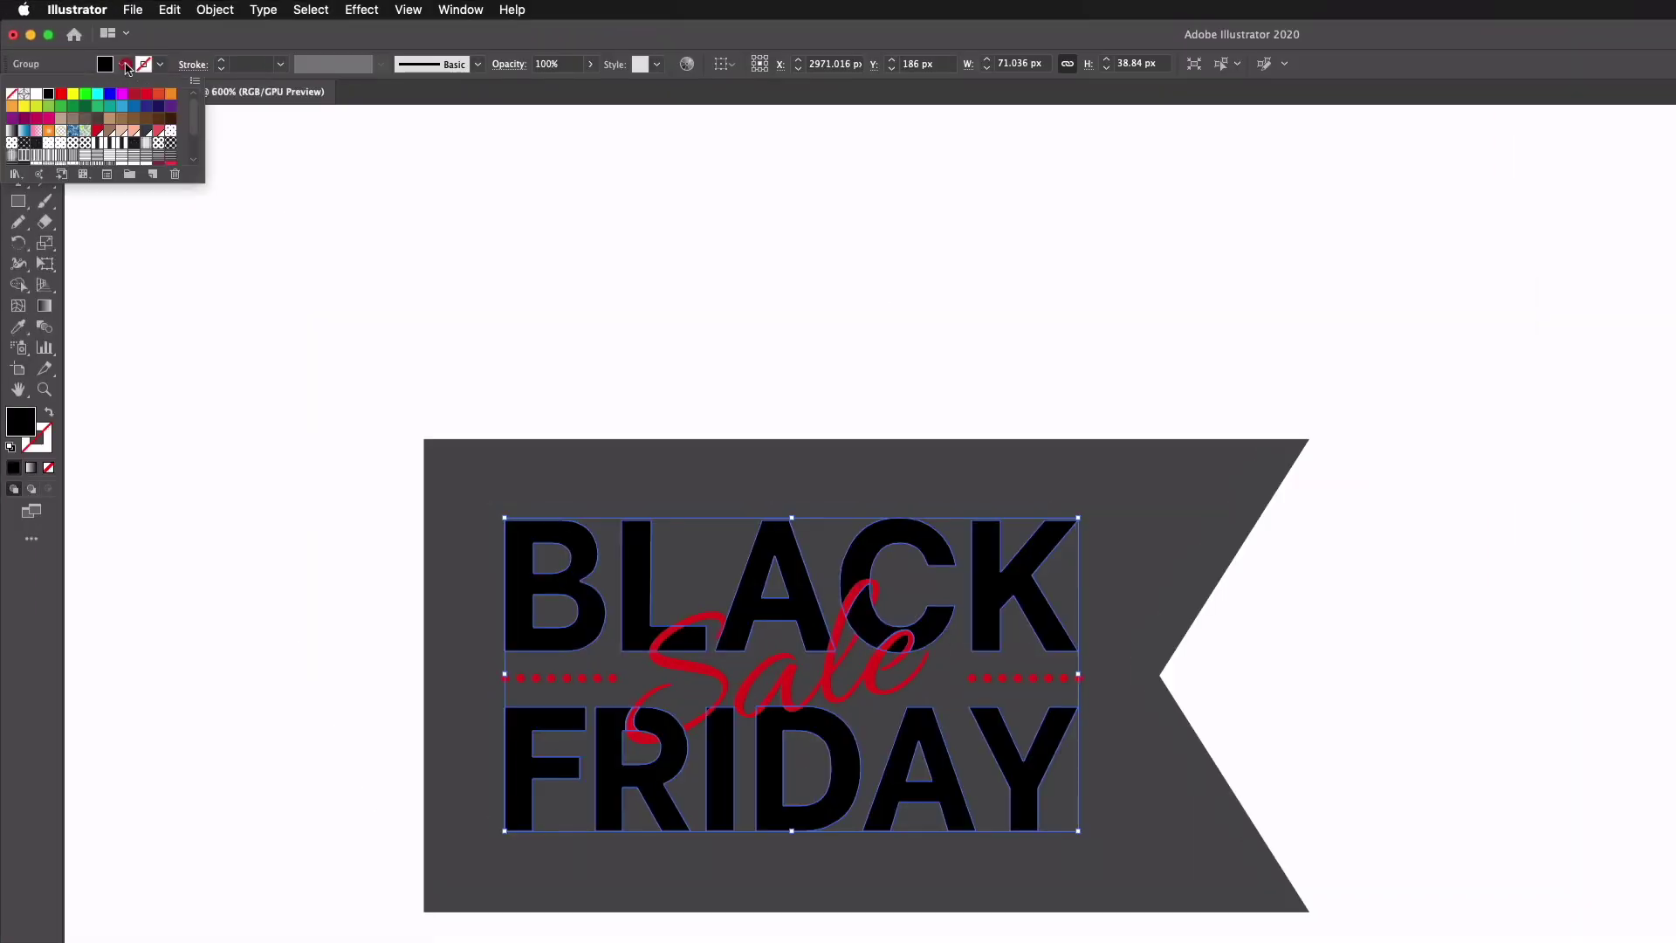
click(36, 93)
- Recolour the script Sale fill and the two dotted lines' strokes with the softer light red swatch
click(877, 593)
click(121, 65)
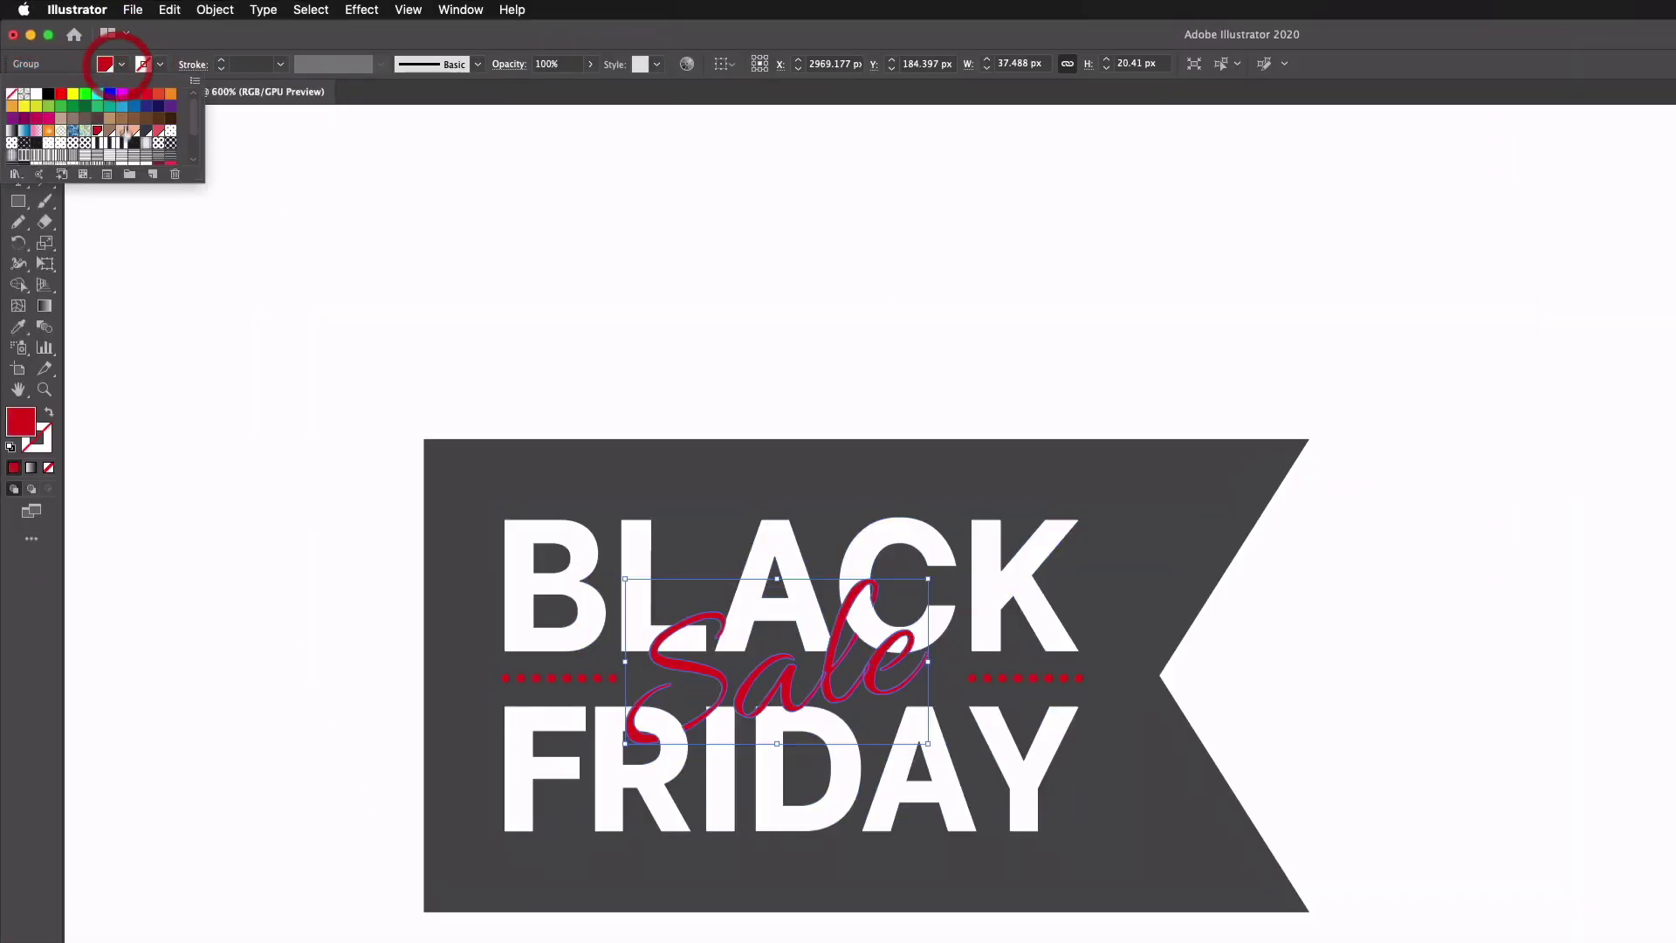
click(158, 140)
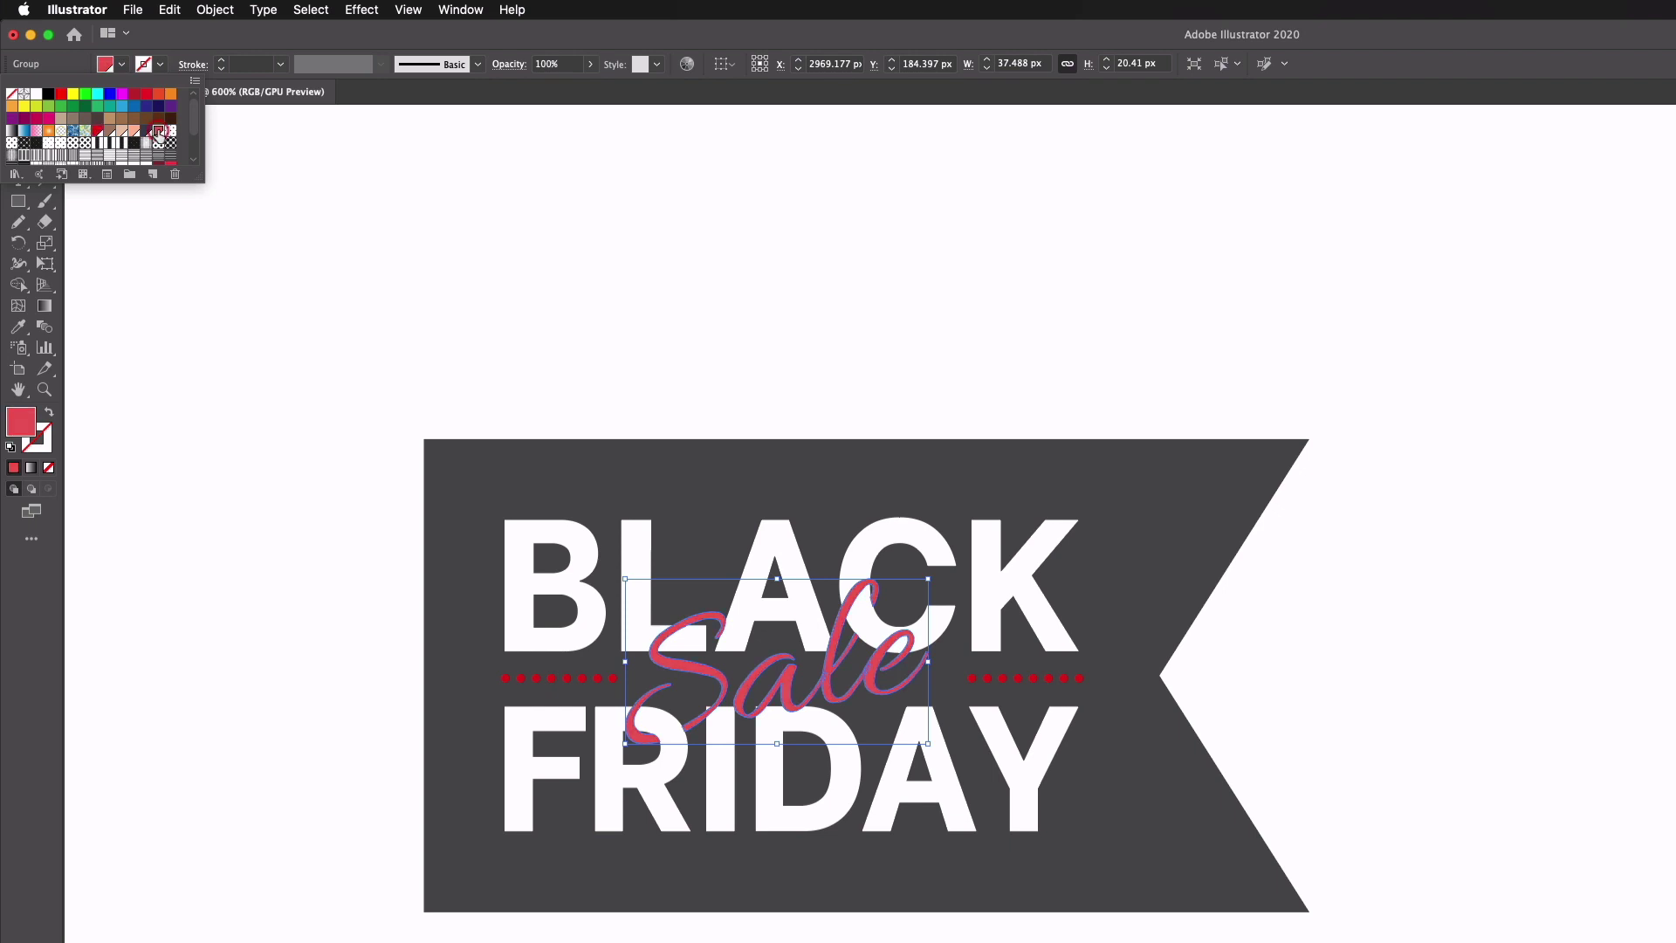
click(995, 677)
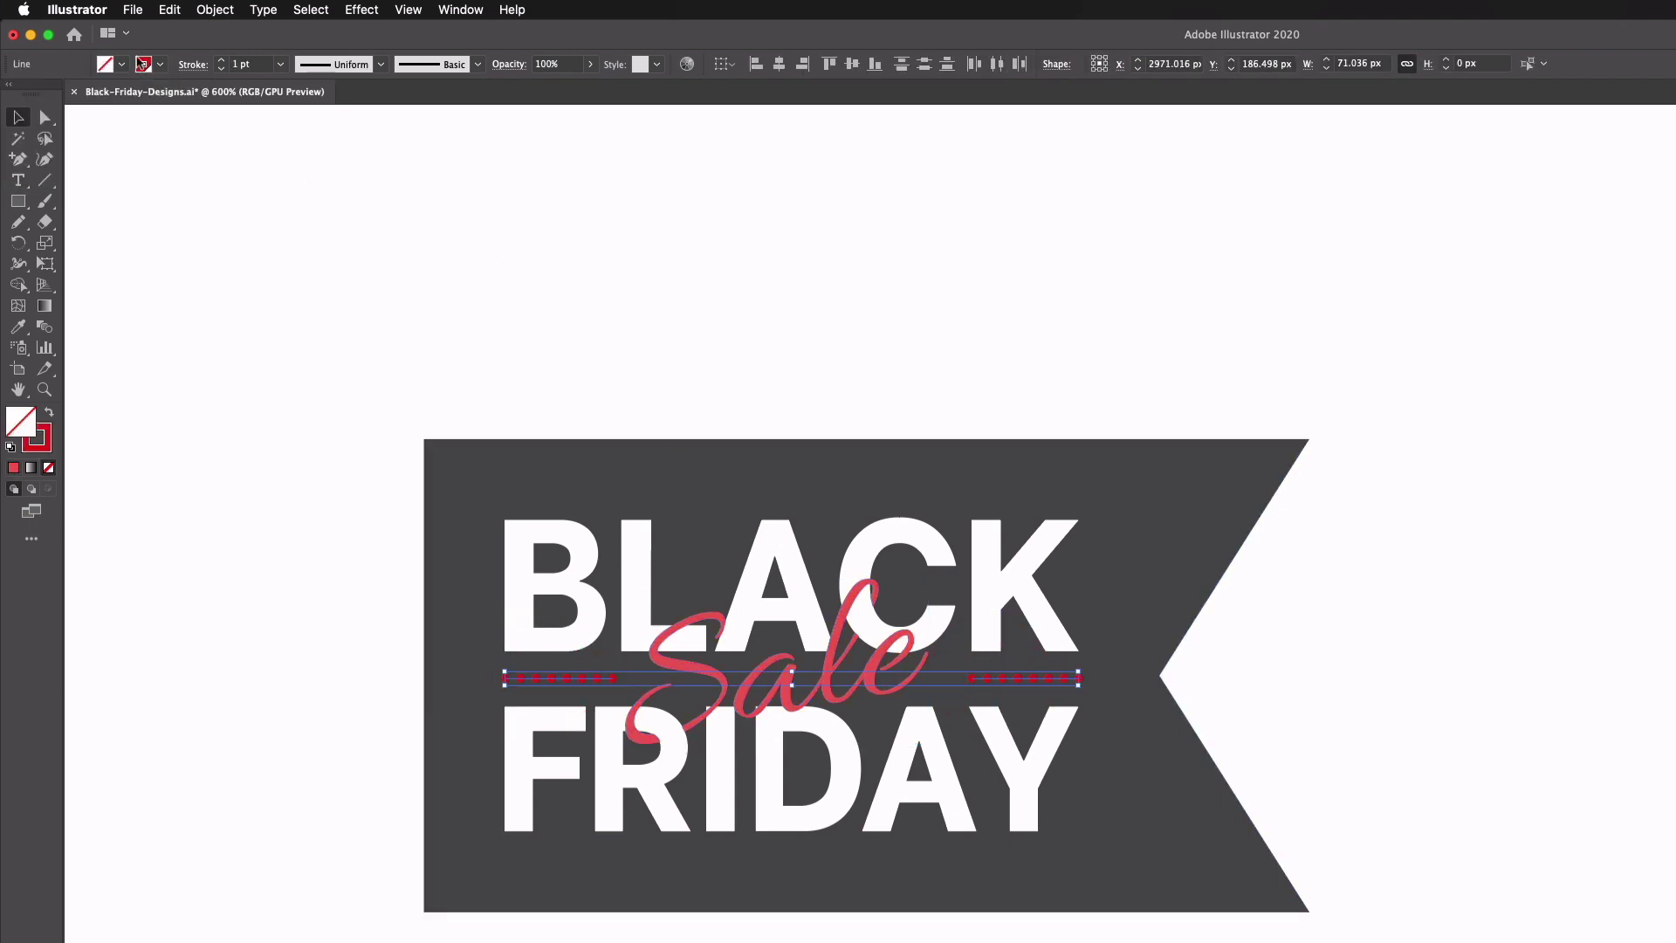
click(573, 348)
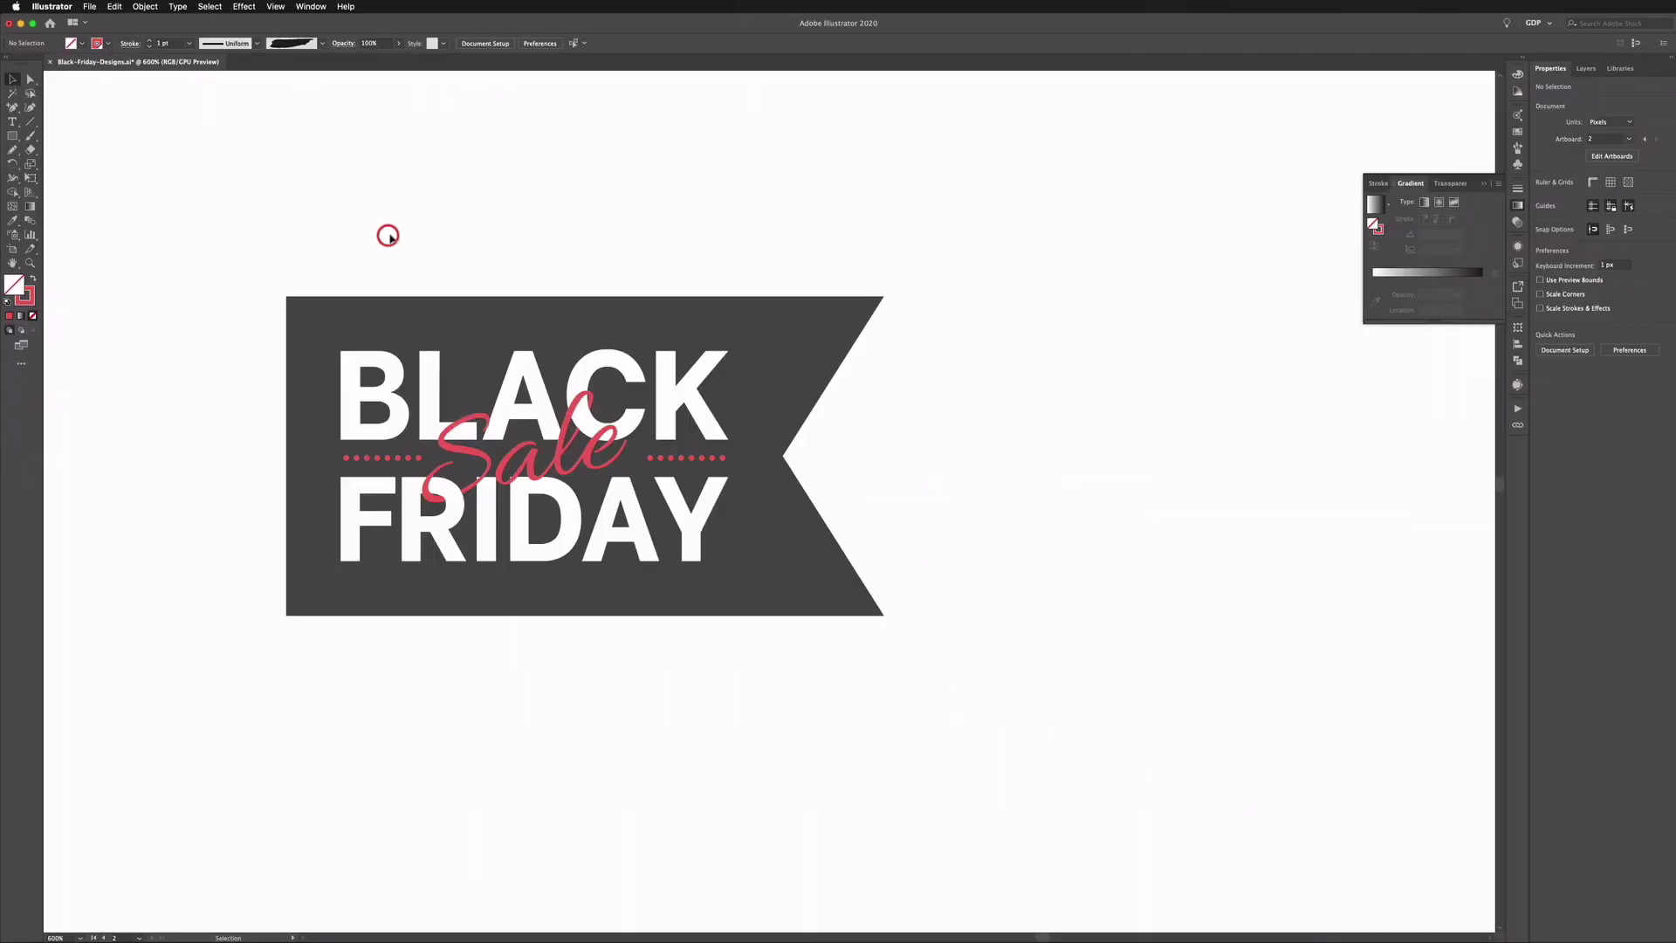
scroll(585, 353, right, 2)
click(353, 241)
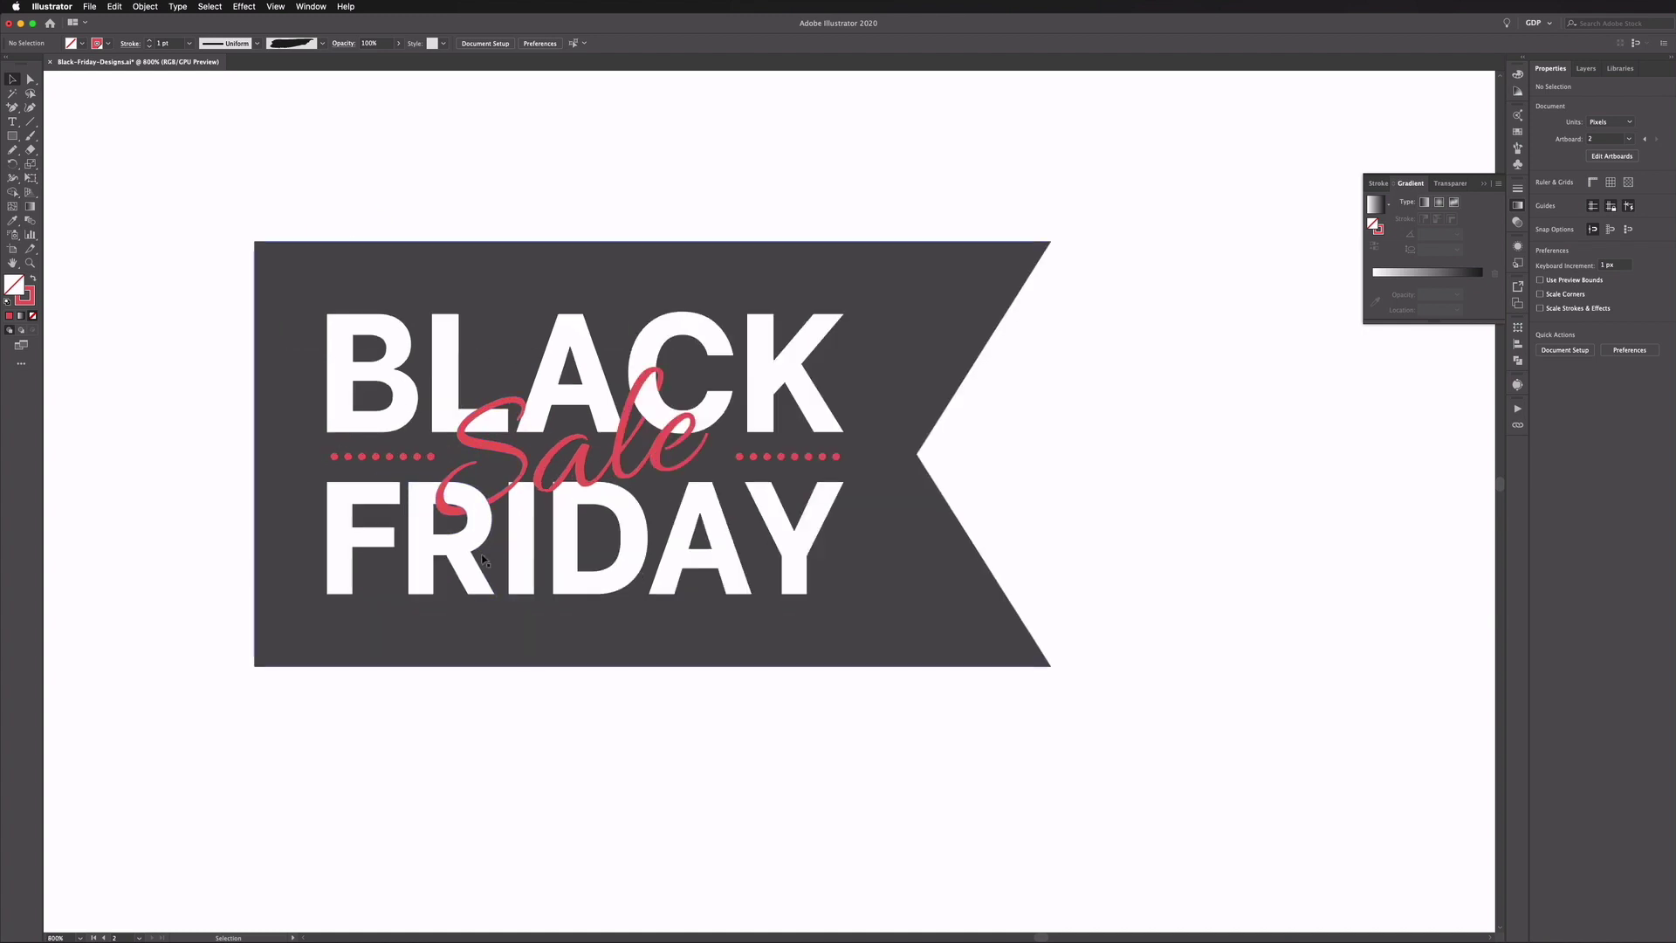
click(105, 383)
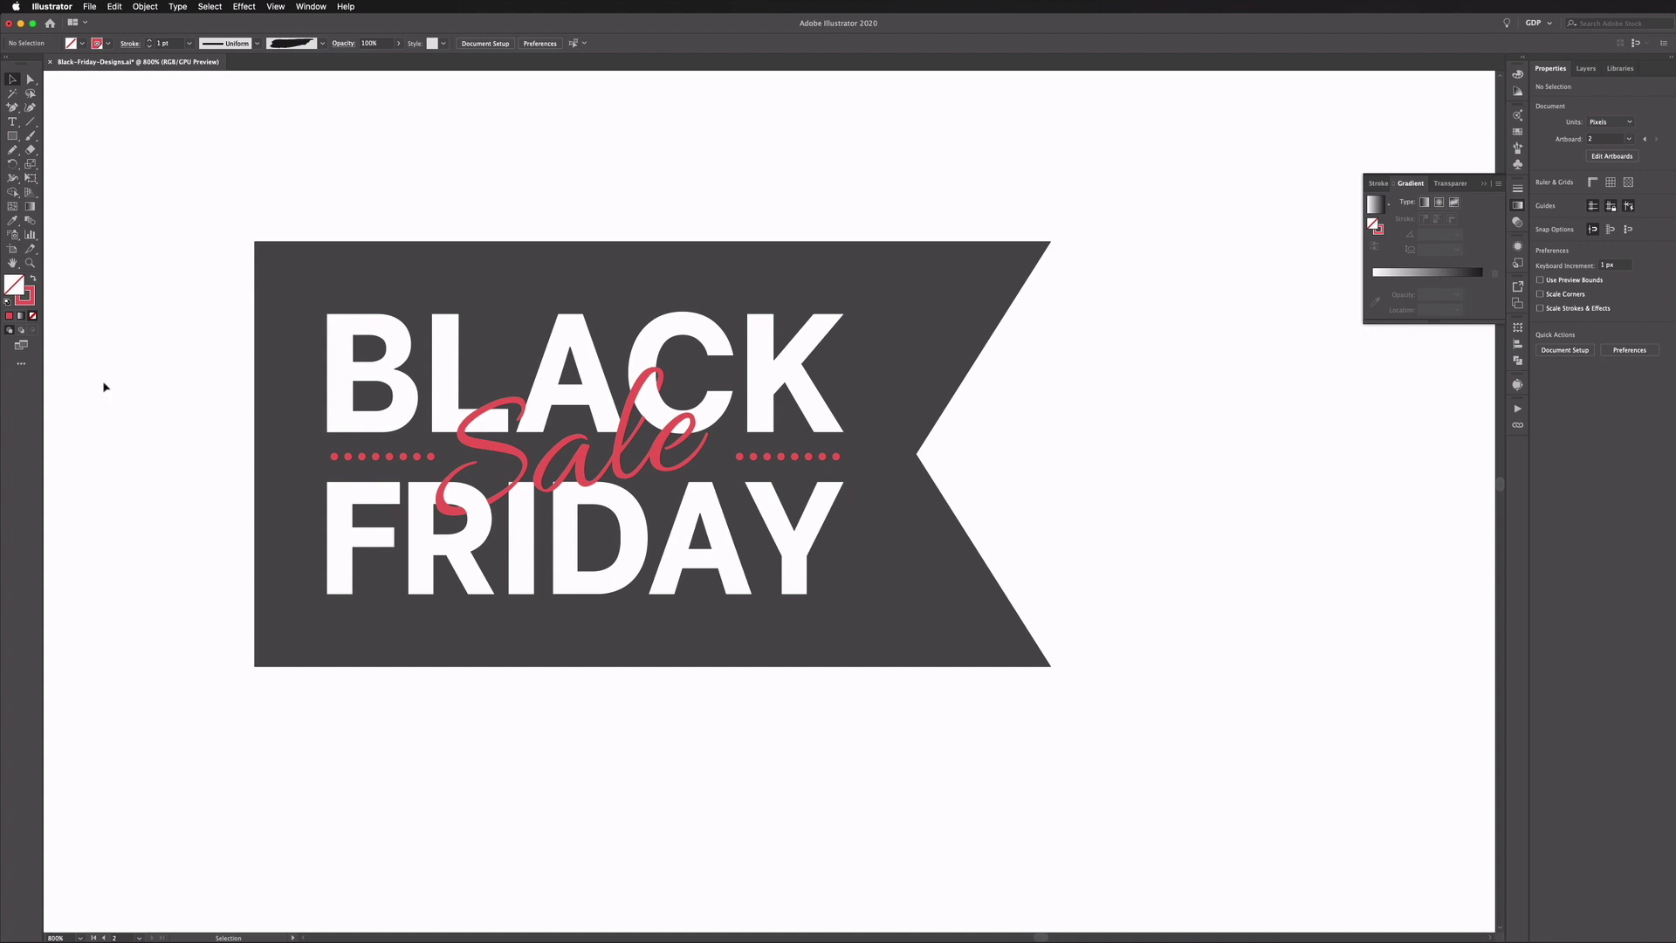
scroll(104, 387, left, 1)
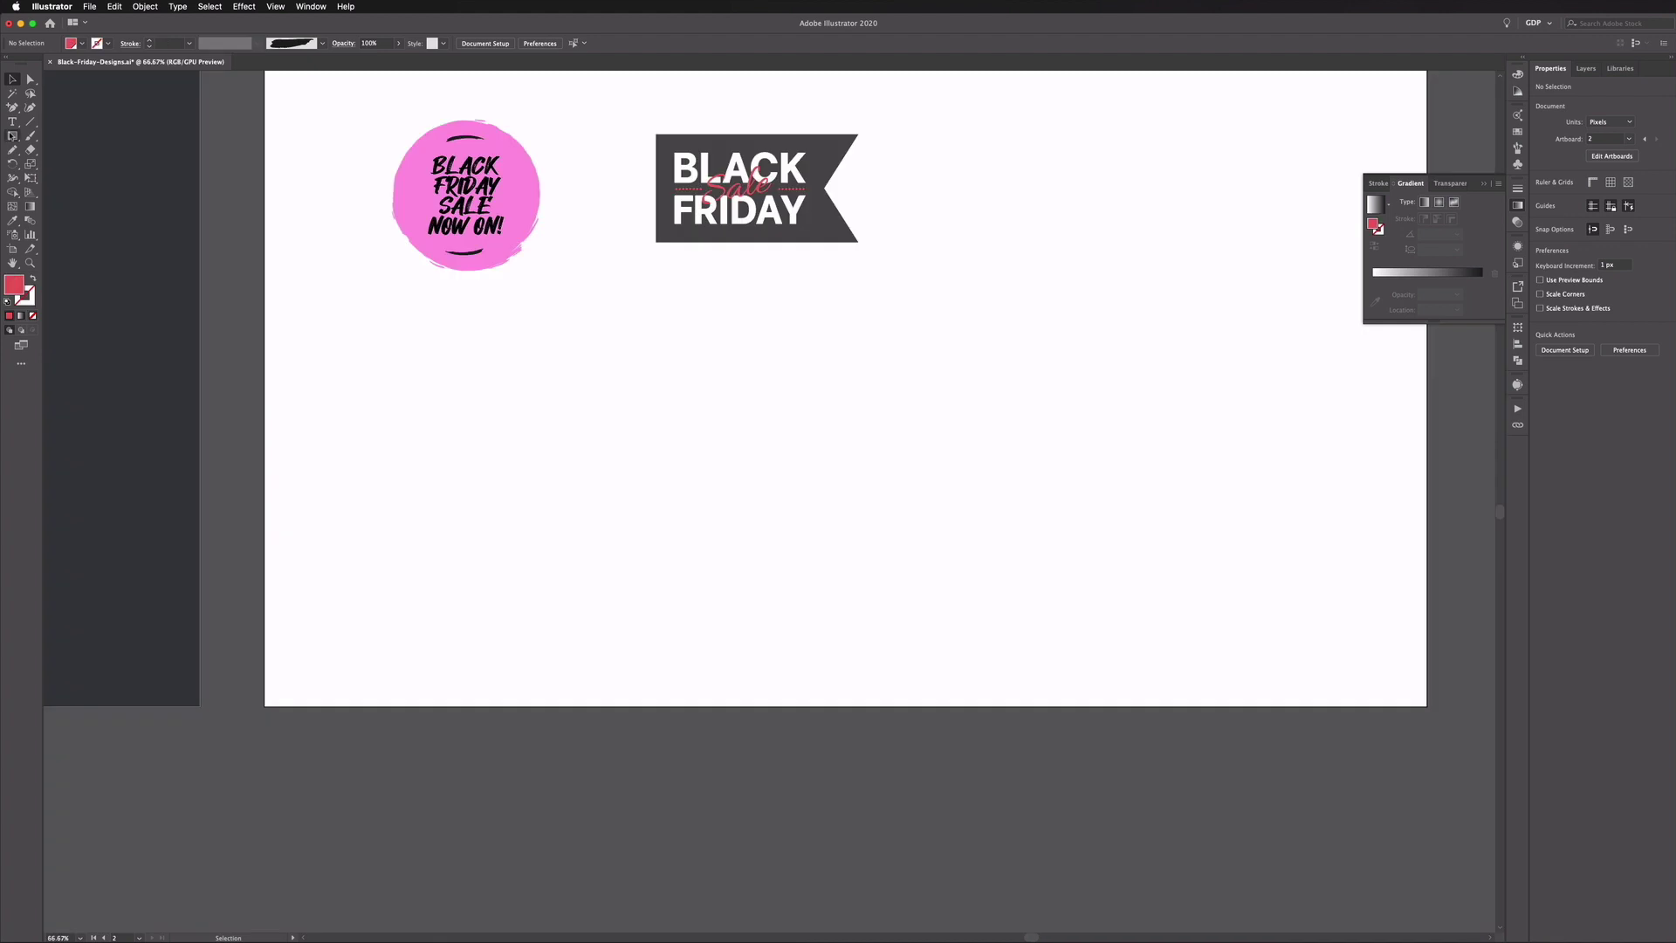
- Add the text "Black Friday" on two lines in the empty area below the pink badge
click(13, 121)
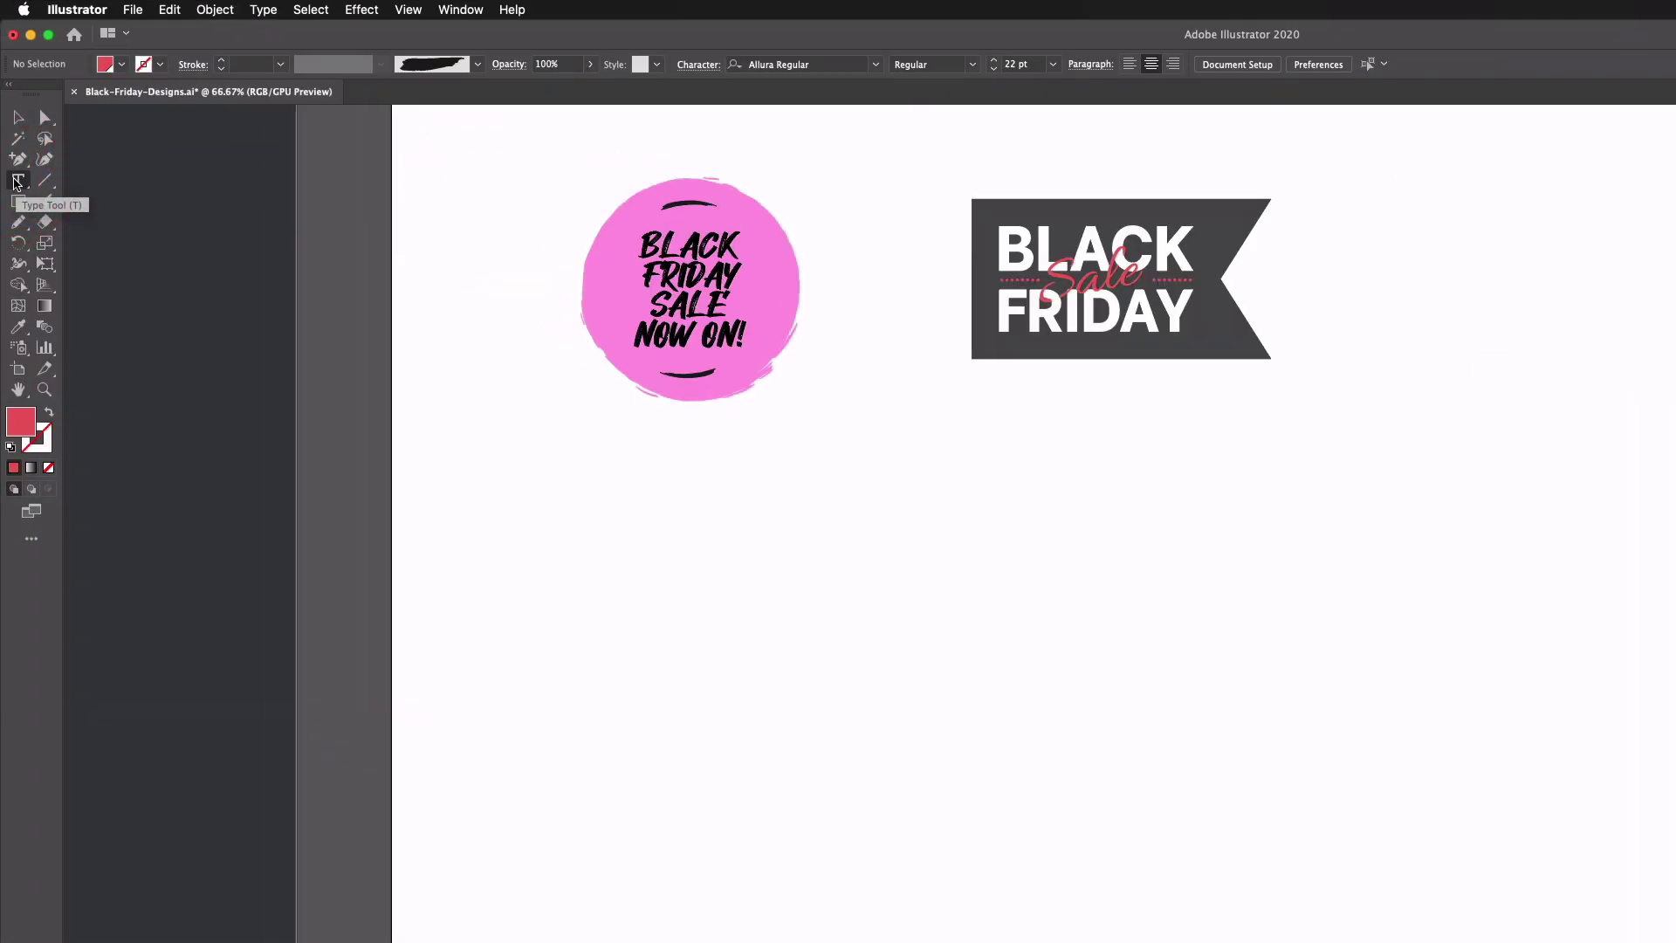
click(759, 668)
text(Black Friday)
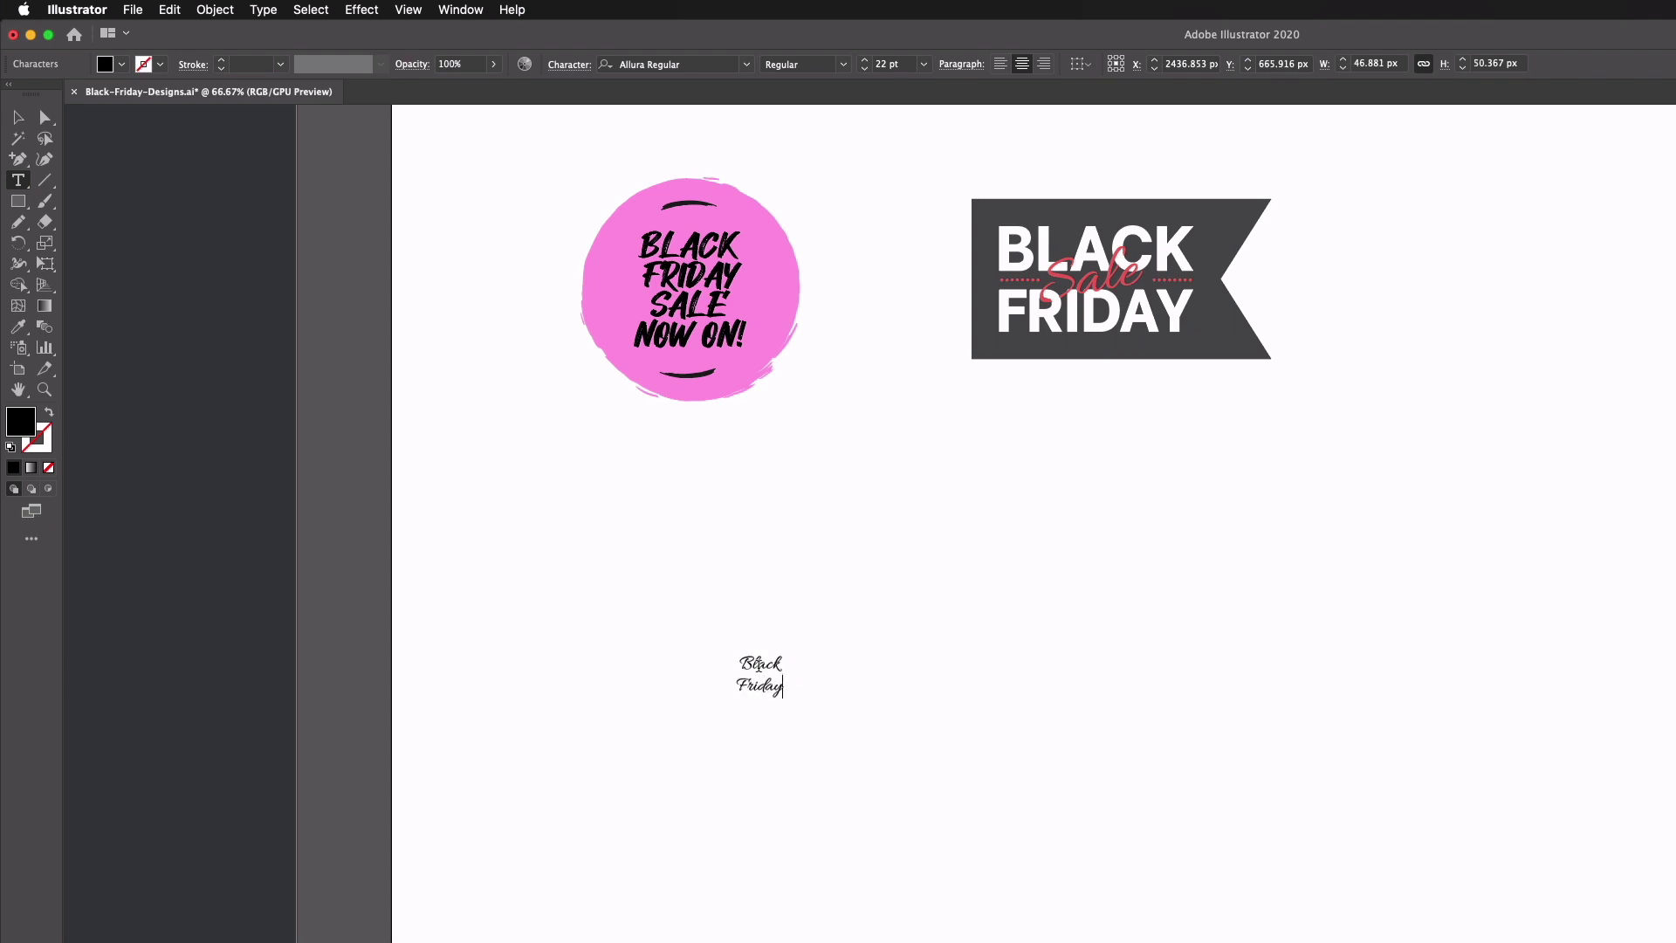
- Set the new Black Friday text to Gilroy ExtraBold in all caps, aligned left
key(ctrl+a)
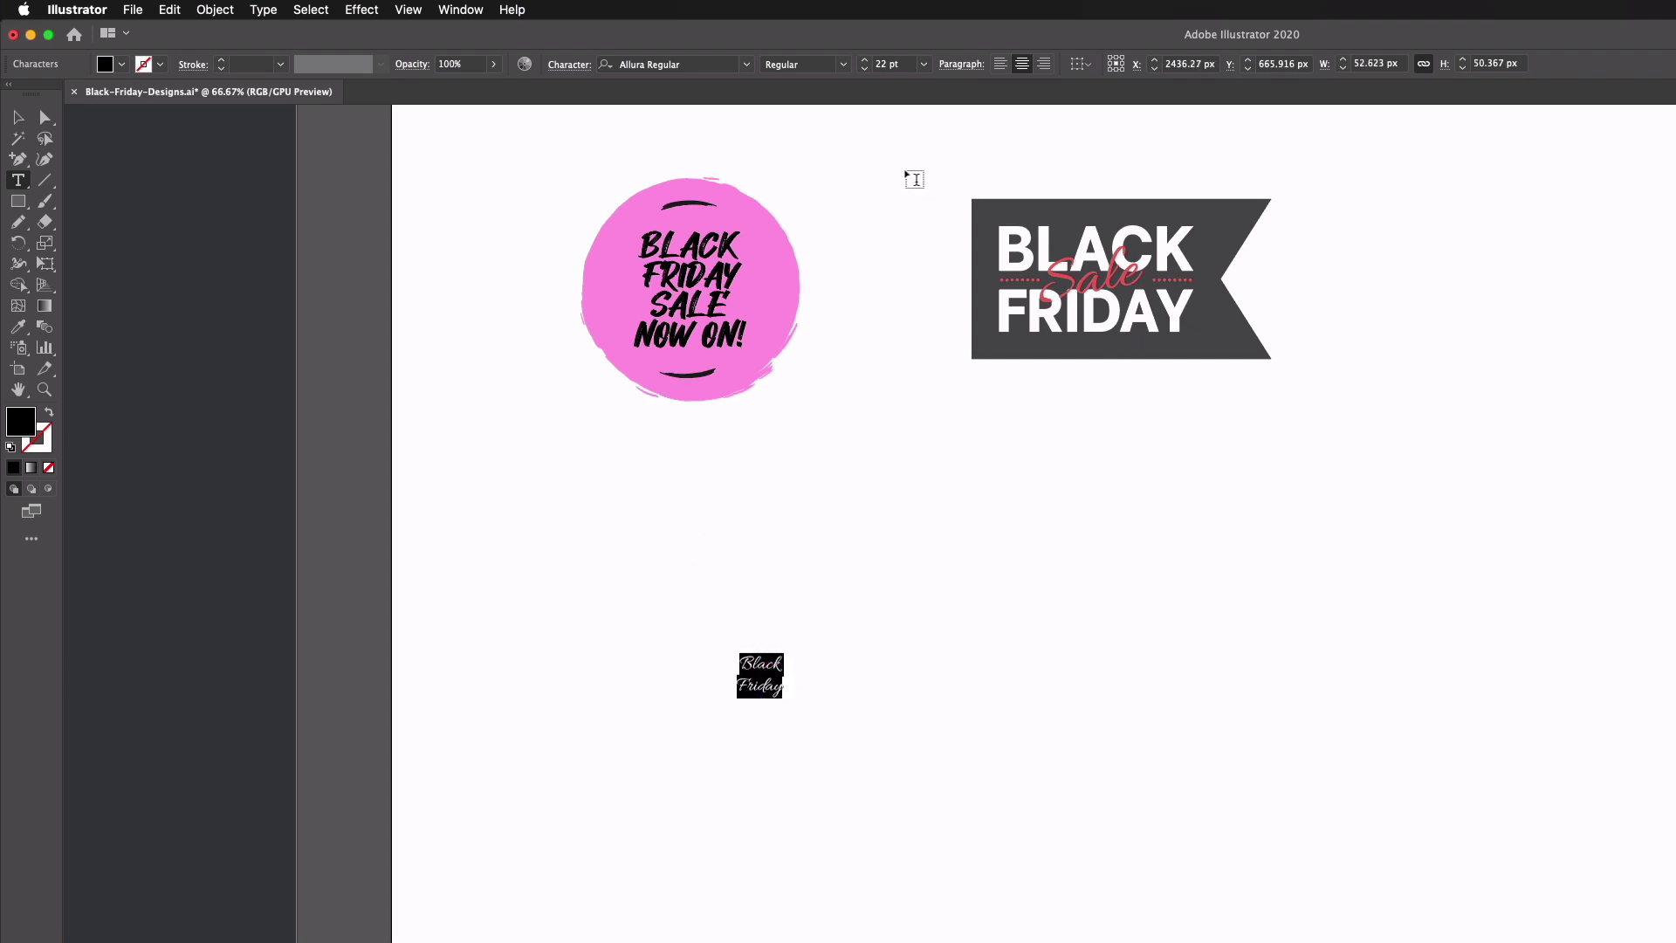
click(747, 64)
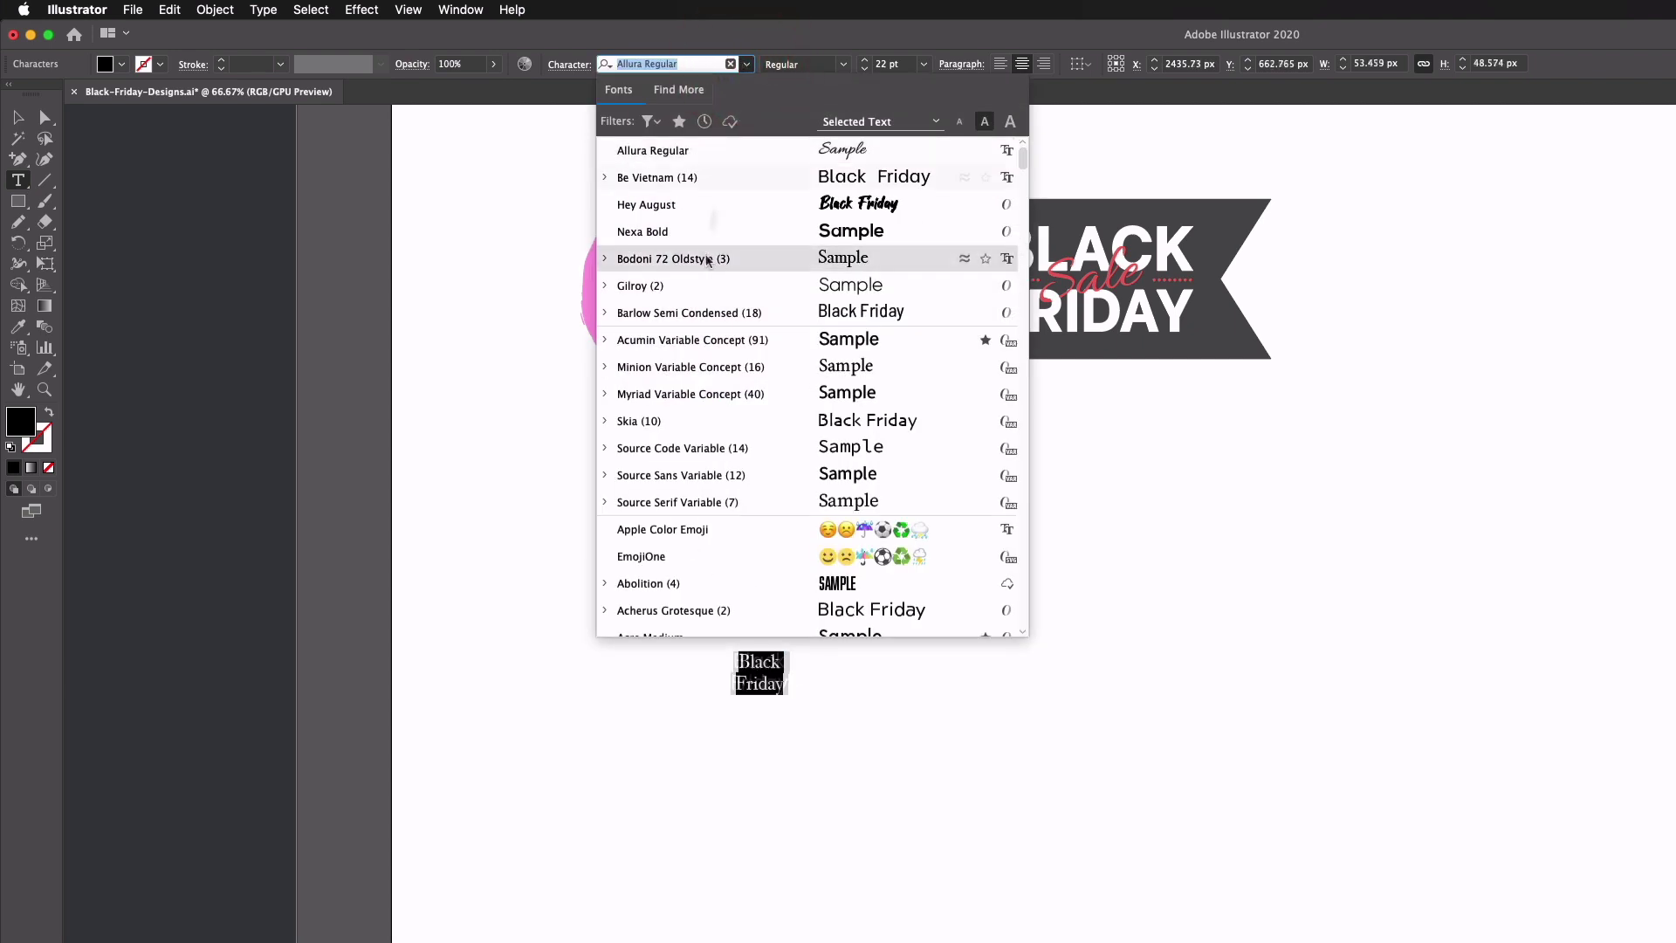
text(gil)
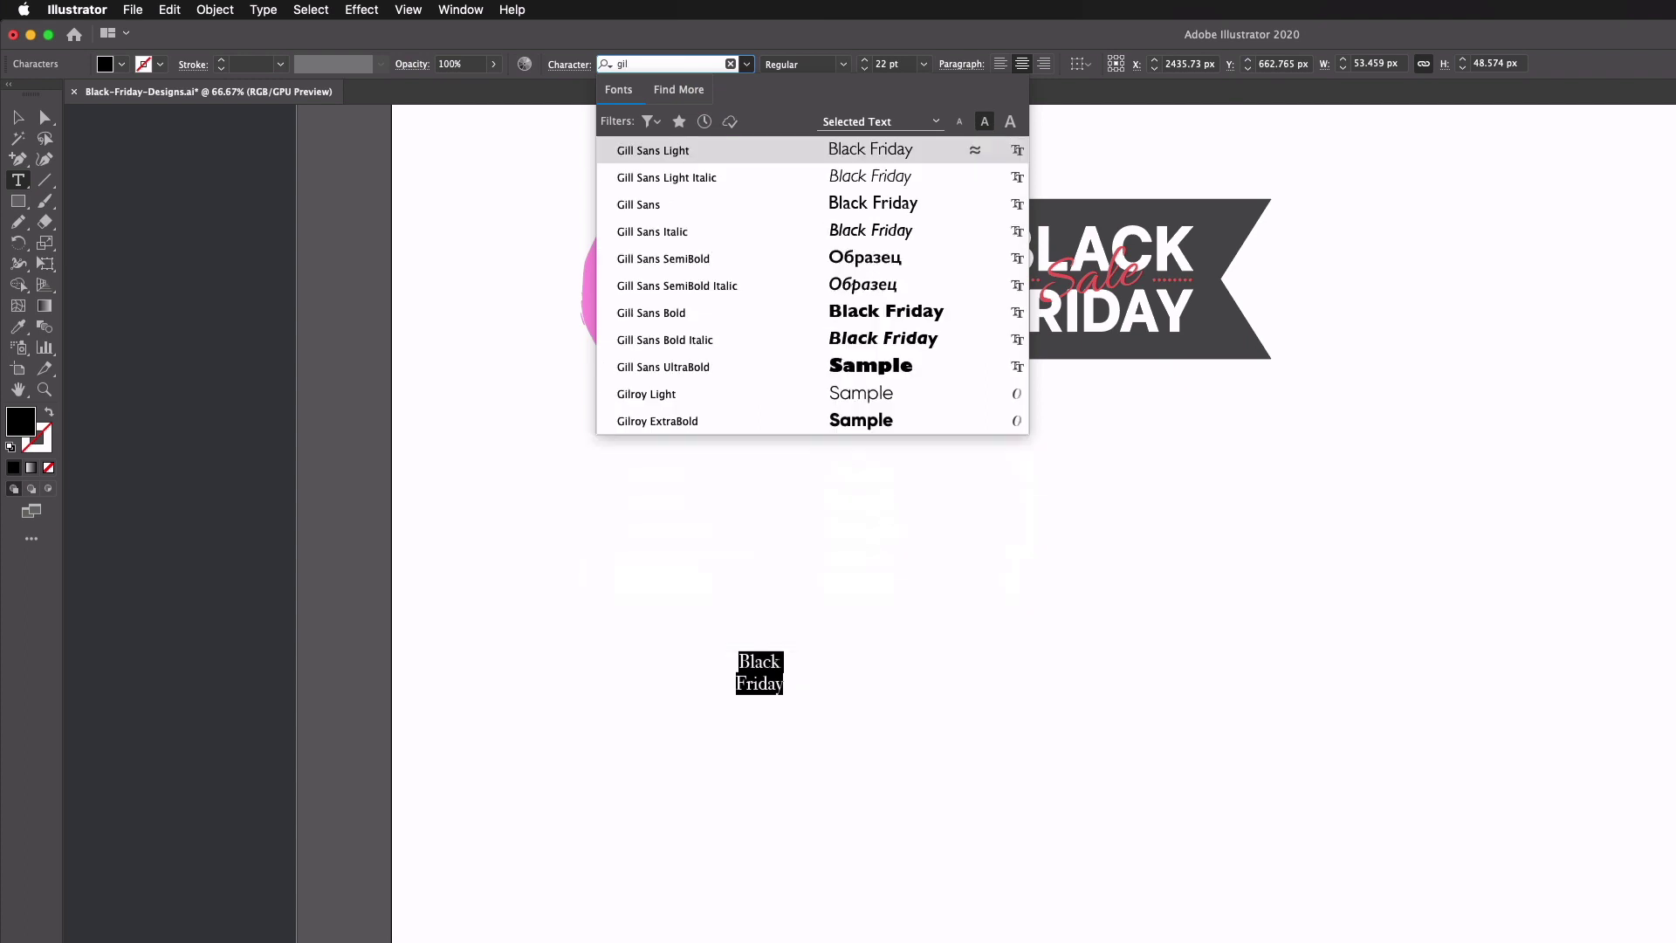
click(754, 427)
click(569, 64)
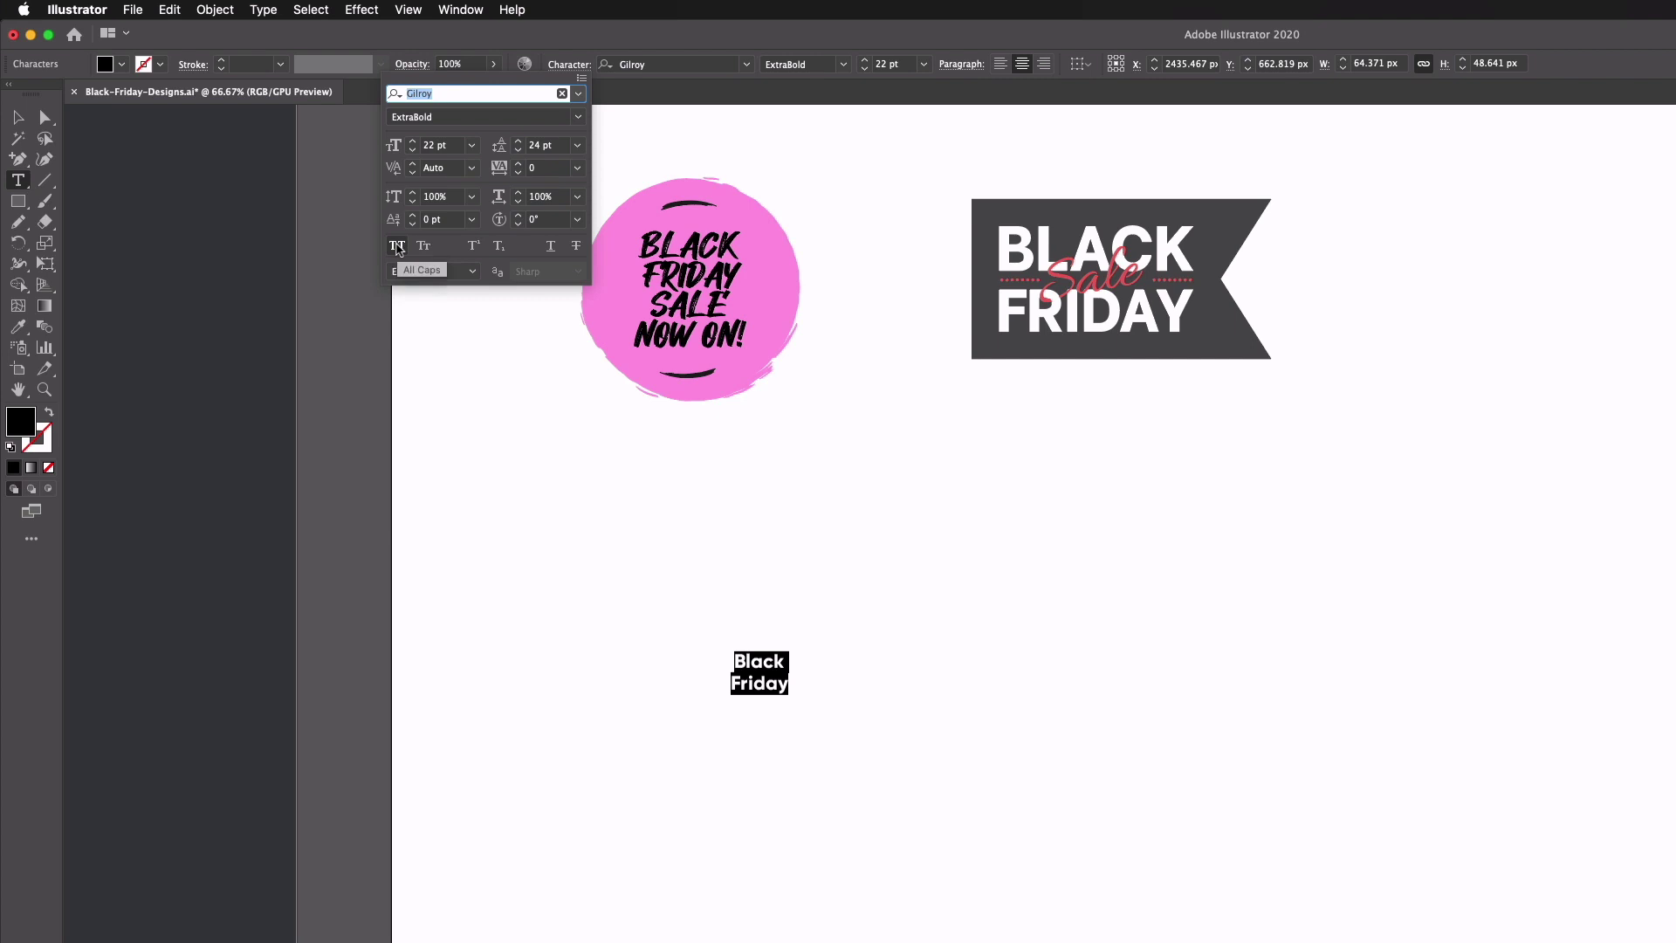
click(397, 245)
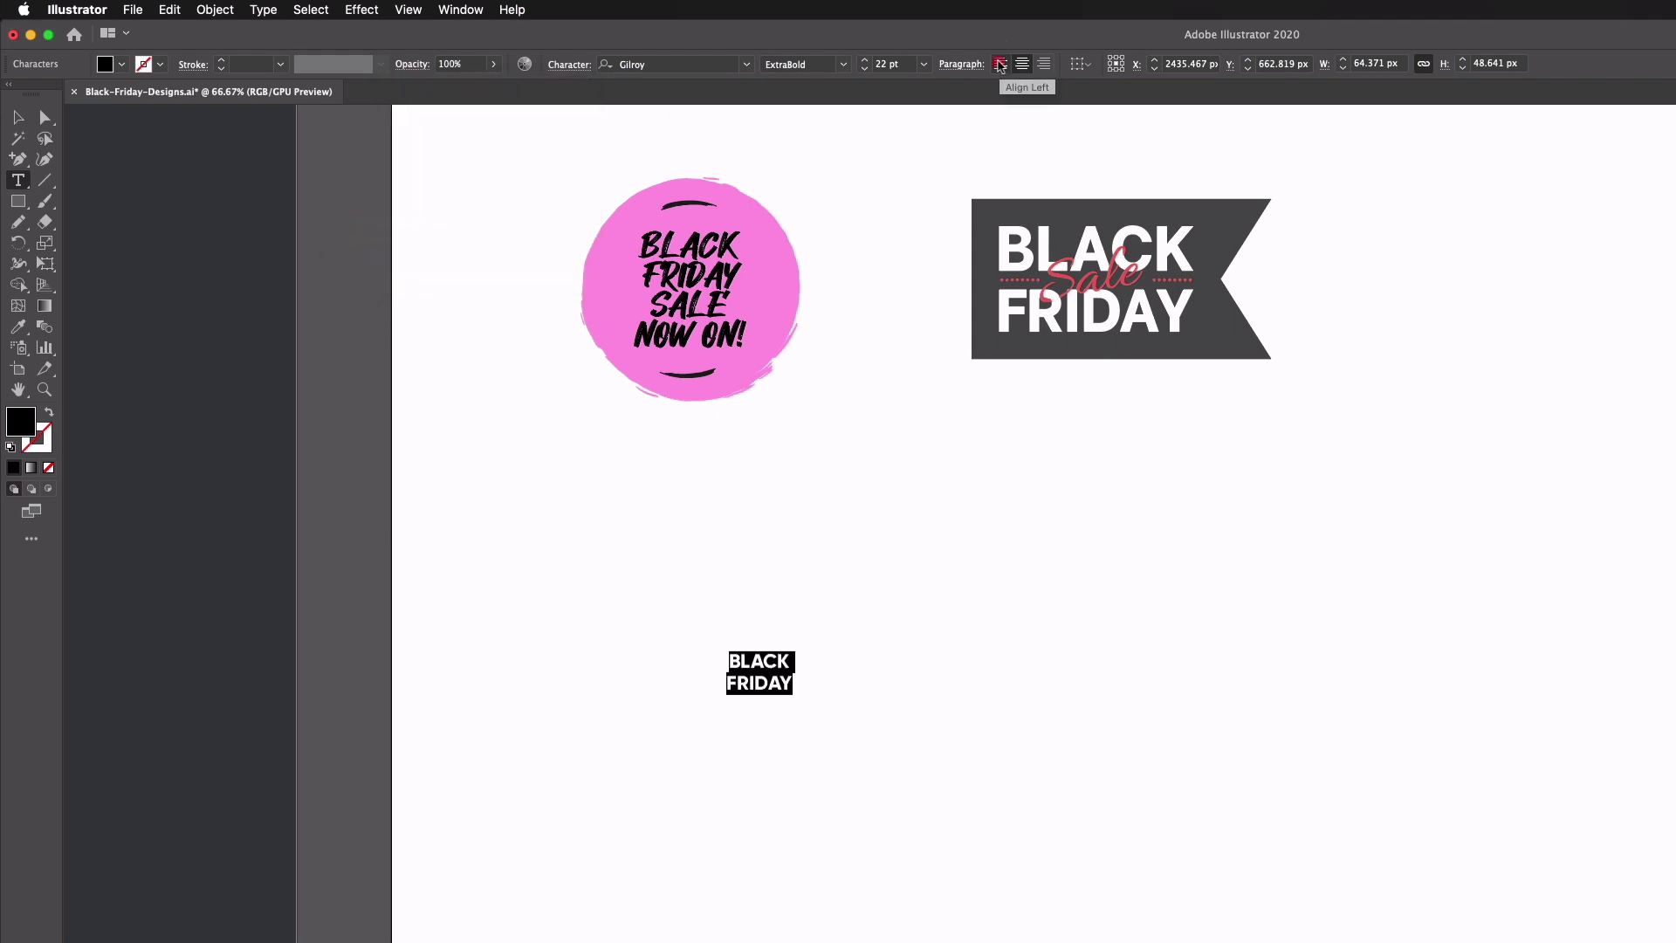
click(998, 64)
- Copy the BLACK FRIDAY text down and to the right, and change the copy to "Sale" in Mr Dafoe Regular
drag(634, 430, 912, 523)
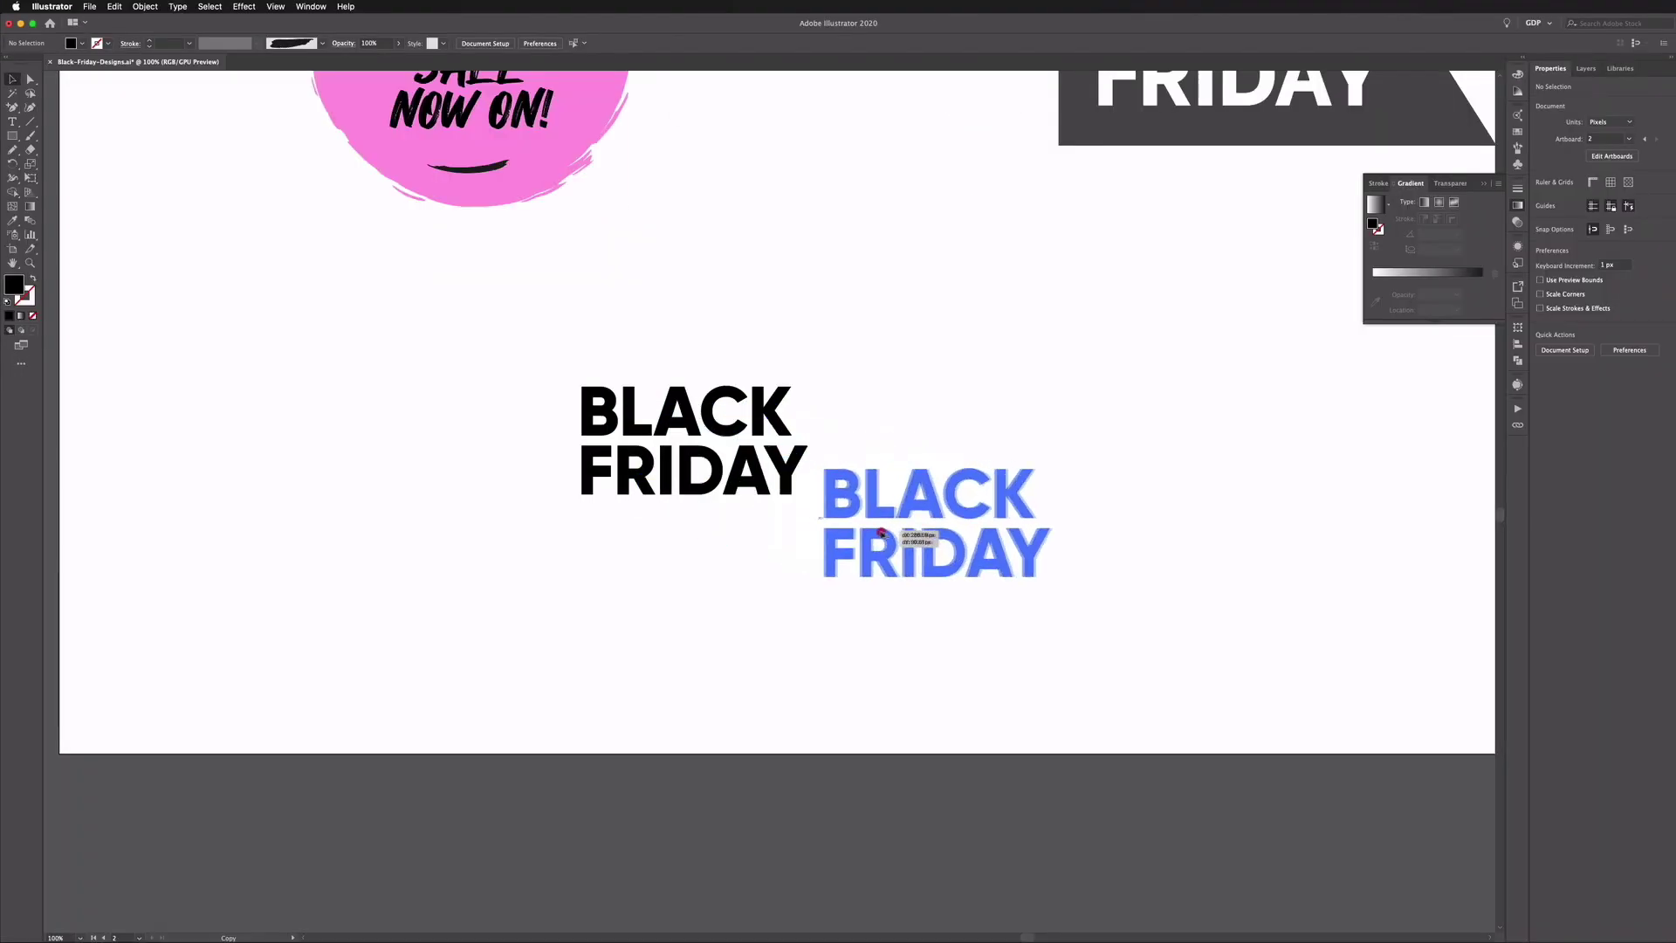
key(super+a)
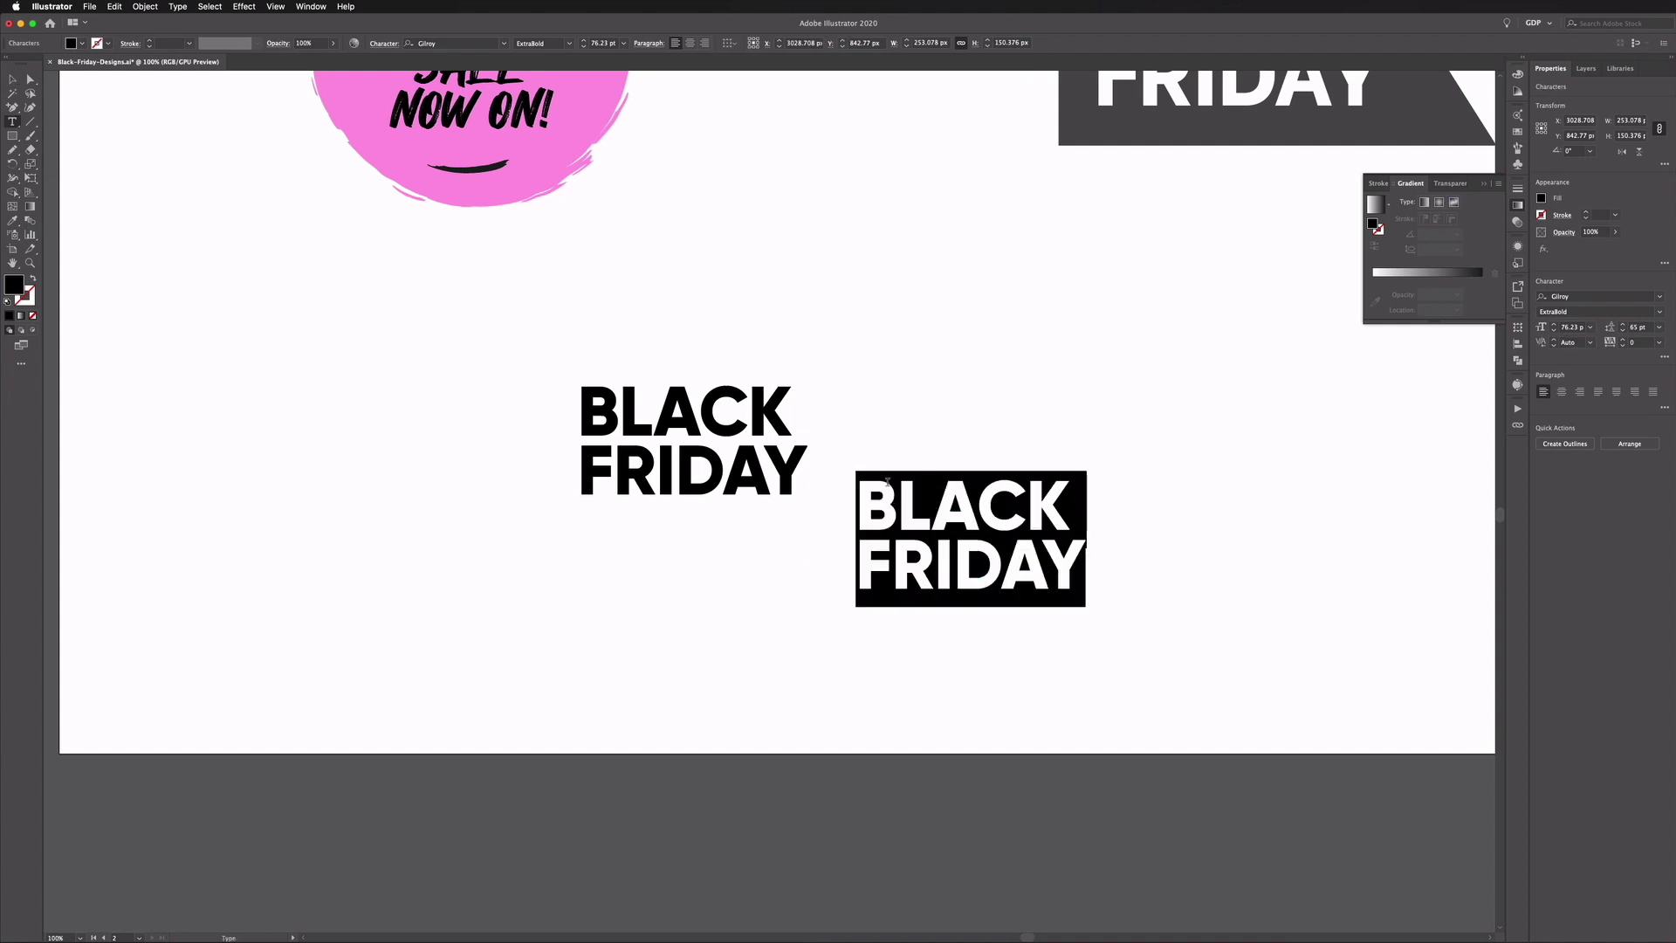
click(504, 44)
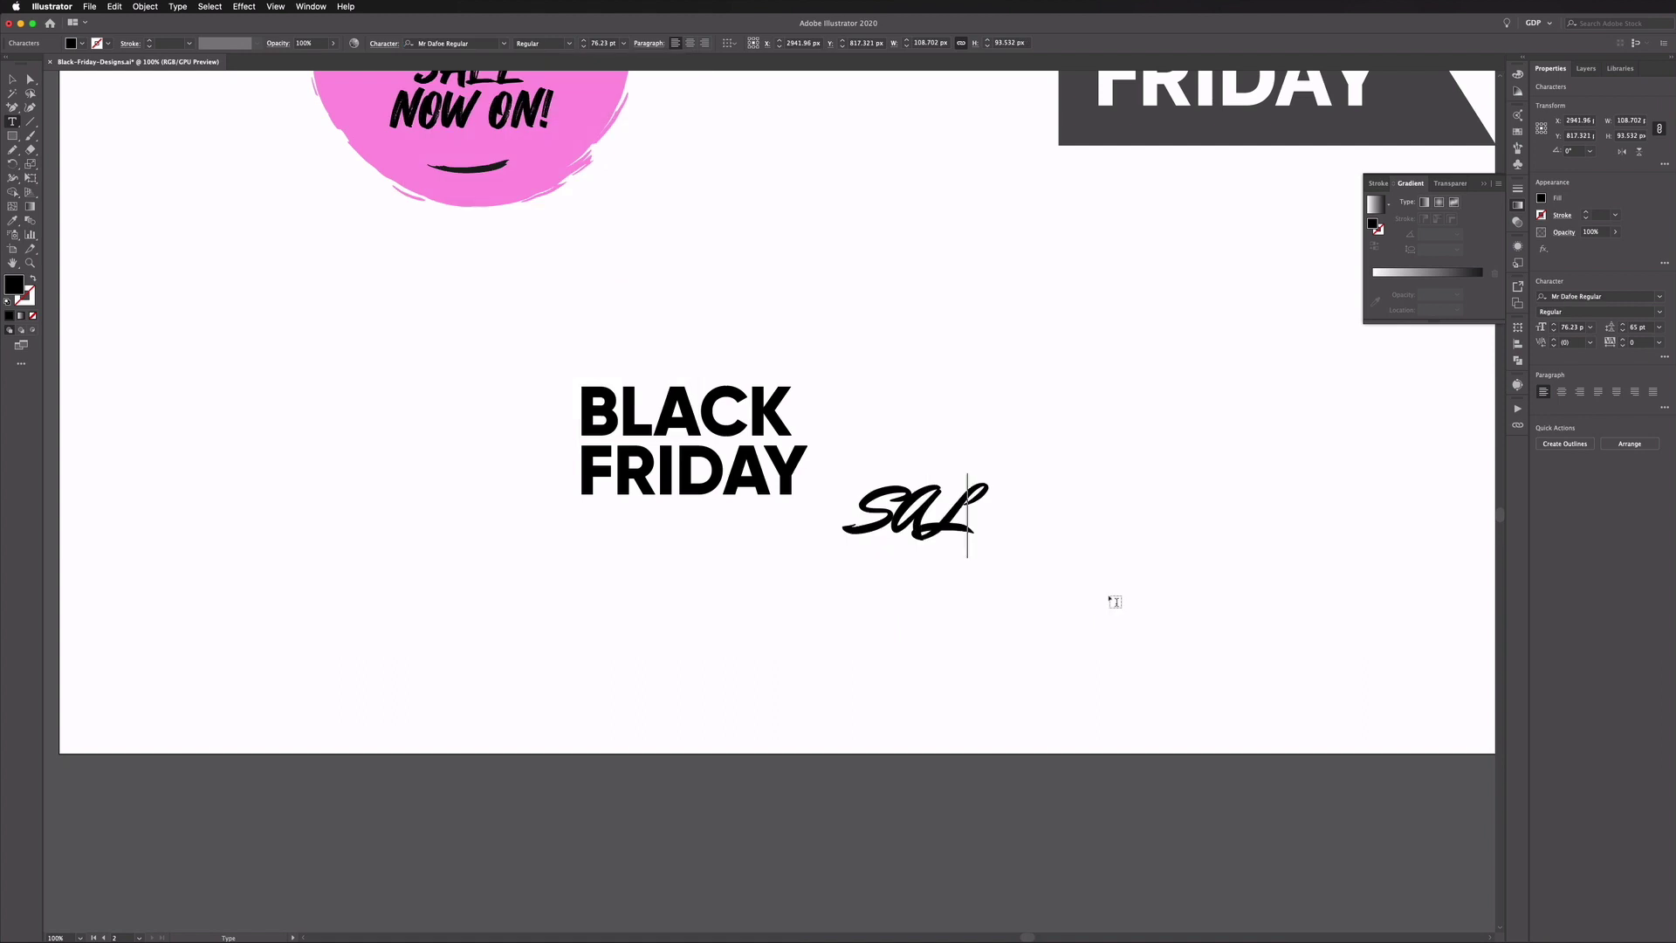
text(E)
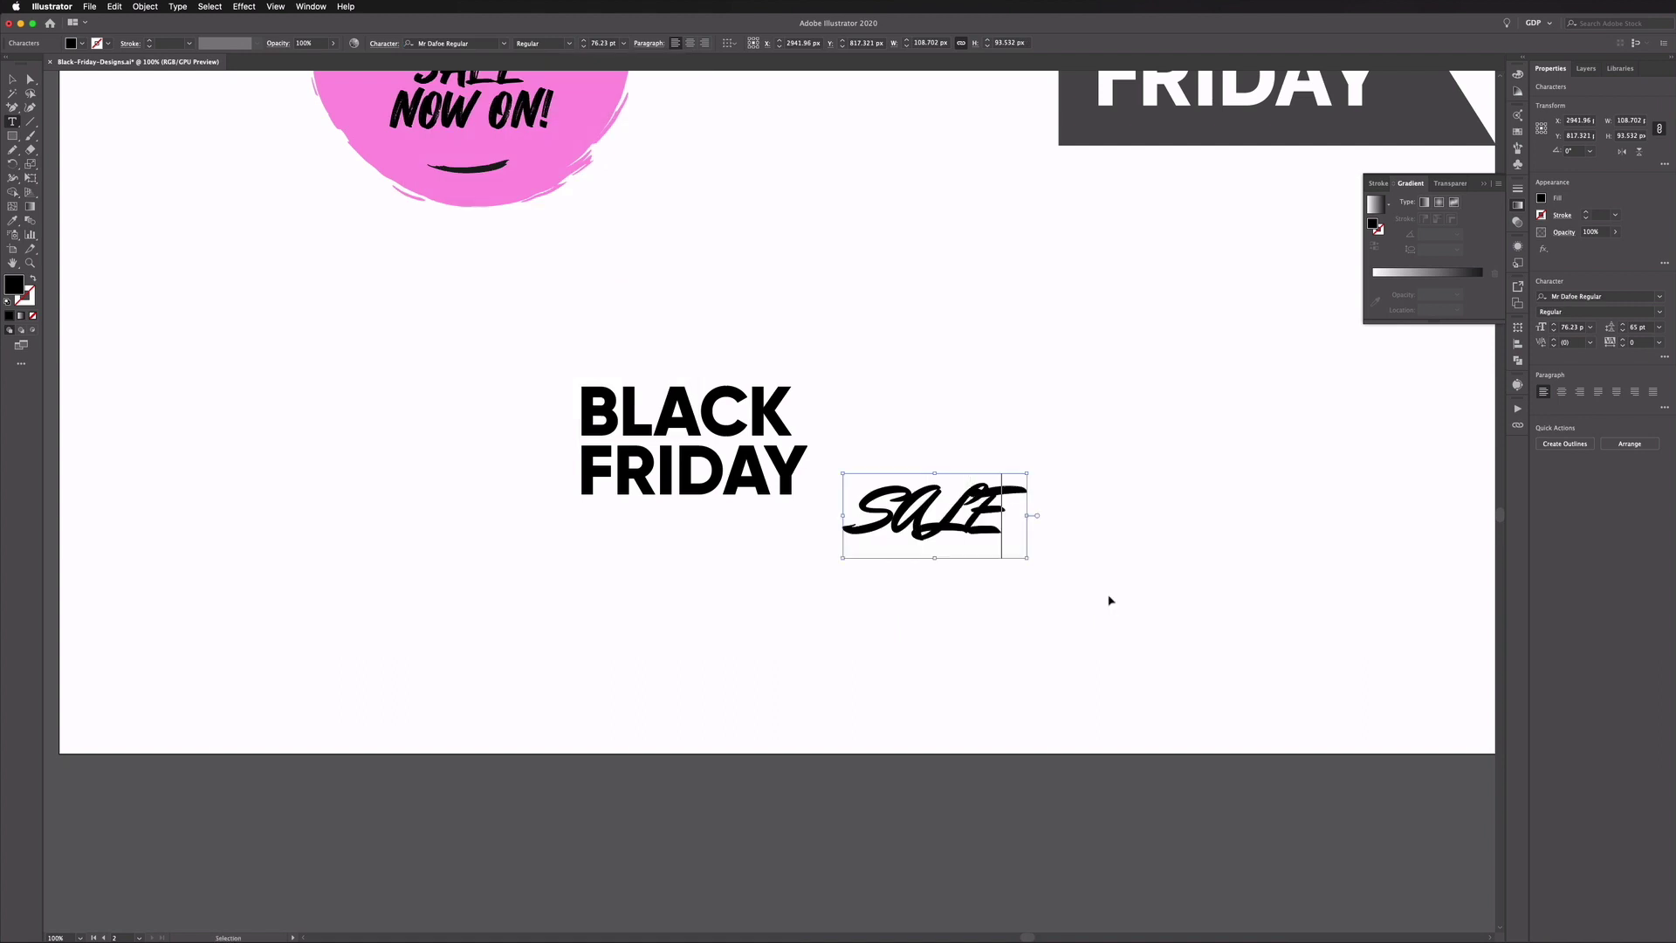
- Turn off all caps for the script SALE text
key(ctrl+a)
click(385, 44)
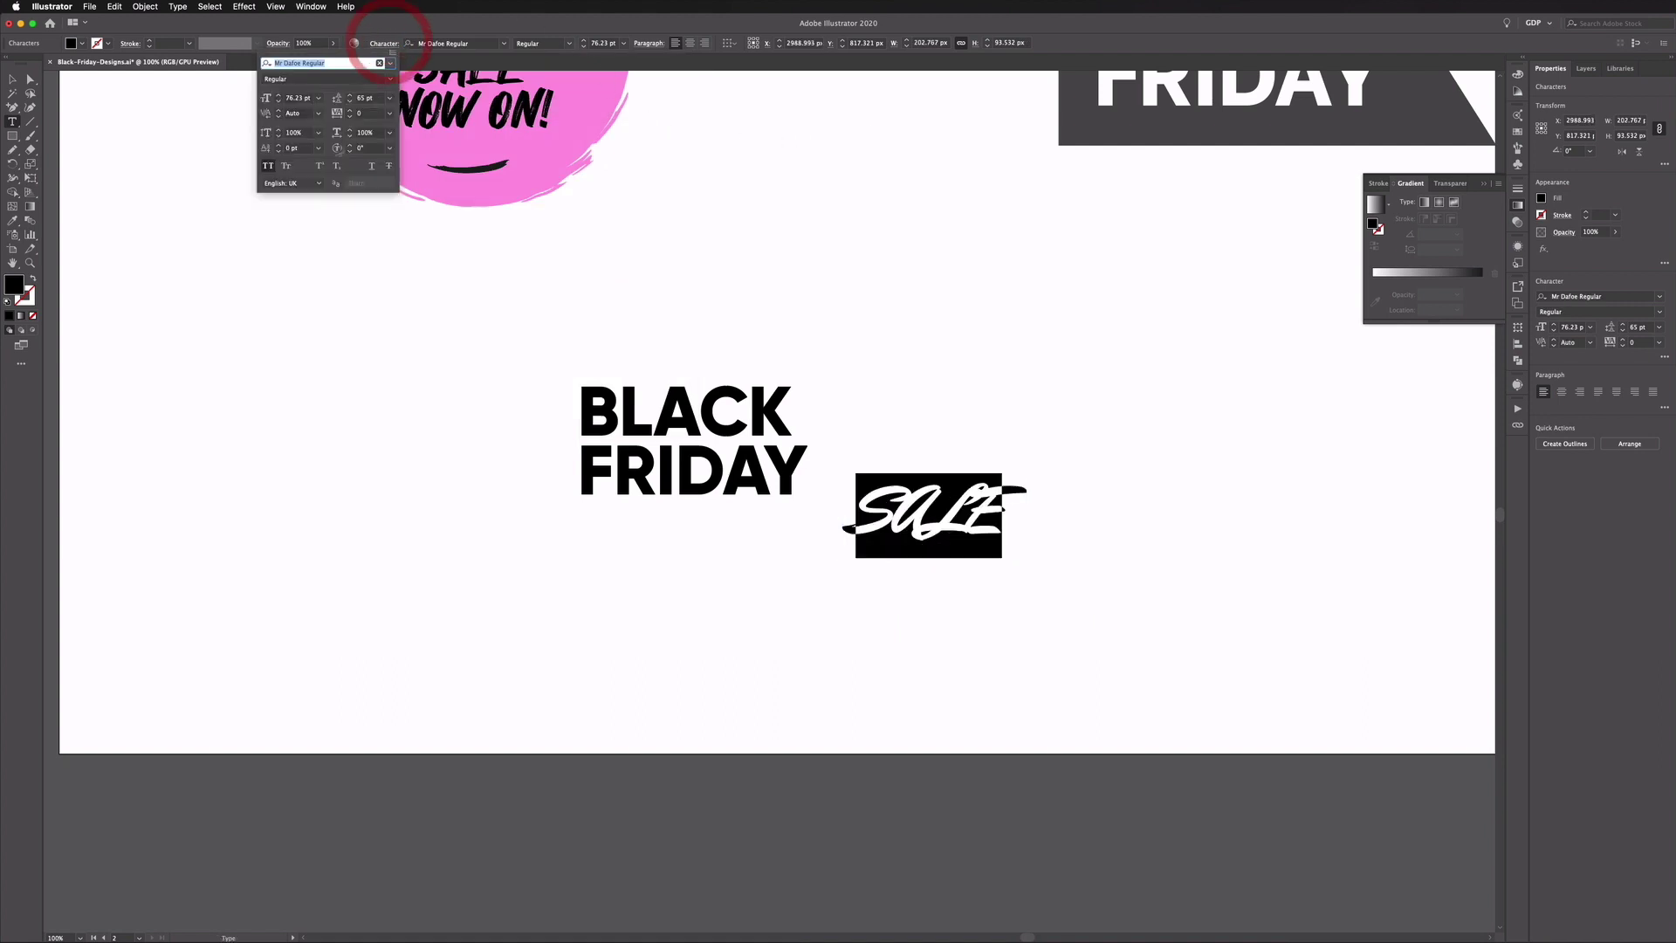
click(267, 166)
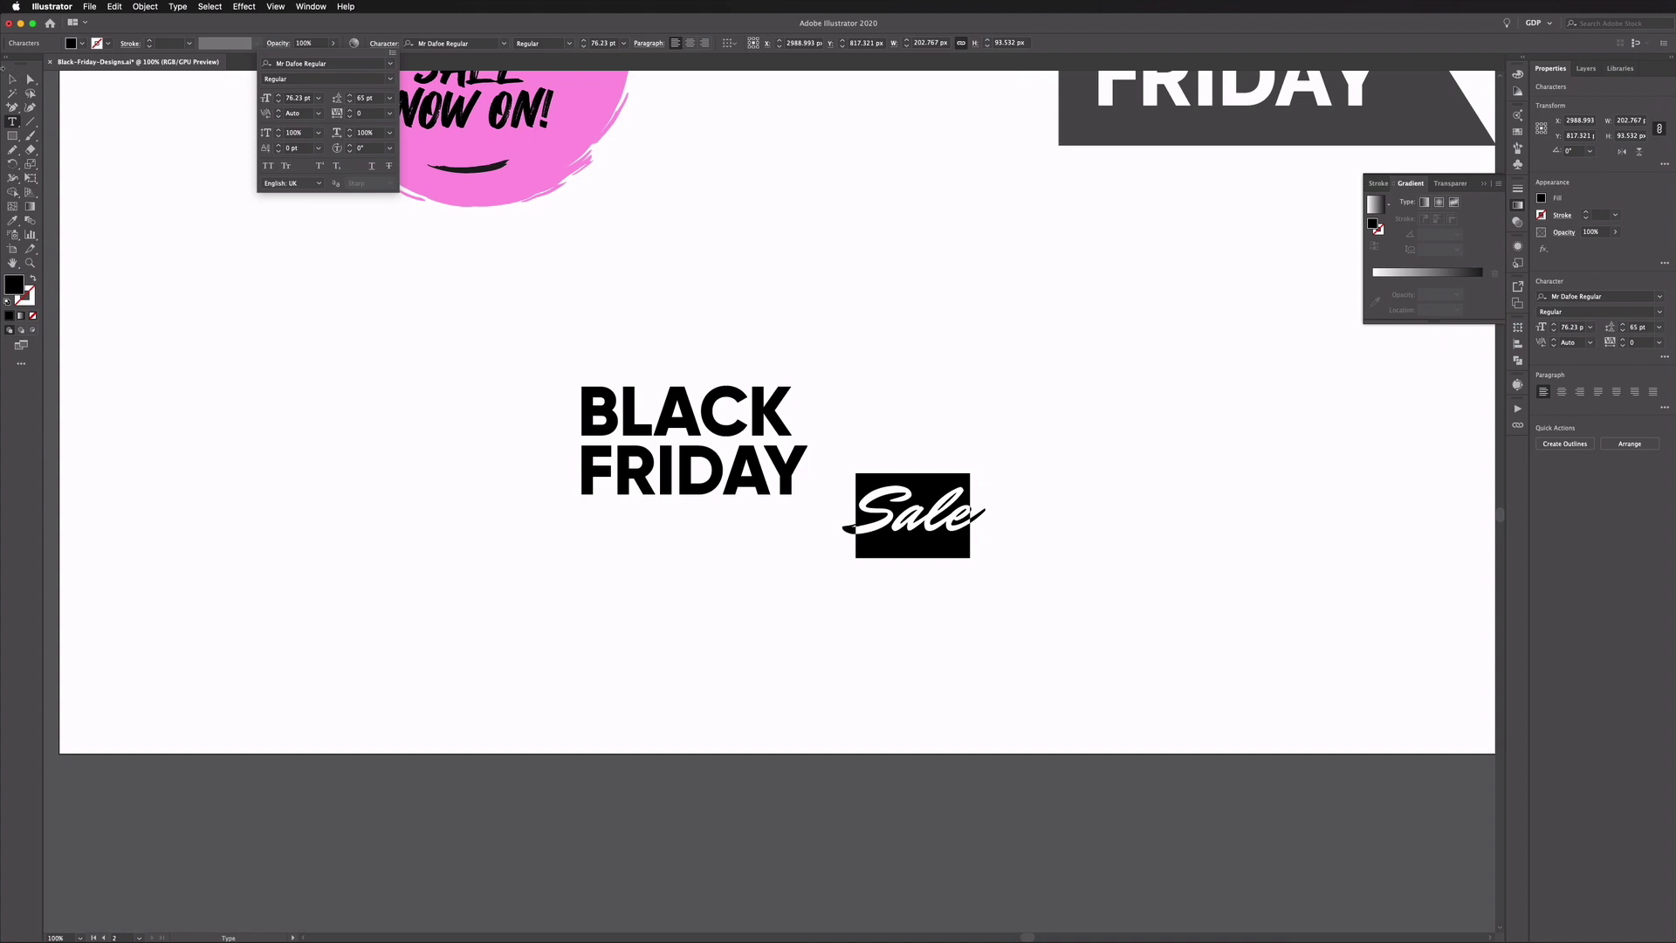
- Rotate the script Sale text slightly counterclockwise and move it to the right of BLACK FRIDAY
click(10, 79)
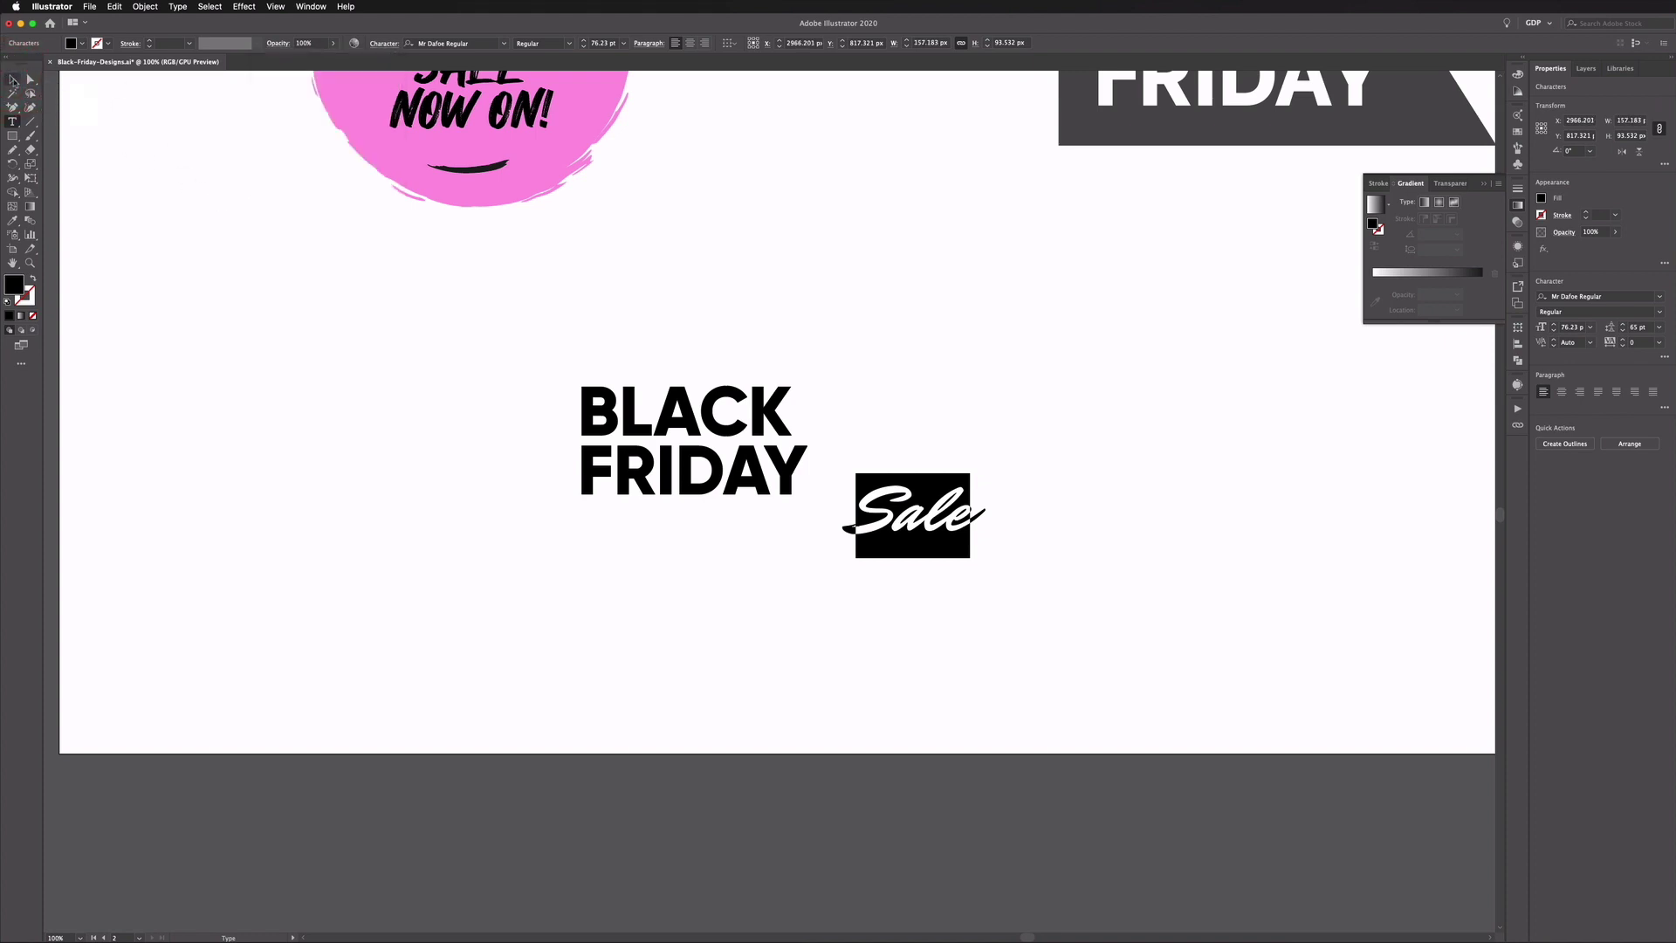
click(900, 513)
click(900, 513)
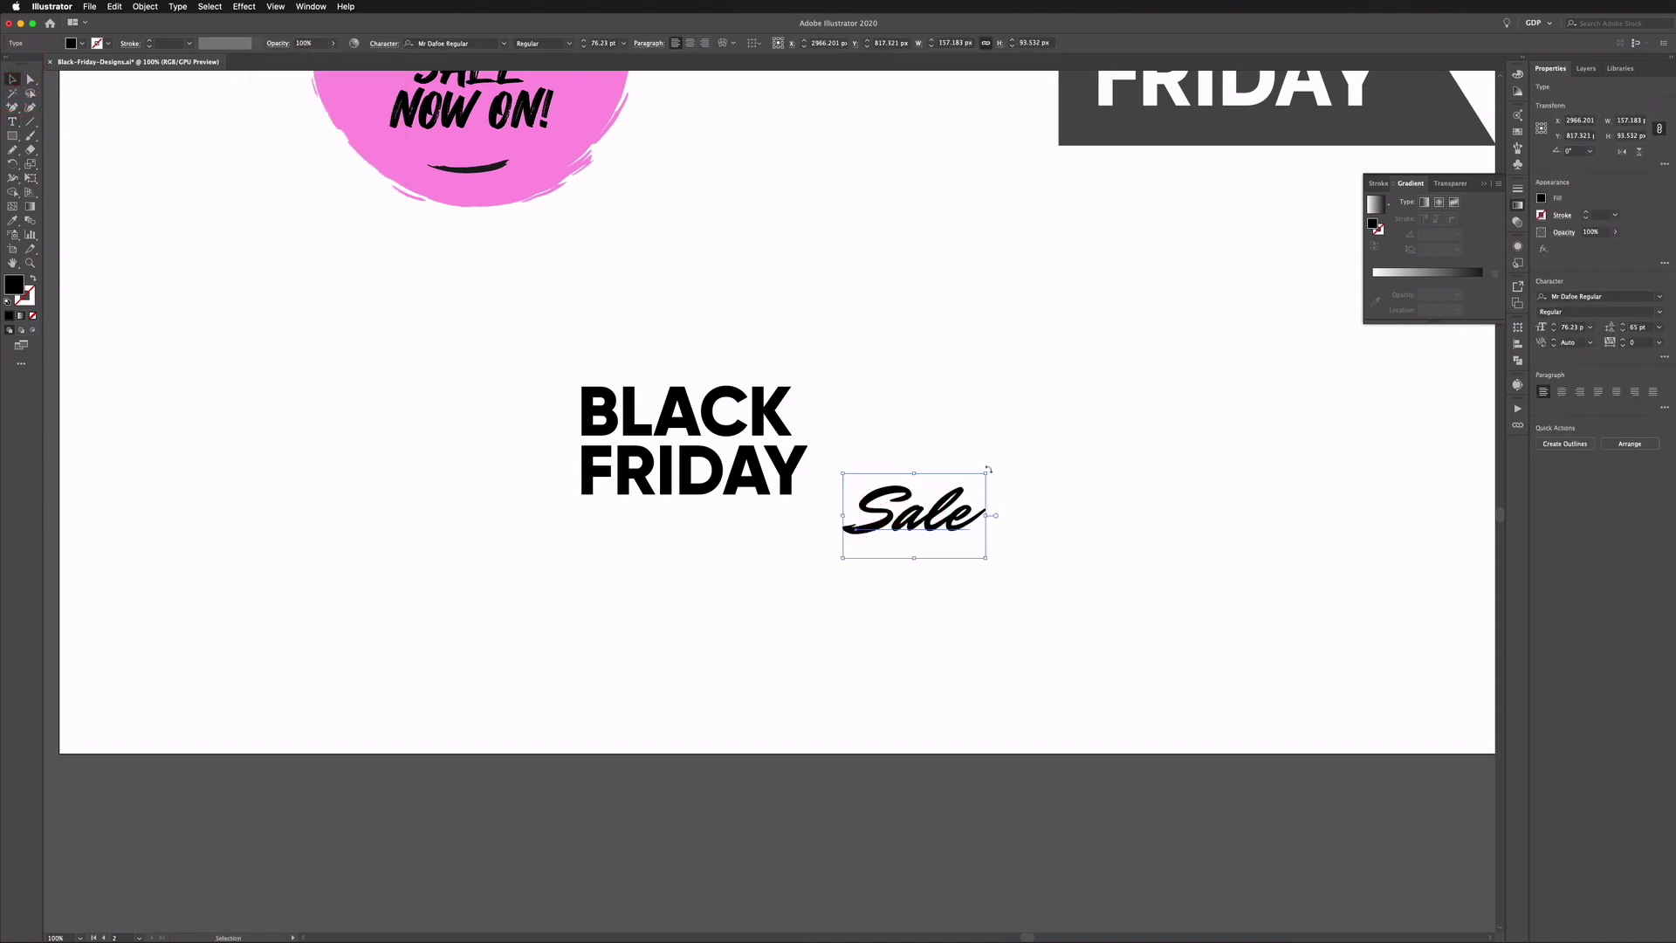
drag(988, 470, 969, 449)
drag(916, 508, 1013, 417)
click(831, 570)
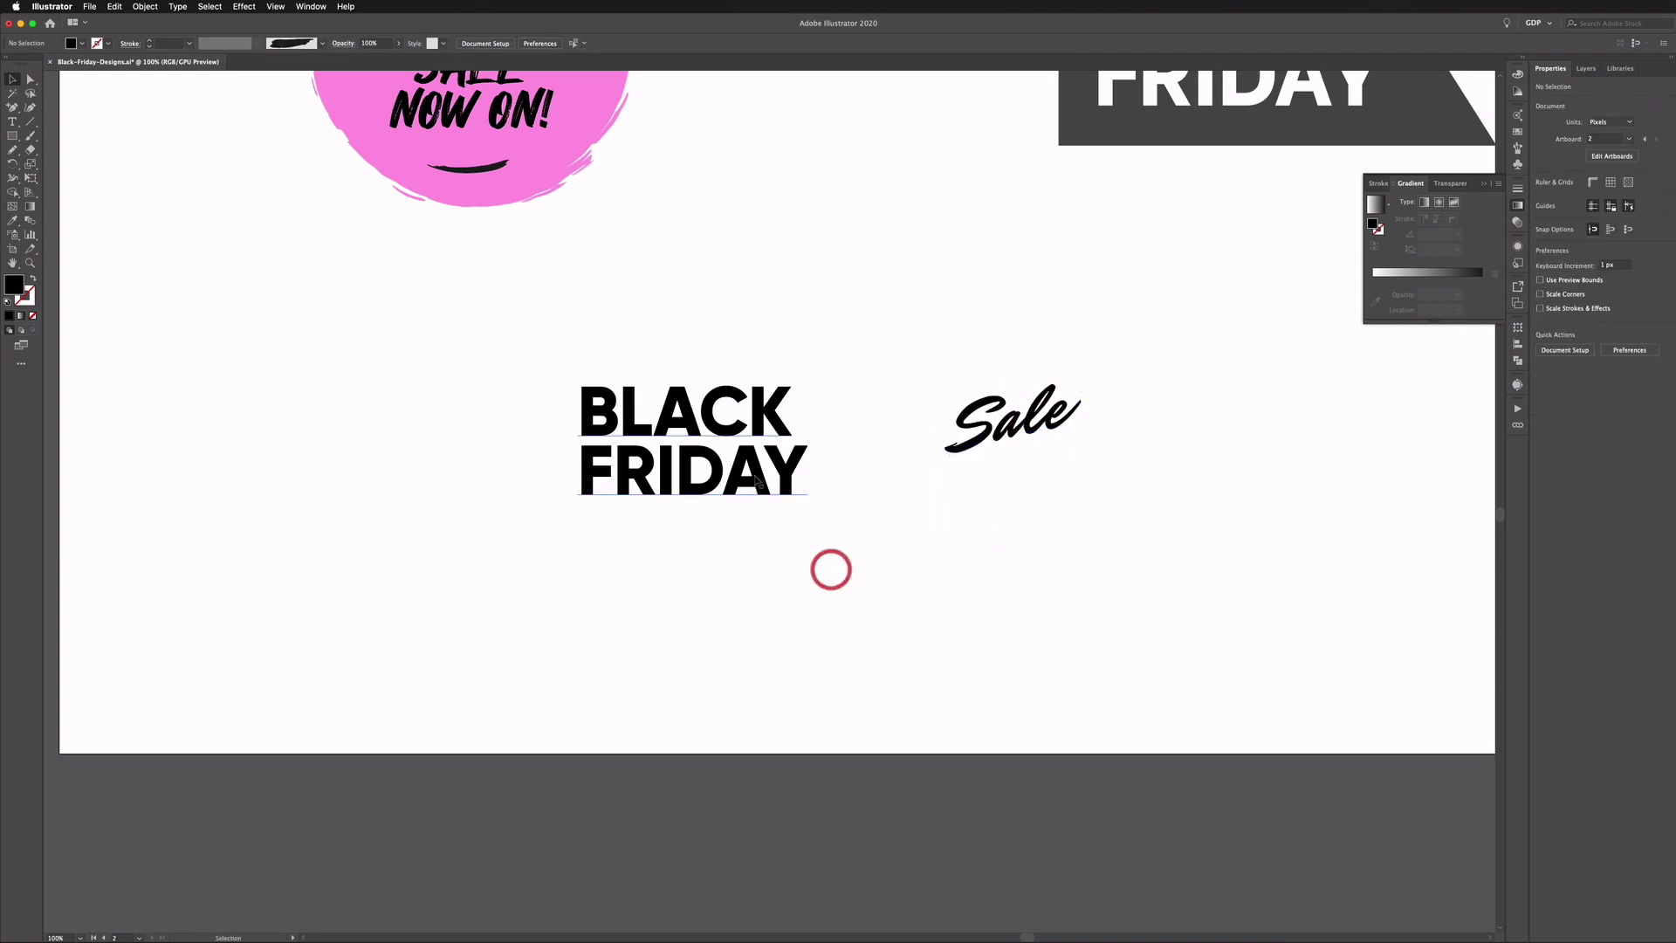
- Convert both the BLACK FRIDAY and script Sale text to outlines
drag(431, 411, 1110, 497)
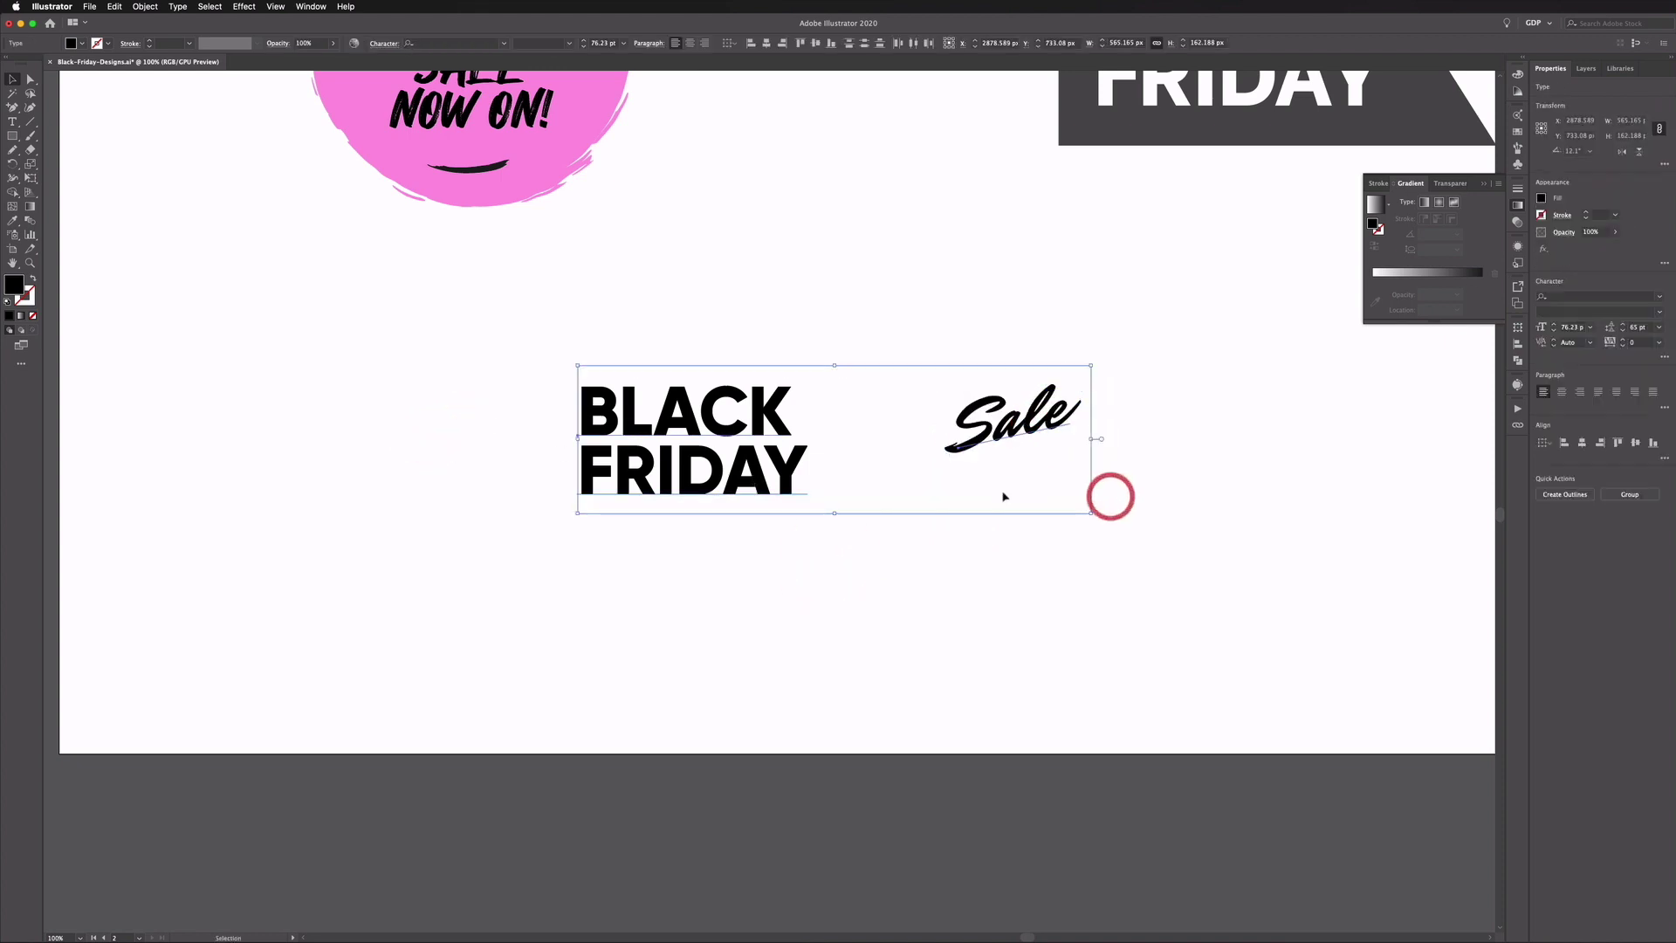
key(a)
key(v)
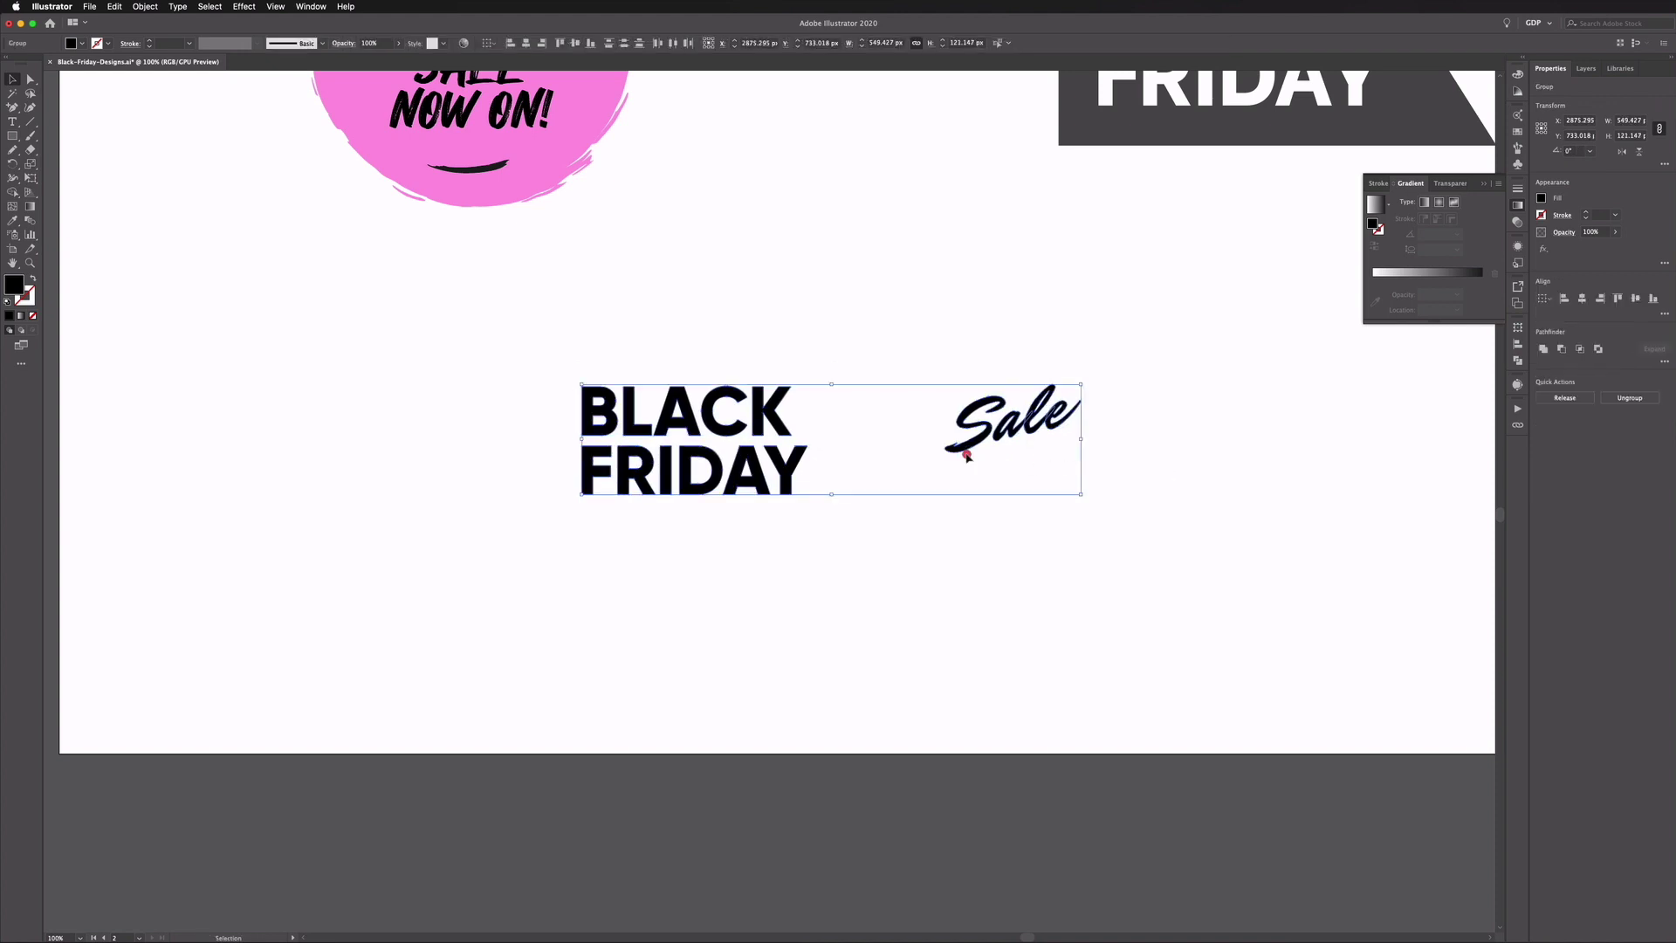
click(894, 451)
- Move the outlined script Sale up, clear of the BLACK FRIDAY lettering
drag(995, 434, 978, 348)
click(946, 396)
key(a)
key(super+equal)
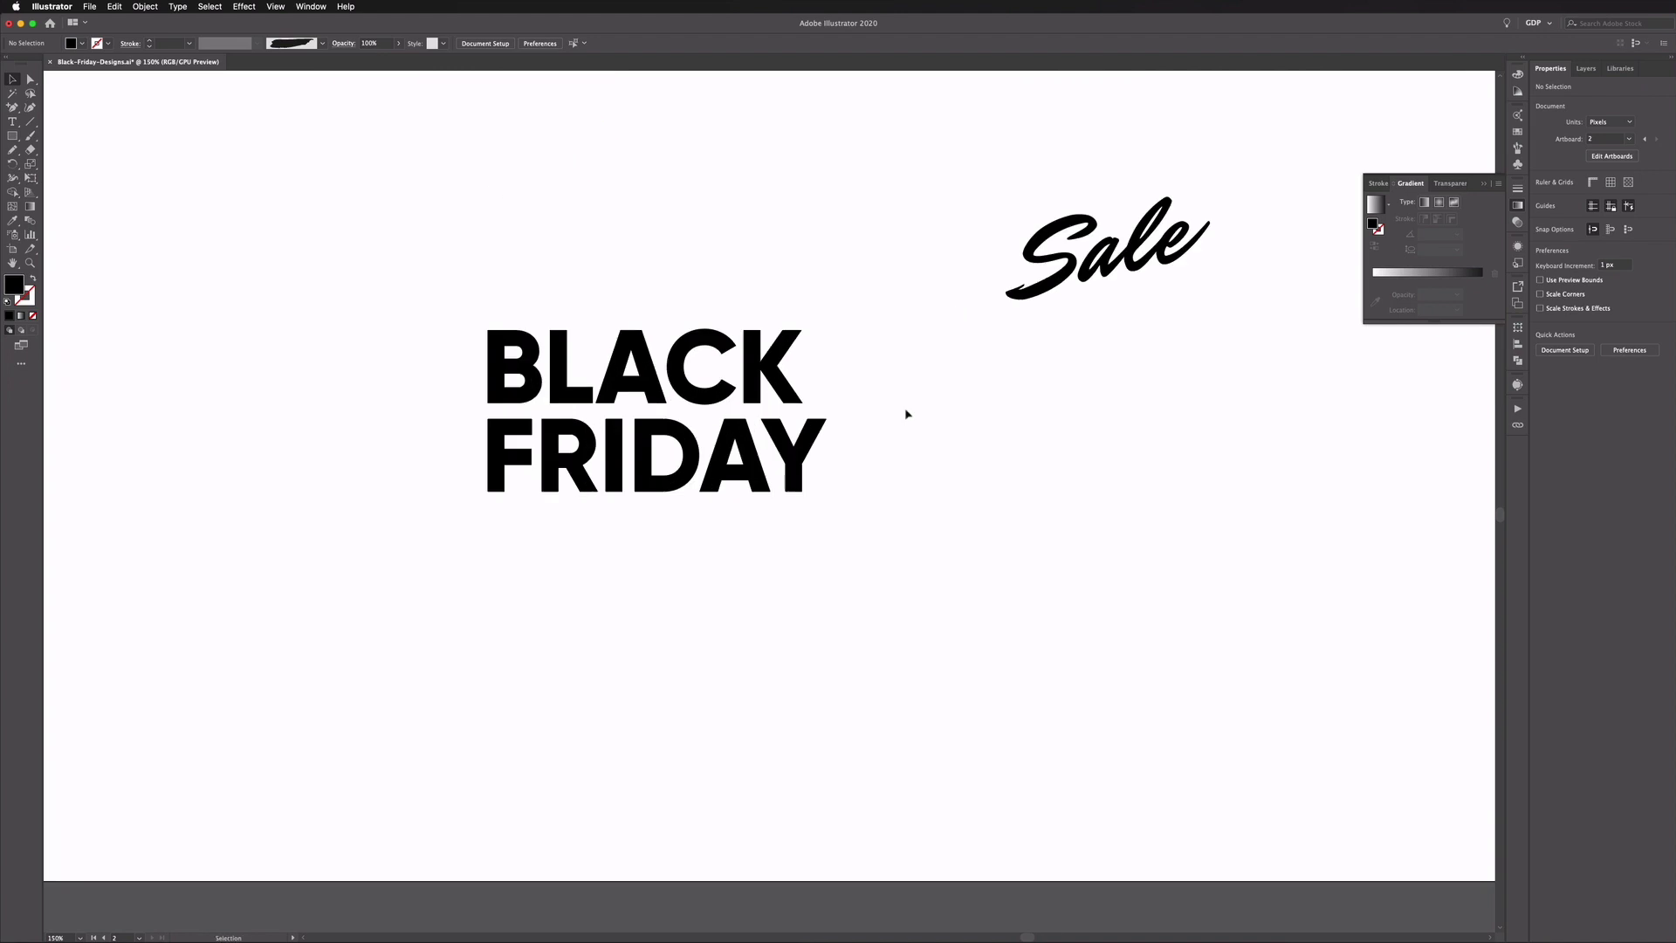
scroll(909, 413, up, 2)
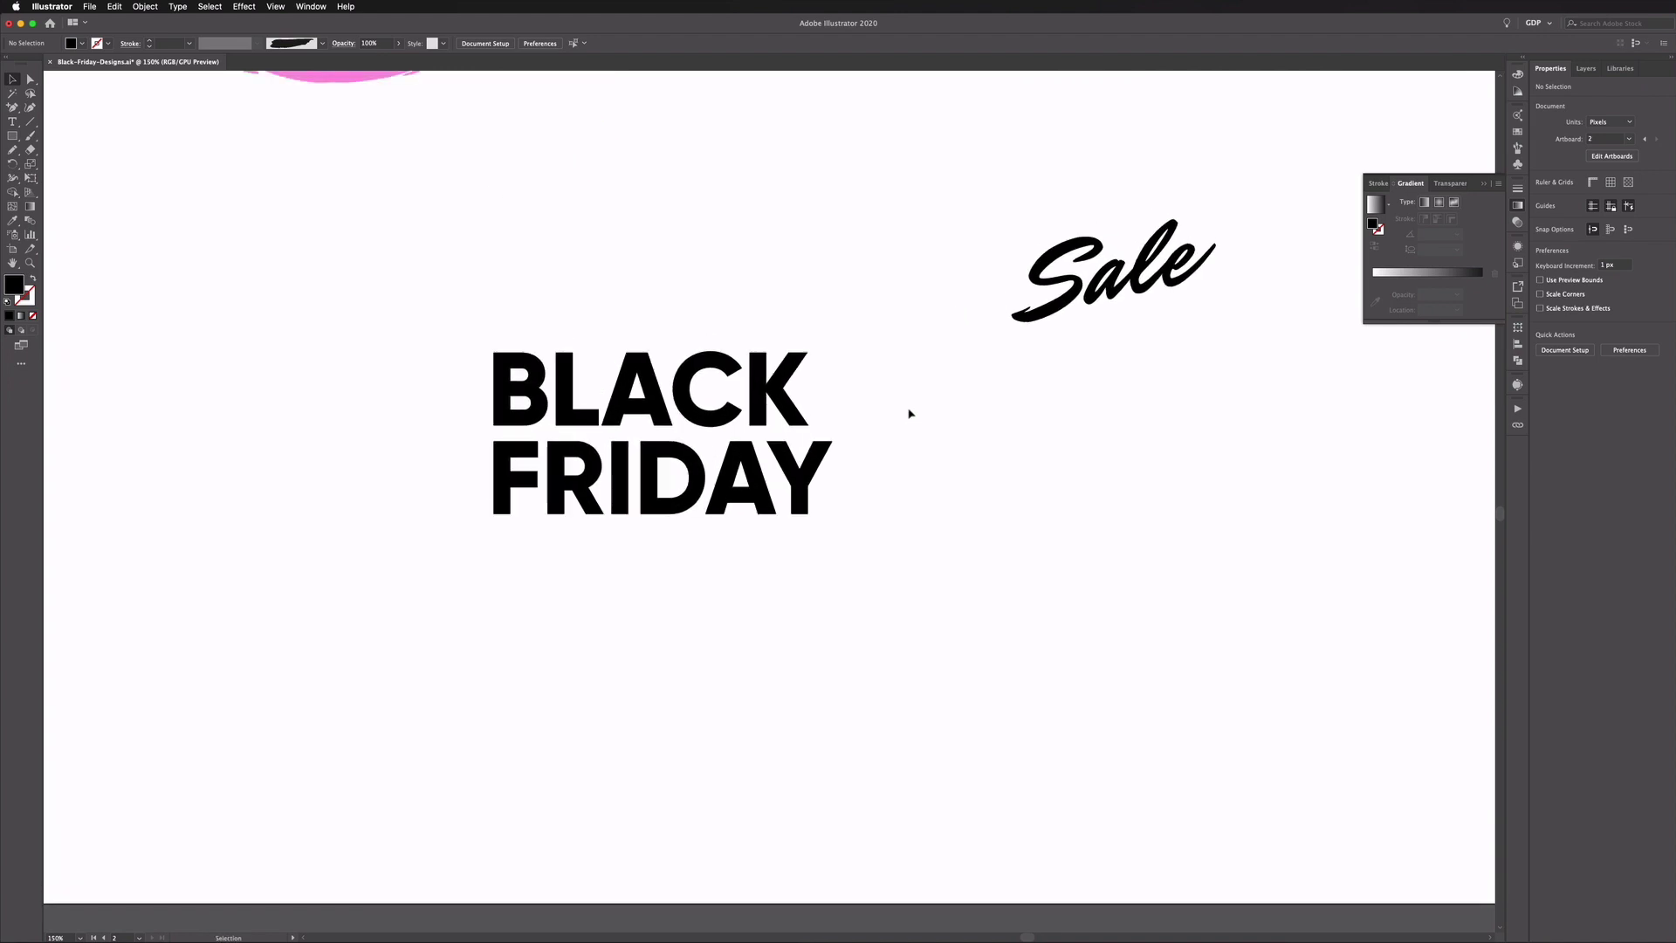
- Start a rectangle with the Rectangle tool just above and to the left of the BLACK FRIDAY lettering
click(622, 421)
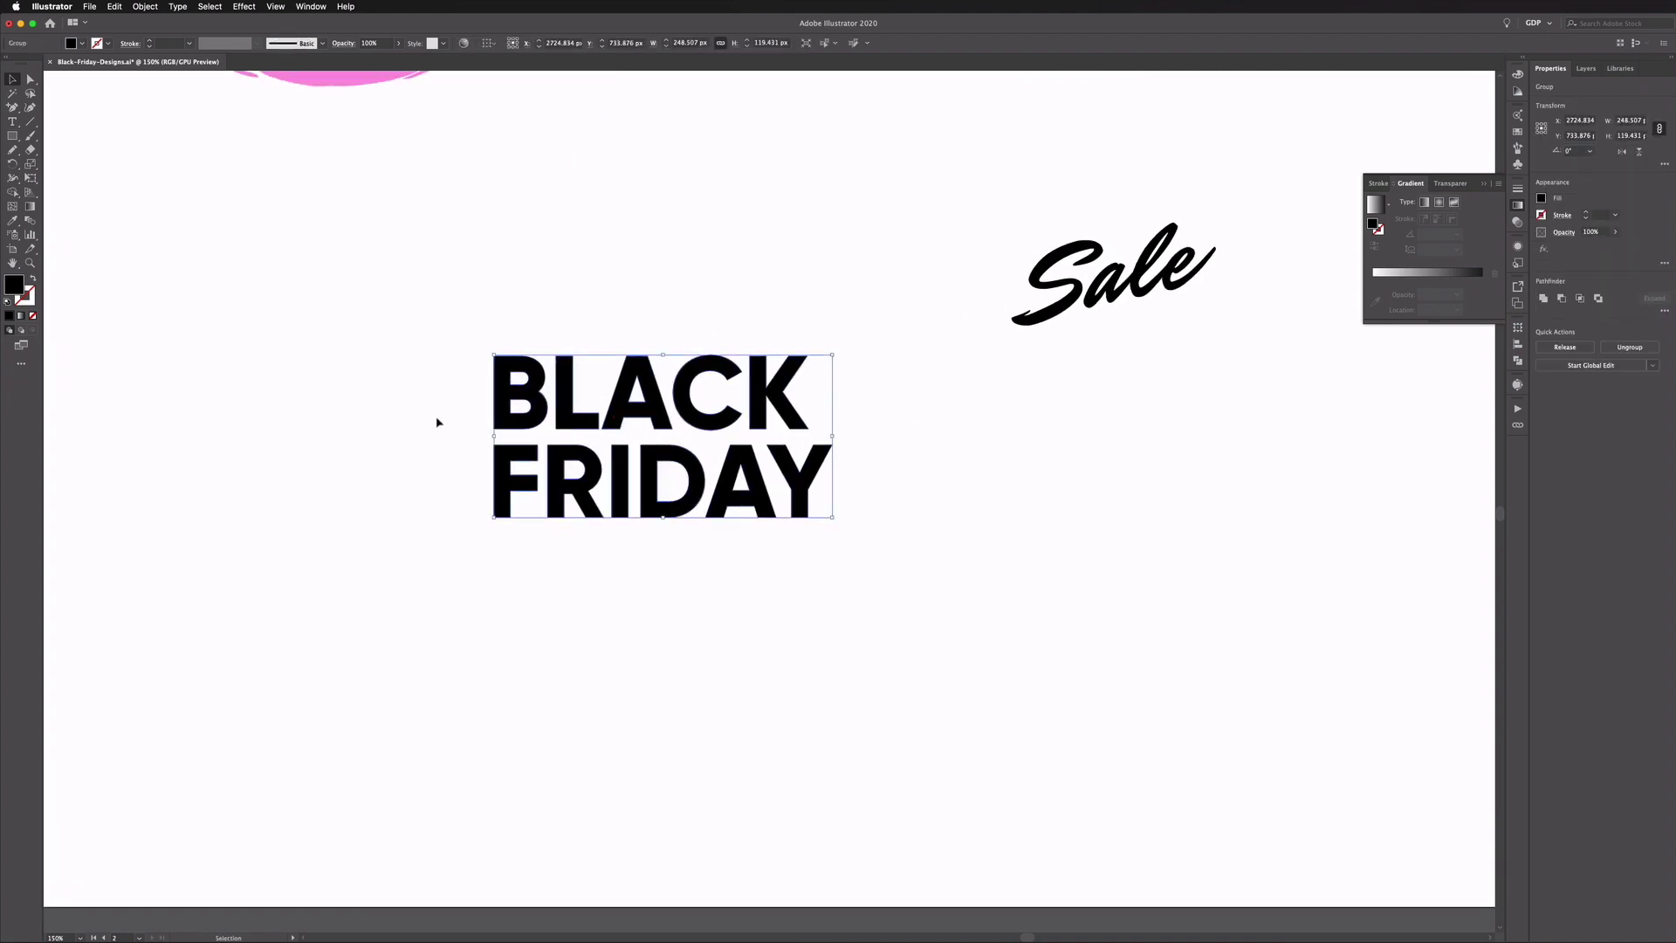
click(455, 408)
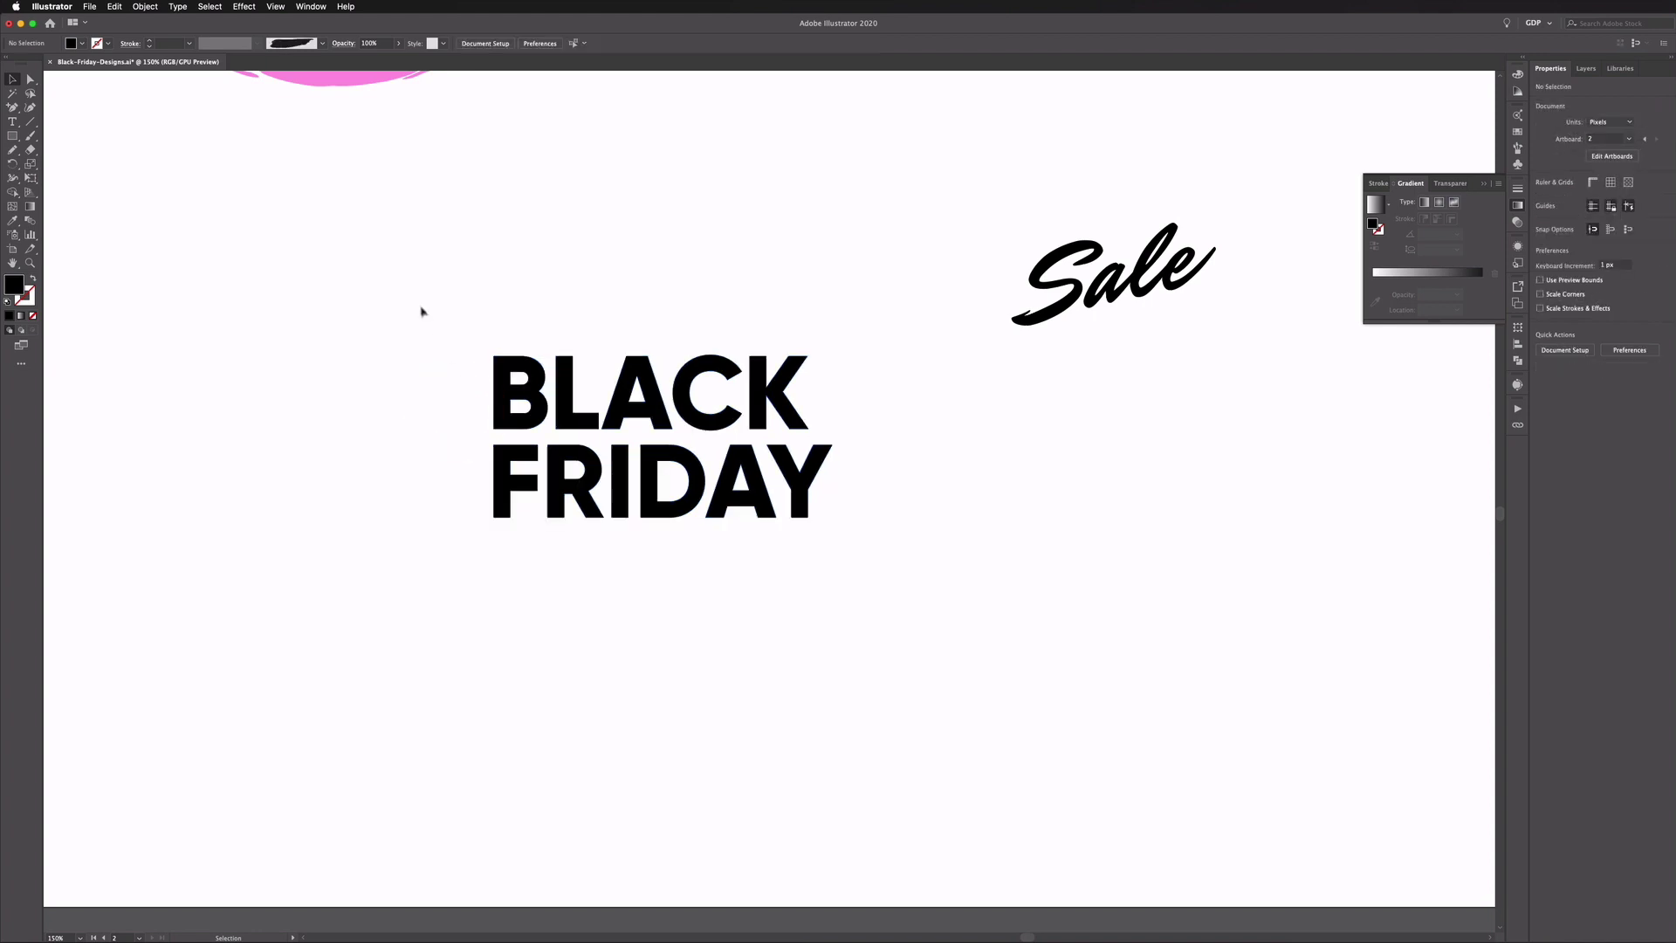
click(13, 136)
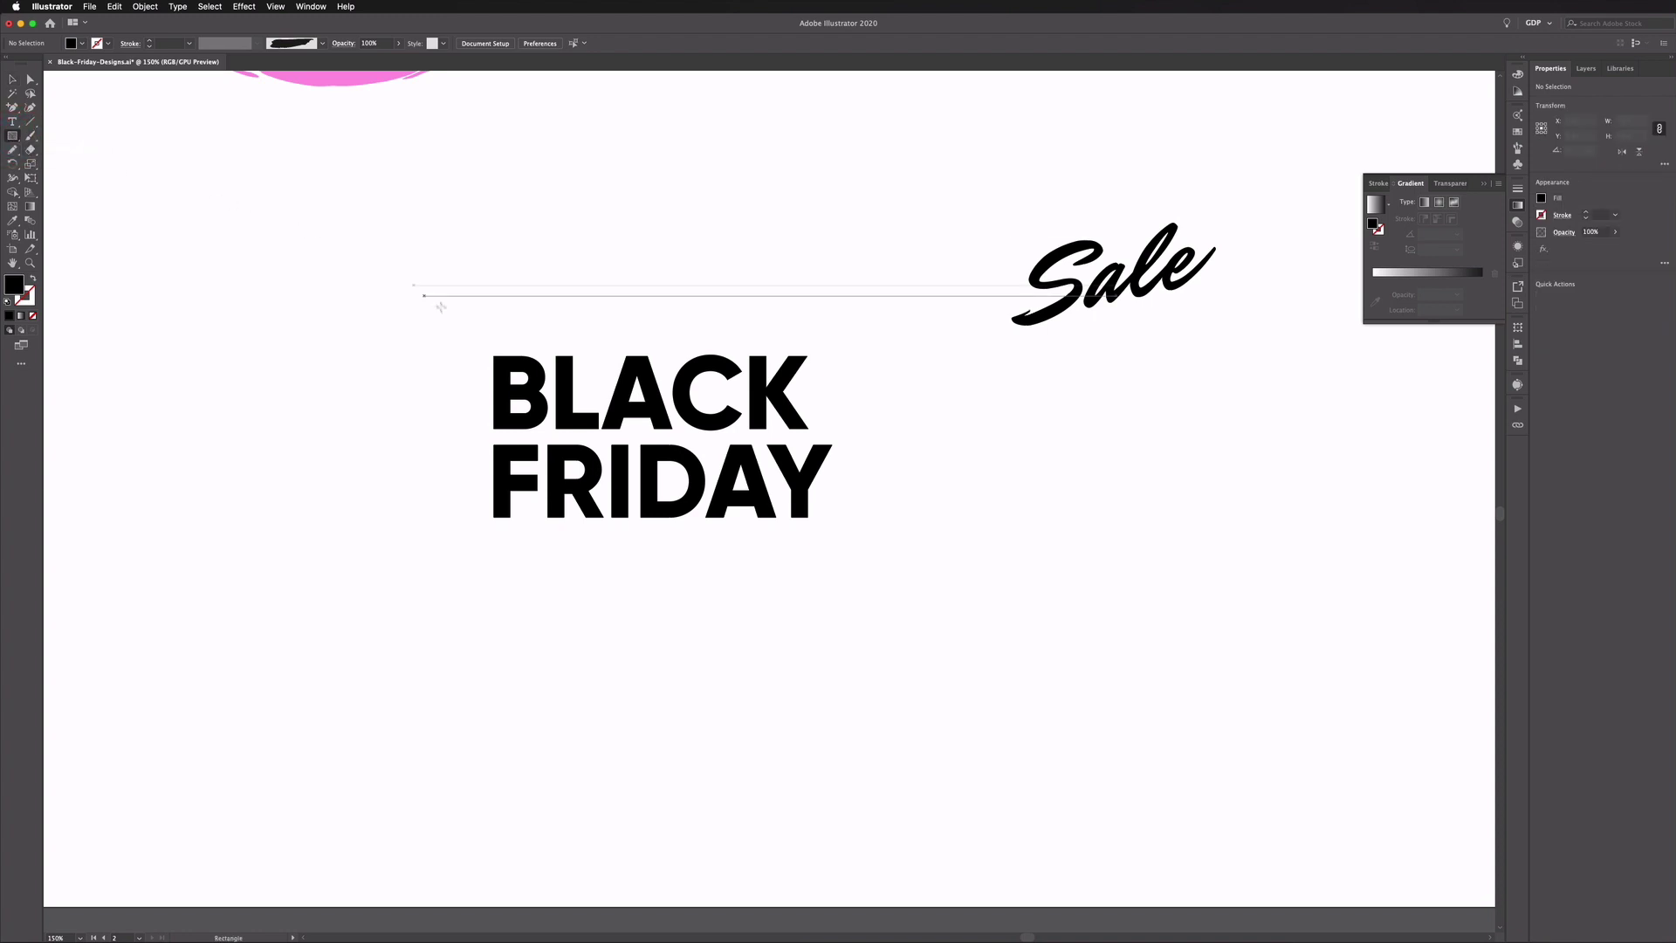
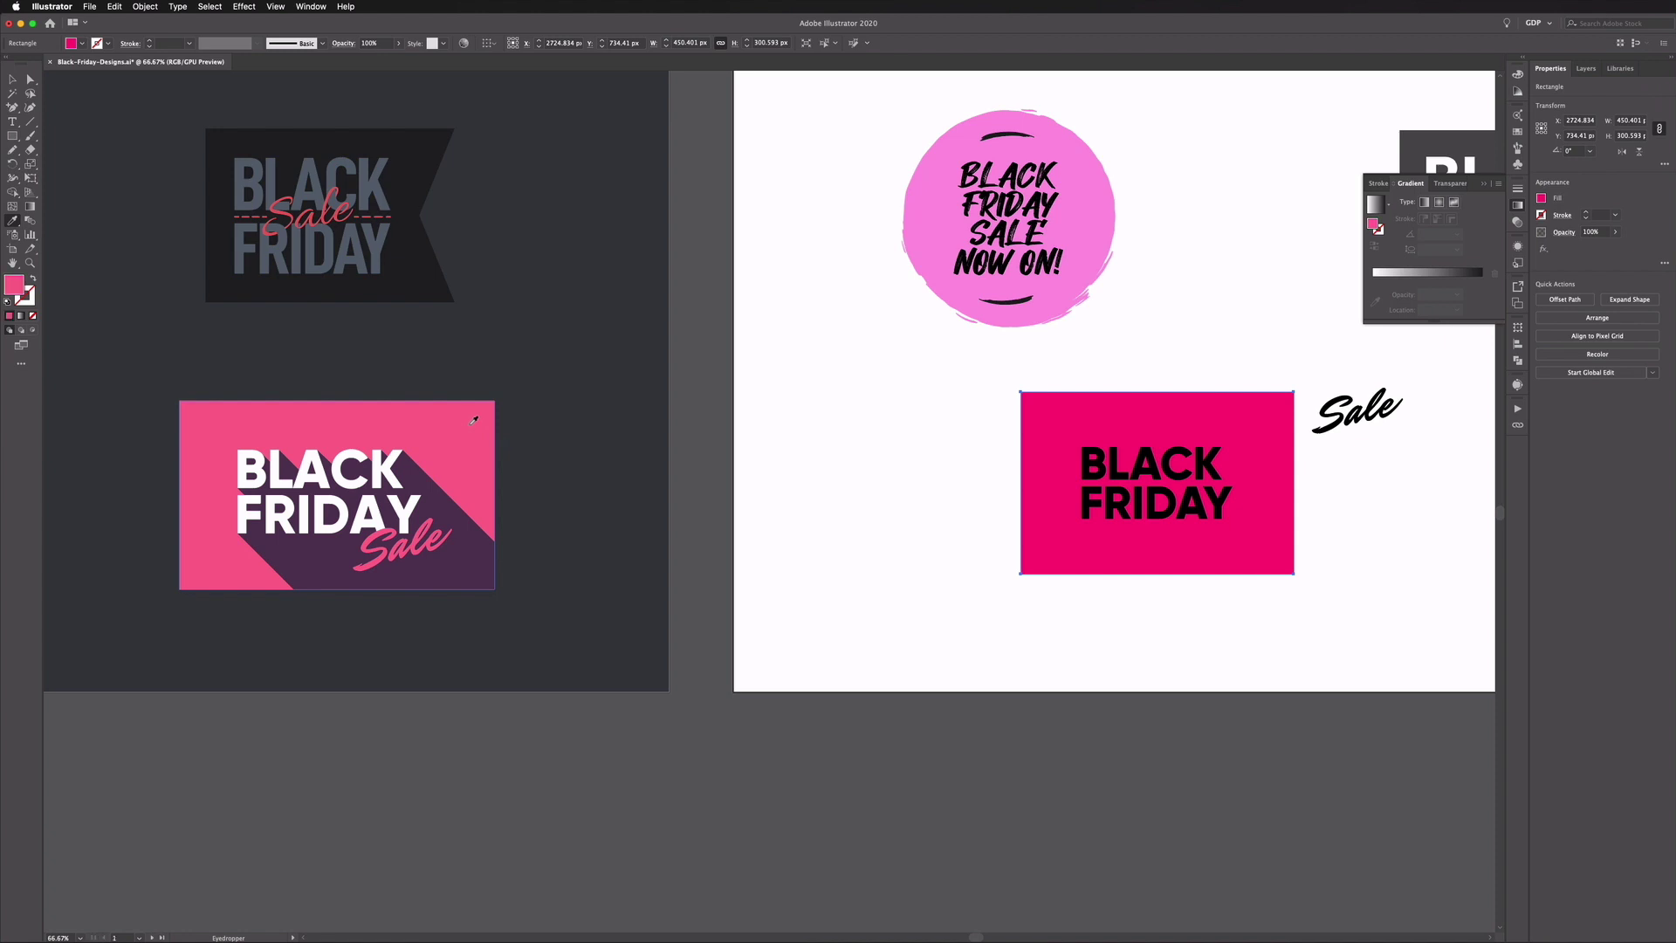
- Duplicate the BLACK FRIDAY lettering diagonally down and to the right, placing the copy just below the pink rectangle near its lower-right corner
click(30, 79)
click(1113, 463)
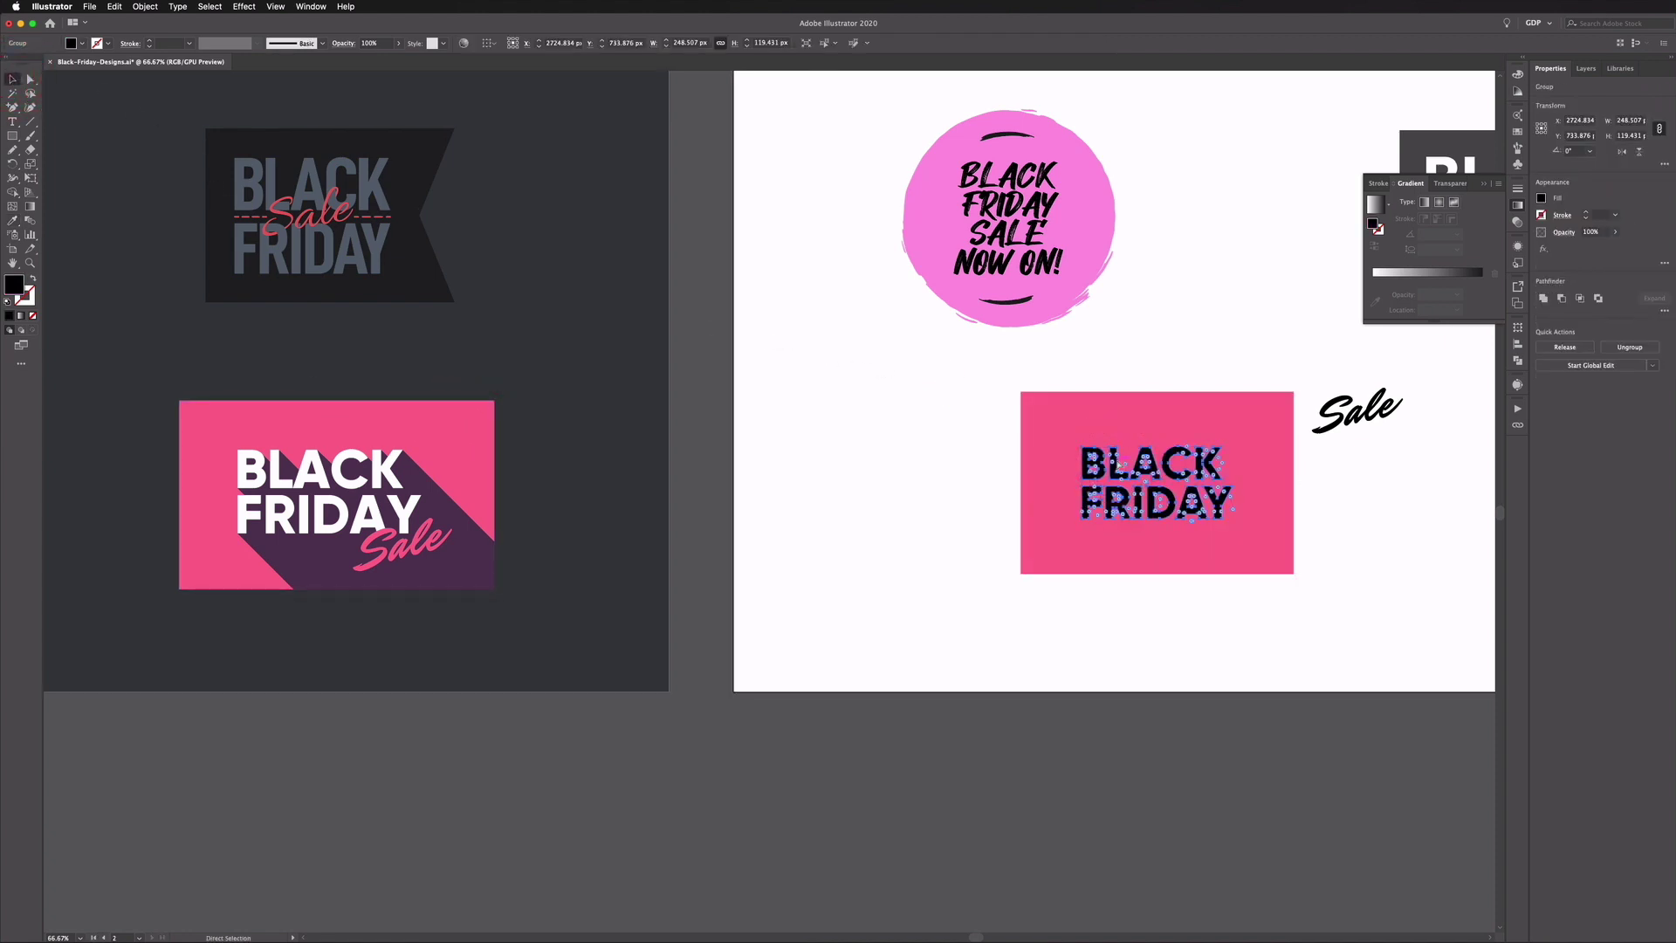
key(super+equal)
key(super+equal)
drag(1081, 491, 976, 452)
key(v)
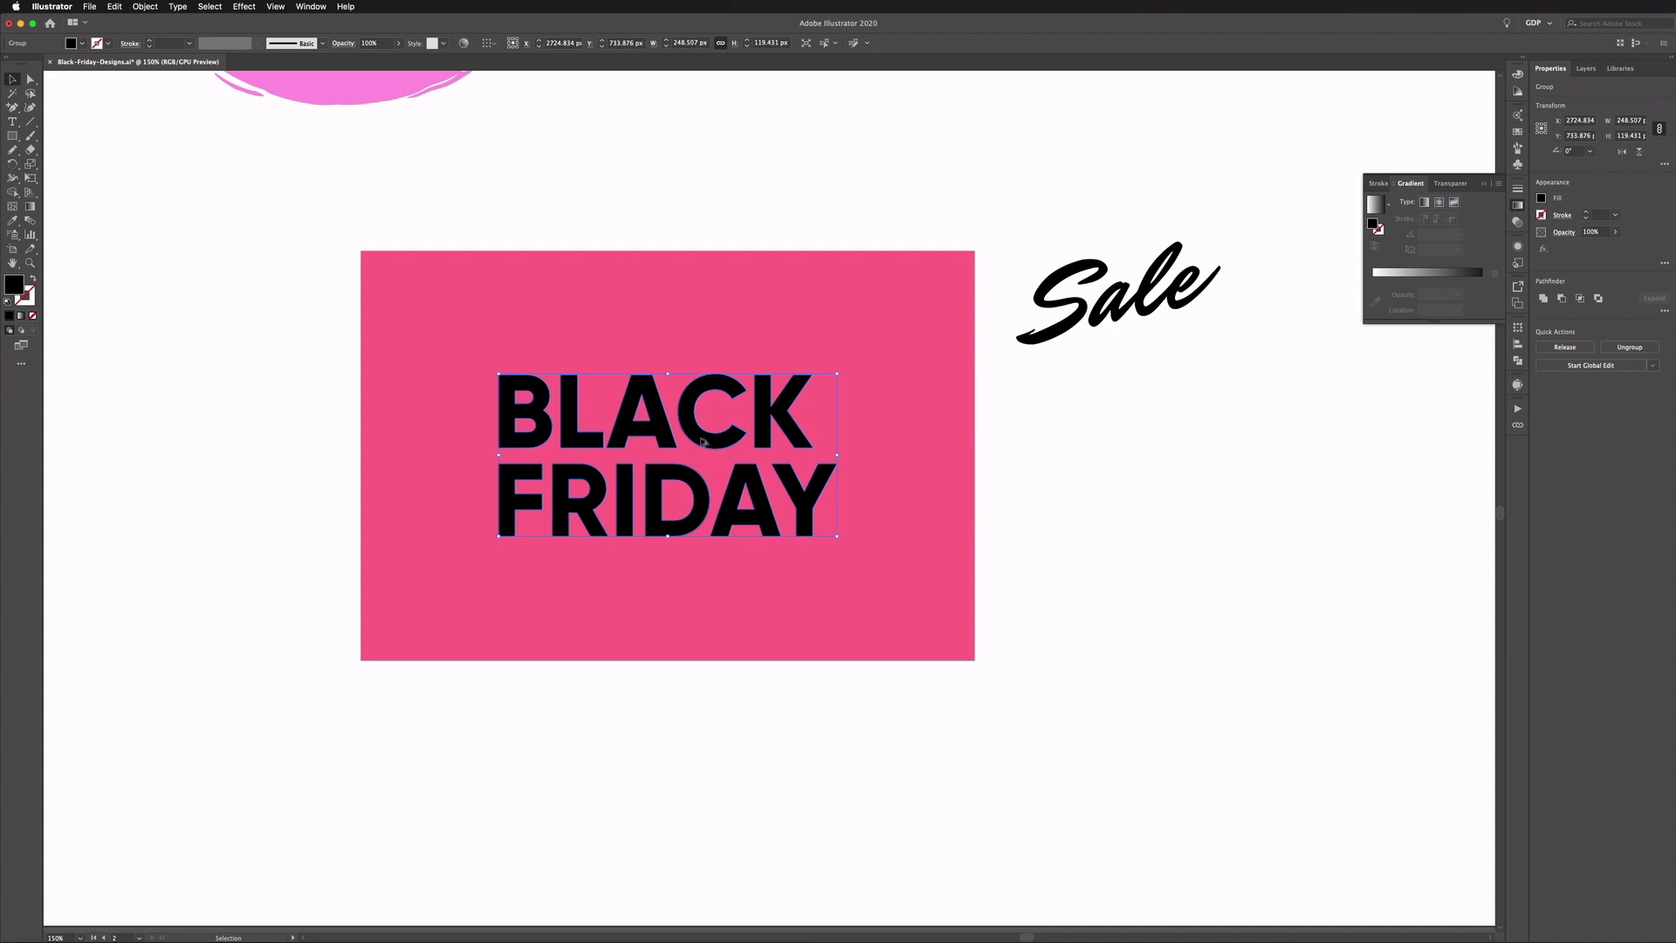
drag(705, 443, 1004, 732)
- Make a blend between the original and duplicate BLACK FRIDAY lettering and open its blend options with preview on
shift+click(763, 511)
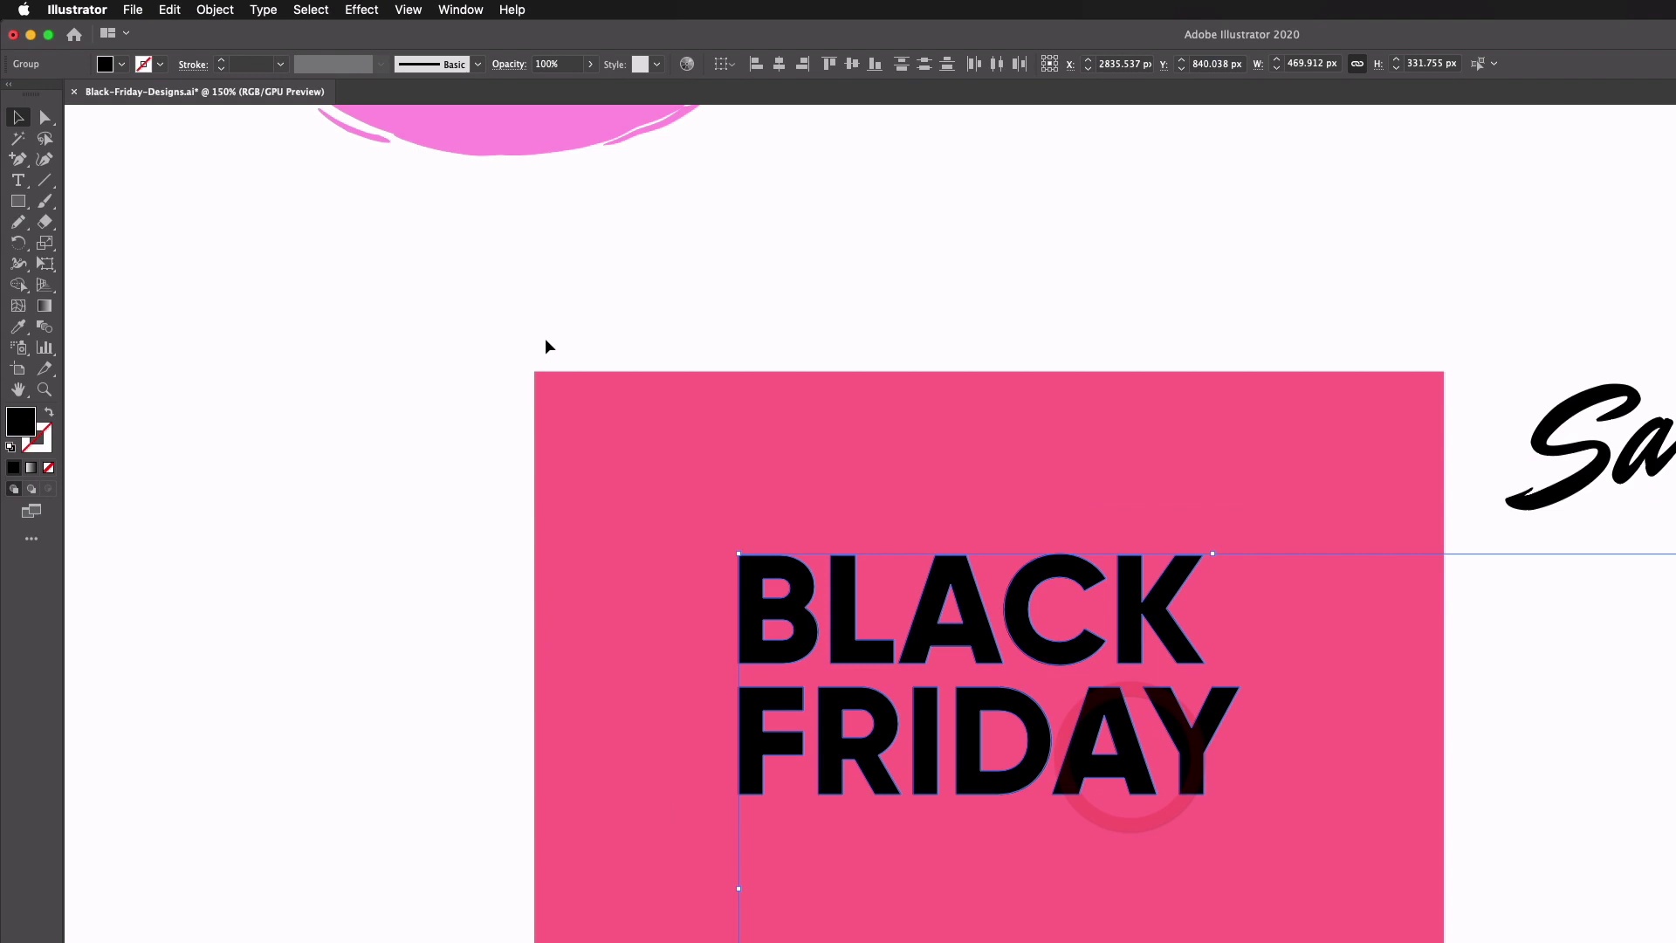
click(215, 9)
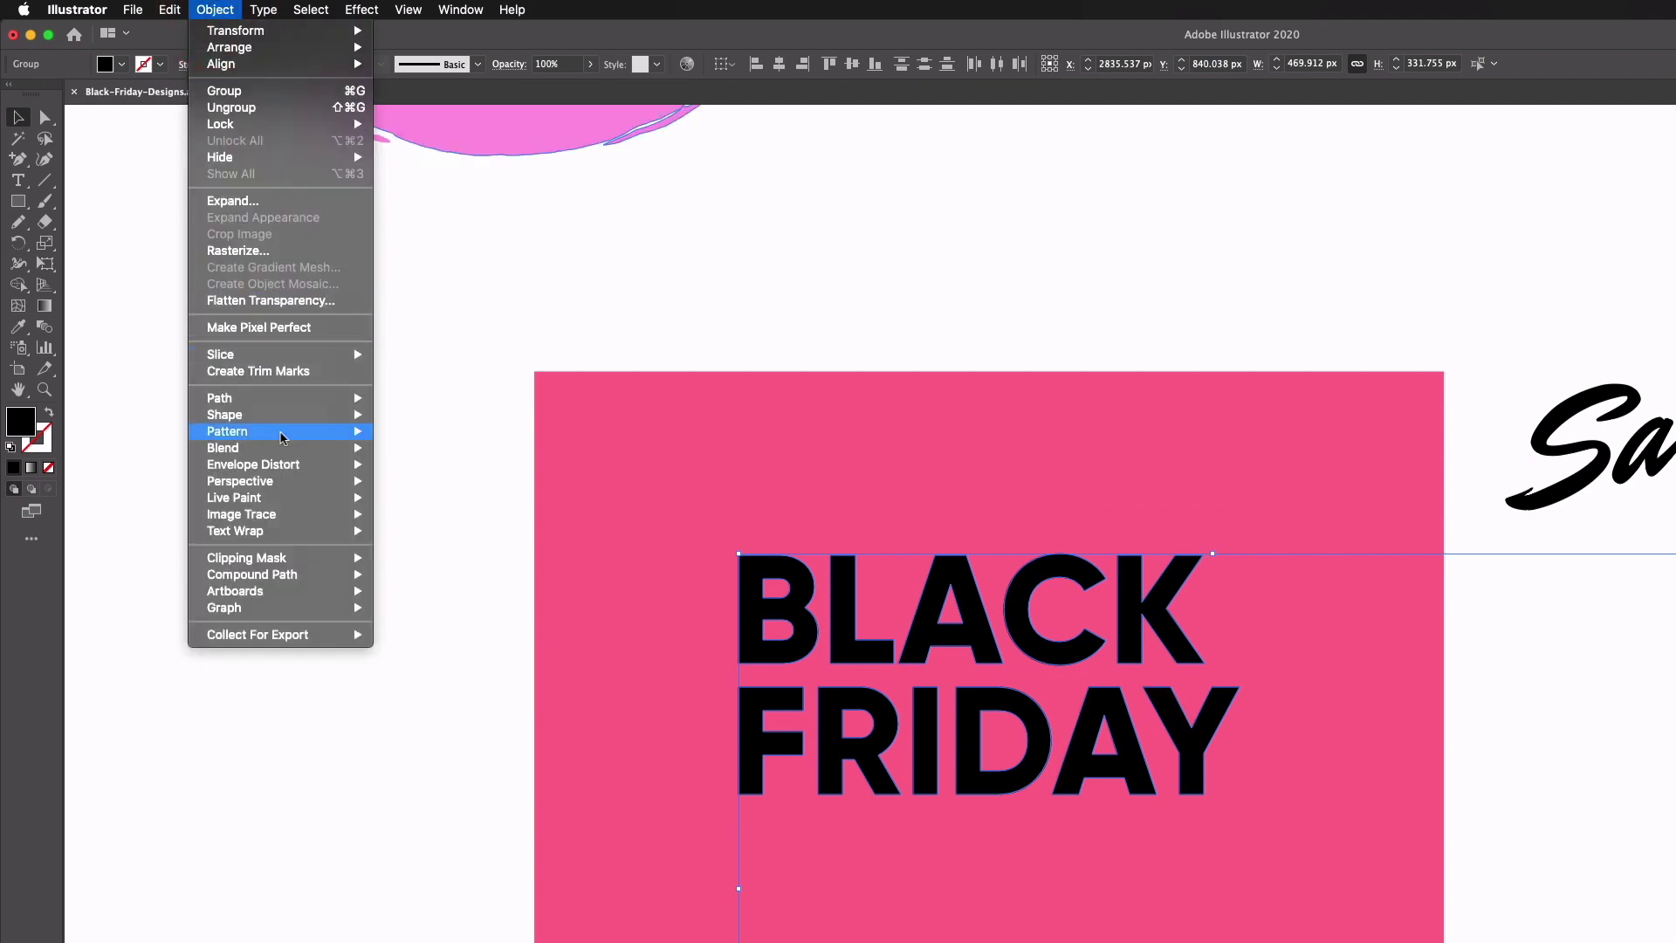
mouse_move(284, 447)
click(410, 452)
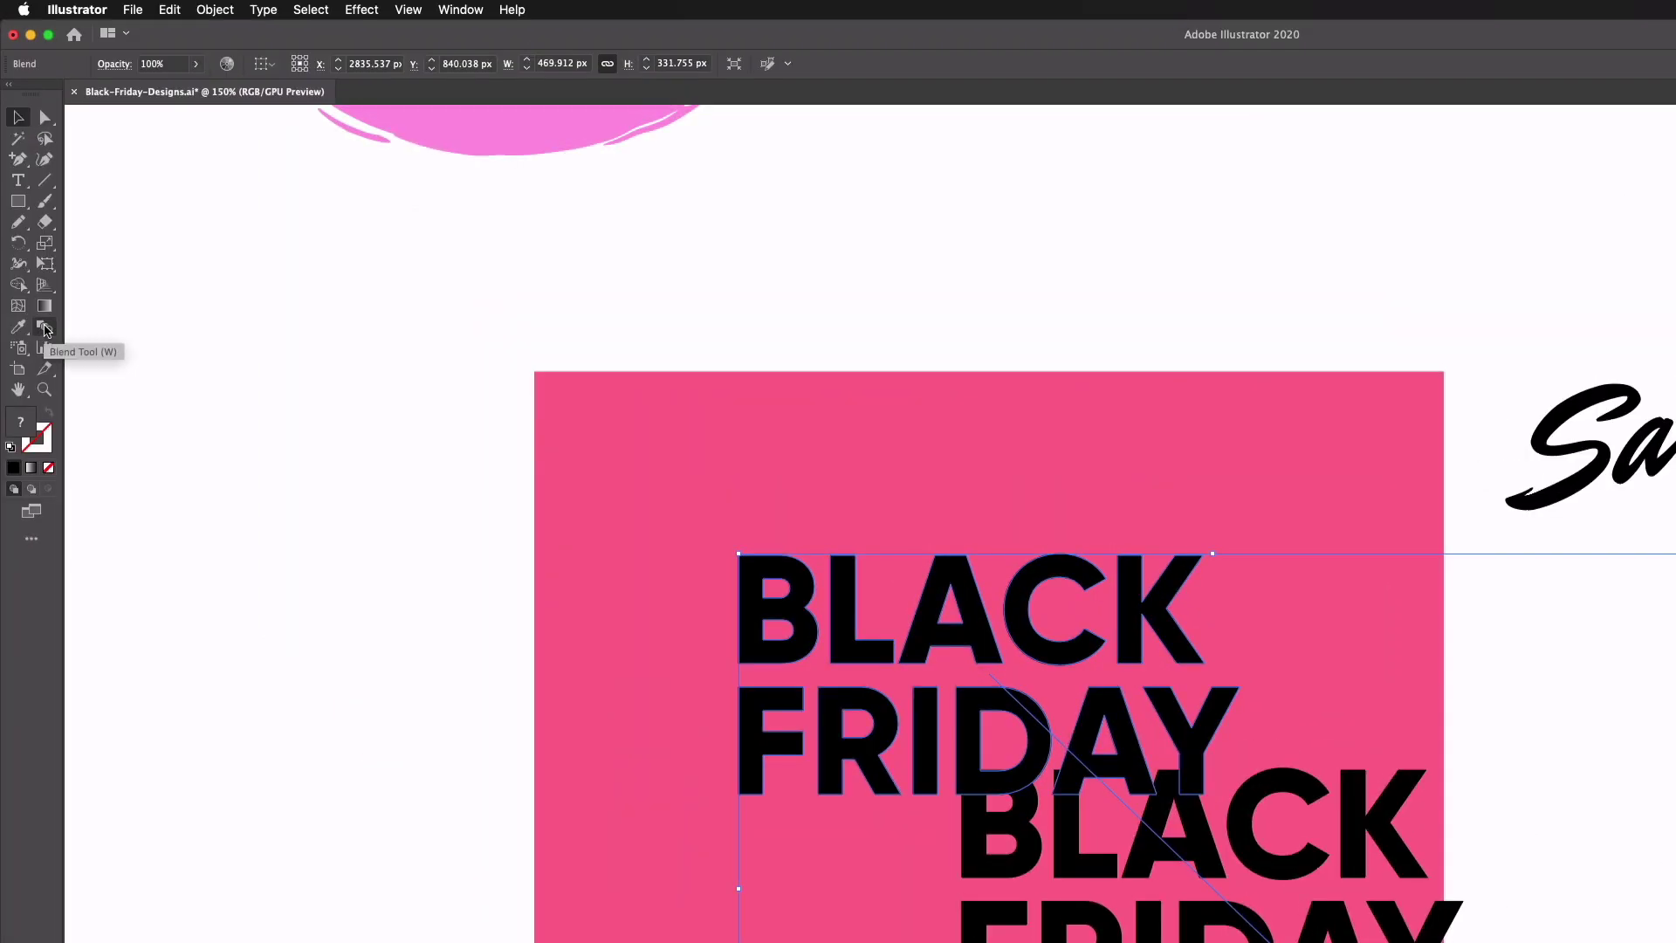
double_click(47, 329)
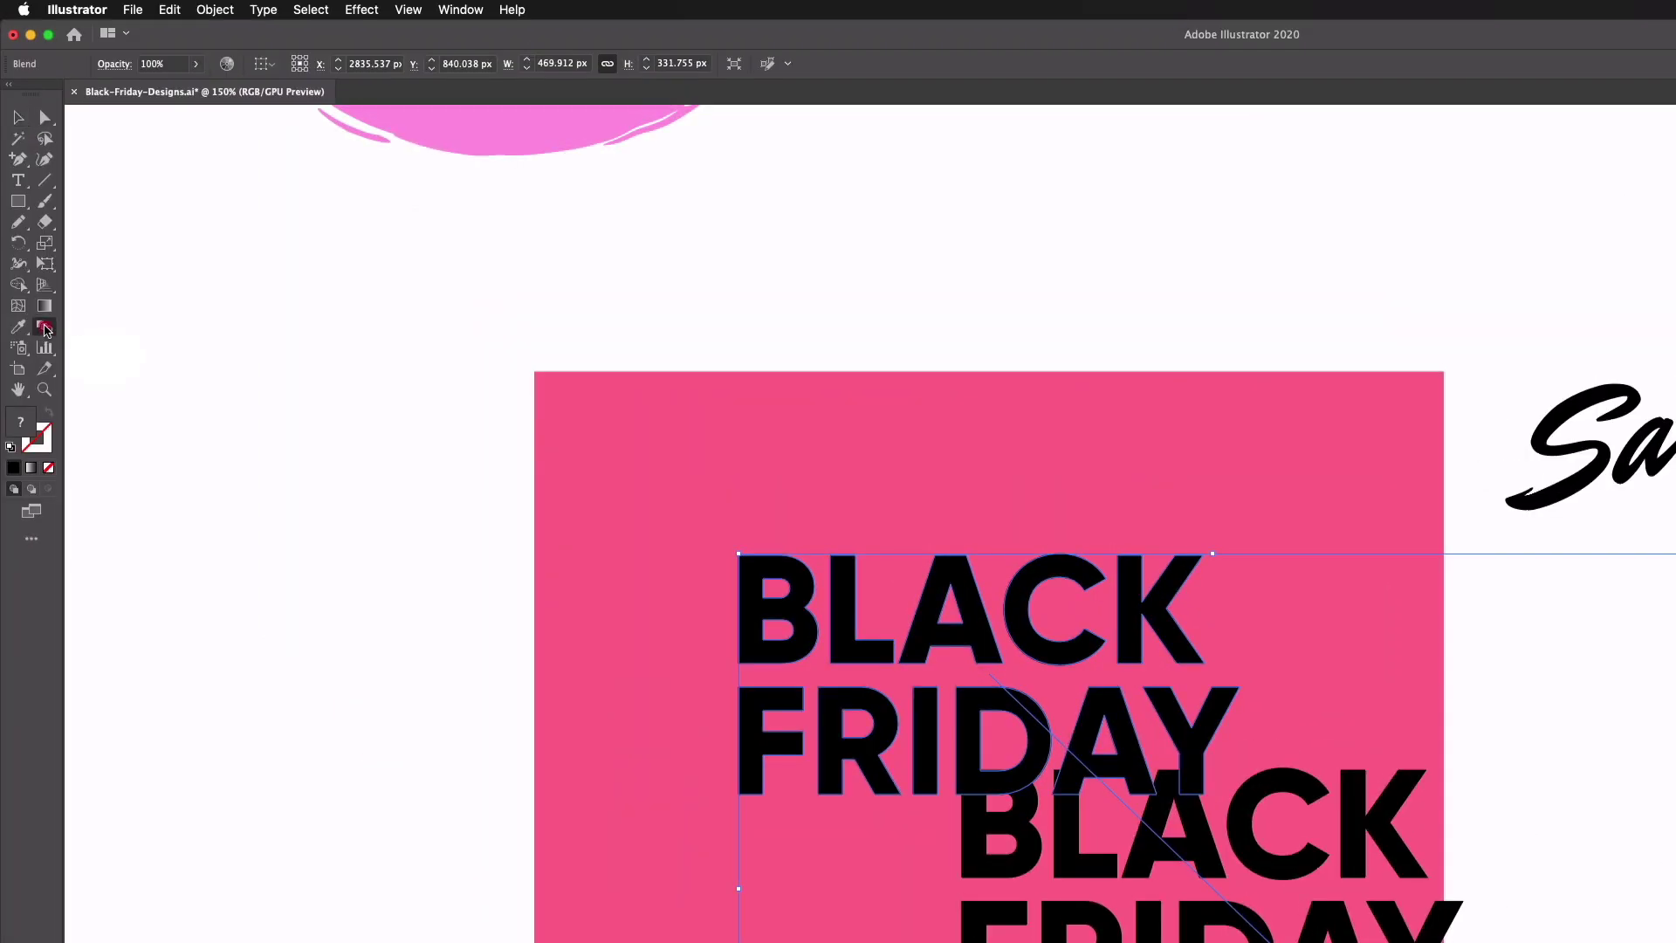
click(337, 416)
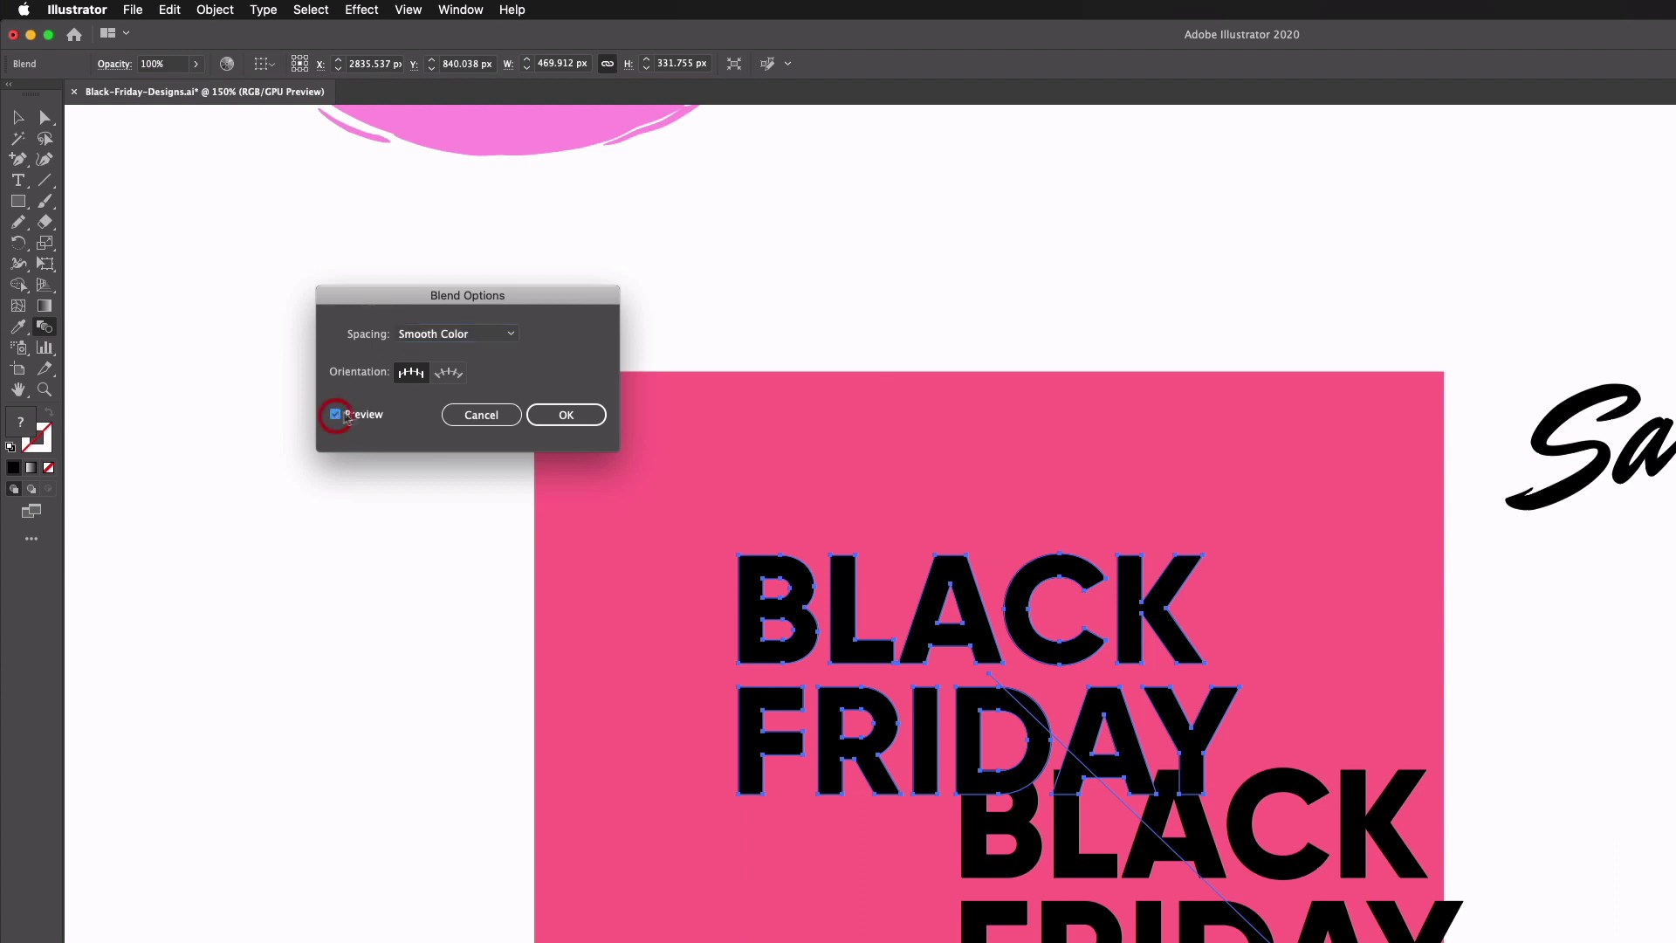
- Try Specified Steps spacing with 100 steps for the BLACK FRIDAY blend
click(459, 336)
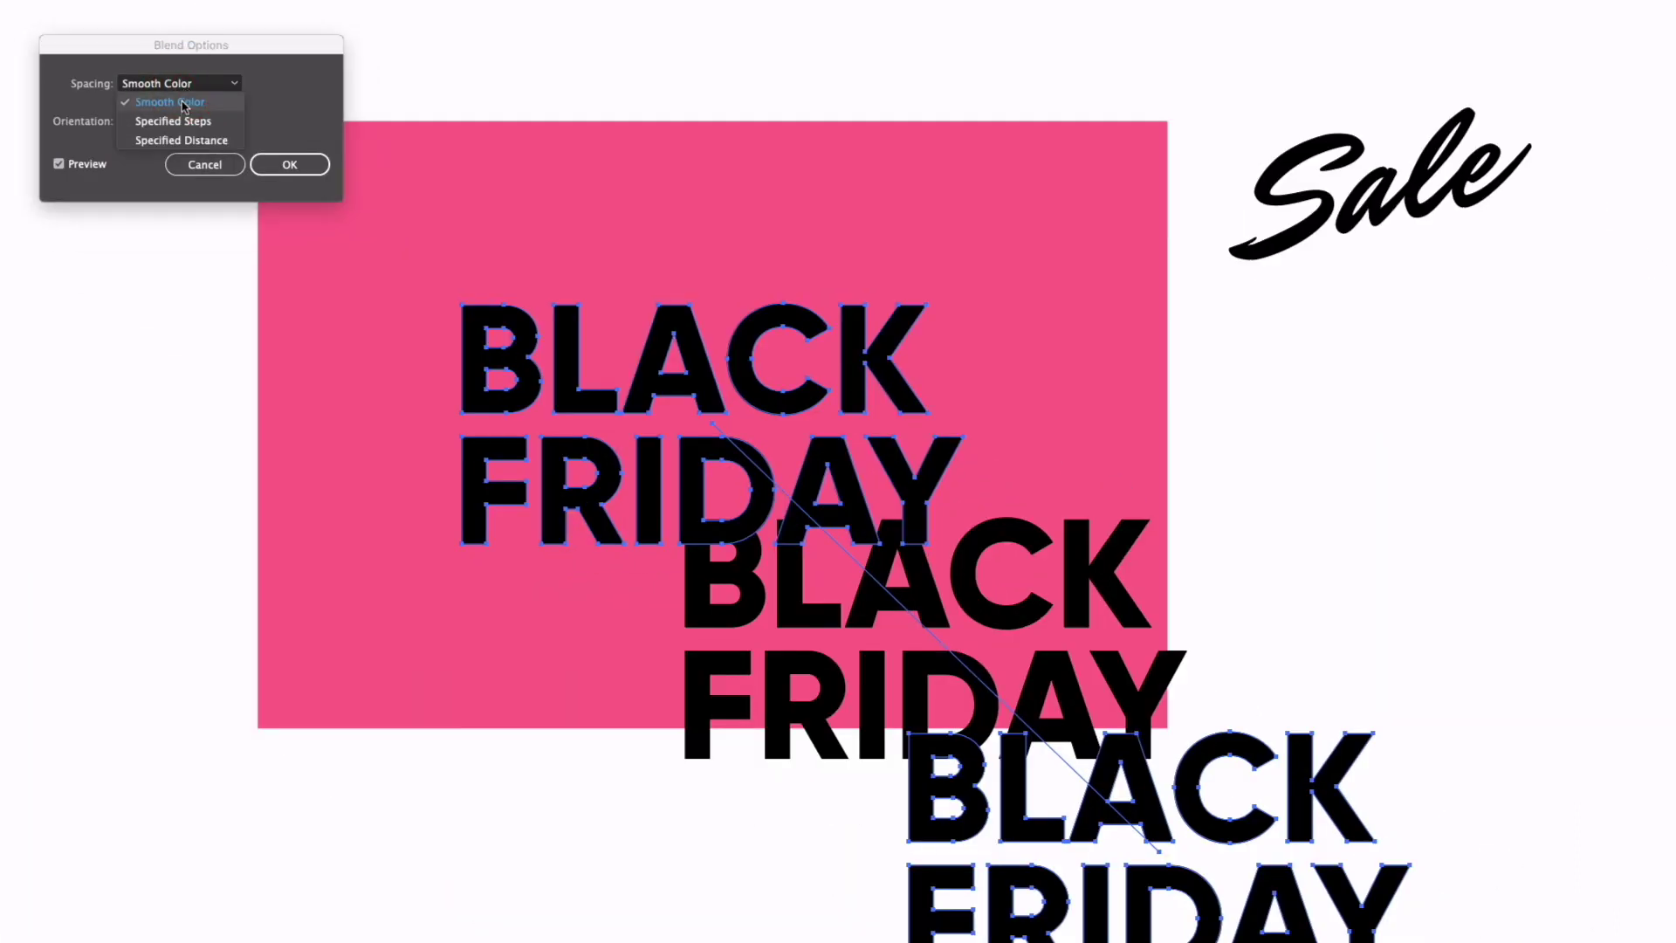
click(182, 124)
double_click(266, 83)
text(100)
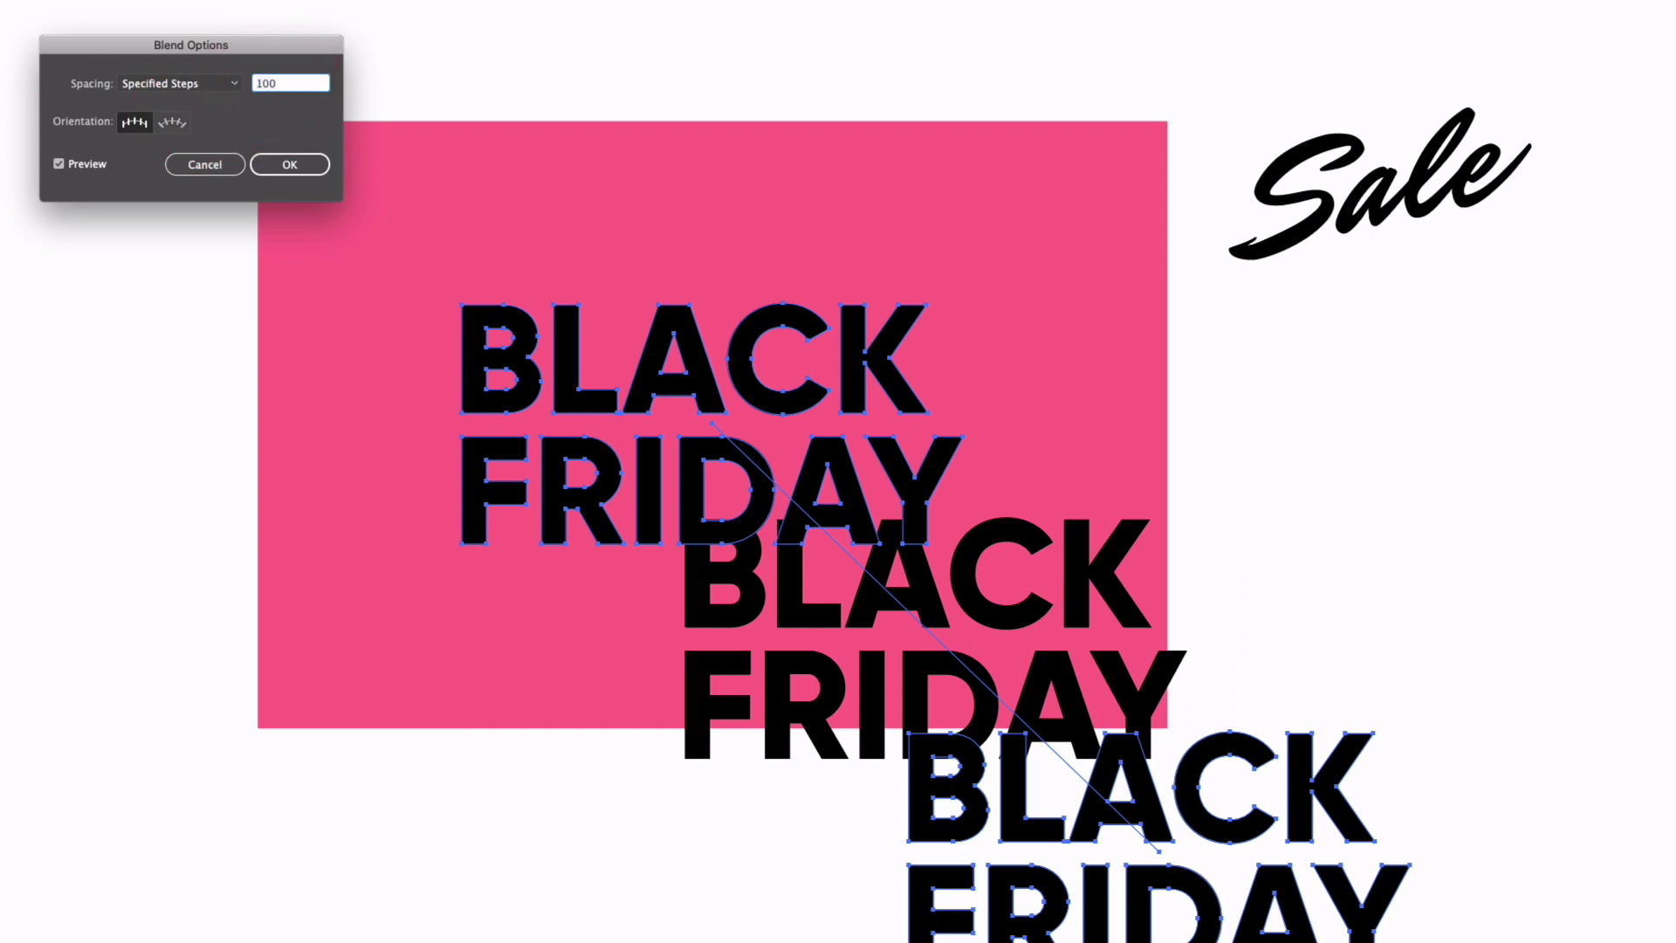
key(Up)
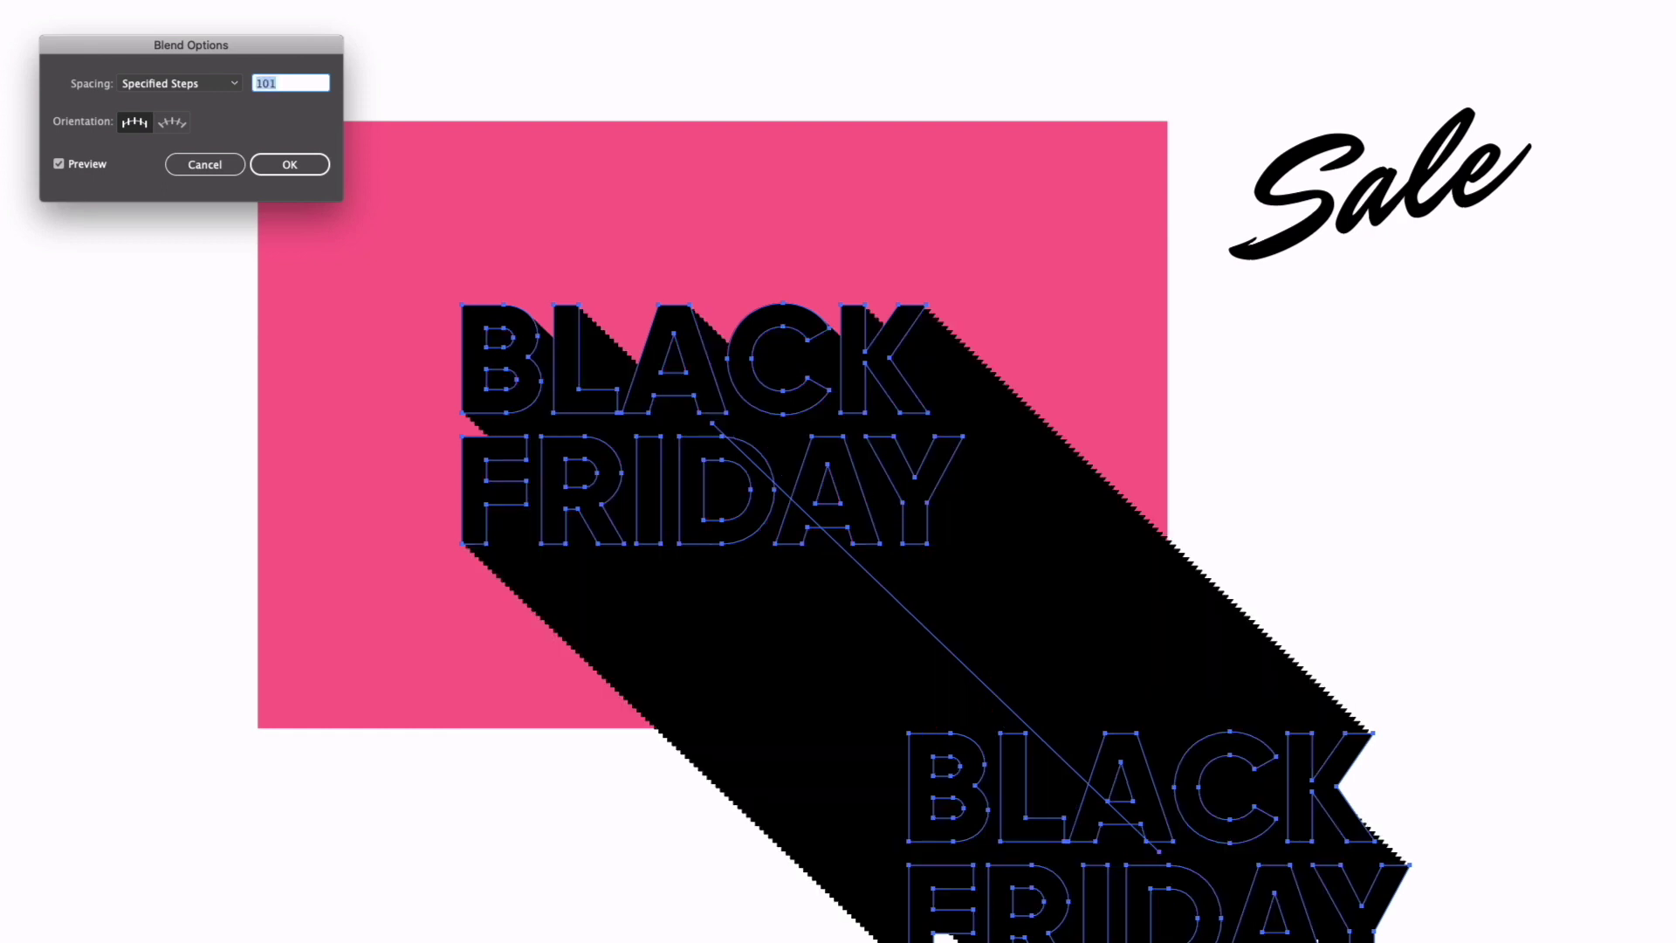
key(Down)
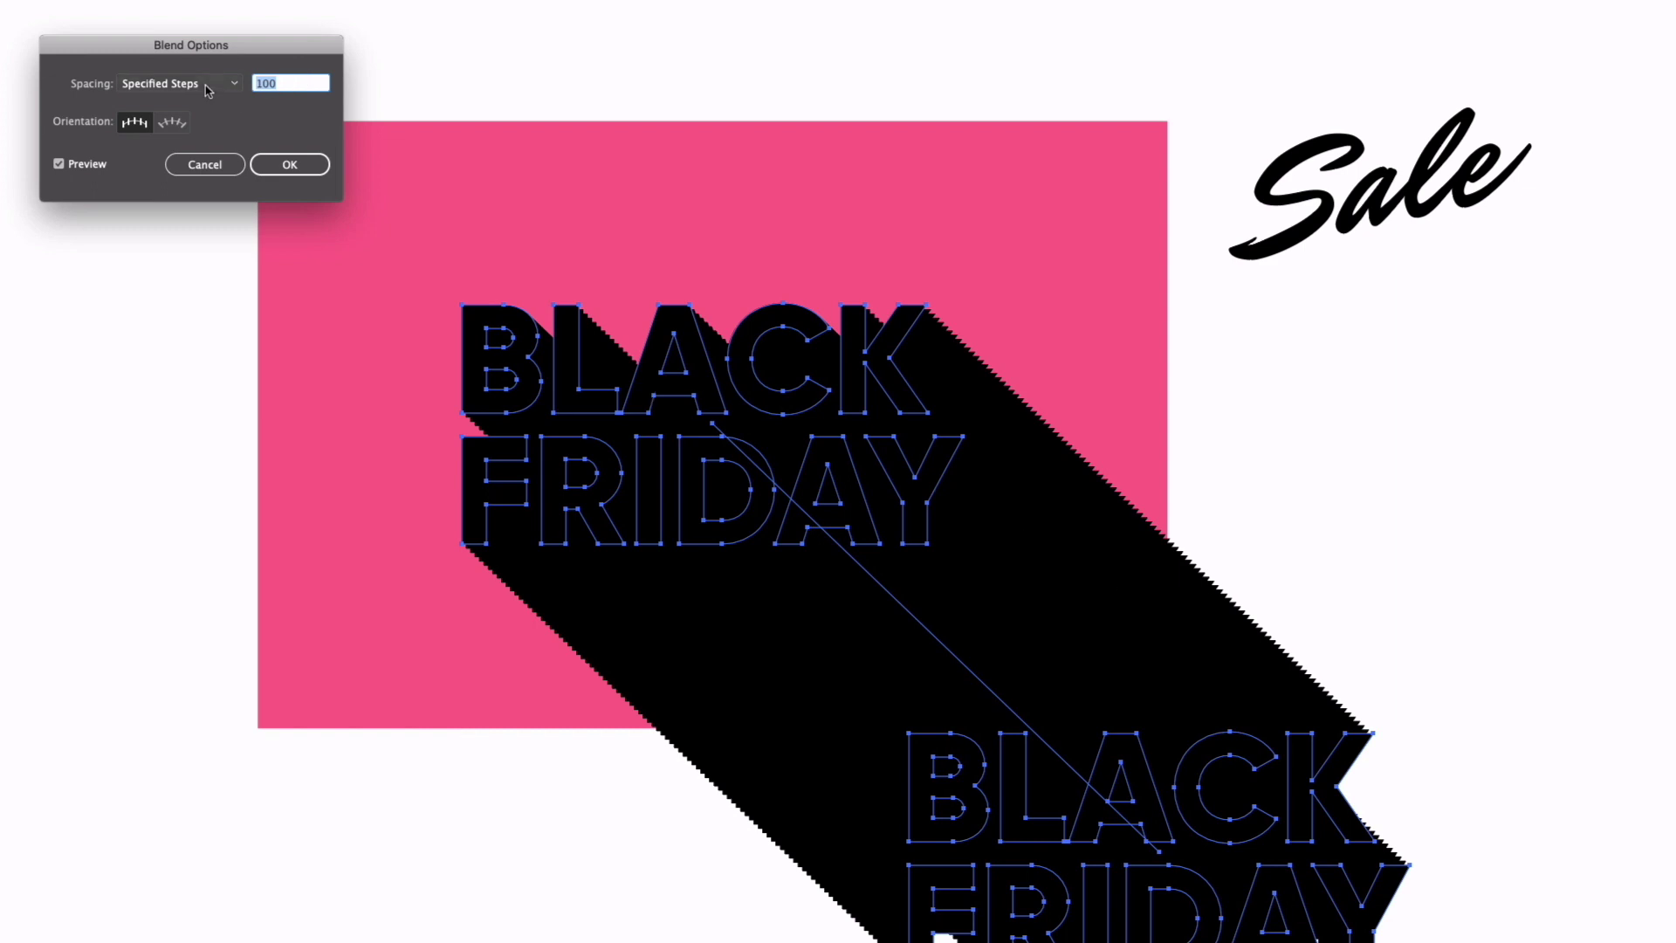
- Set the blend spacing to Specified Distance at 0.1 px and apply the options
click(228, 84)
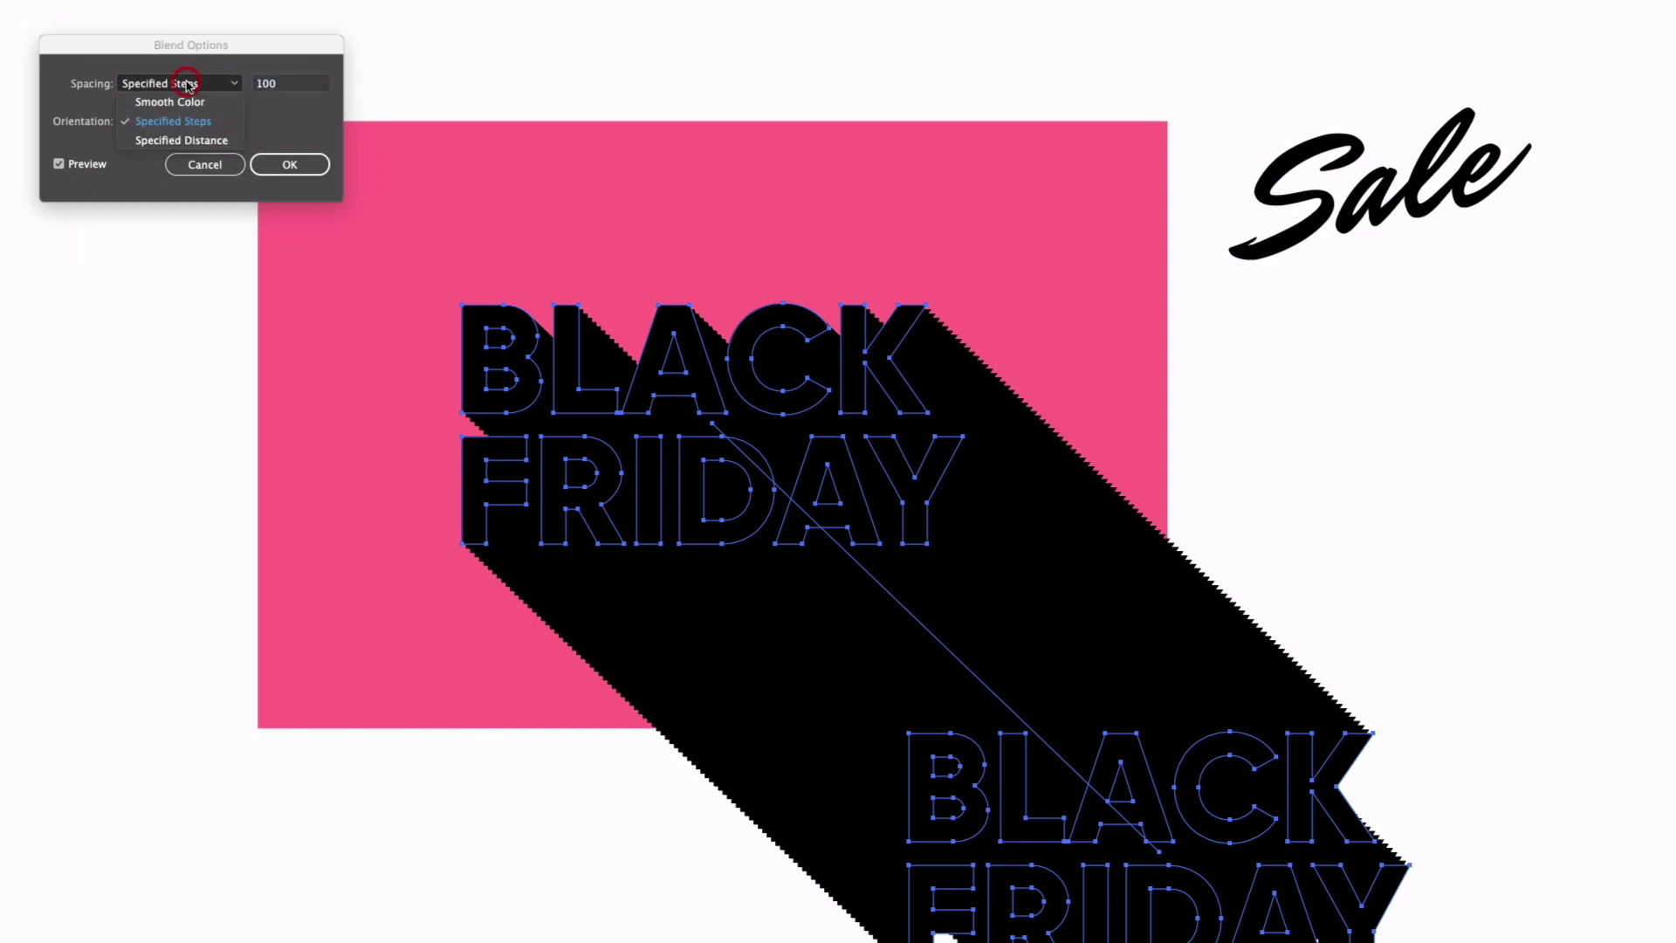
click(186, 142)
key(Down)
key(Down)
key(Down)
key(Down)
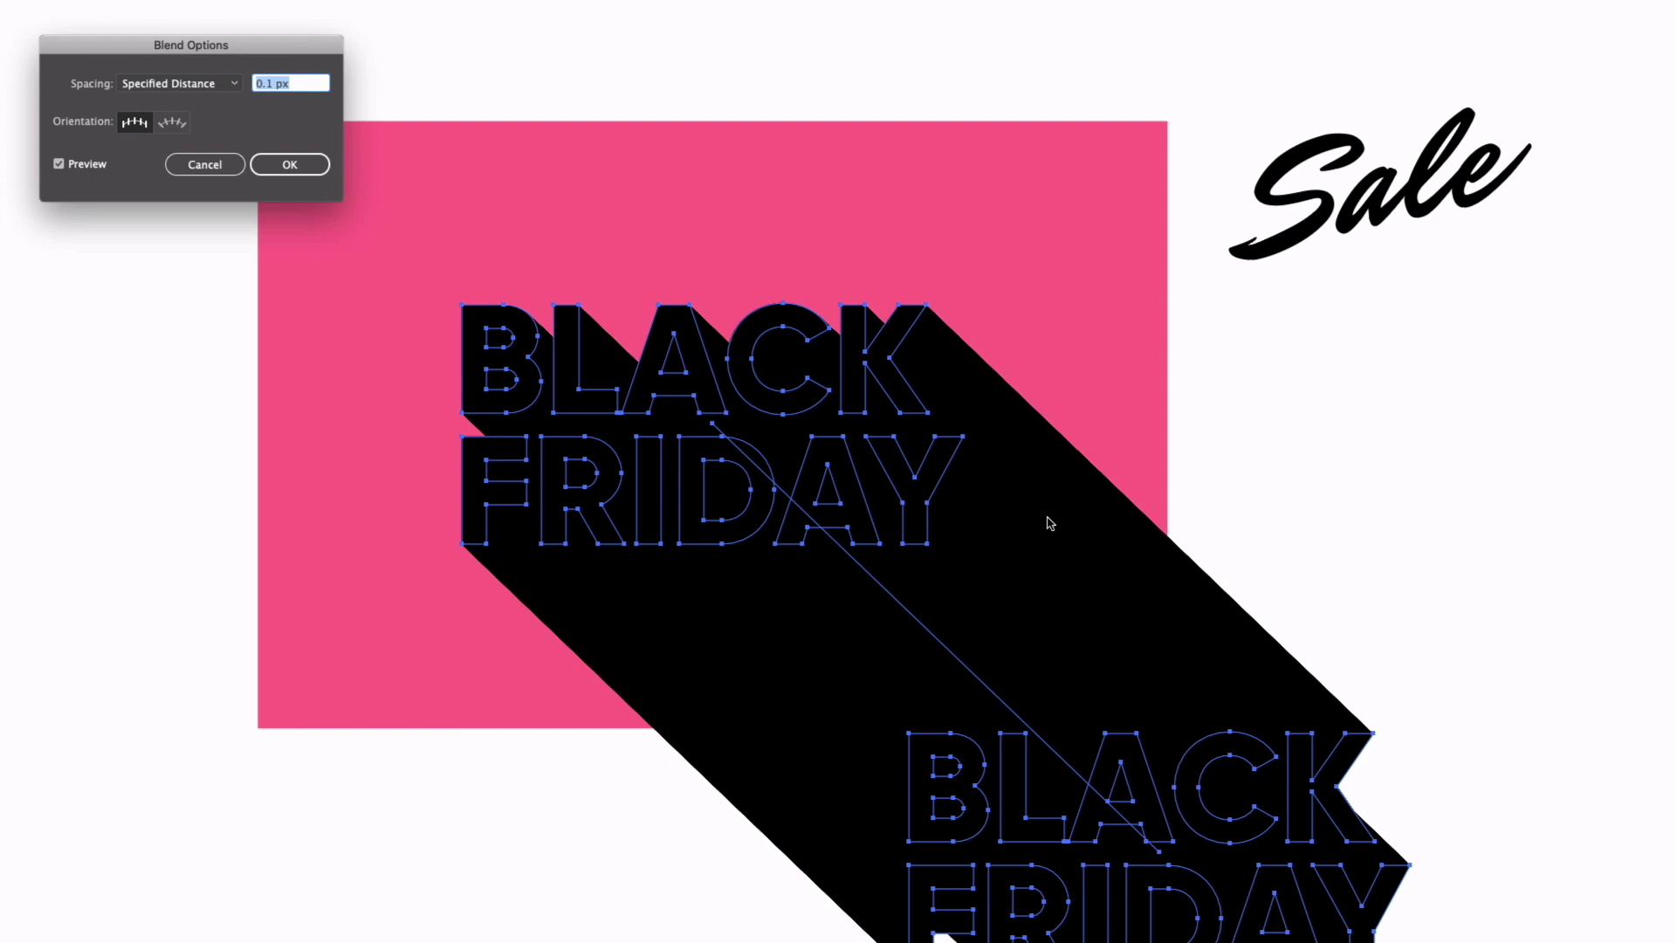
click(272, 166)
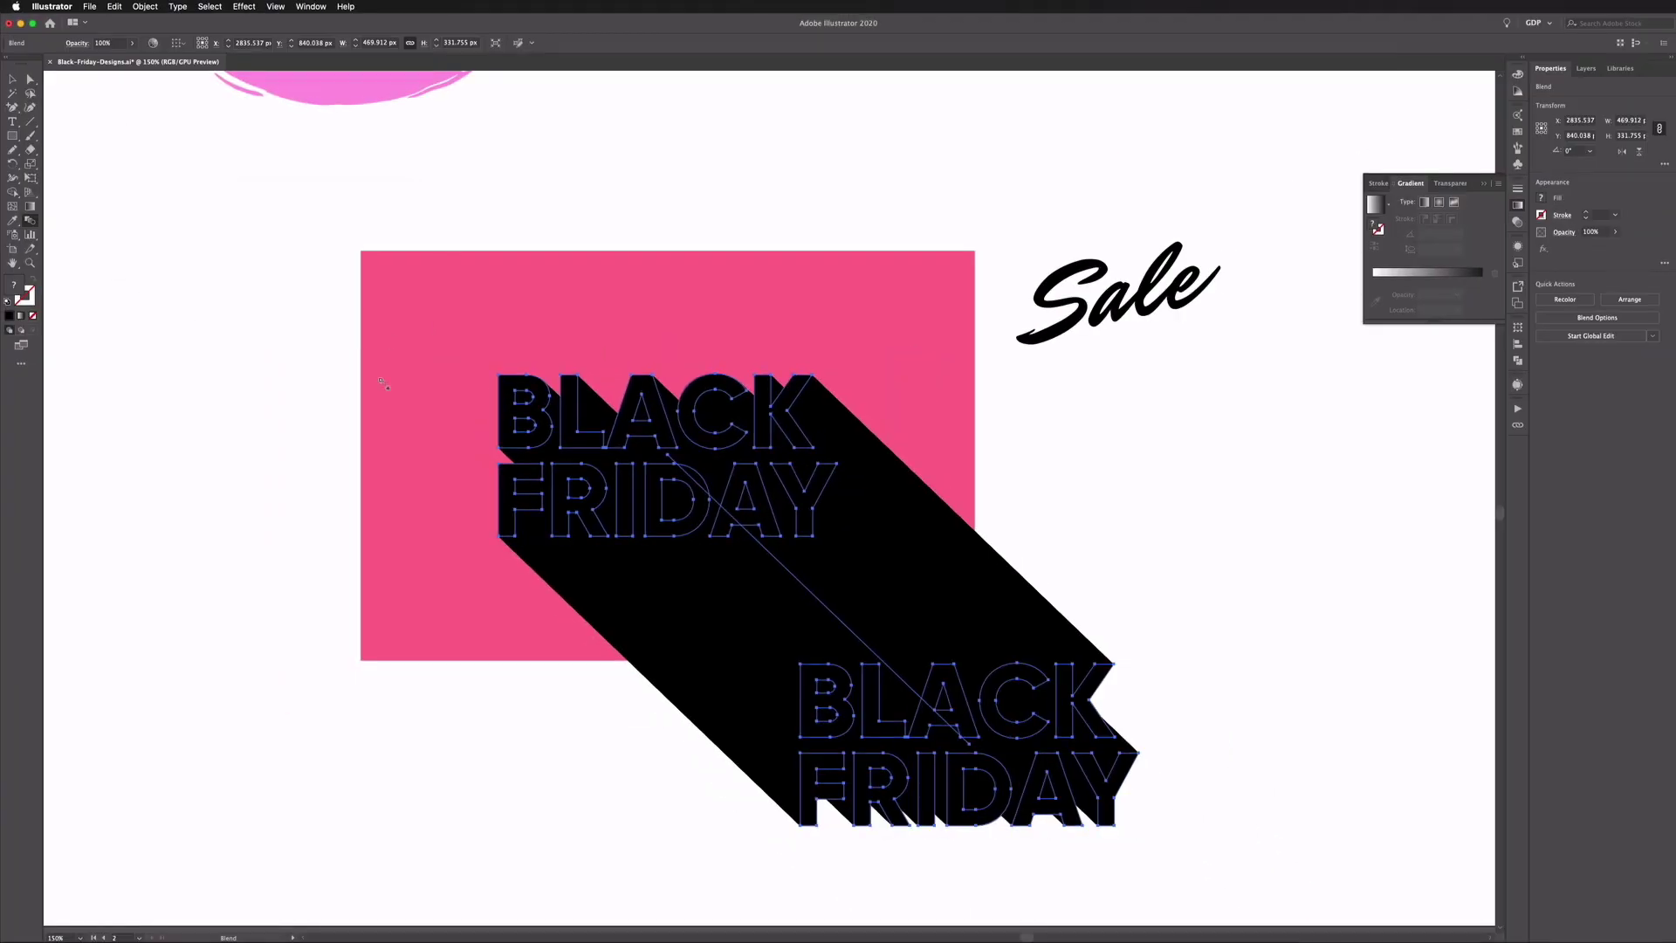
- Draw two Line Segment lines from the upper K's top corners to the matching corners of the K in the lower copy
key(v)
key(super+equal)
key(super+equal)
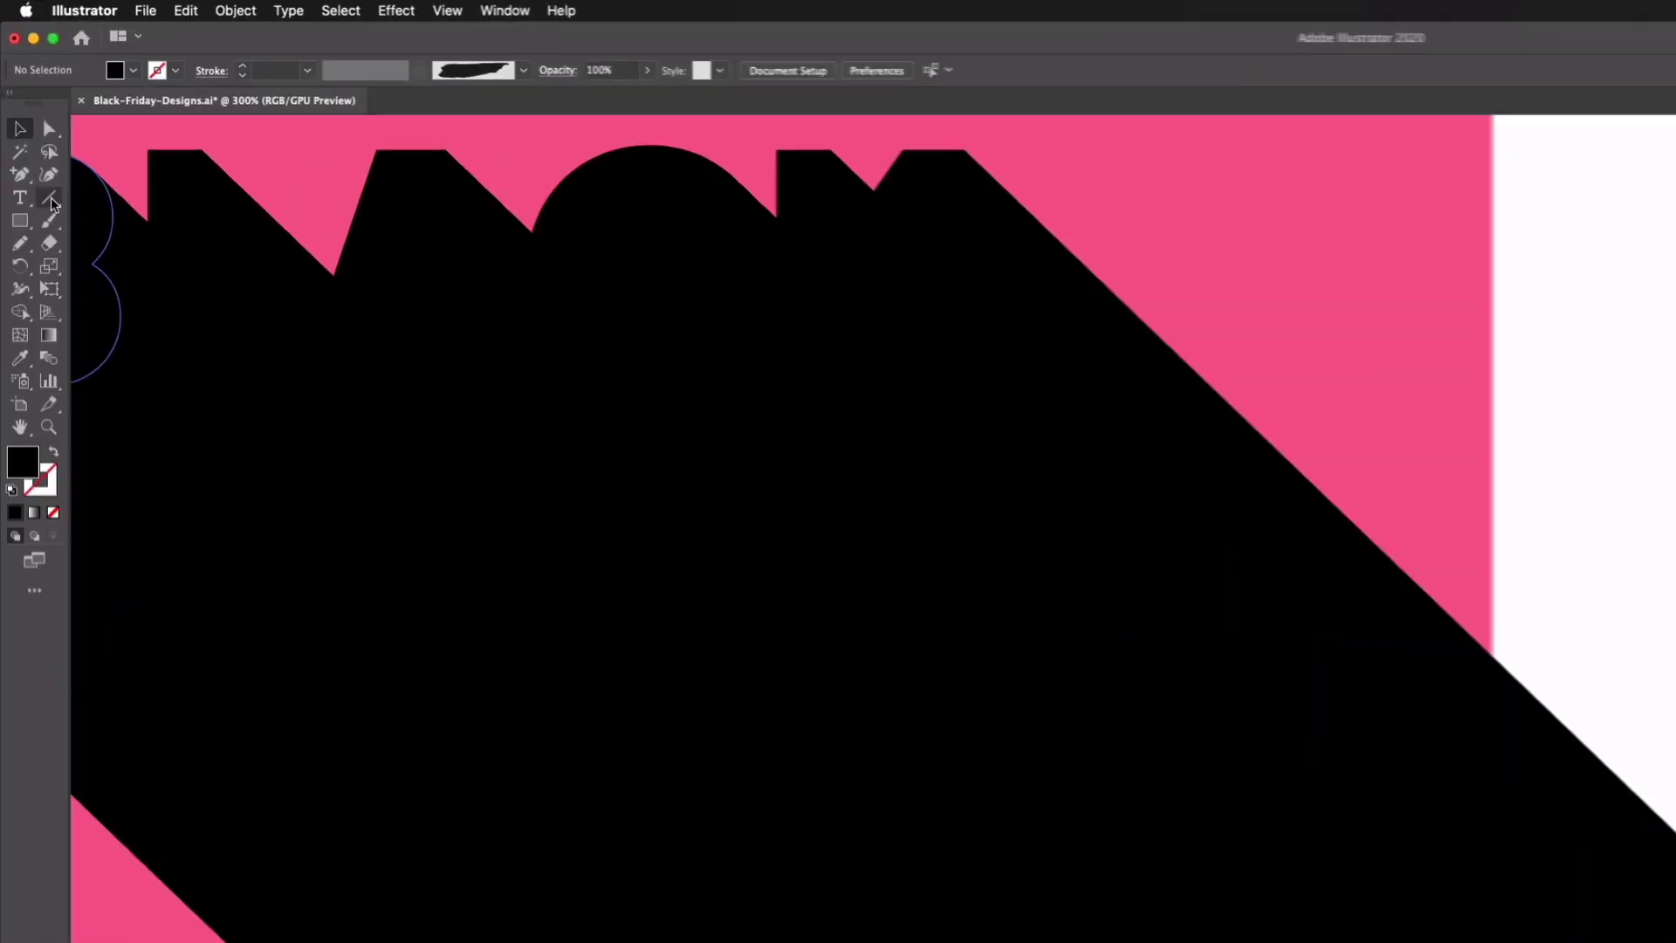
click(31, 122)
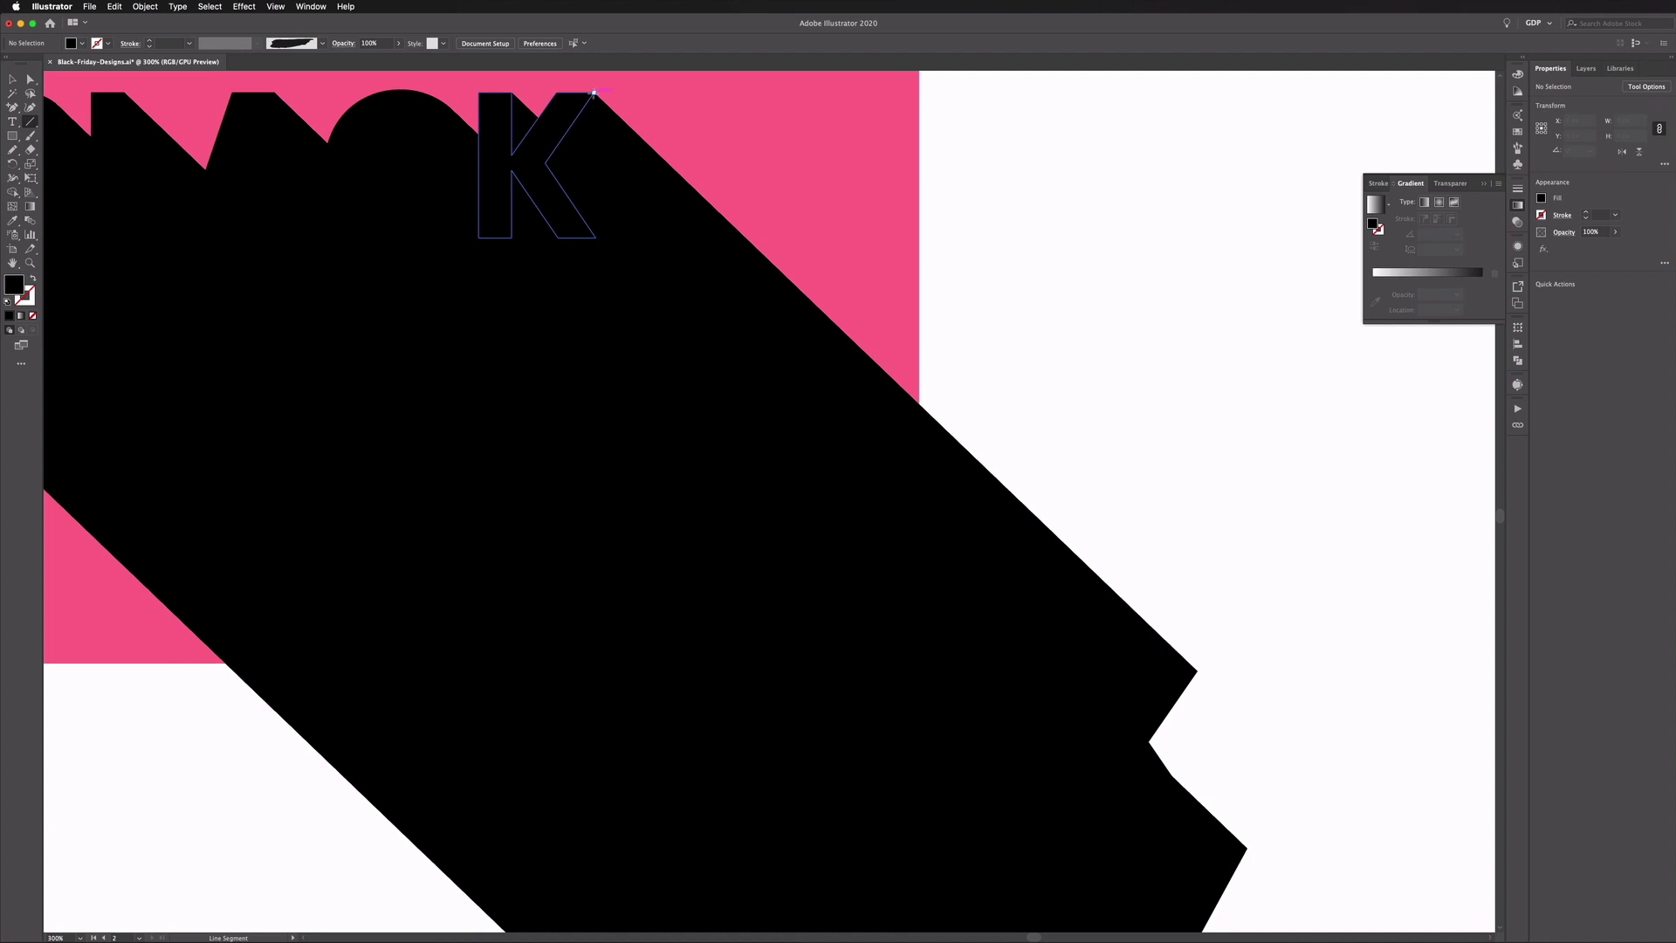
drag(594, 92, 1196, 671)
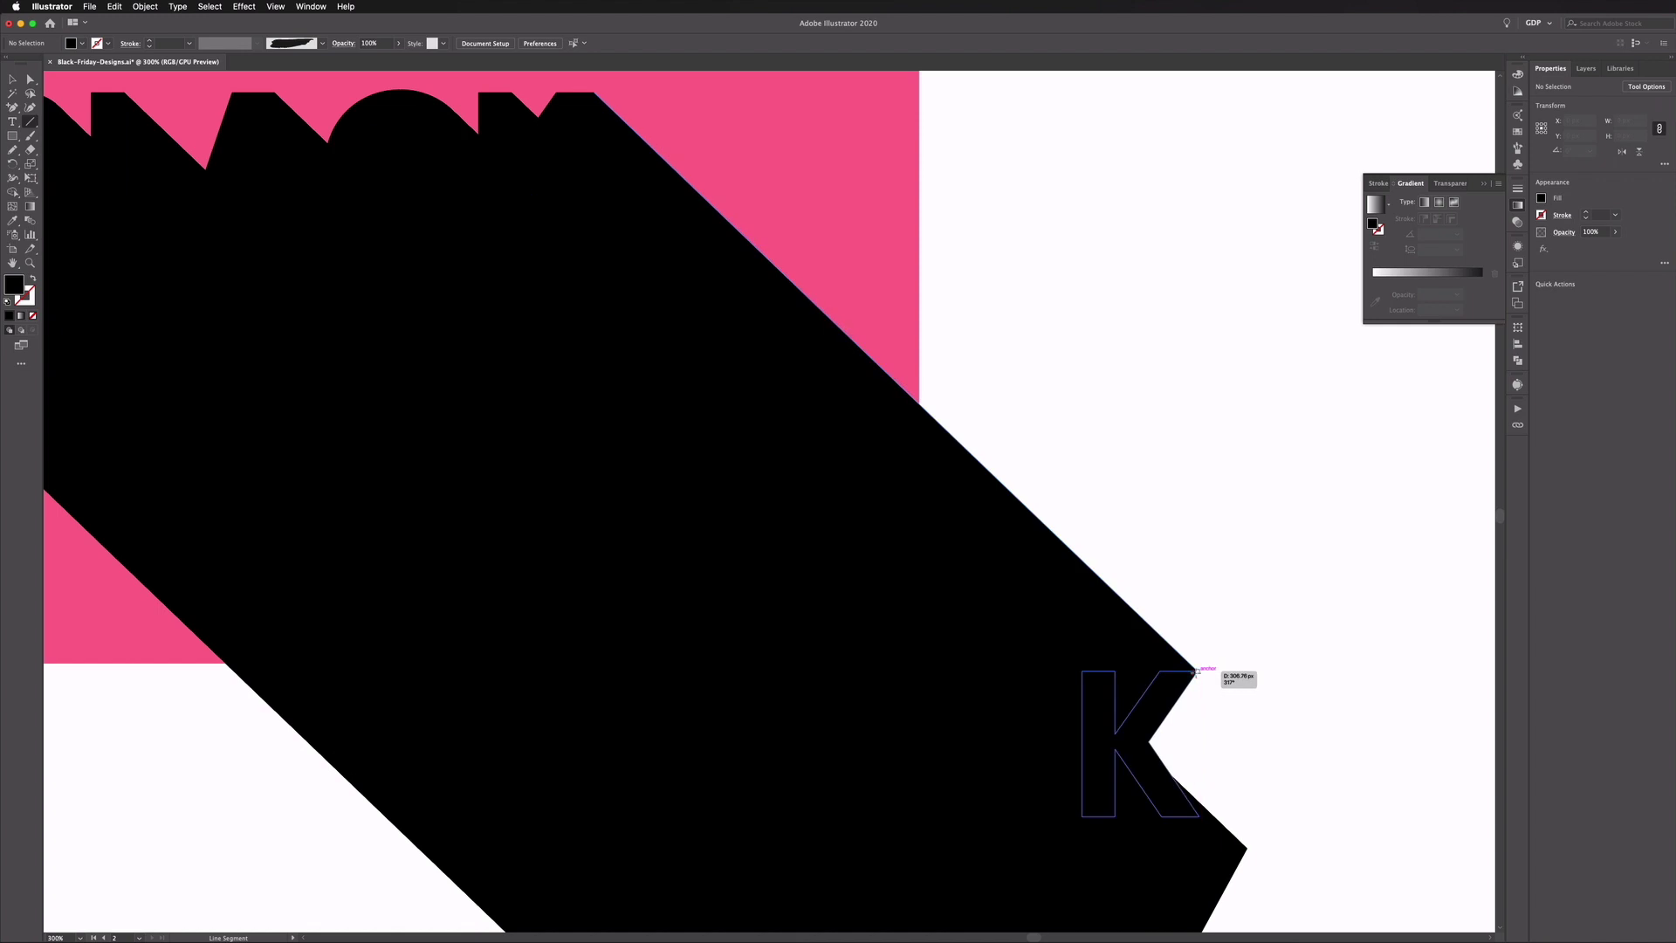
drag(1197, 670, 1195, 673)
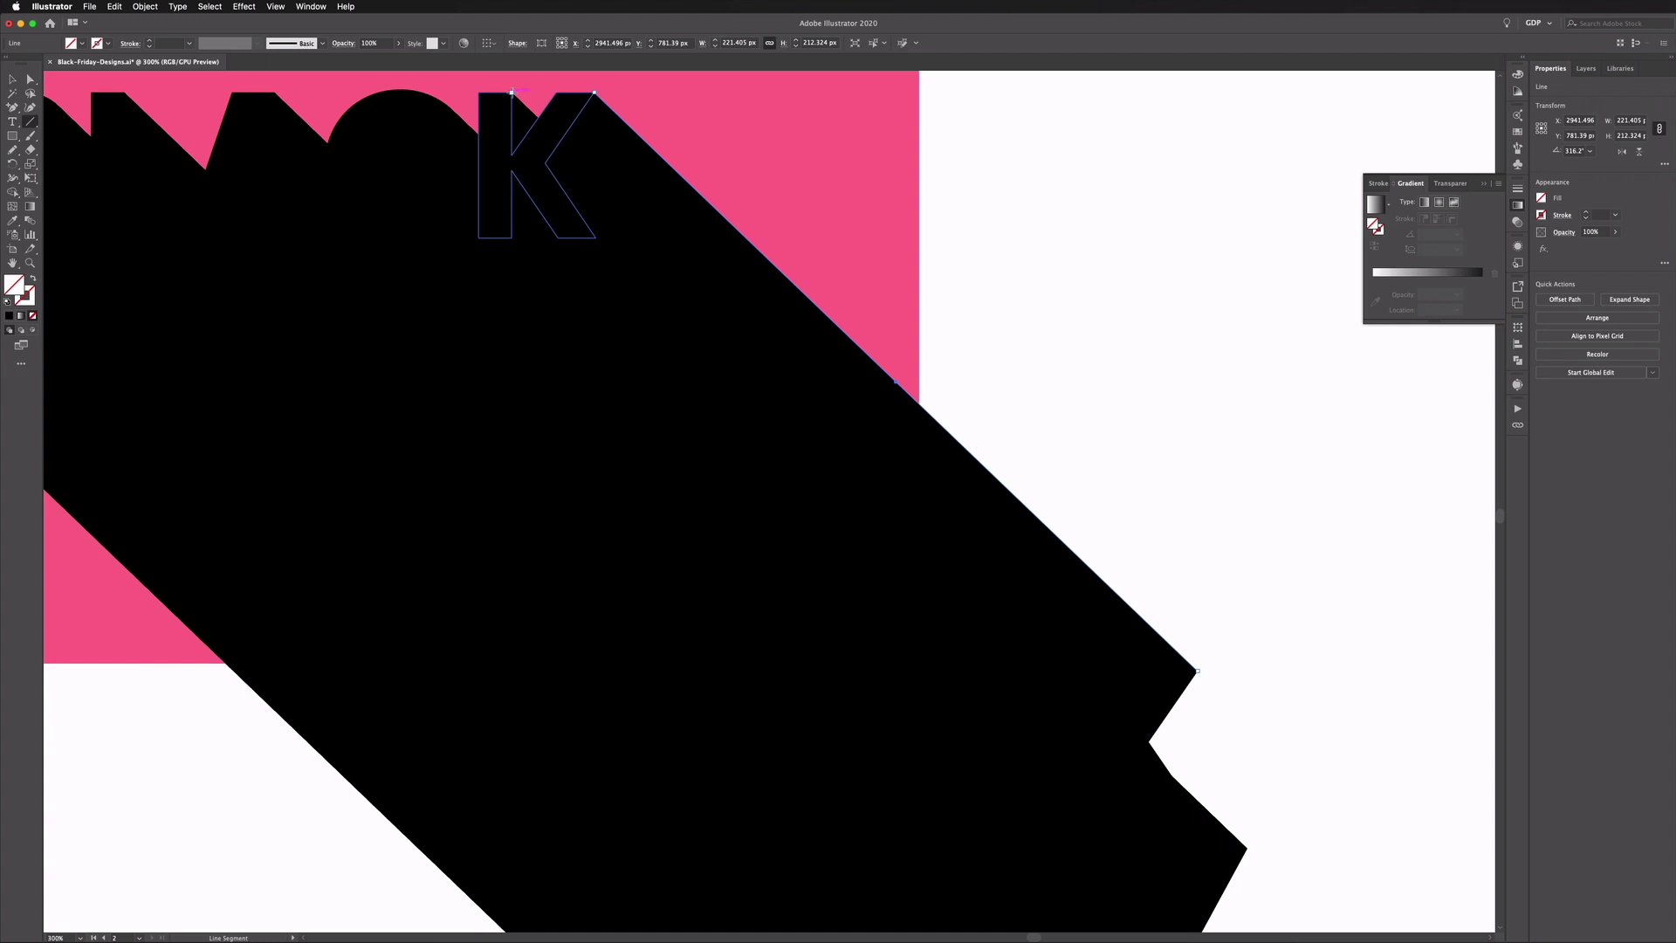
drag(512, 92, 1115, 670)
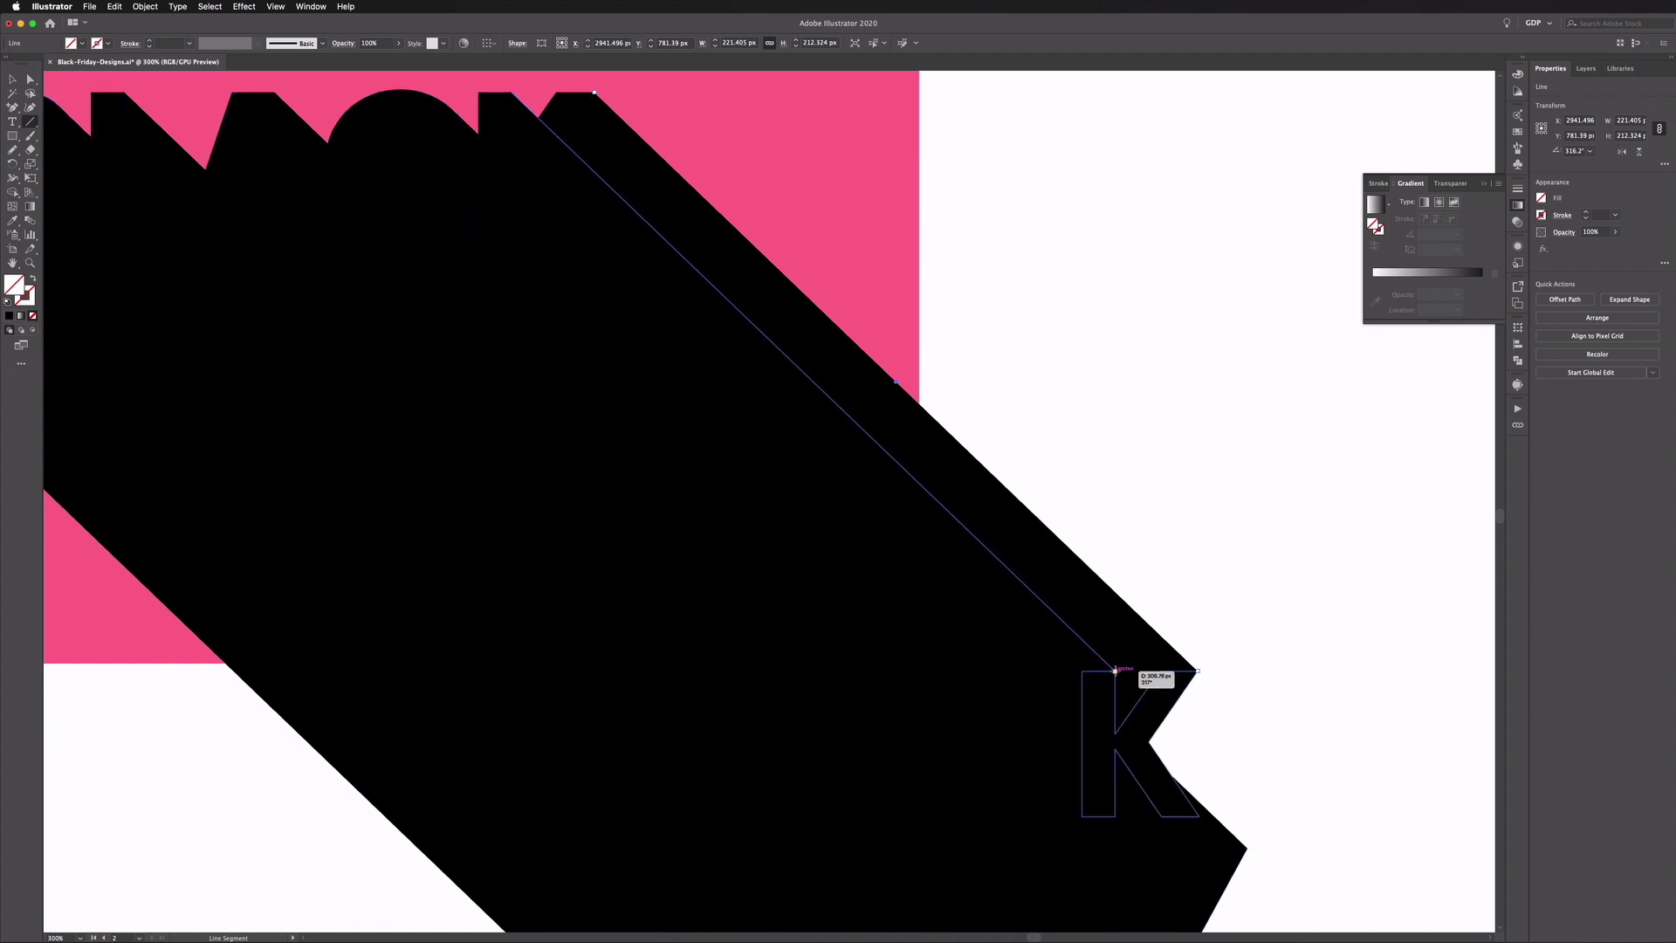
drag(1116, 669, 1115, 670)
- Draw connecting lines from the upper C's curve and the top-right corners of the A and L to matching points on the lower copy
scroll(758, 408, left, 5)
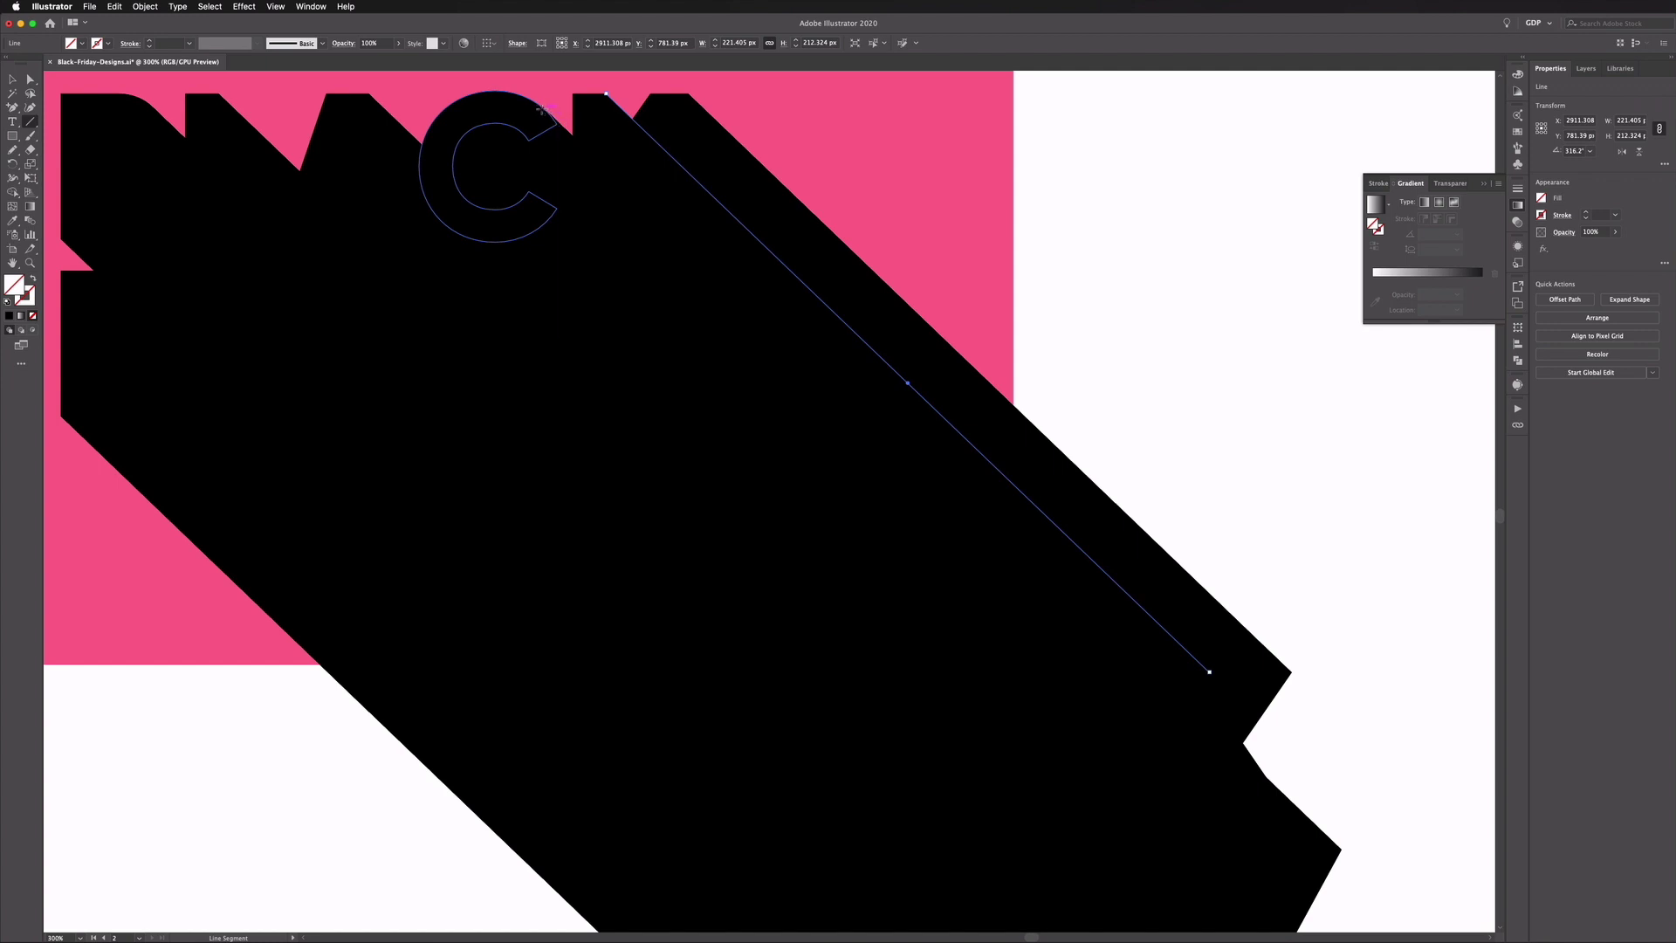
drag(541, 105, 1152, 690)
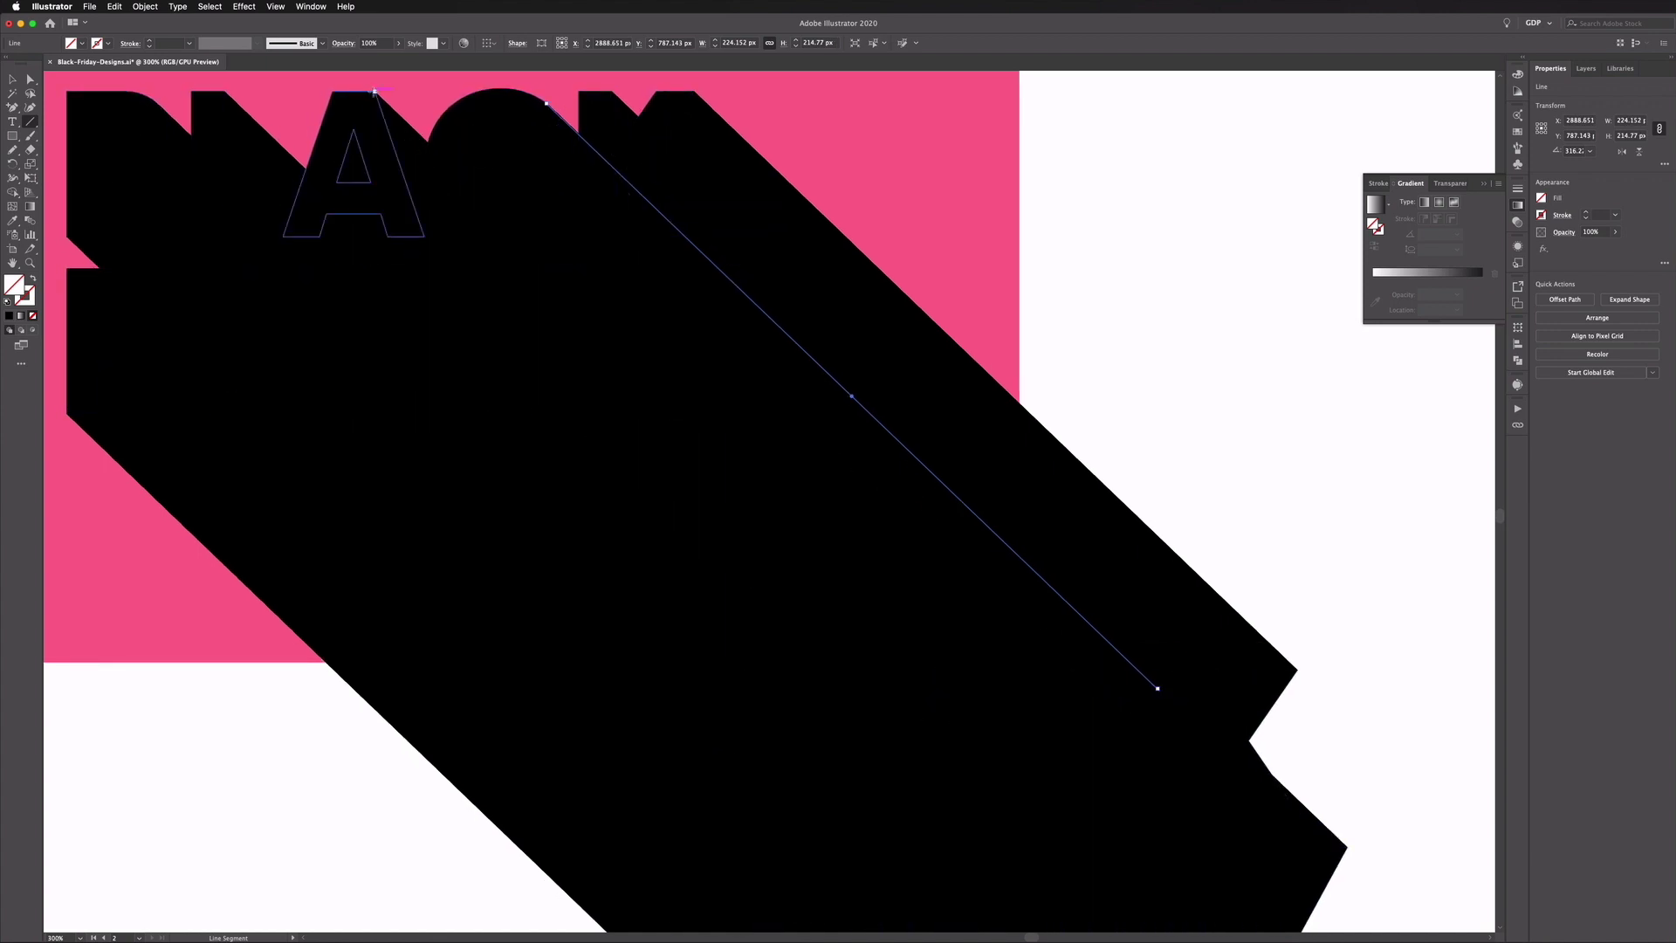
mouse_move(375, 91)
mouse_down()
mouse_move(486, 146)
mouse_move(951, 666)
mouse_move(979, 670)
mouse_up()
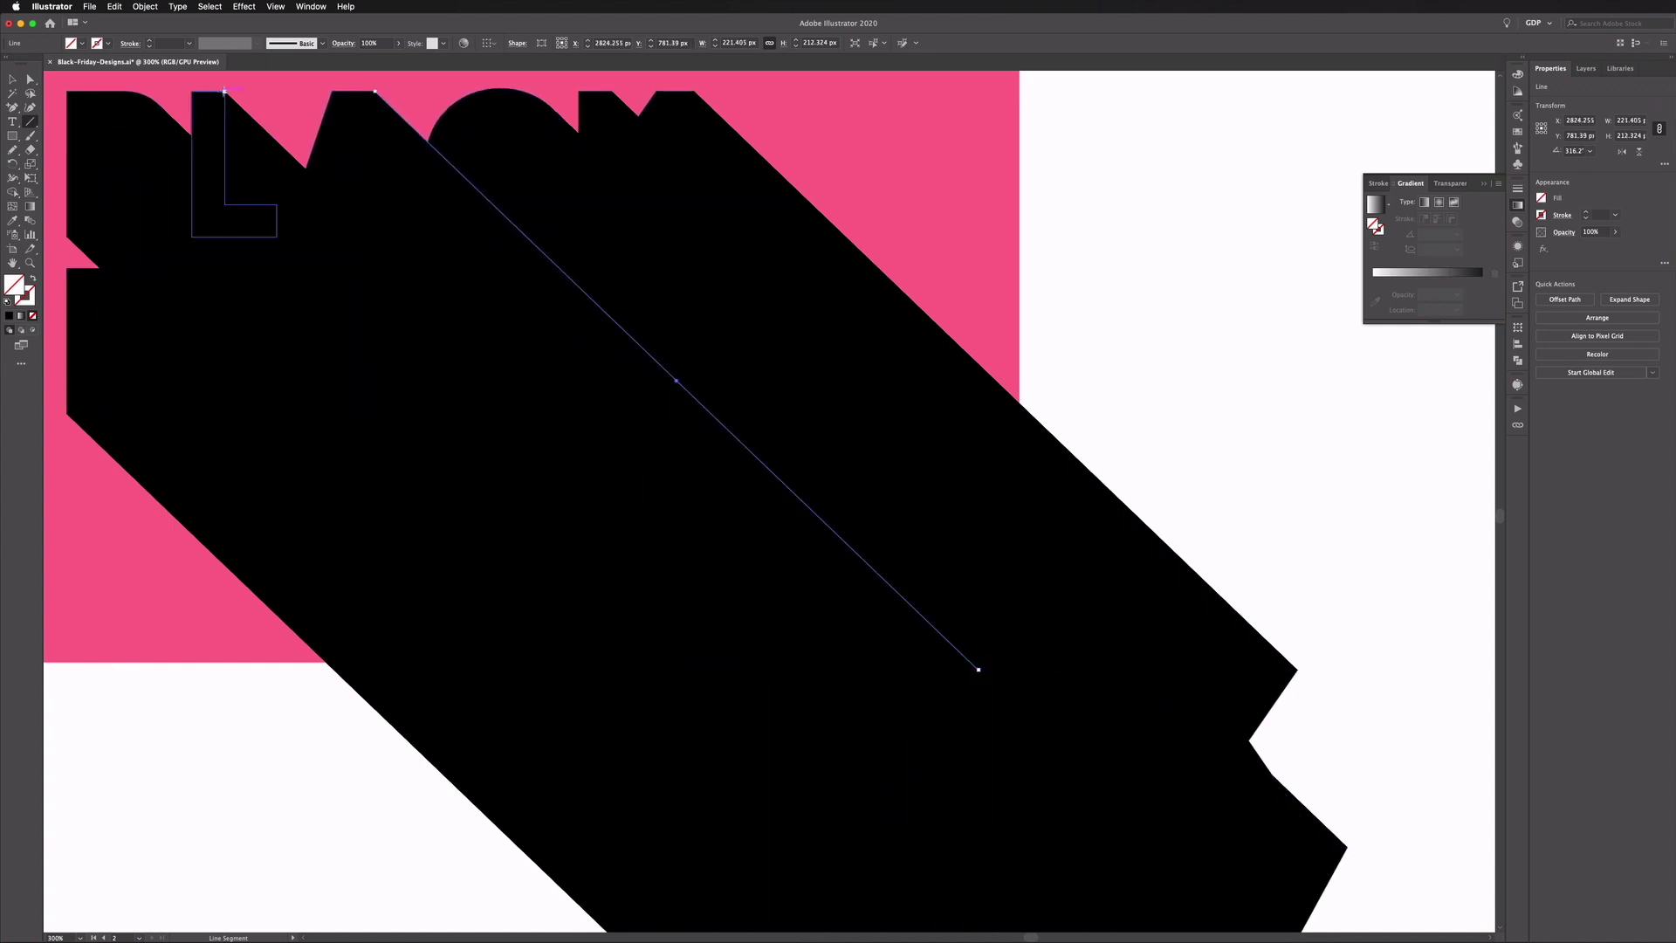
drag(224, 91, 829, 670)
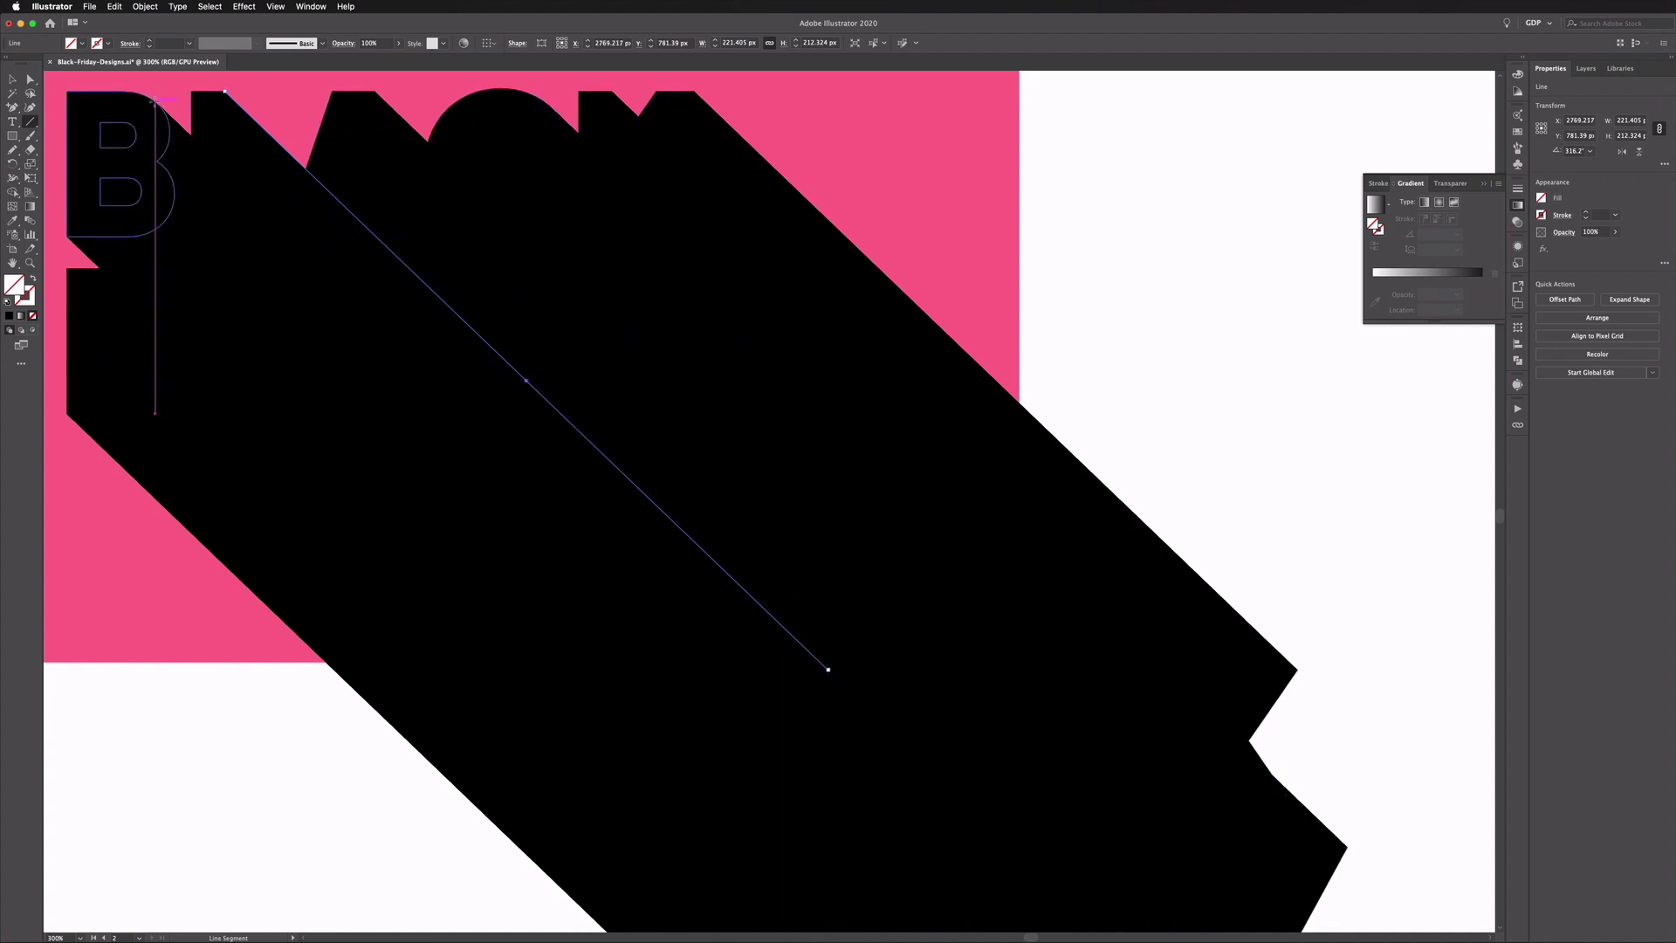
- Release the blend between the two BLACK FRIDAY letterings, keeping the diagonal connecting lines
key(super+0)
key(v)
drag(1085, 780, 486, 583)
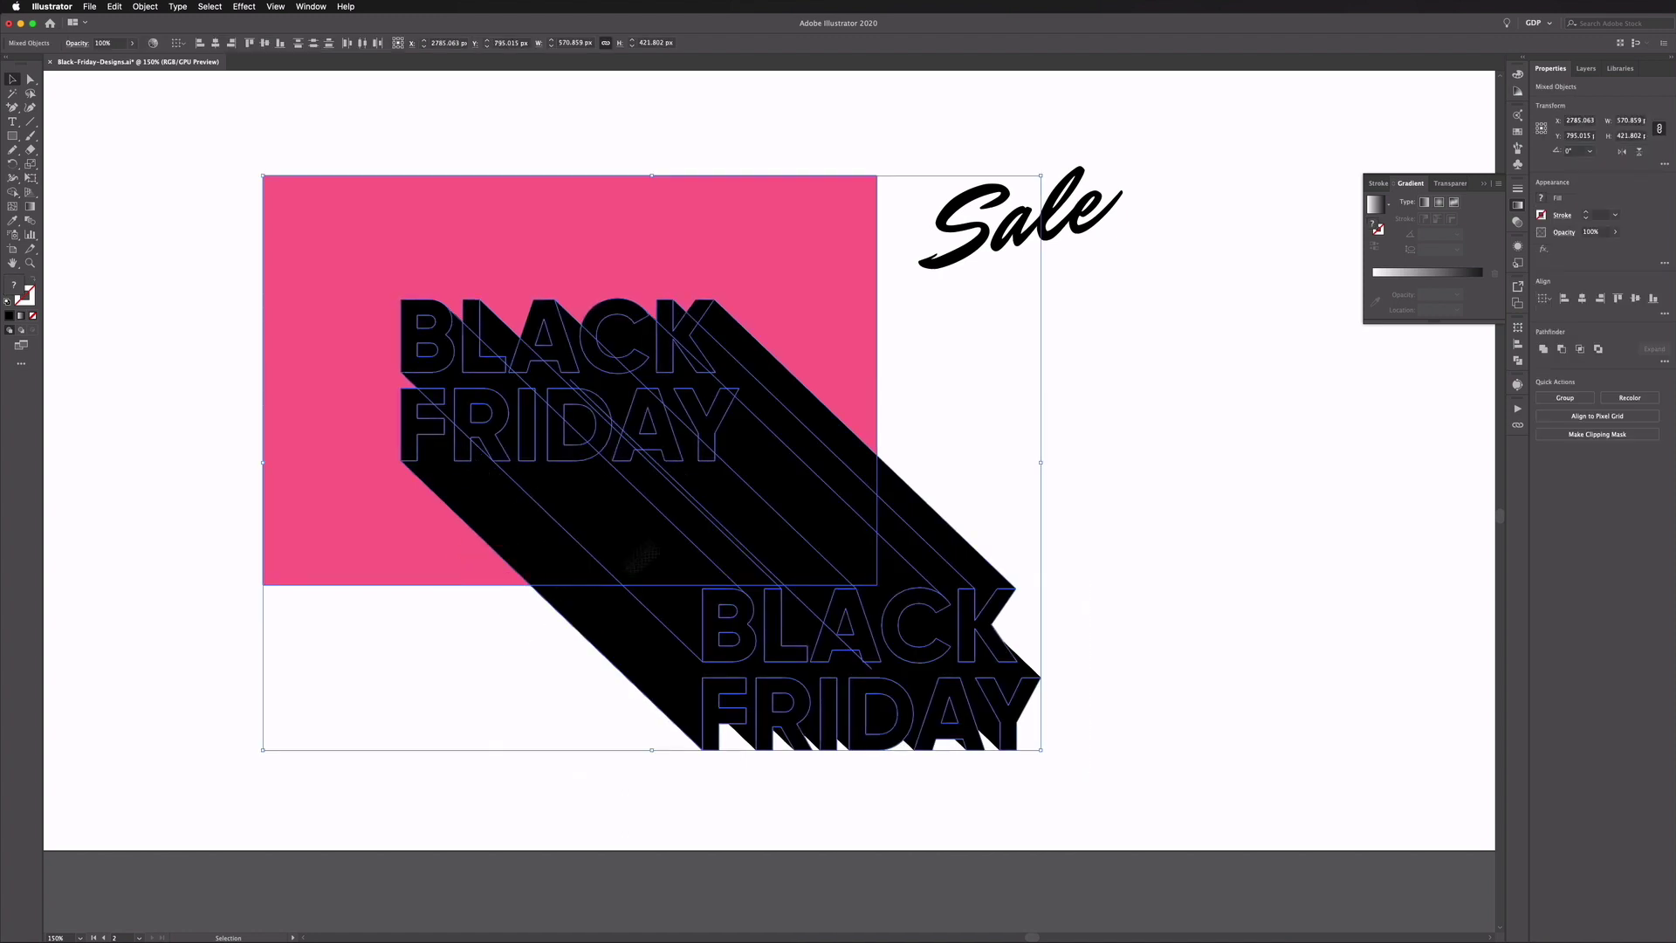
click(497, 652)
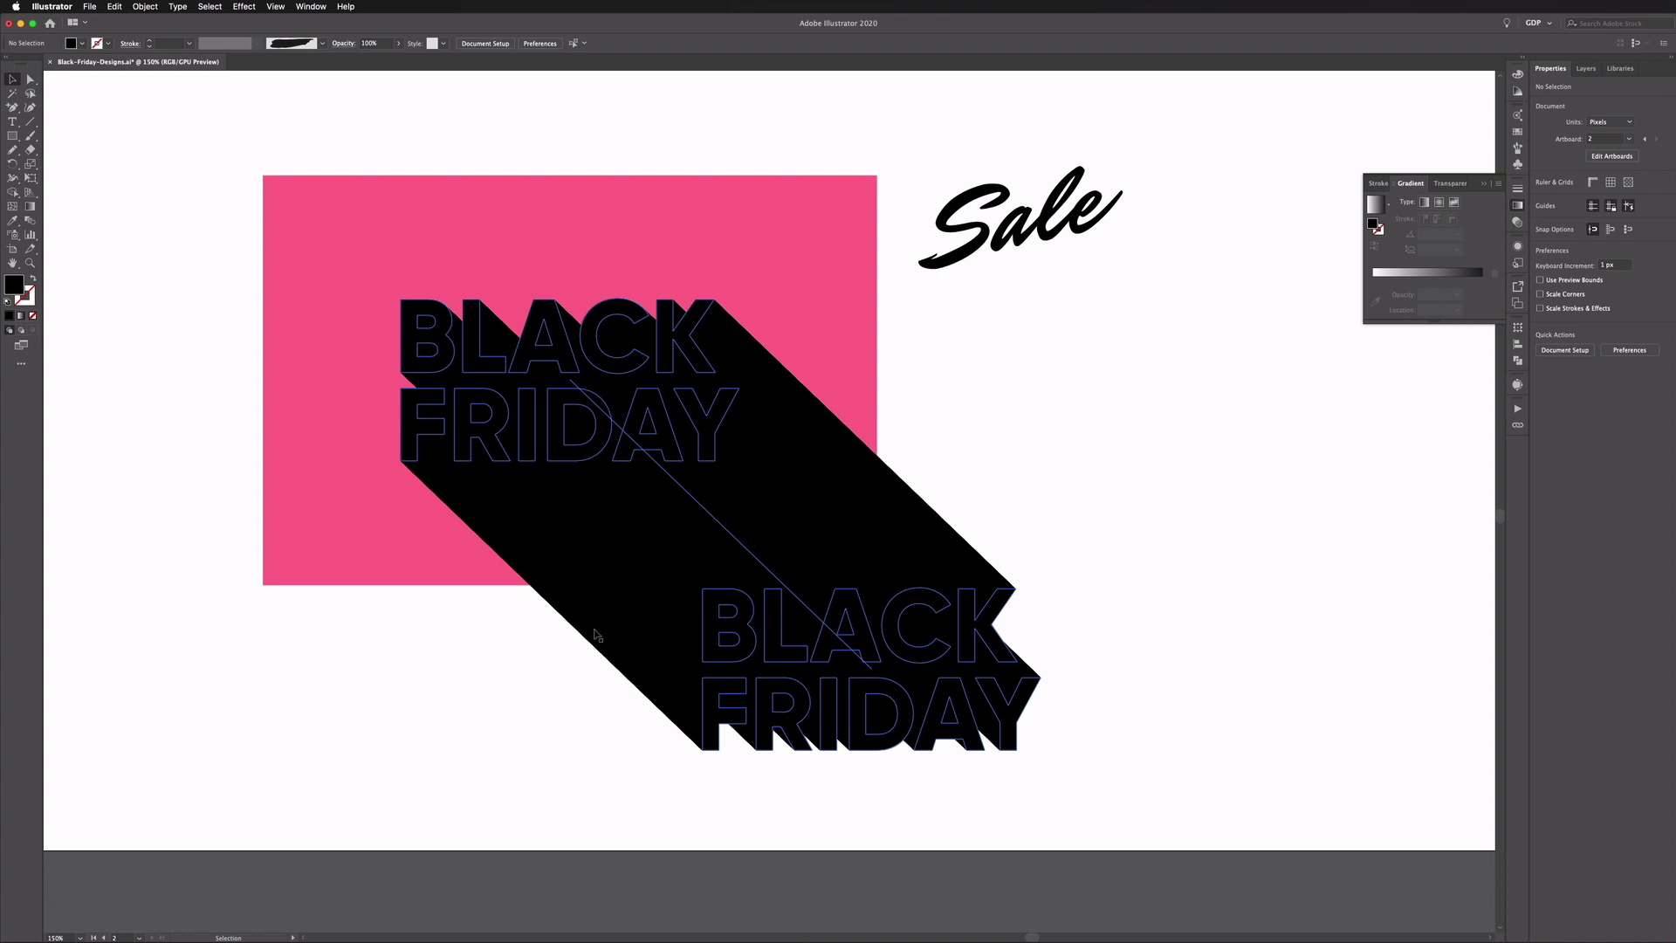
click(736, 627)
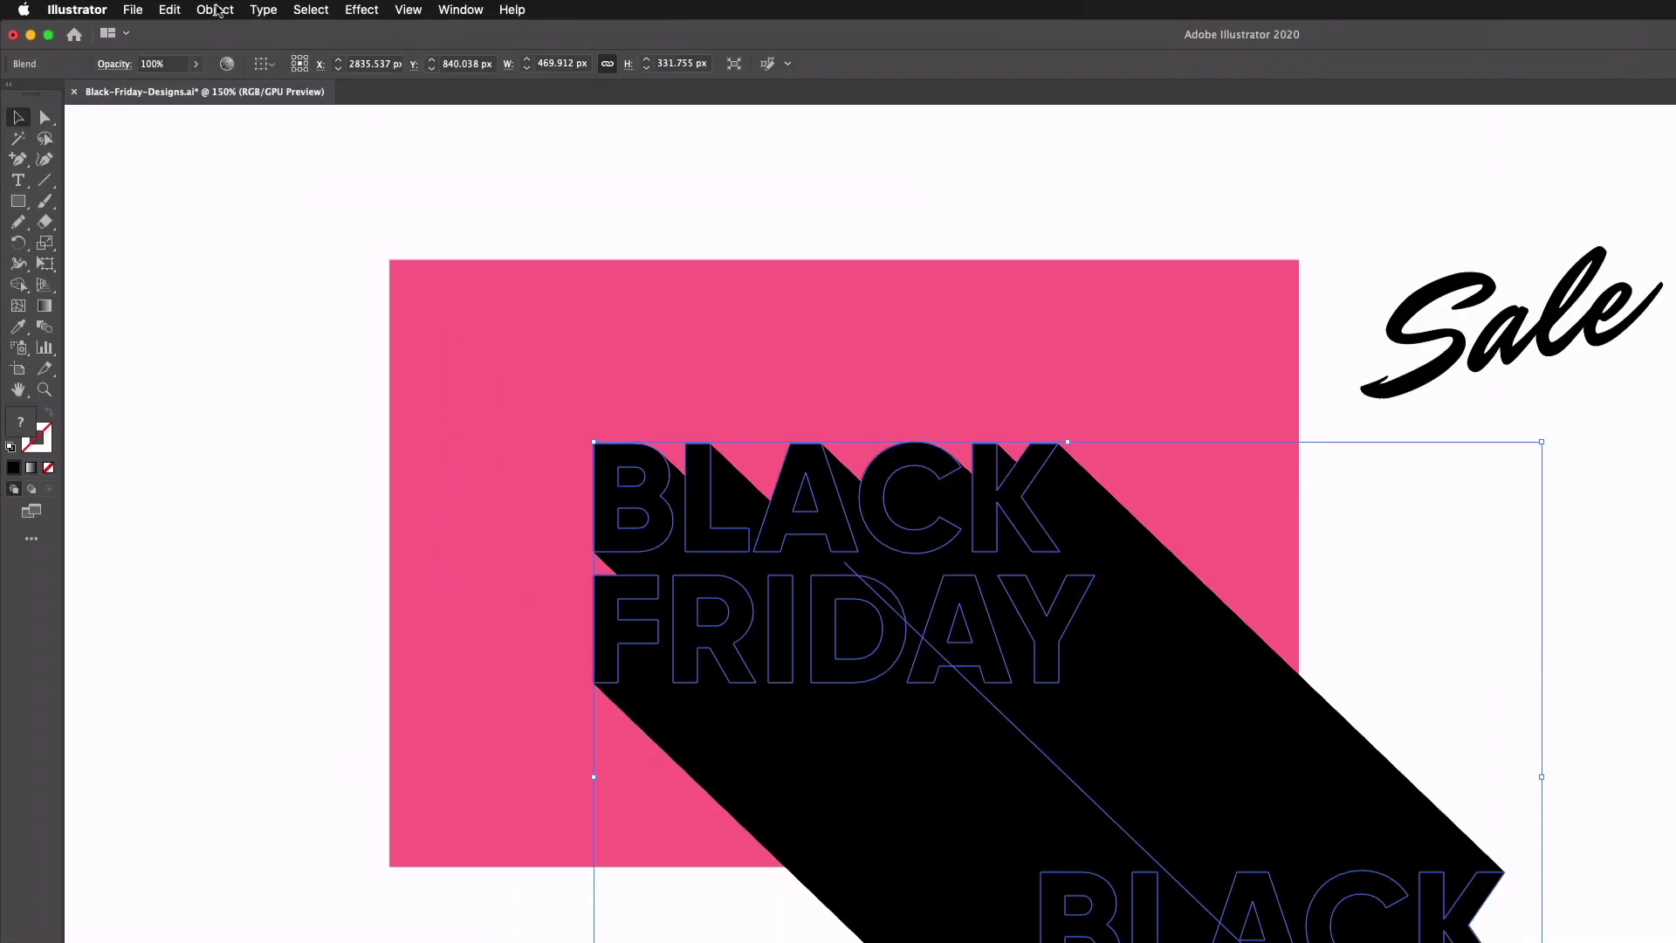
click(217, 11)
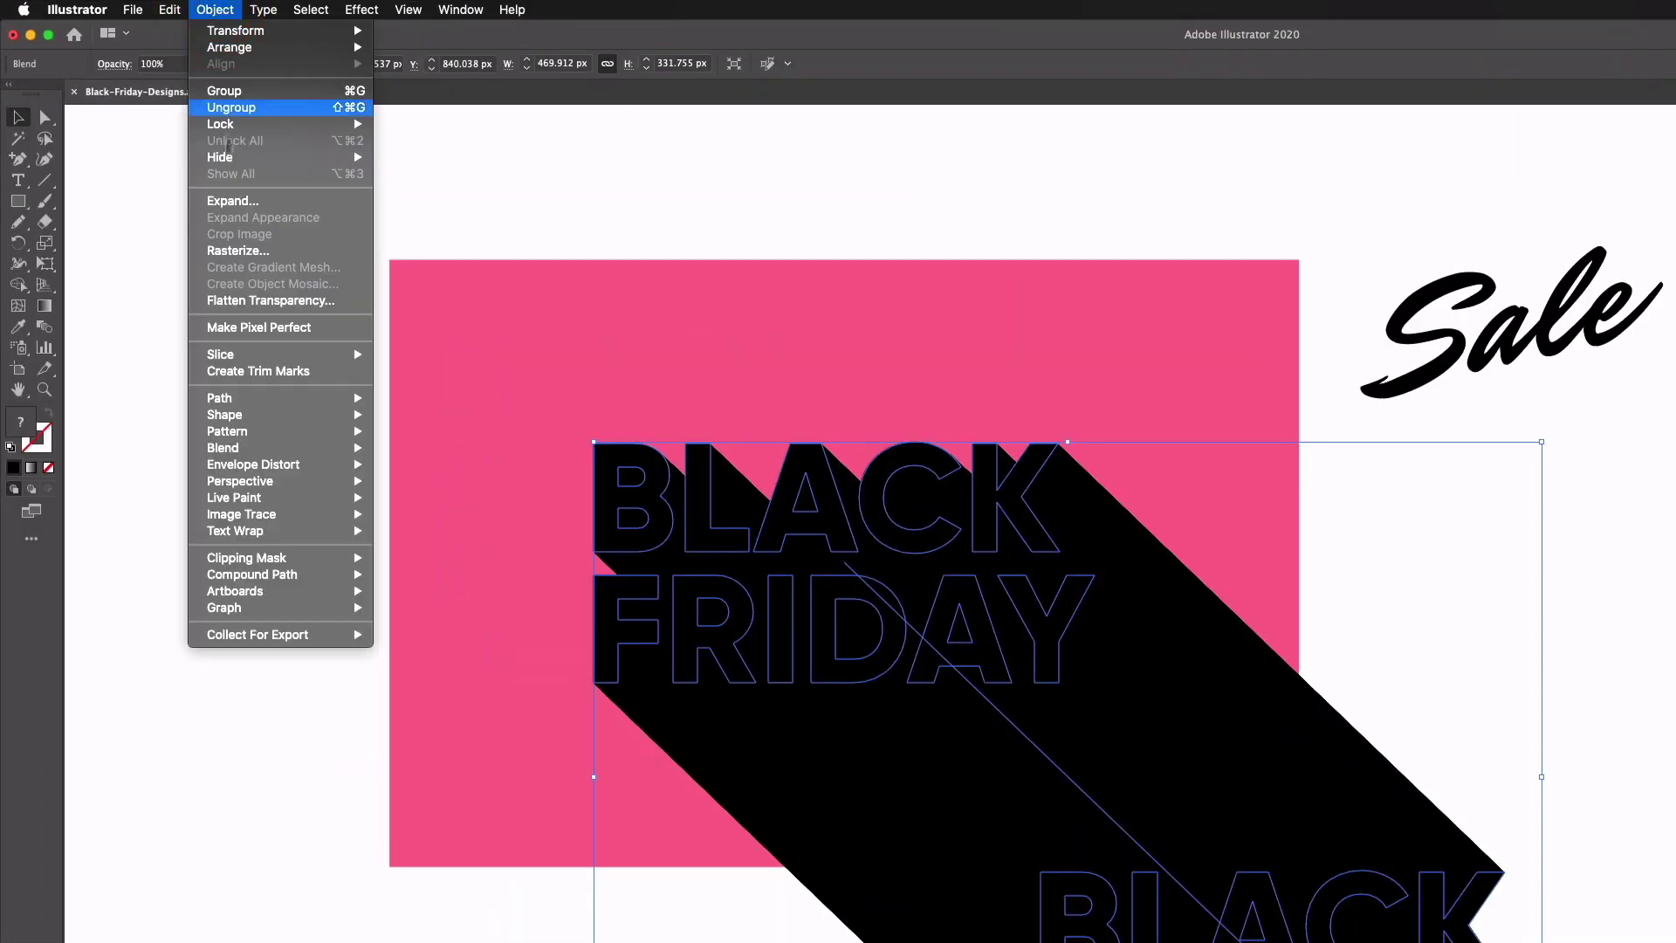
mouse_move(272, 449)
click(396, 463)
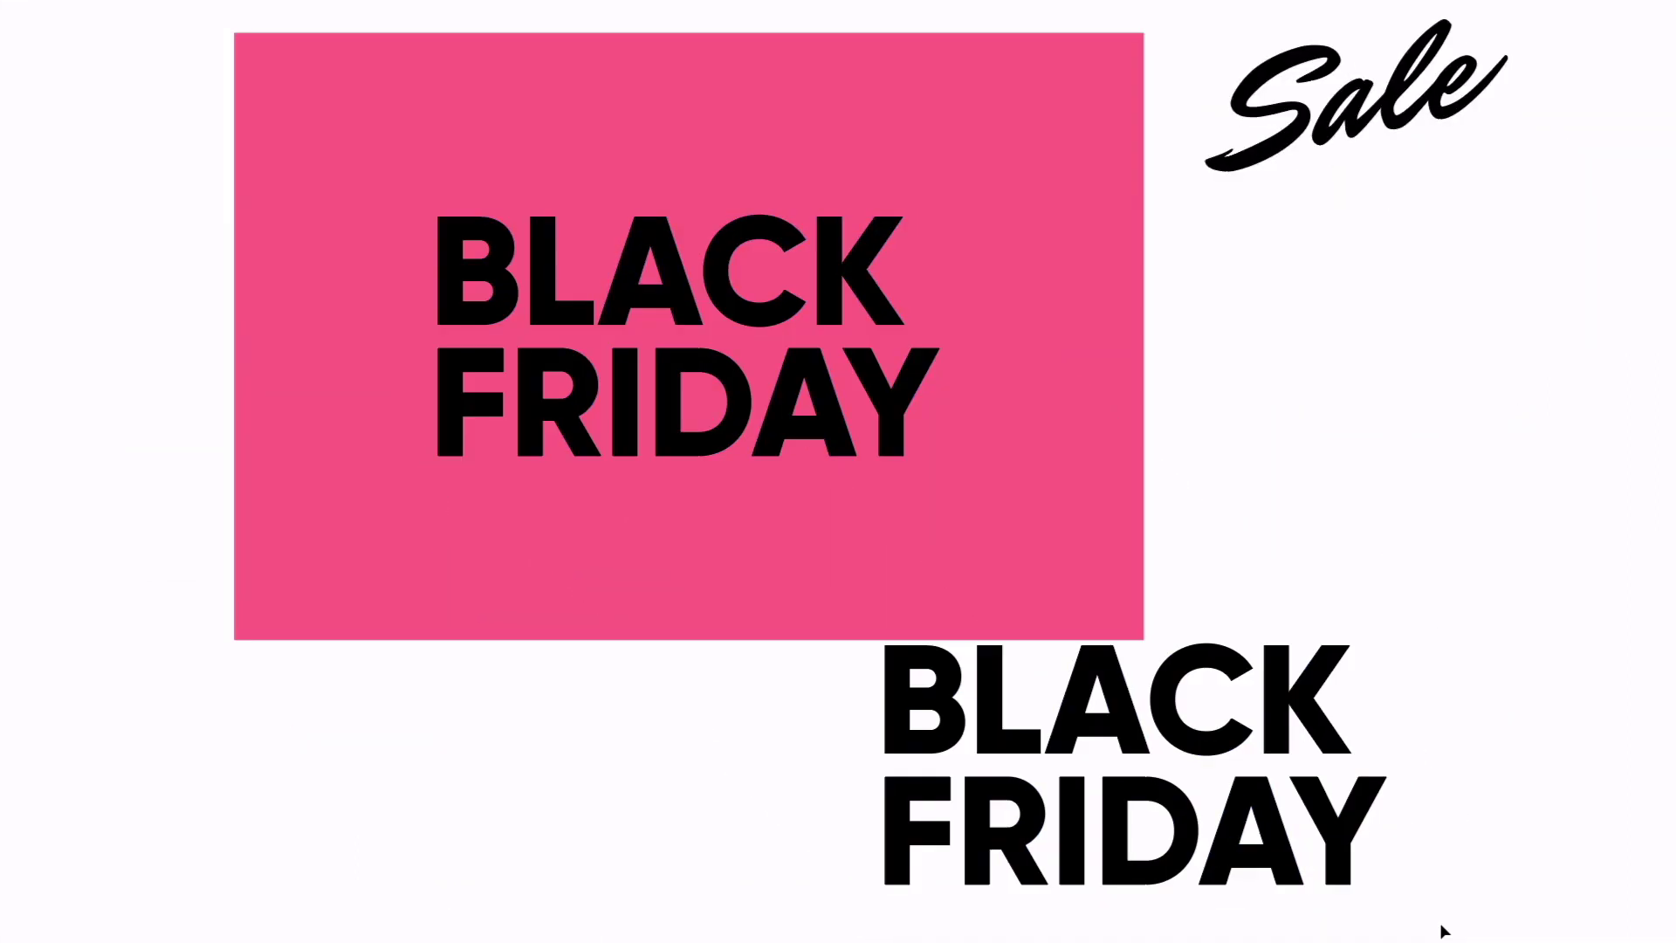
- Merge the upper lettering and the areas between the diagonal lines within the pink rectangle into a black long shadow with Shape Builder
drag(722, 563, 399, 224)
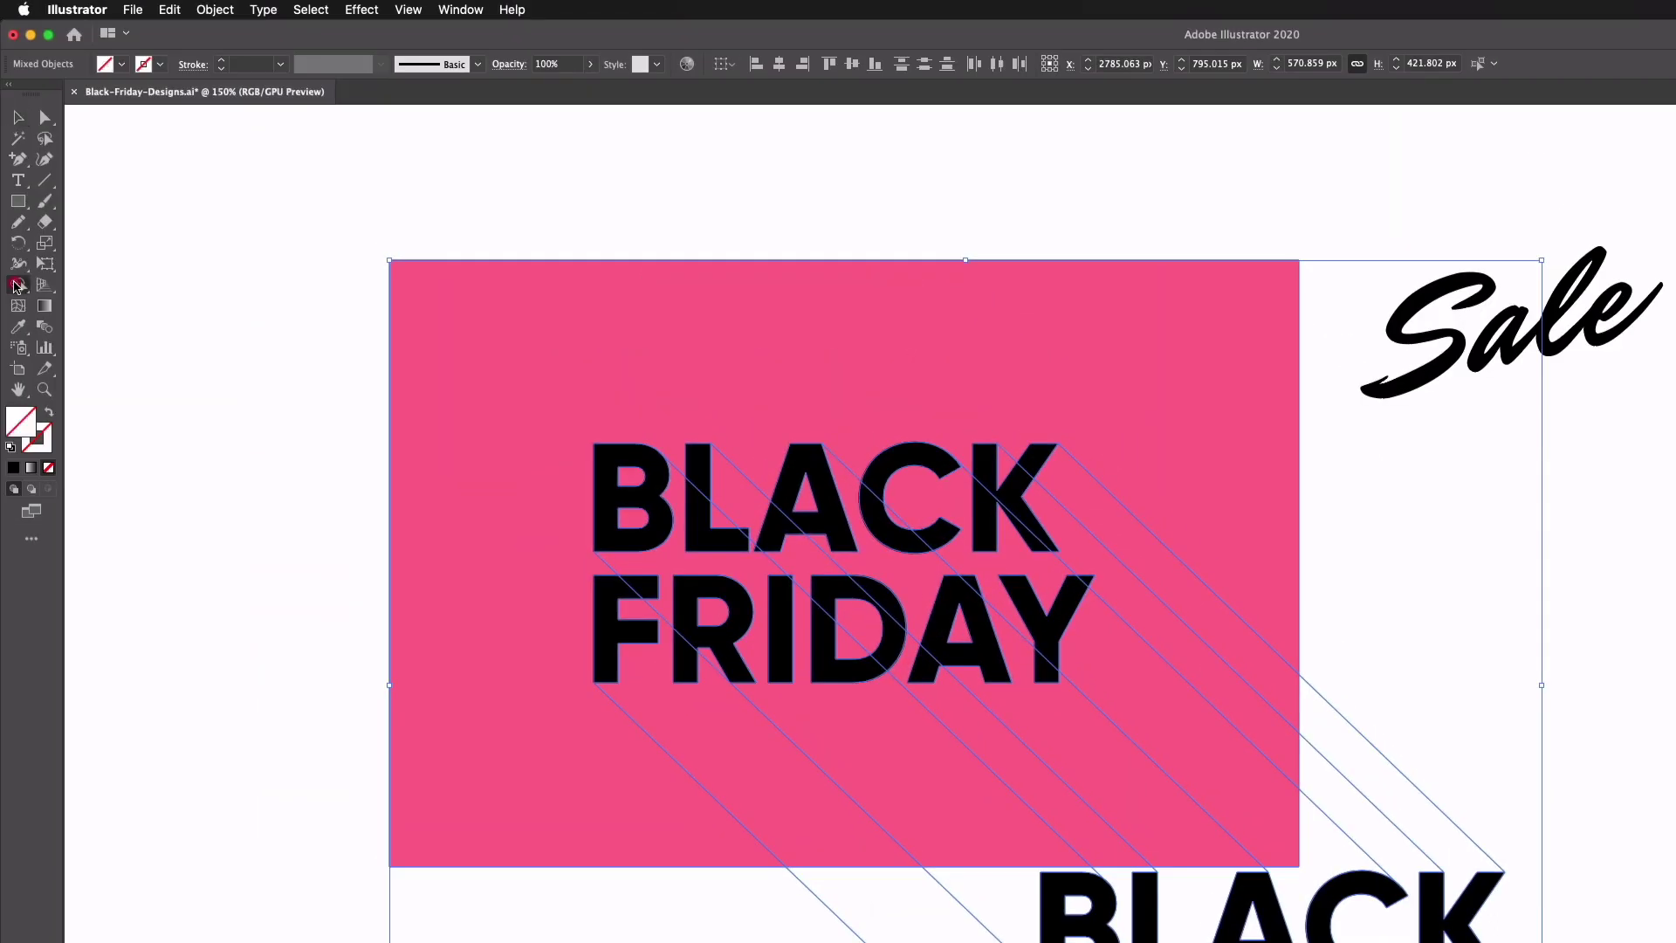
click(18, 285)
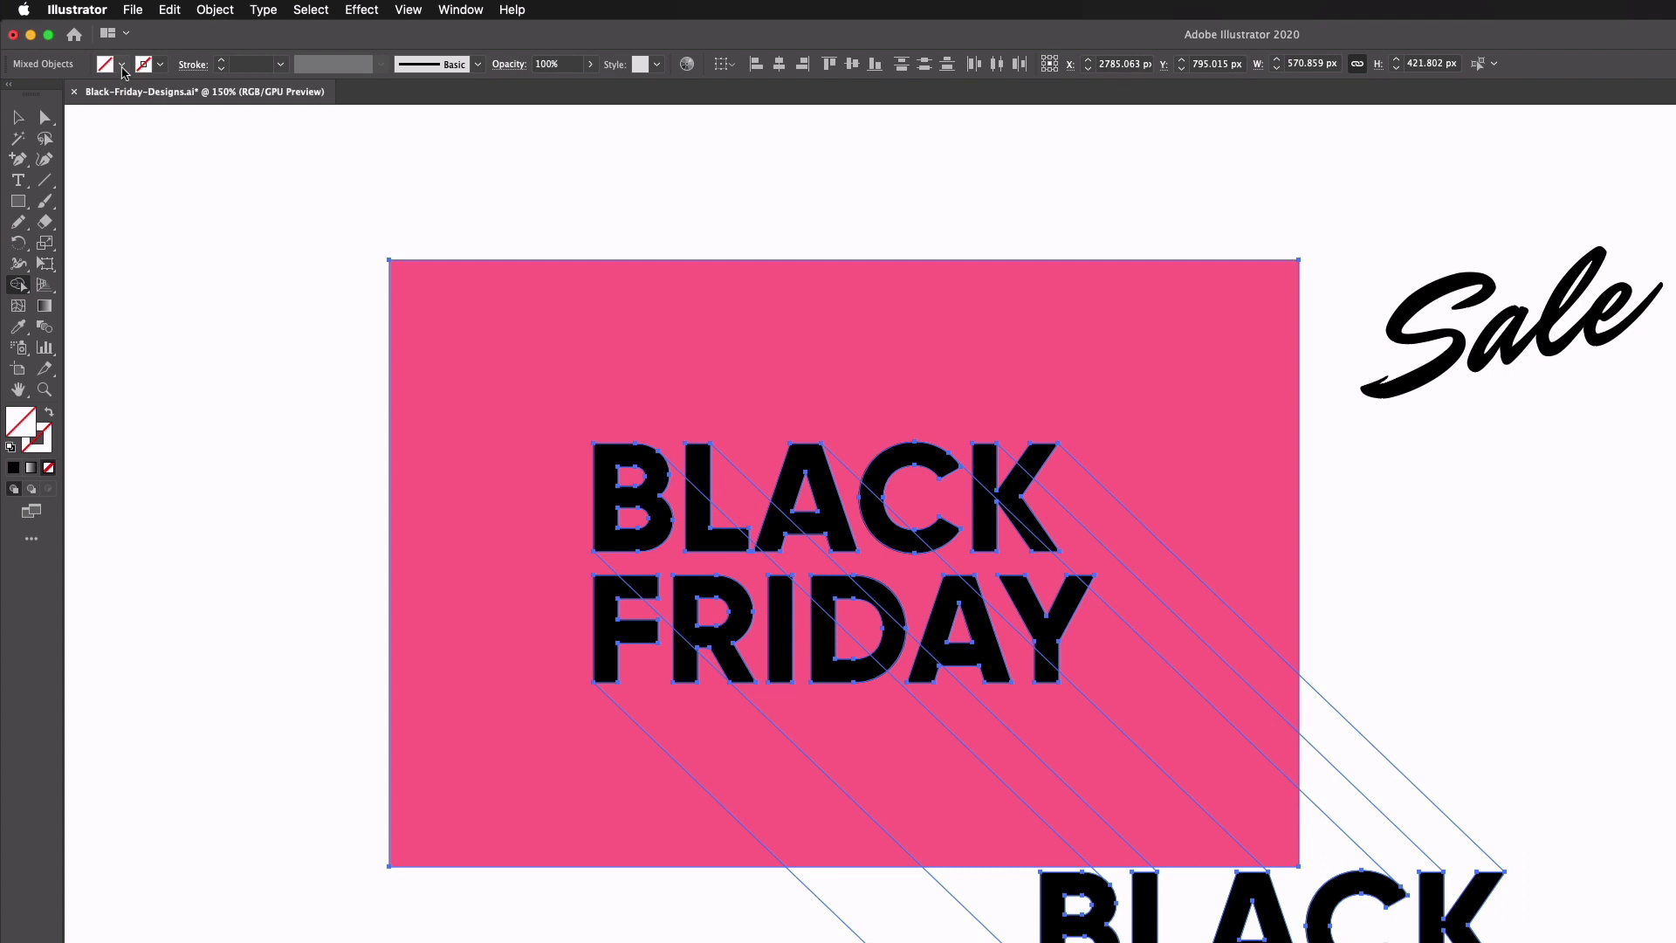
click(123, 68)
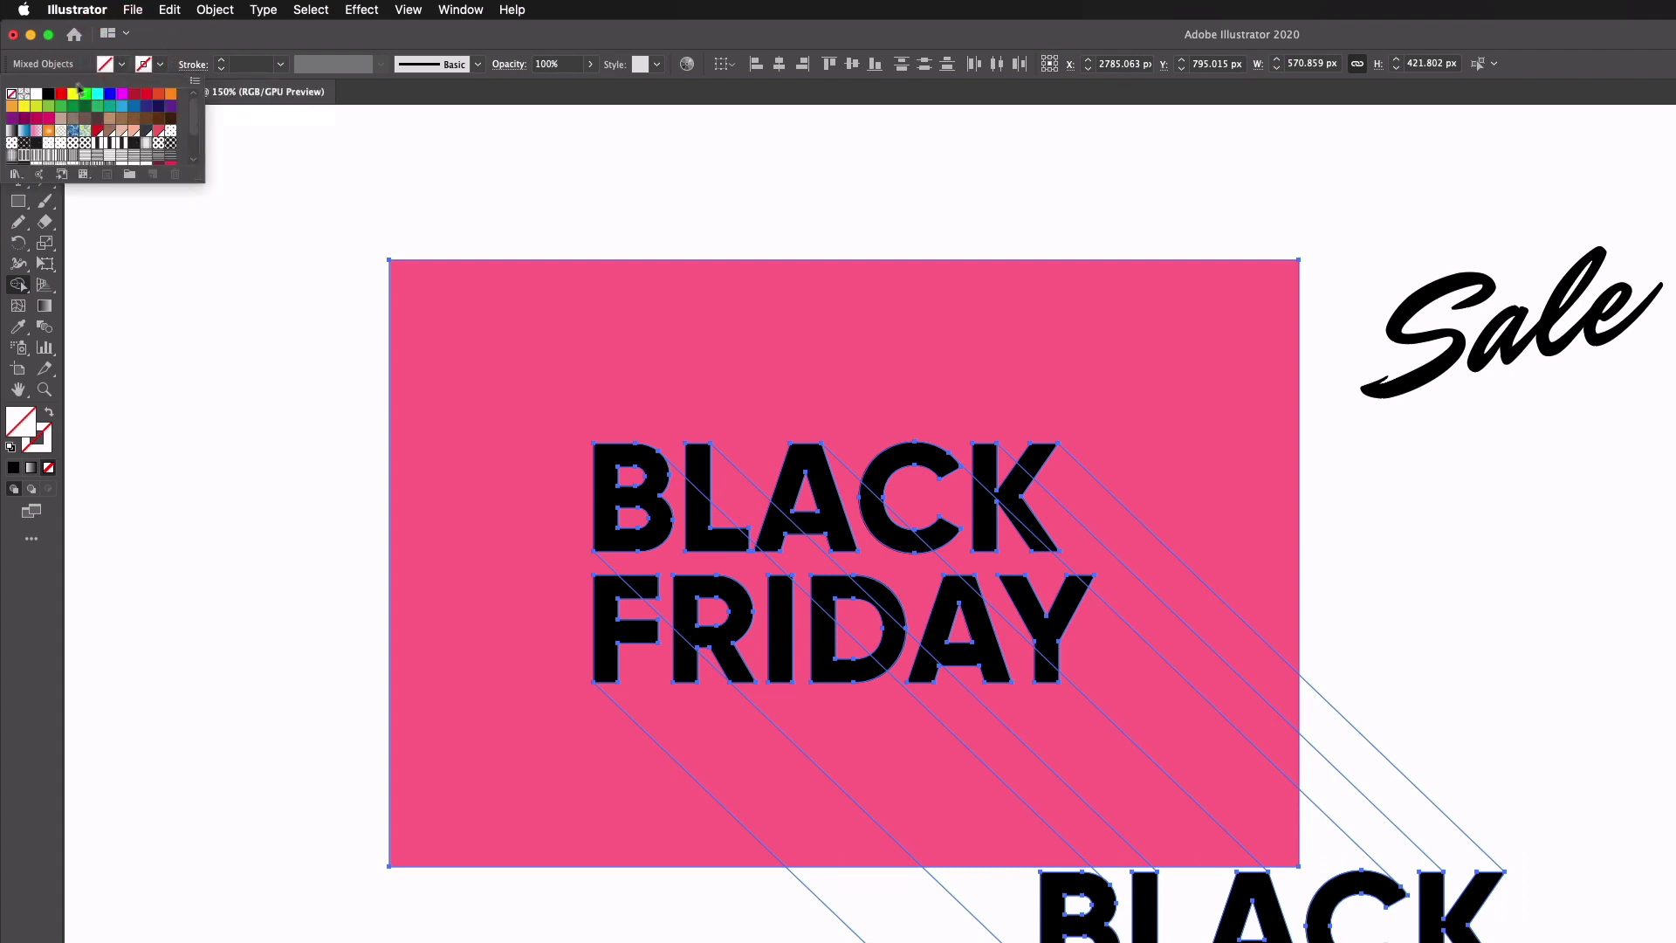
click(48, 93)
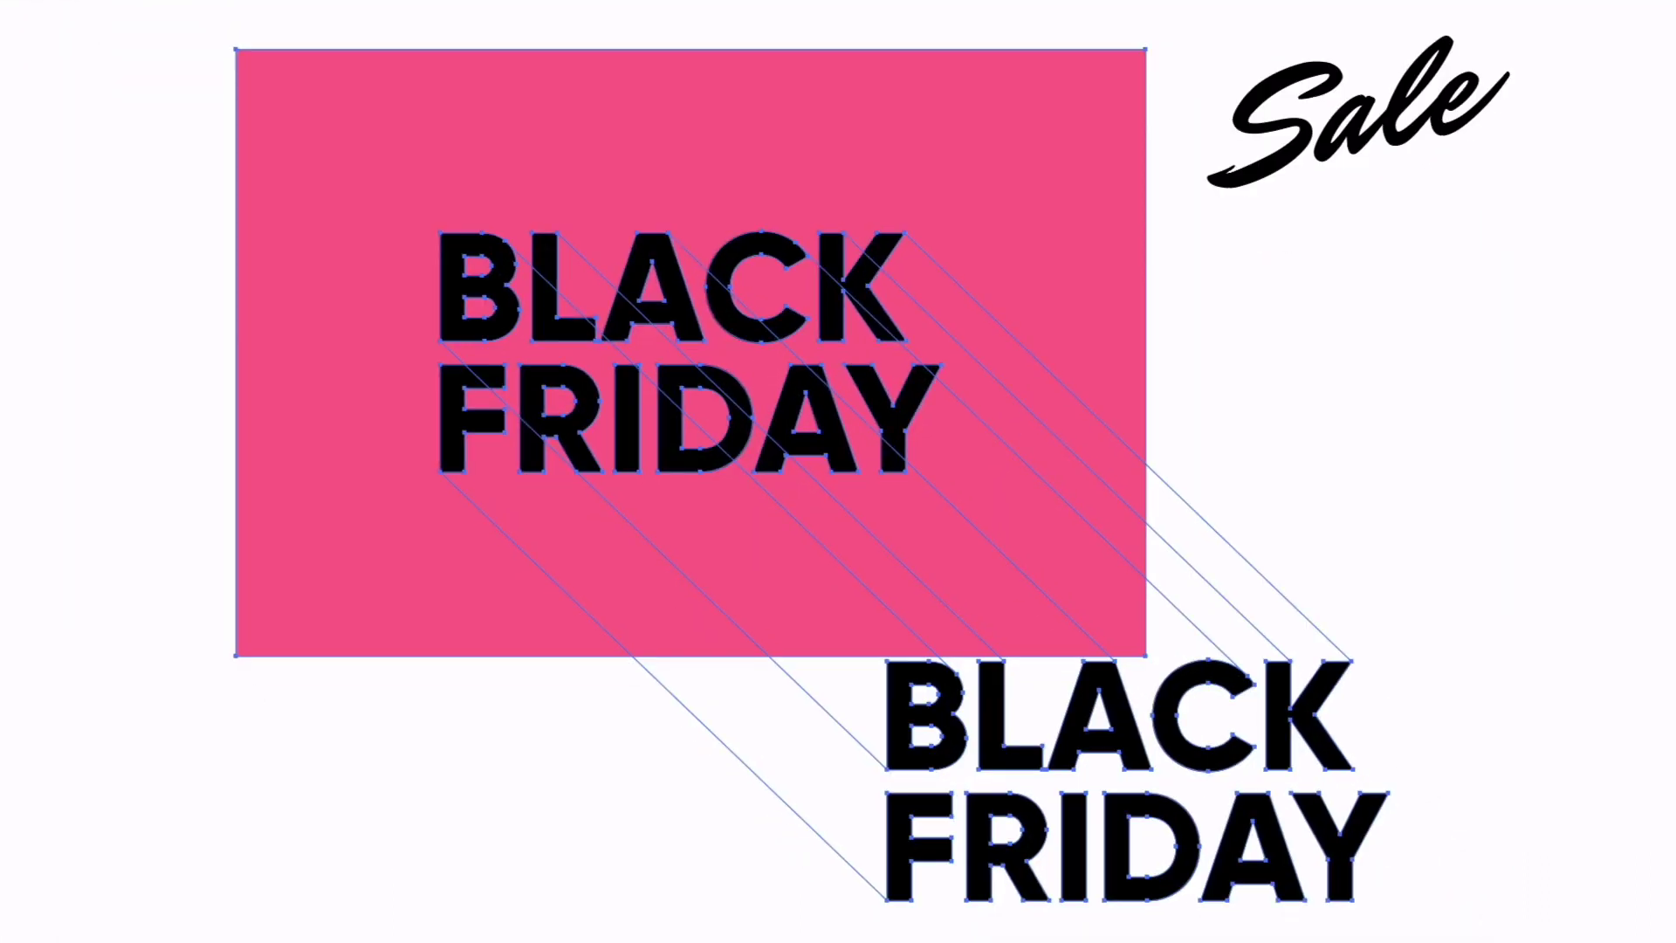
key(v)
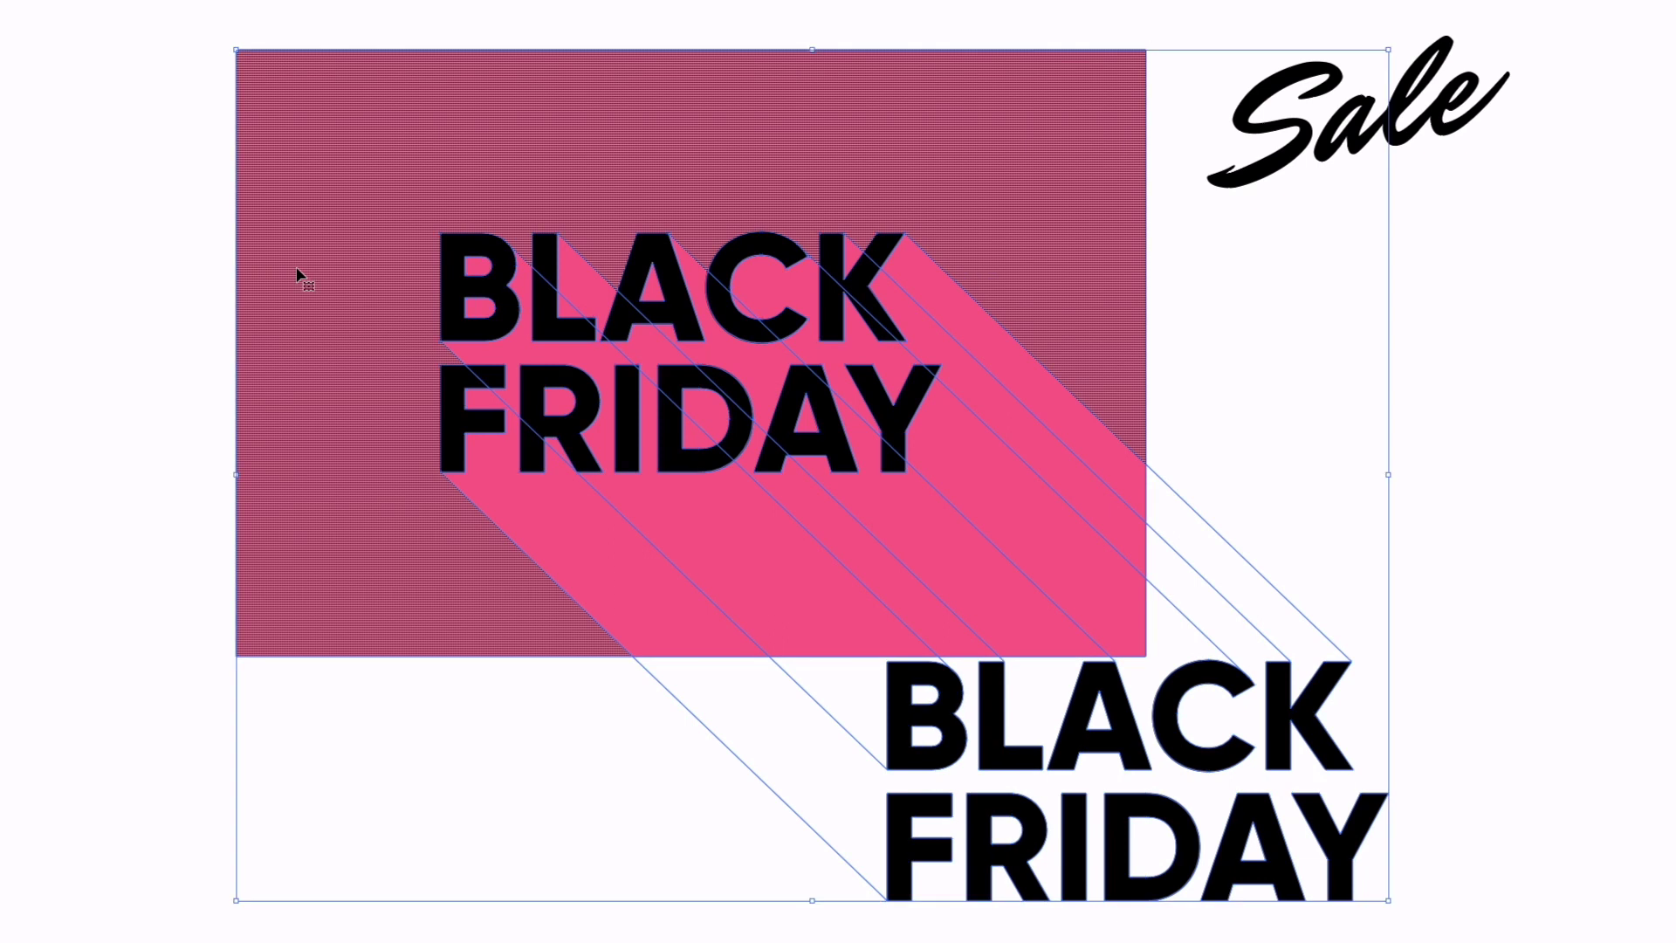
key(ctrl+plus)
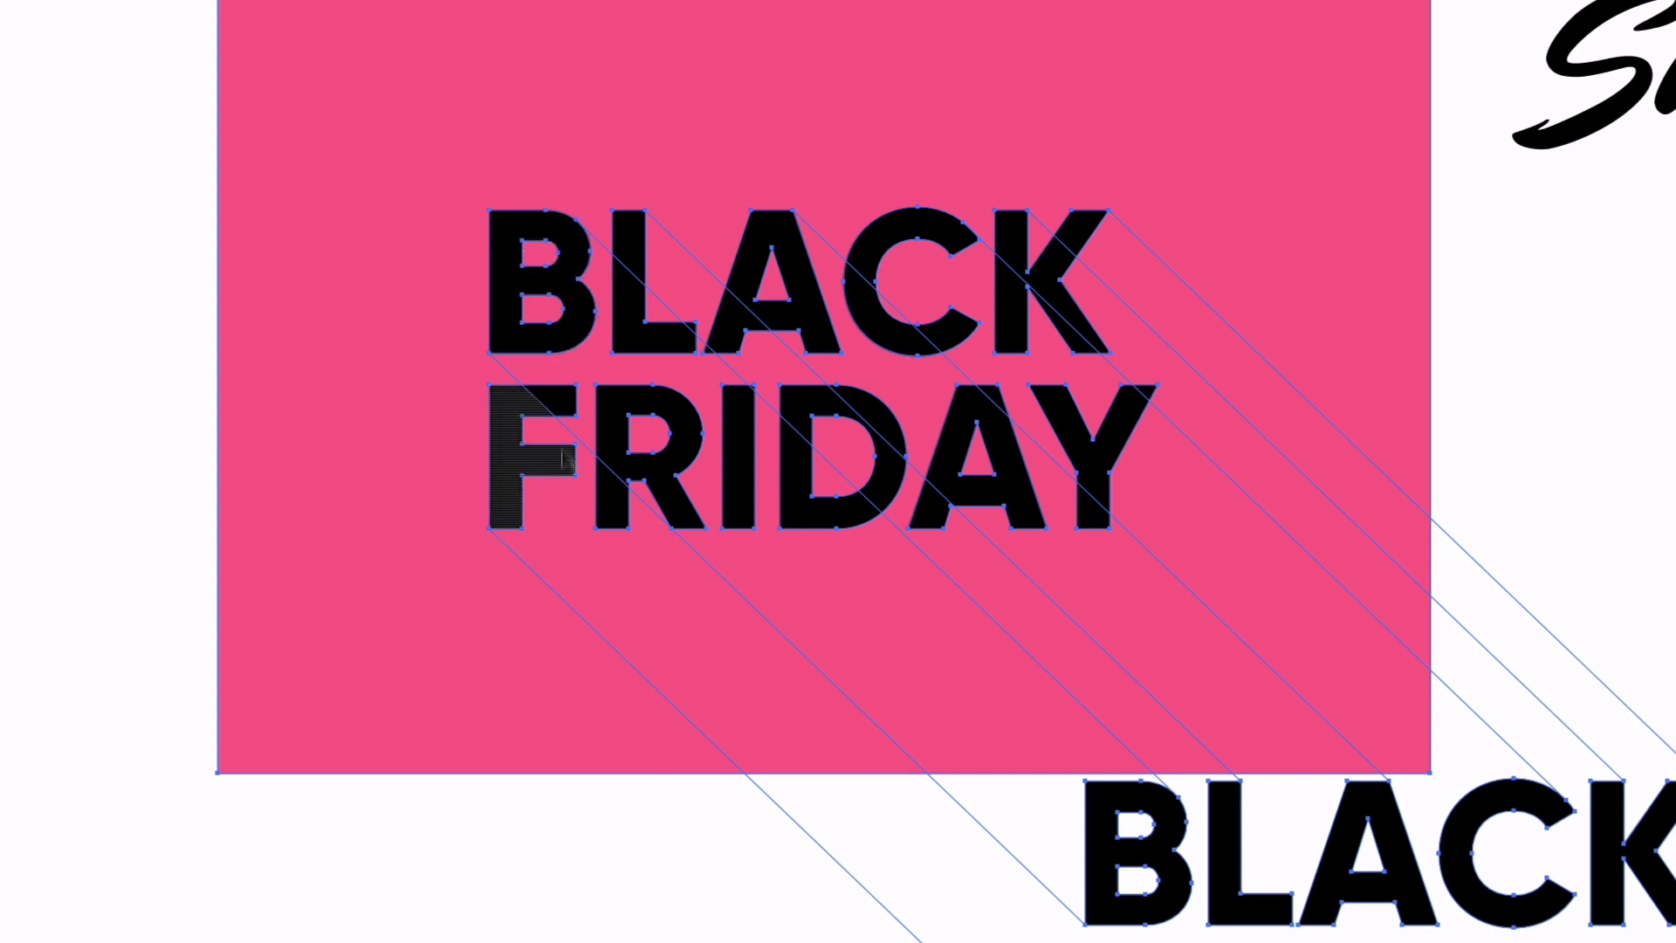
mouse_move(539, 271)
mouse_down()
mouse_move(553, 417)
mouse_move(546, 490)
mouse_move(525, 492)
mouse_move(576, 507)
mouse_move(591, 474)
mouse_move(636, 508)
mouse_move(647, 455)
mouse_move(627, 412)
mouse_move(603, 456)
mouse_move(659, 354)
mouse_move(631, 314)
mouse_move(673, 288)
mouse_up()
click(805, 464)
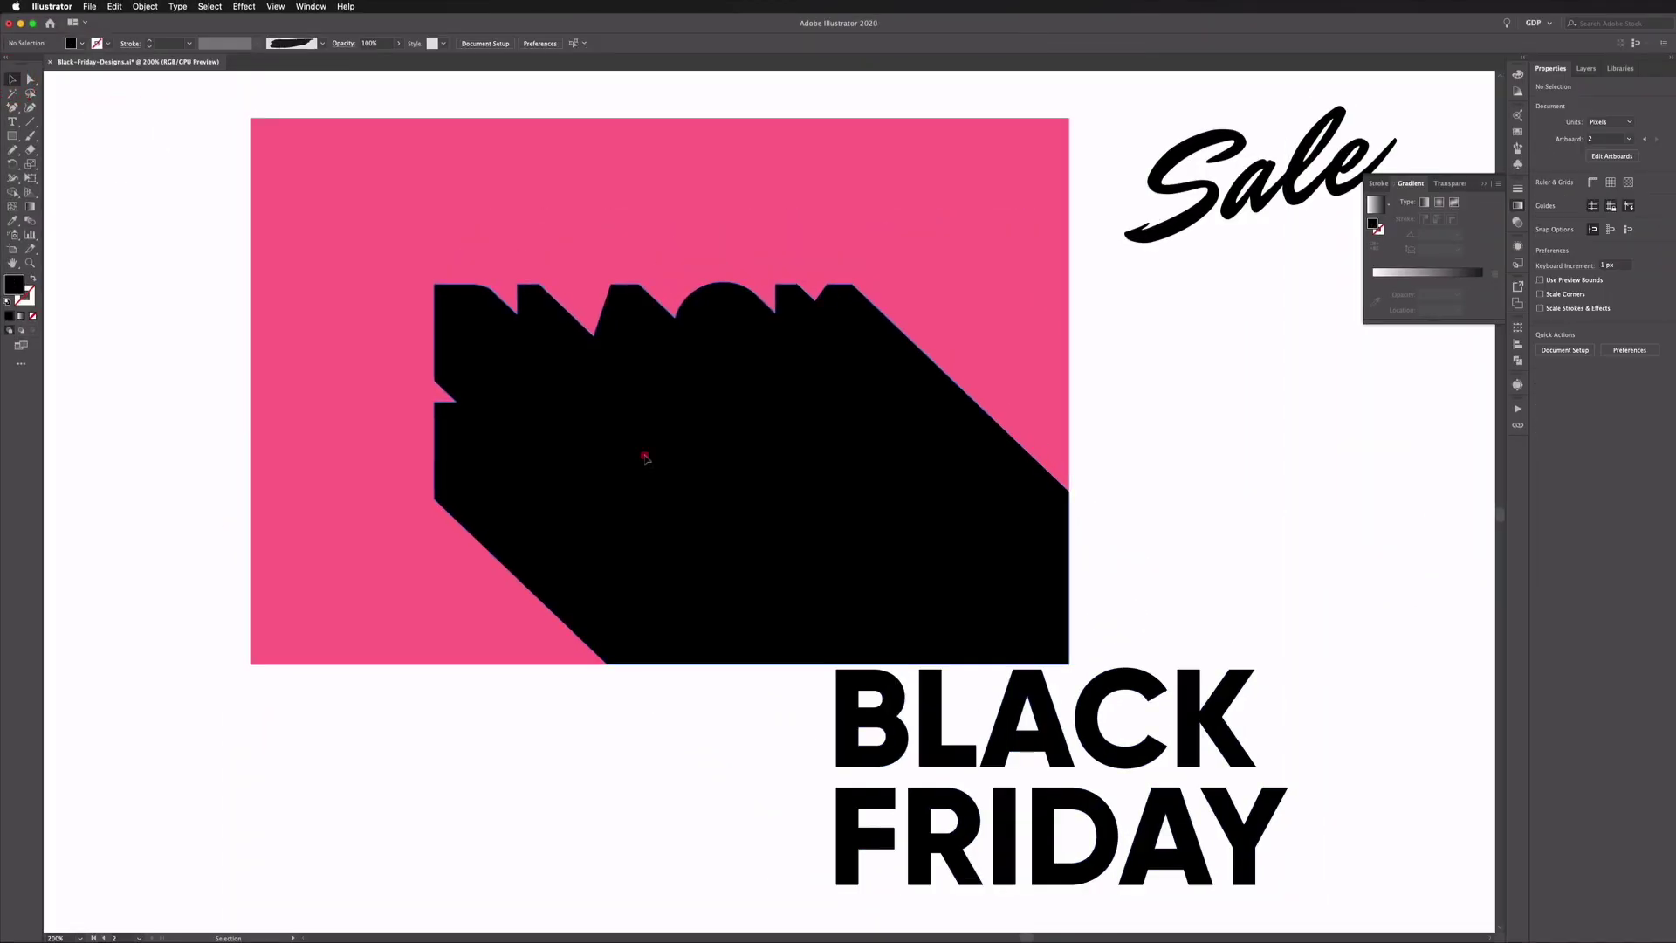
- Place the lower BLACK FRIDAY lettering over the start of the long shadow and fill it white
scroll(661, 478, down, 3)
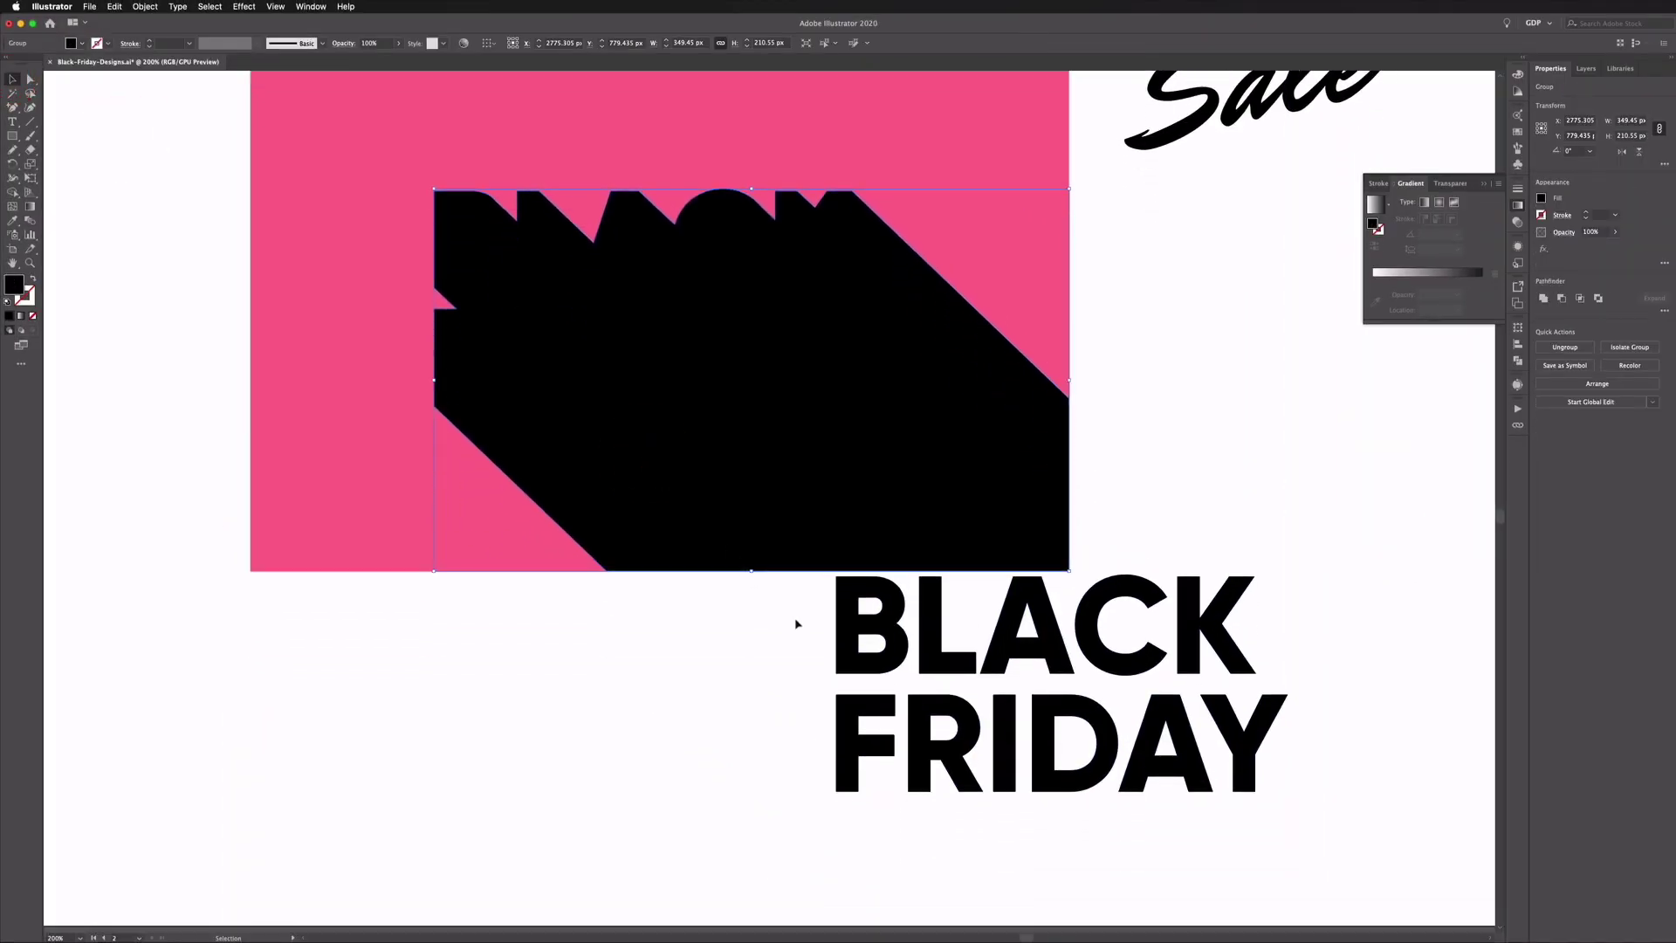
click(839, 626)
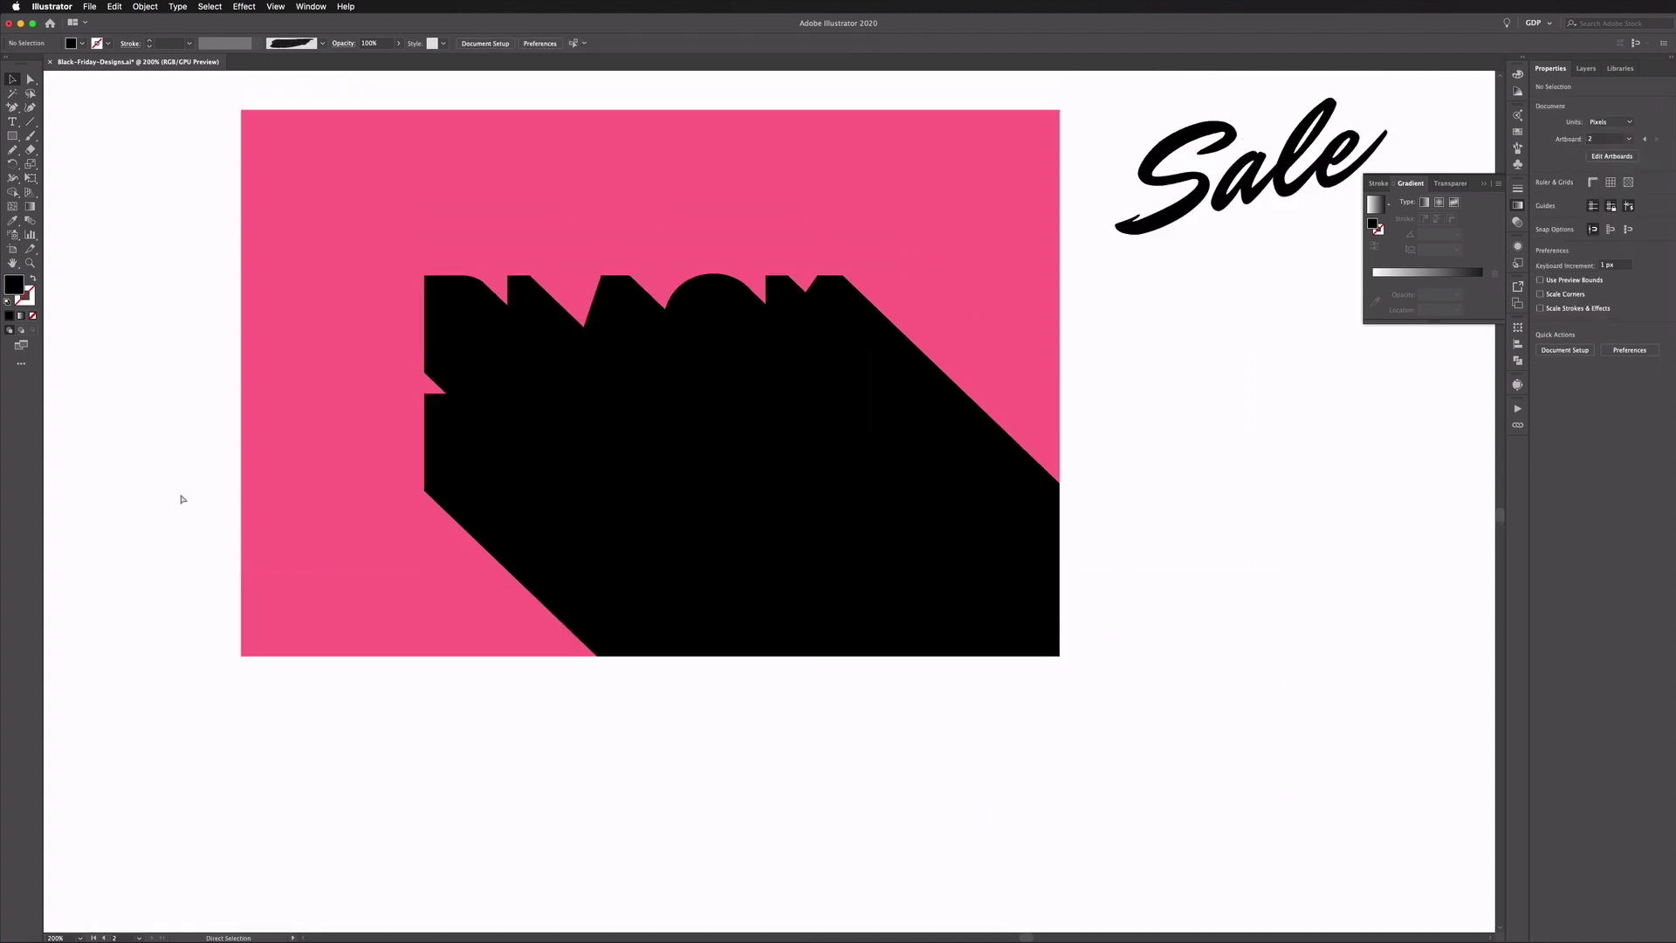
key(super+f)
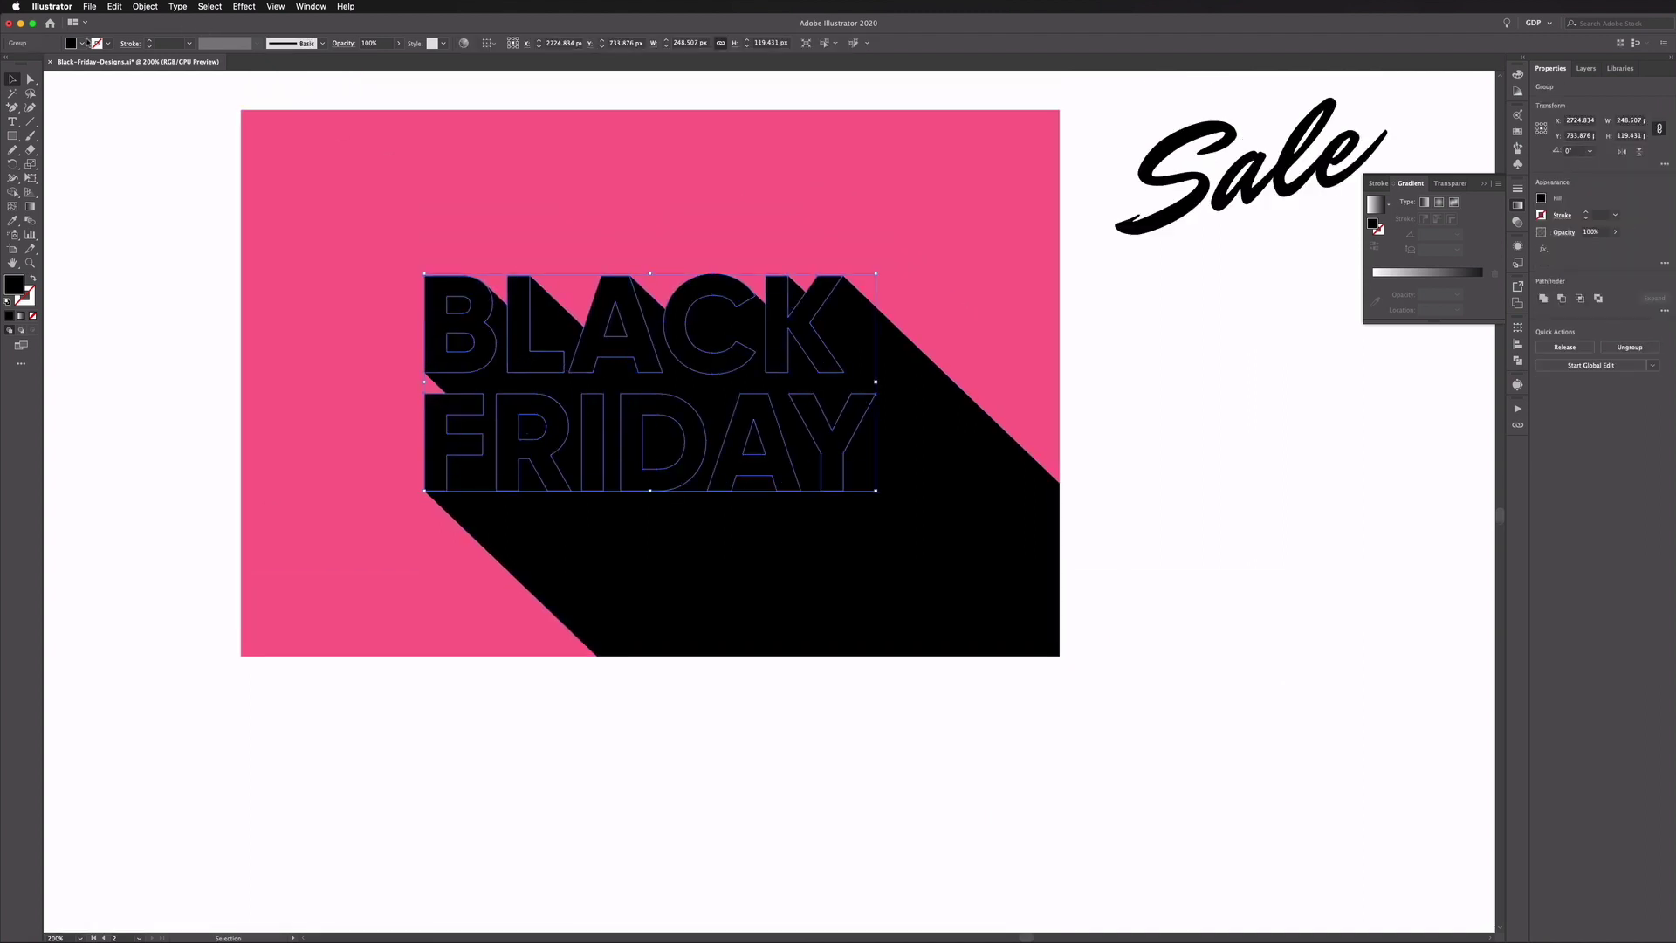
click(85, 42)
click(25, 65)
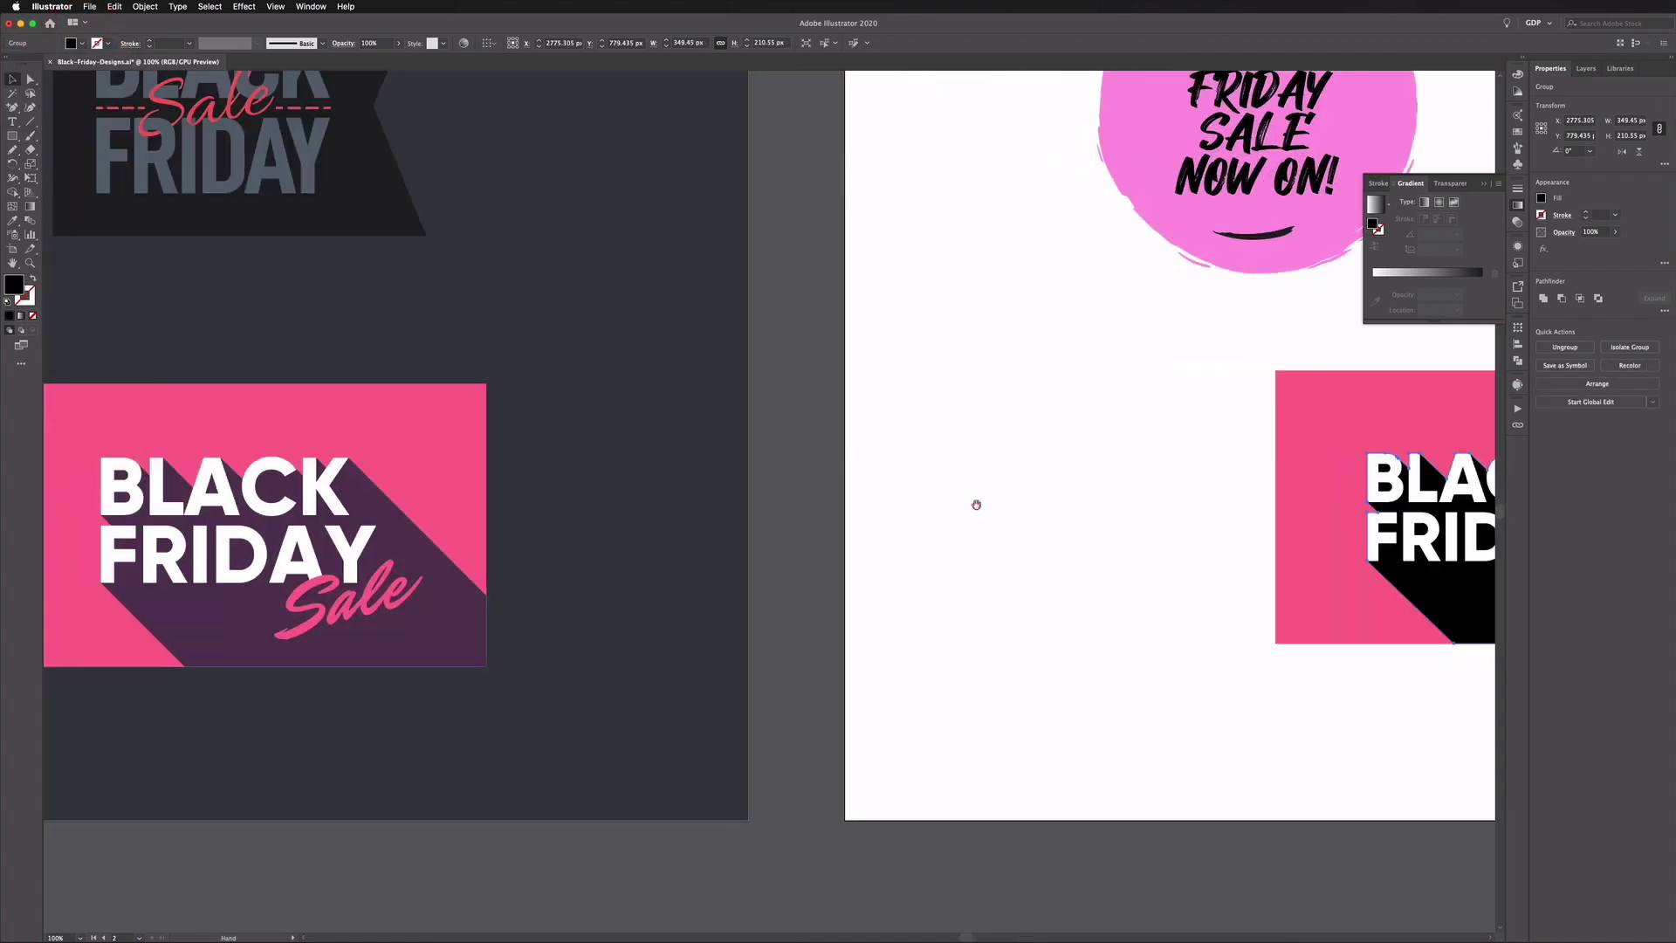
- Recolour the long shadow with the dark purple sampled from the finished reference design using the Eyedropper
key(space)
click(450, 606)
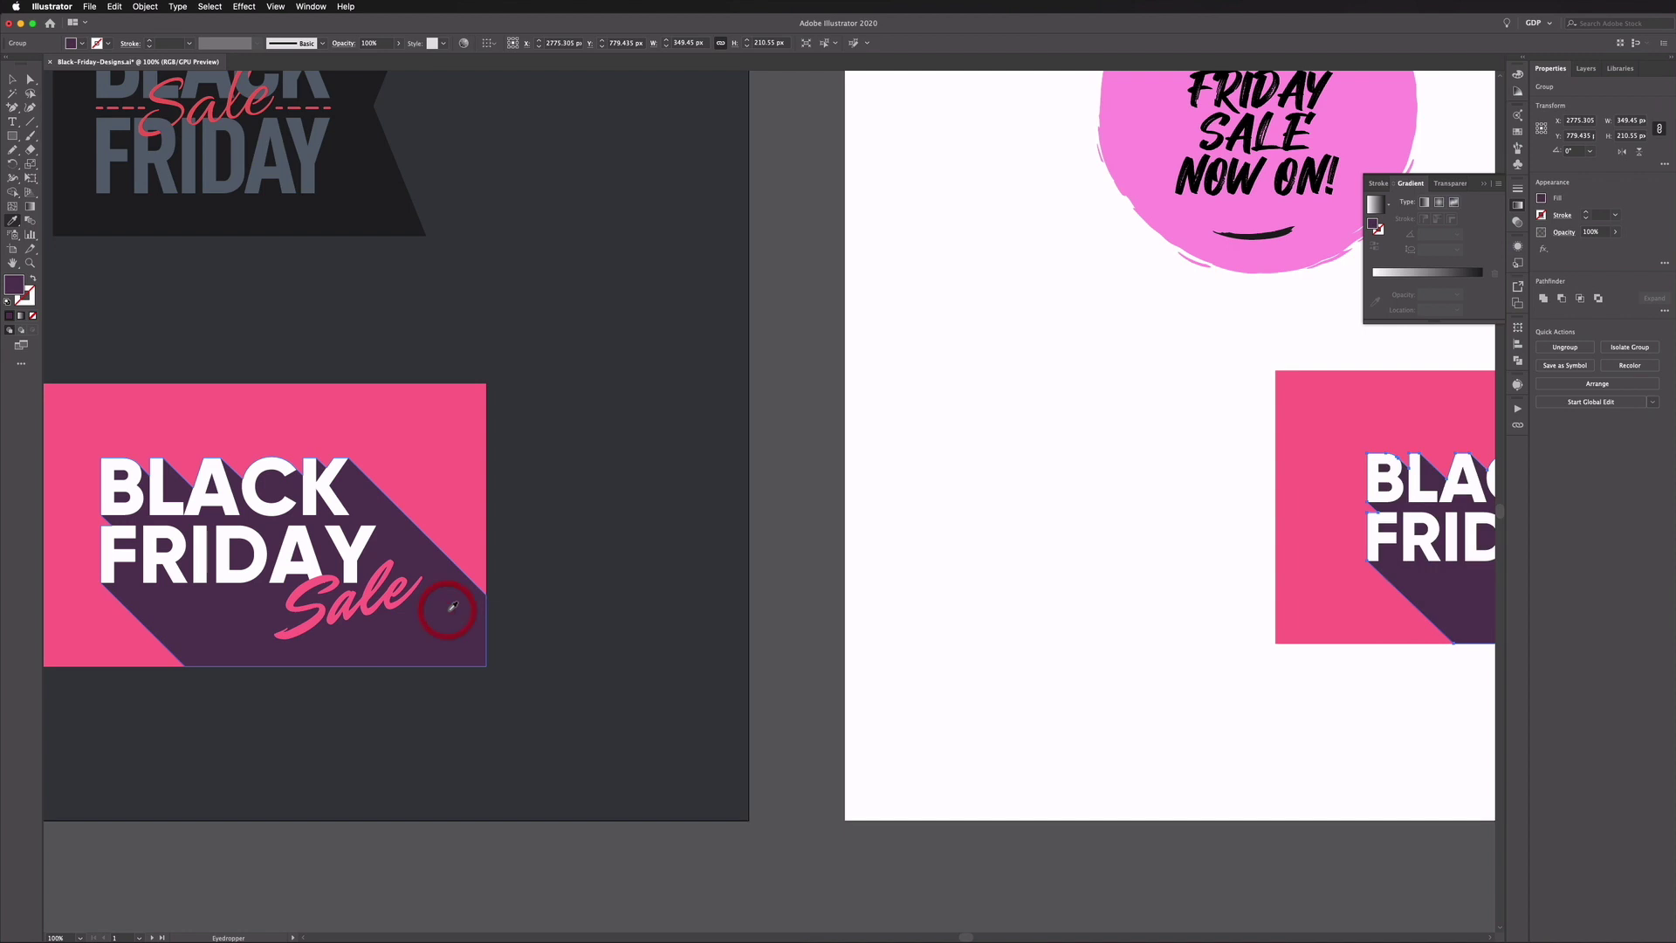
click(13, 80)
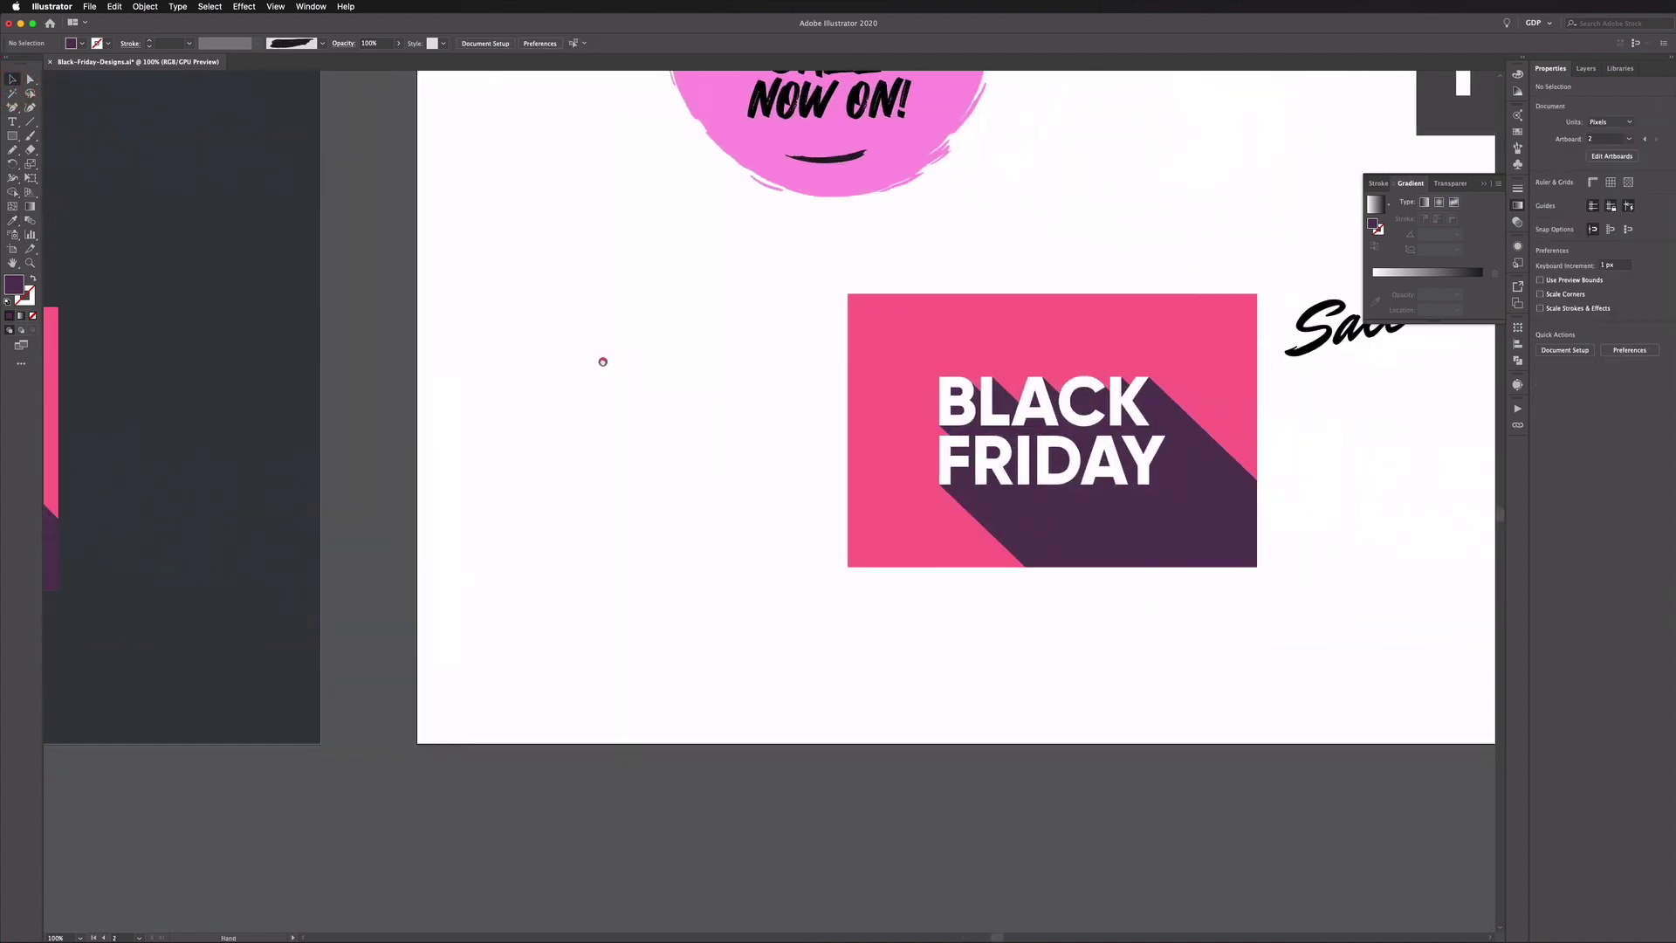
click(599, 363)
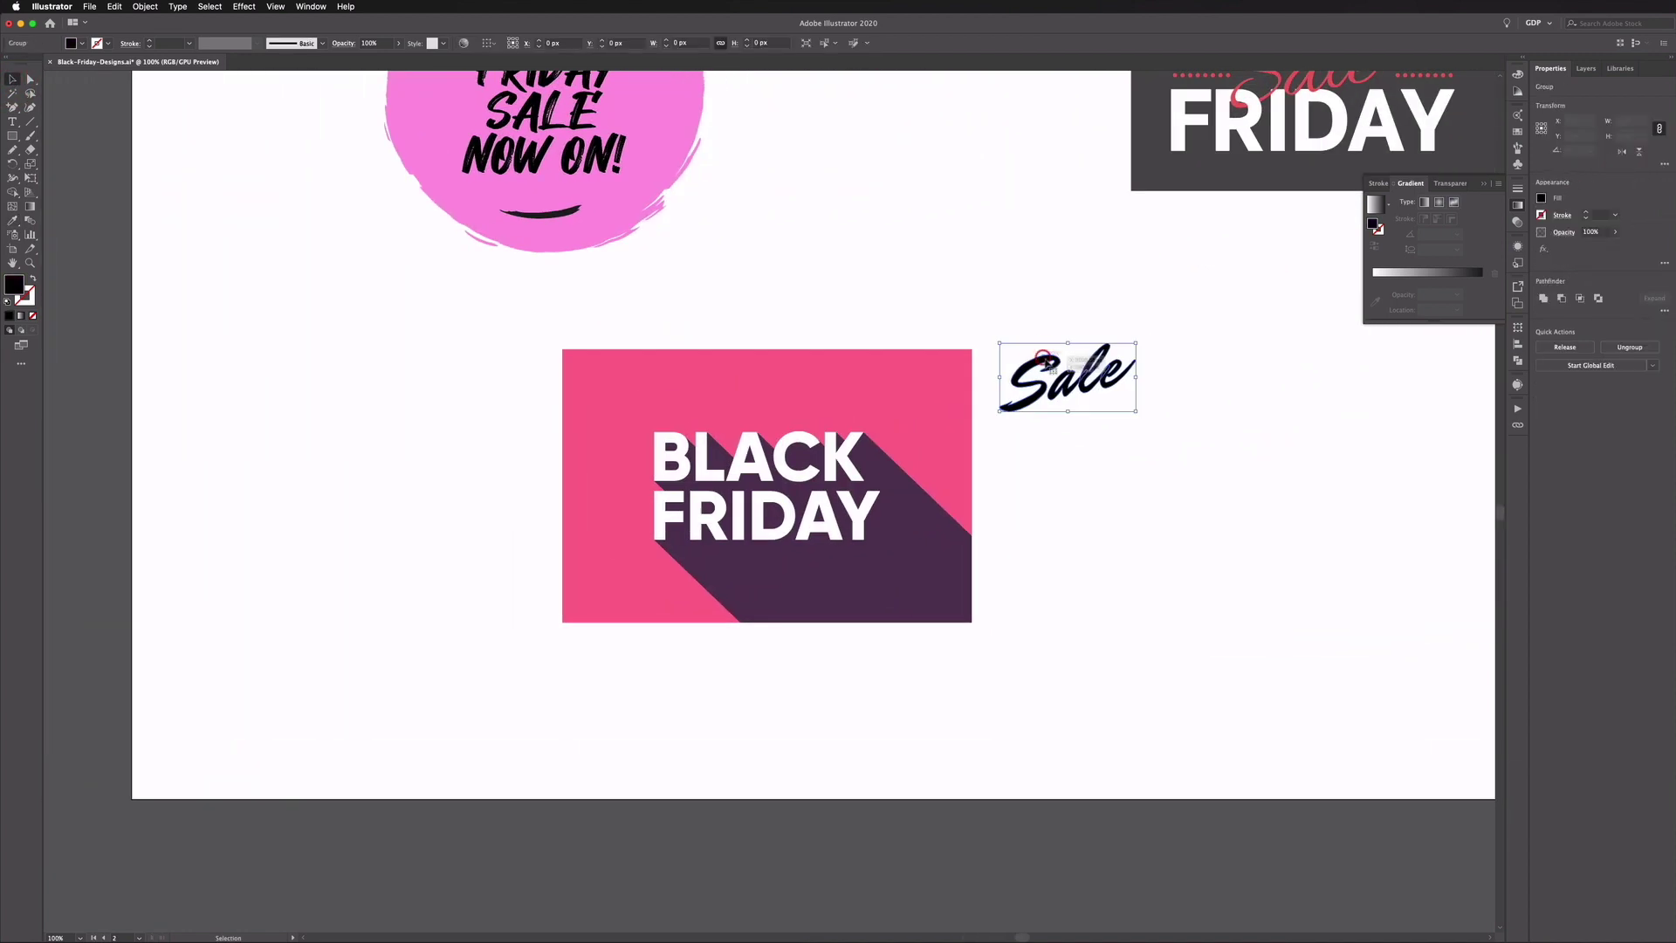
- Place the script Sale just below the end of FRIDAY, fill it with the rectangle's sampled pink and enlarge it to about 147 px wide
drag(1054, 362, 872, 547)
key(super+equal)
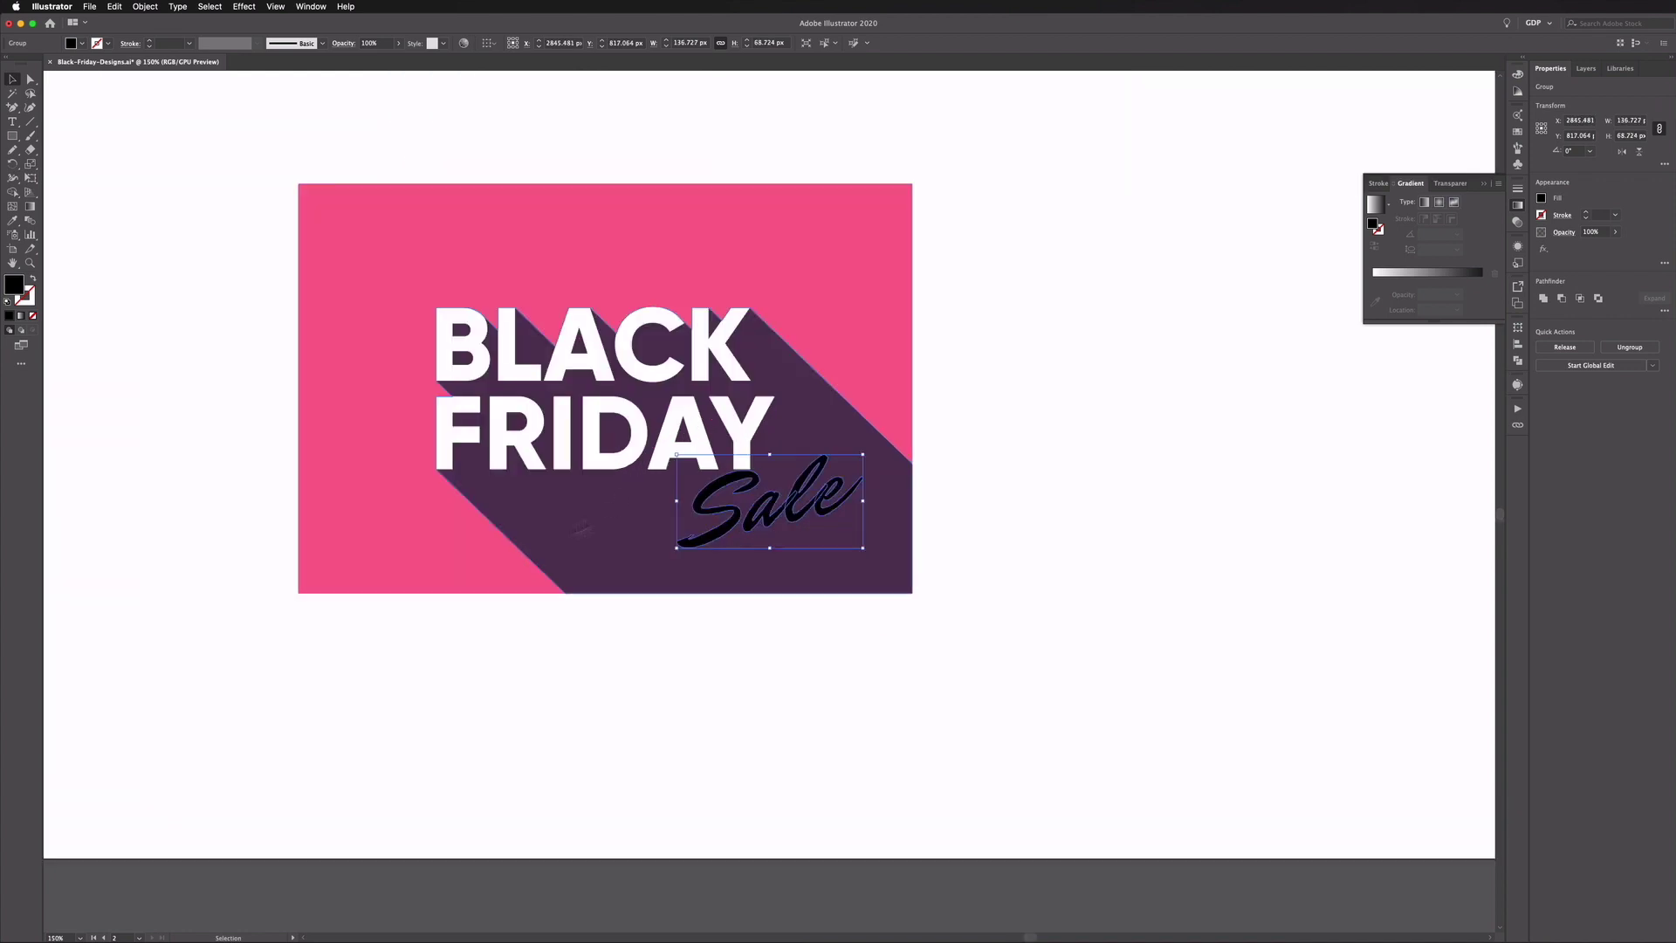
key(i)
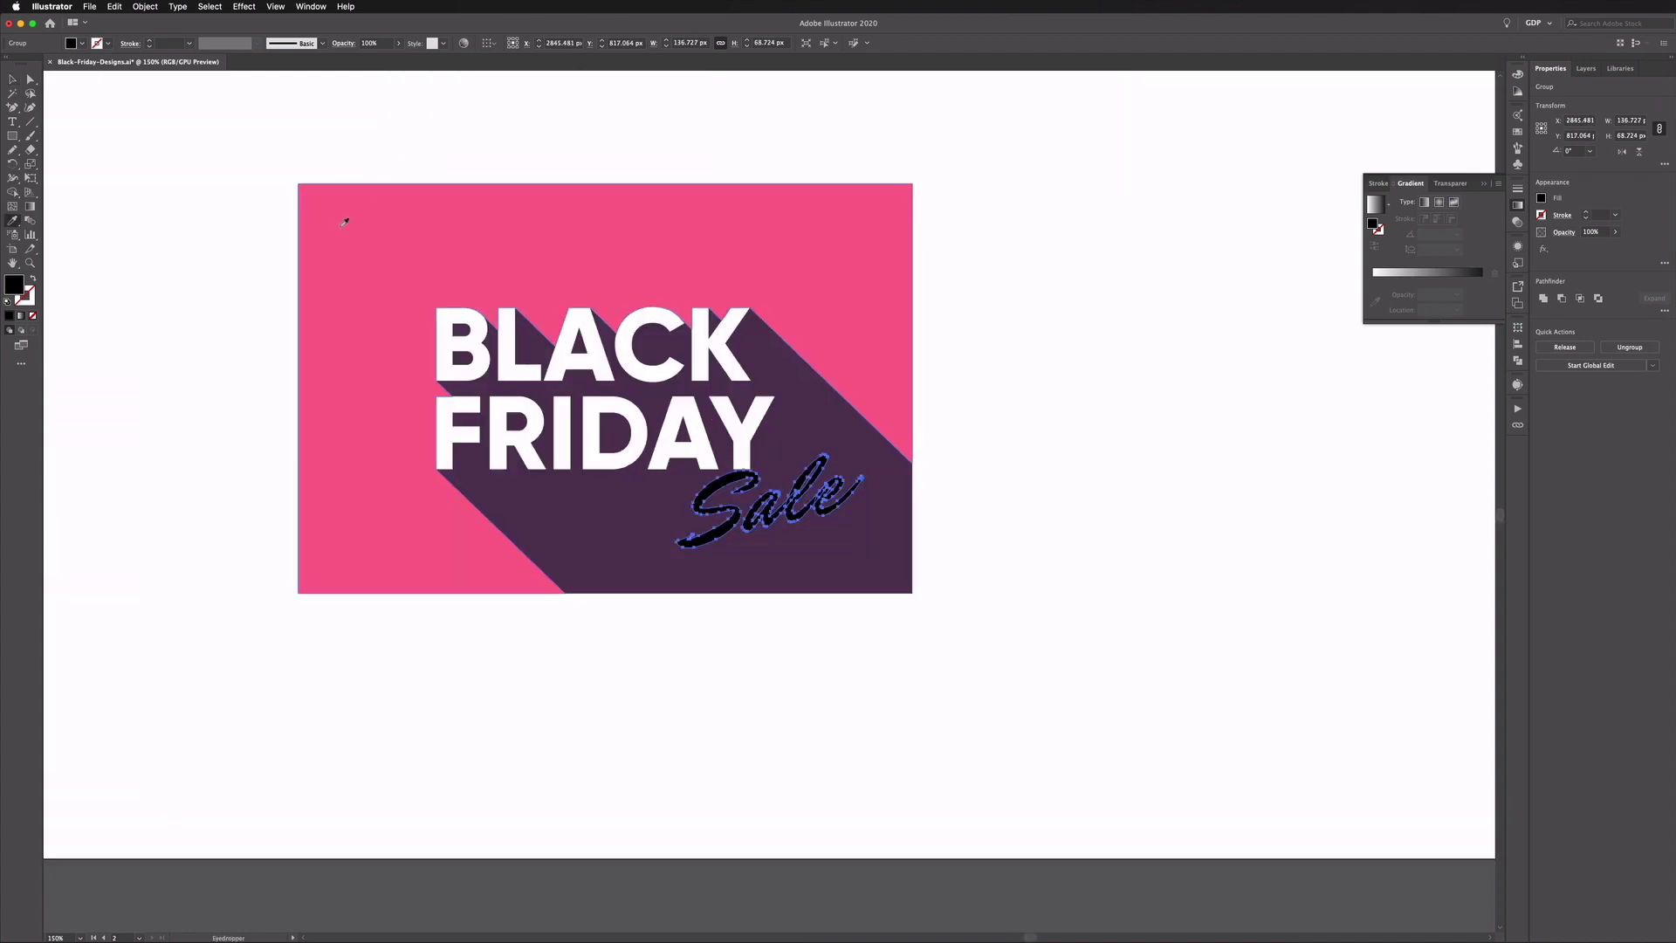
click(347, 234)
key(v)
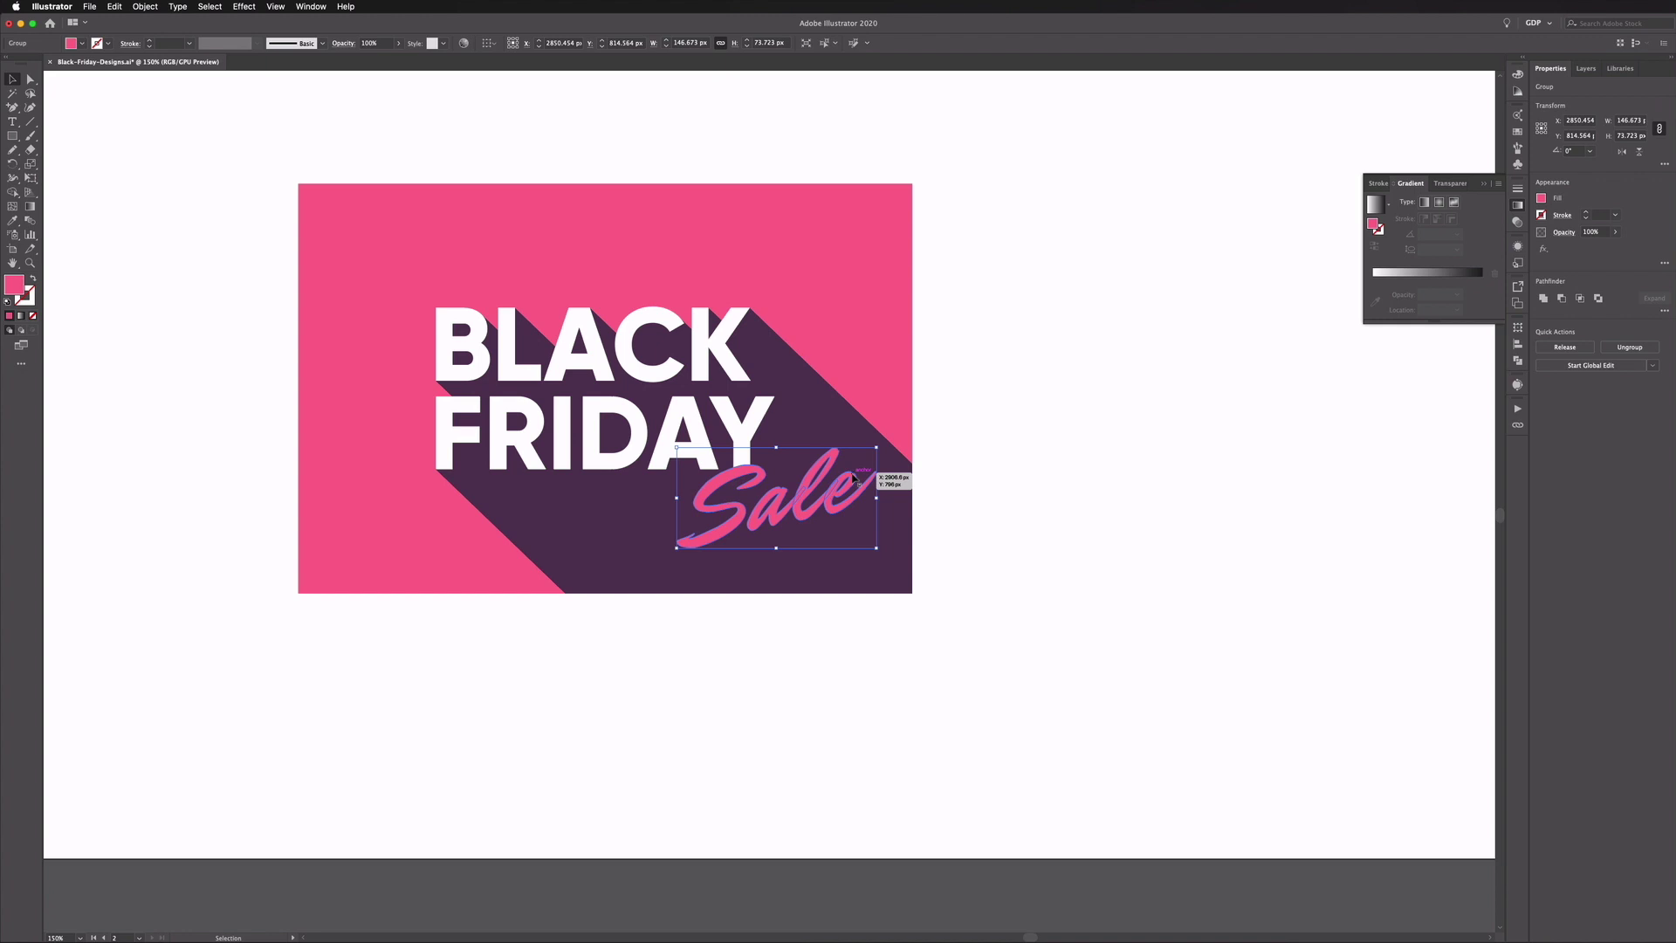
- Nudge the script Sale slightly upward and move the finished pink rectangle design beneath the round badge
drag(731, 487, 730, 477)
key(super+plus)
click(1137, 328)
click(1136, 328)
key(super+0)
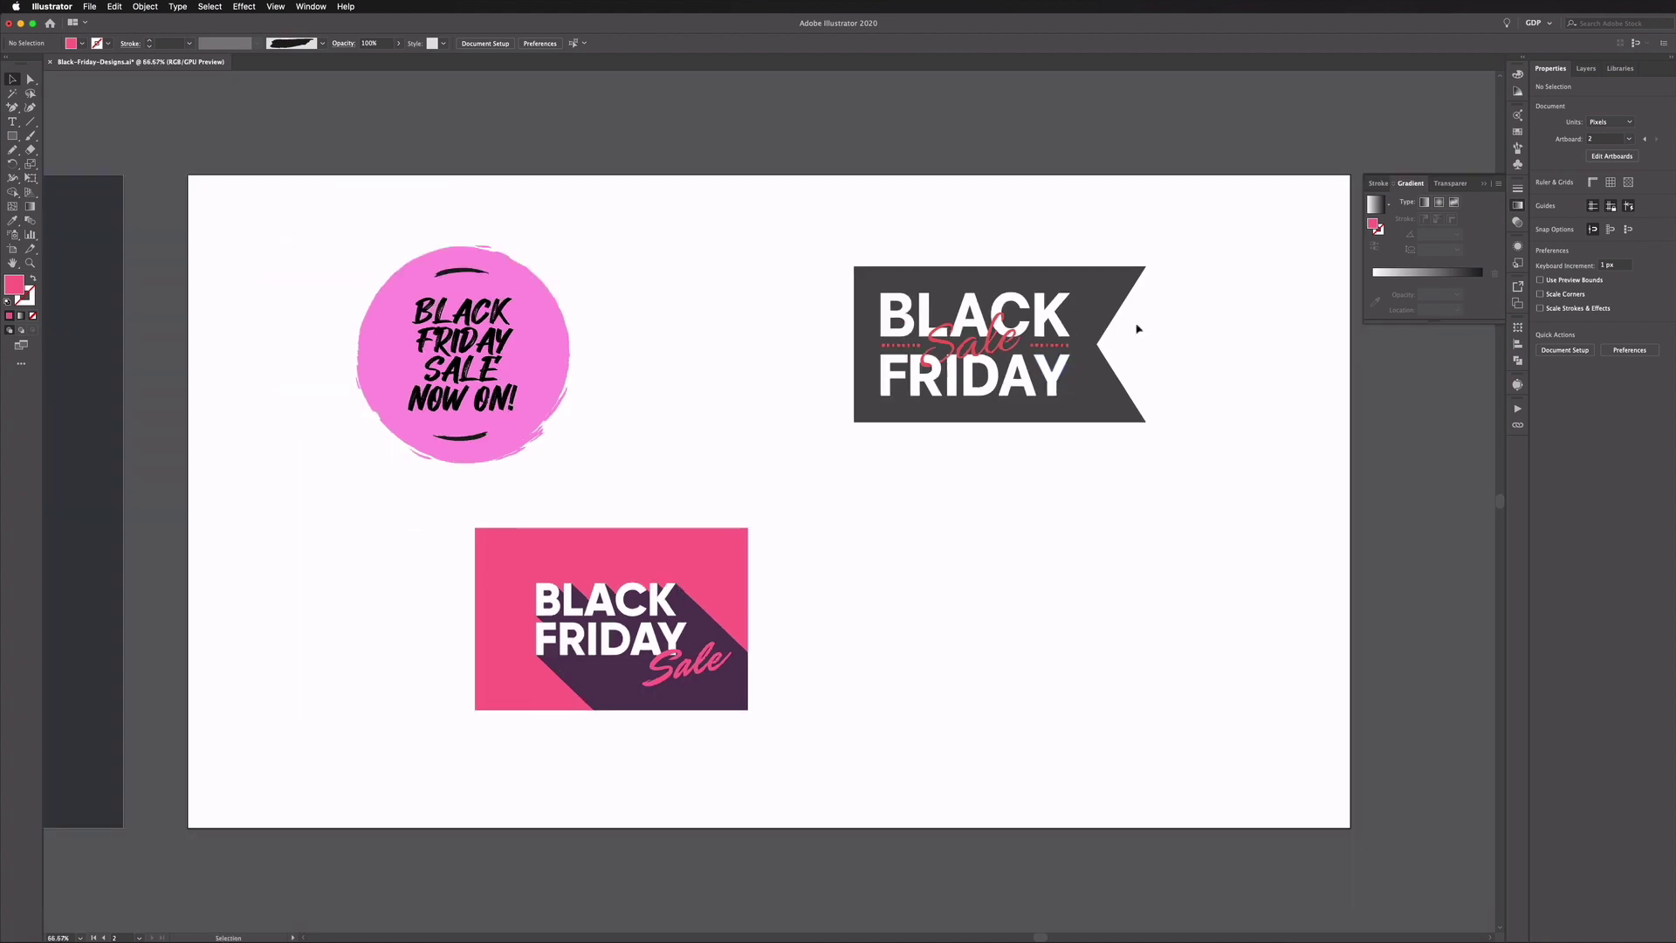
click(507, 578)
click(399, 404)
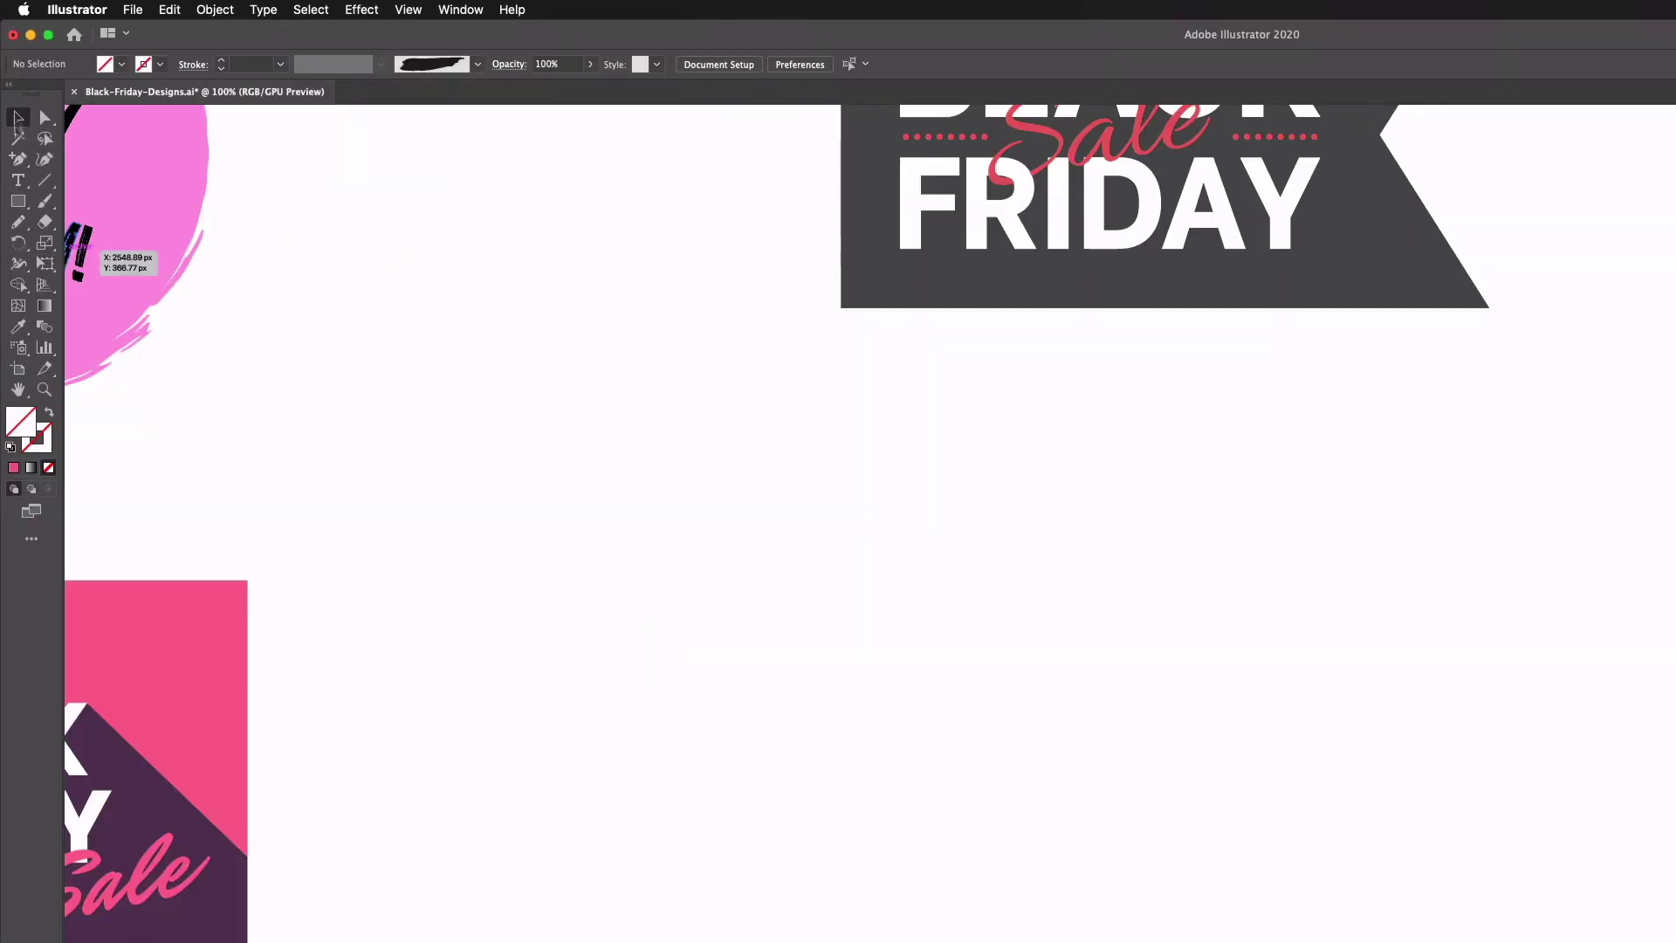
- Add the three-line text BLACK, Friday, Sale in the empty area below the flag, formatted in Barlow Condensed Black with All Caps
click(12, 122)
click(876, 672)
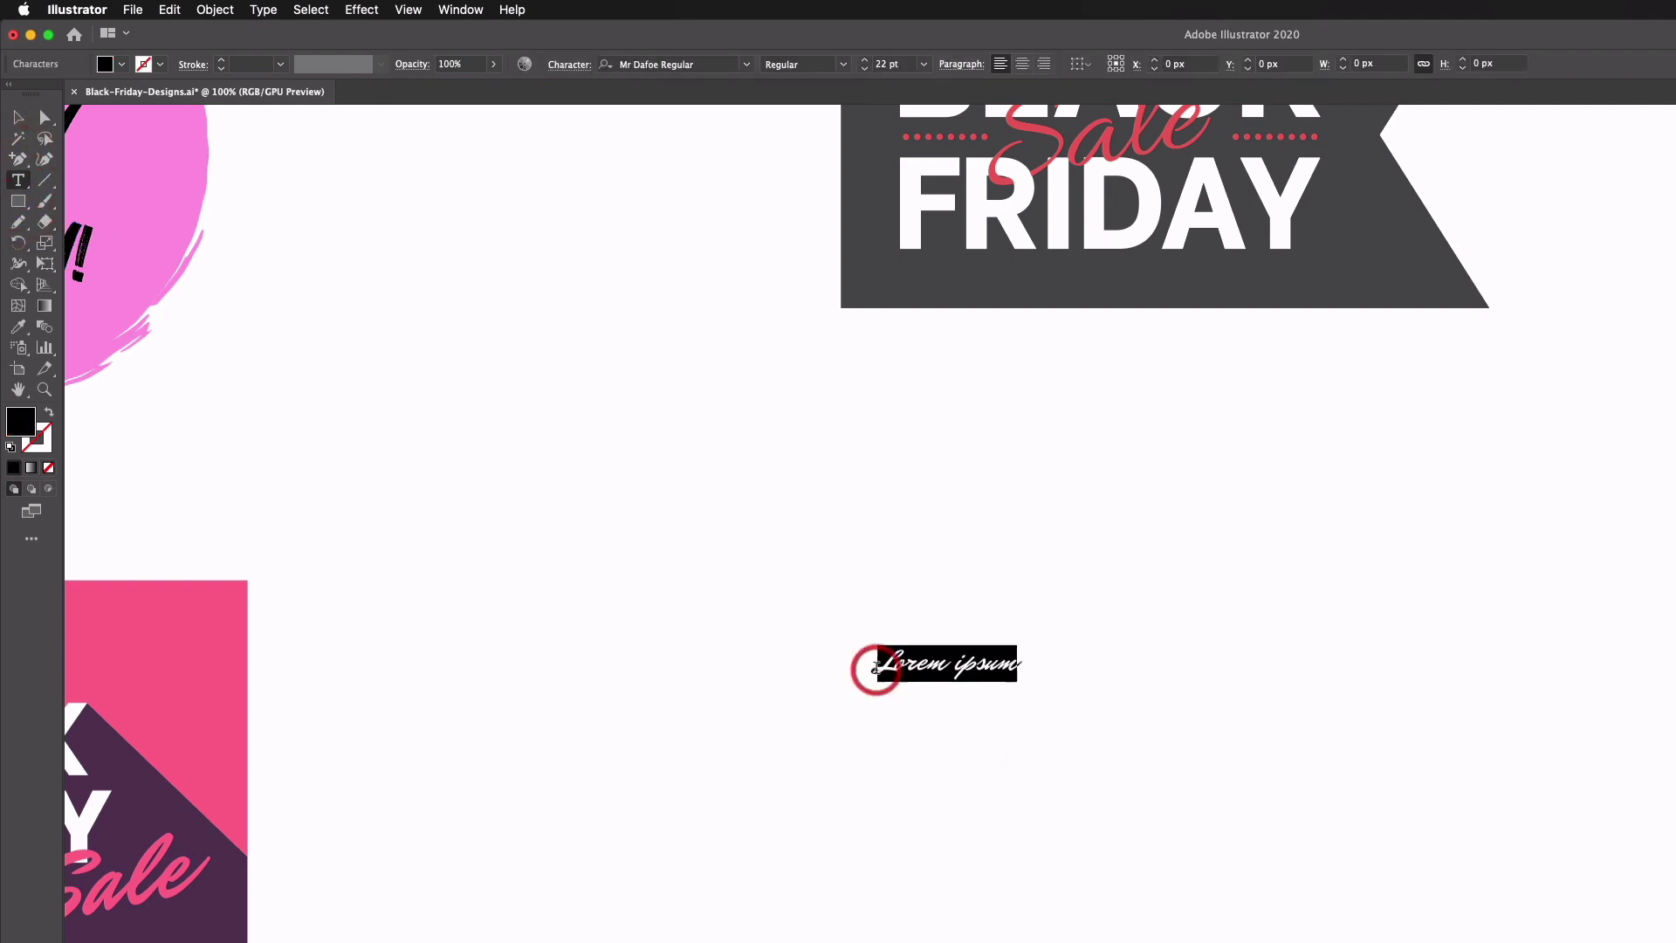
scroll(672, 432, down, 4)
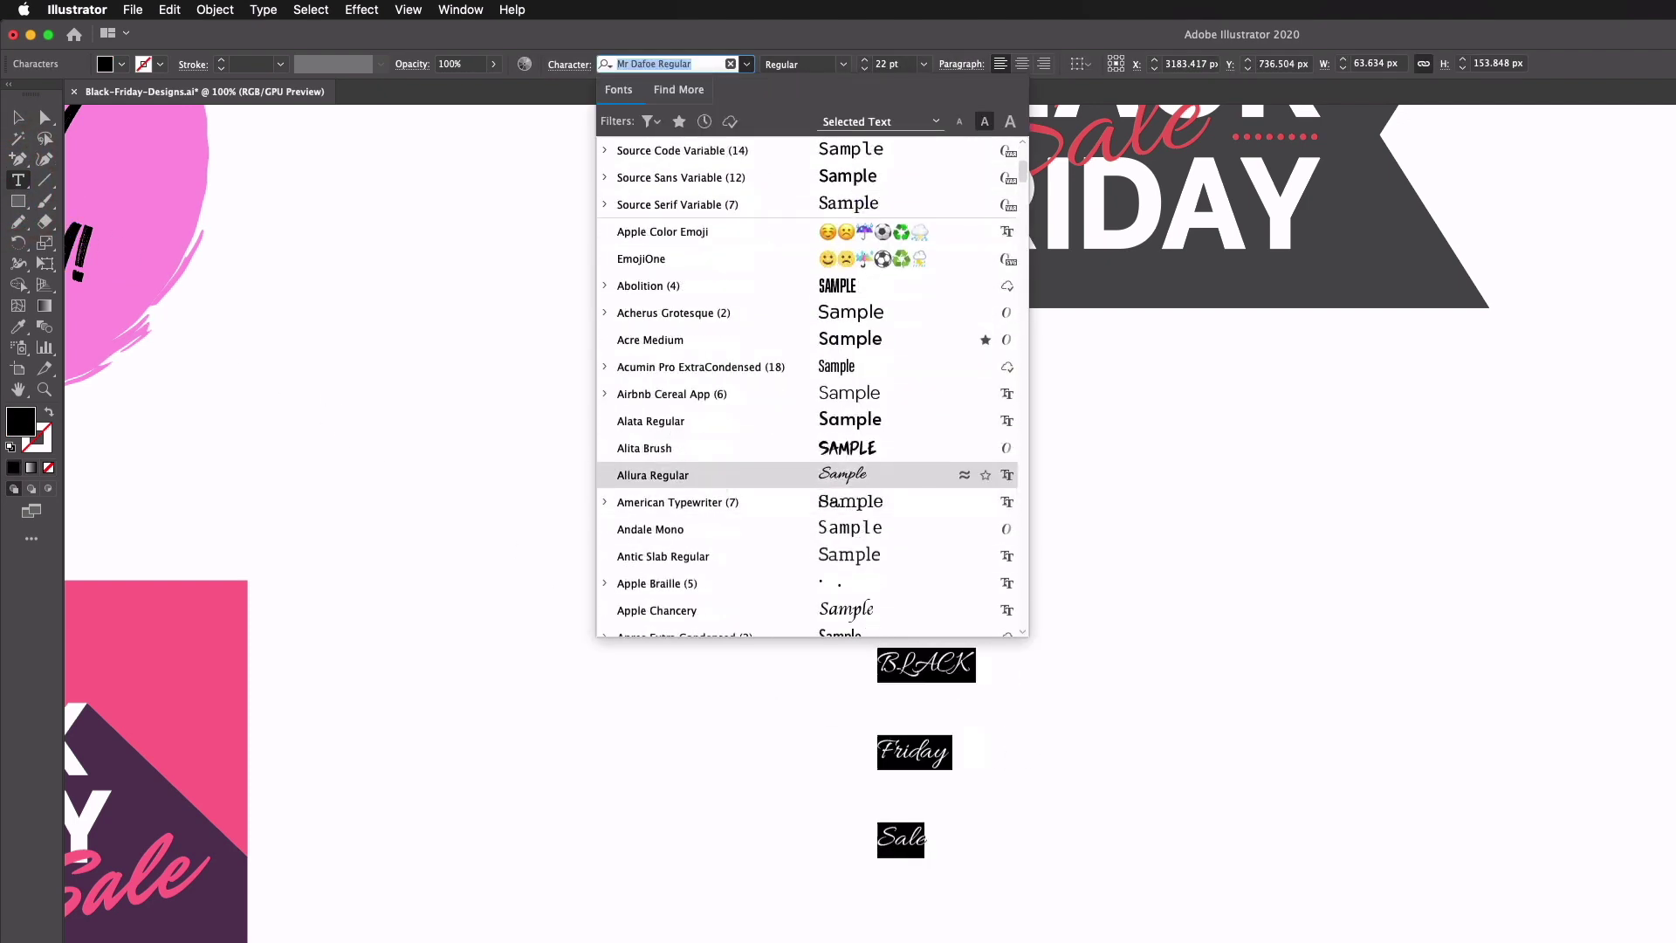
text(barl)
scroll(716, 576, down, 6)
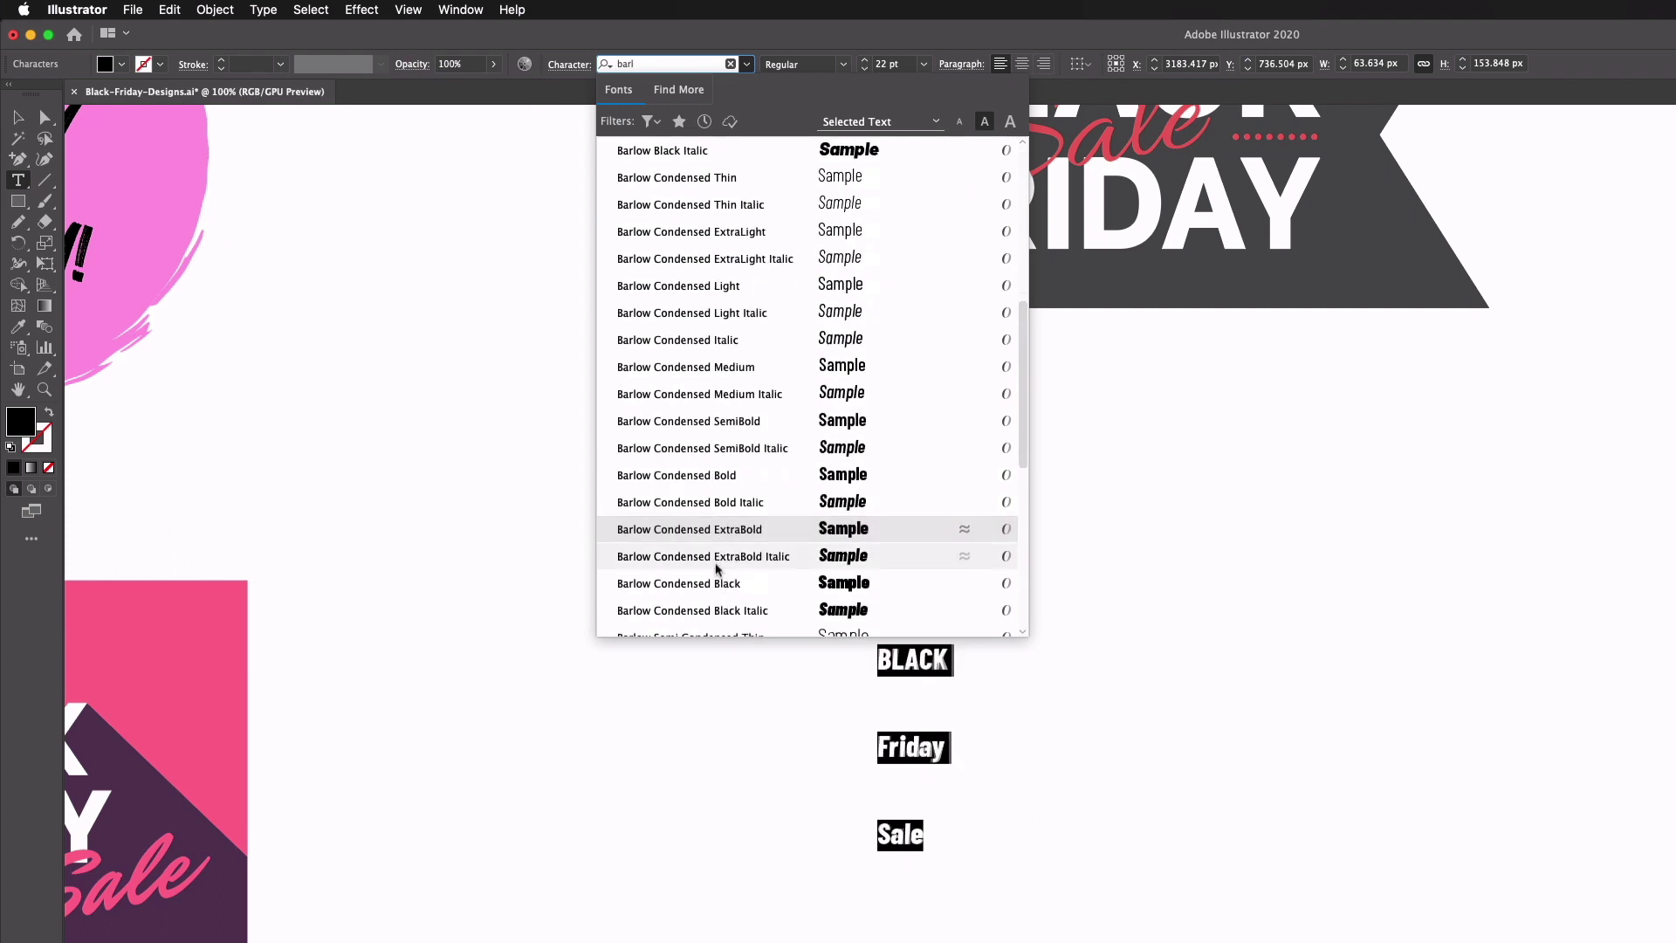
scroll(711, 587, down, 2)
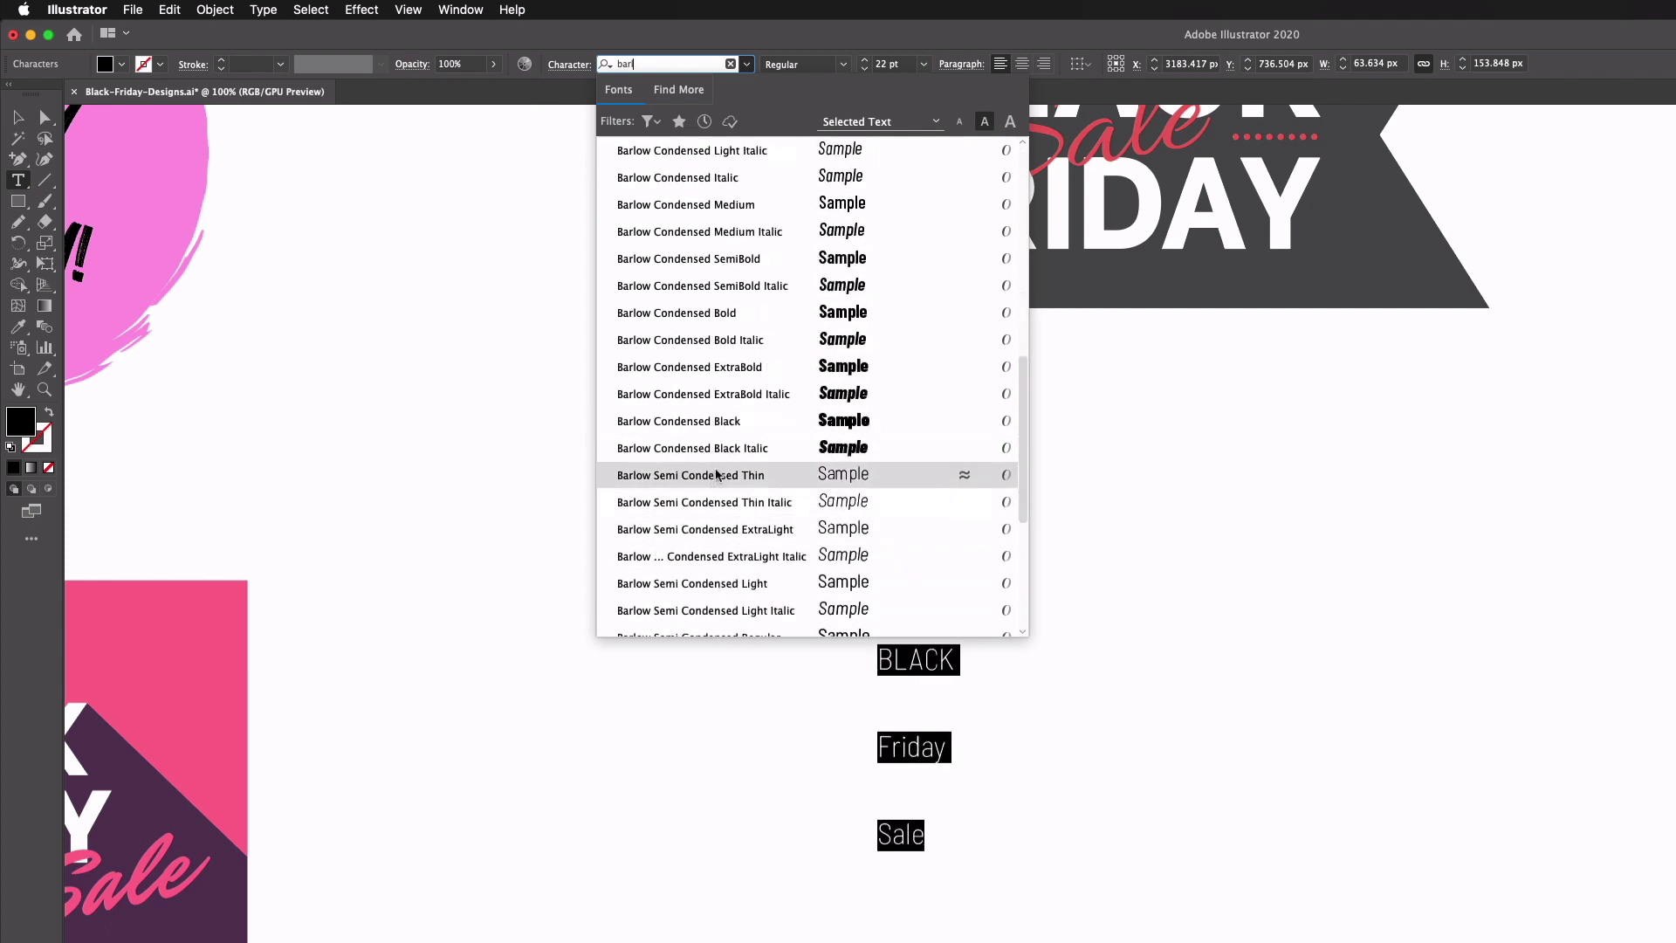
click(713, 421)
click(570, 65)
click(421, 246)
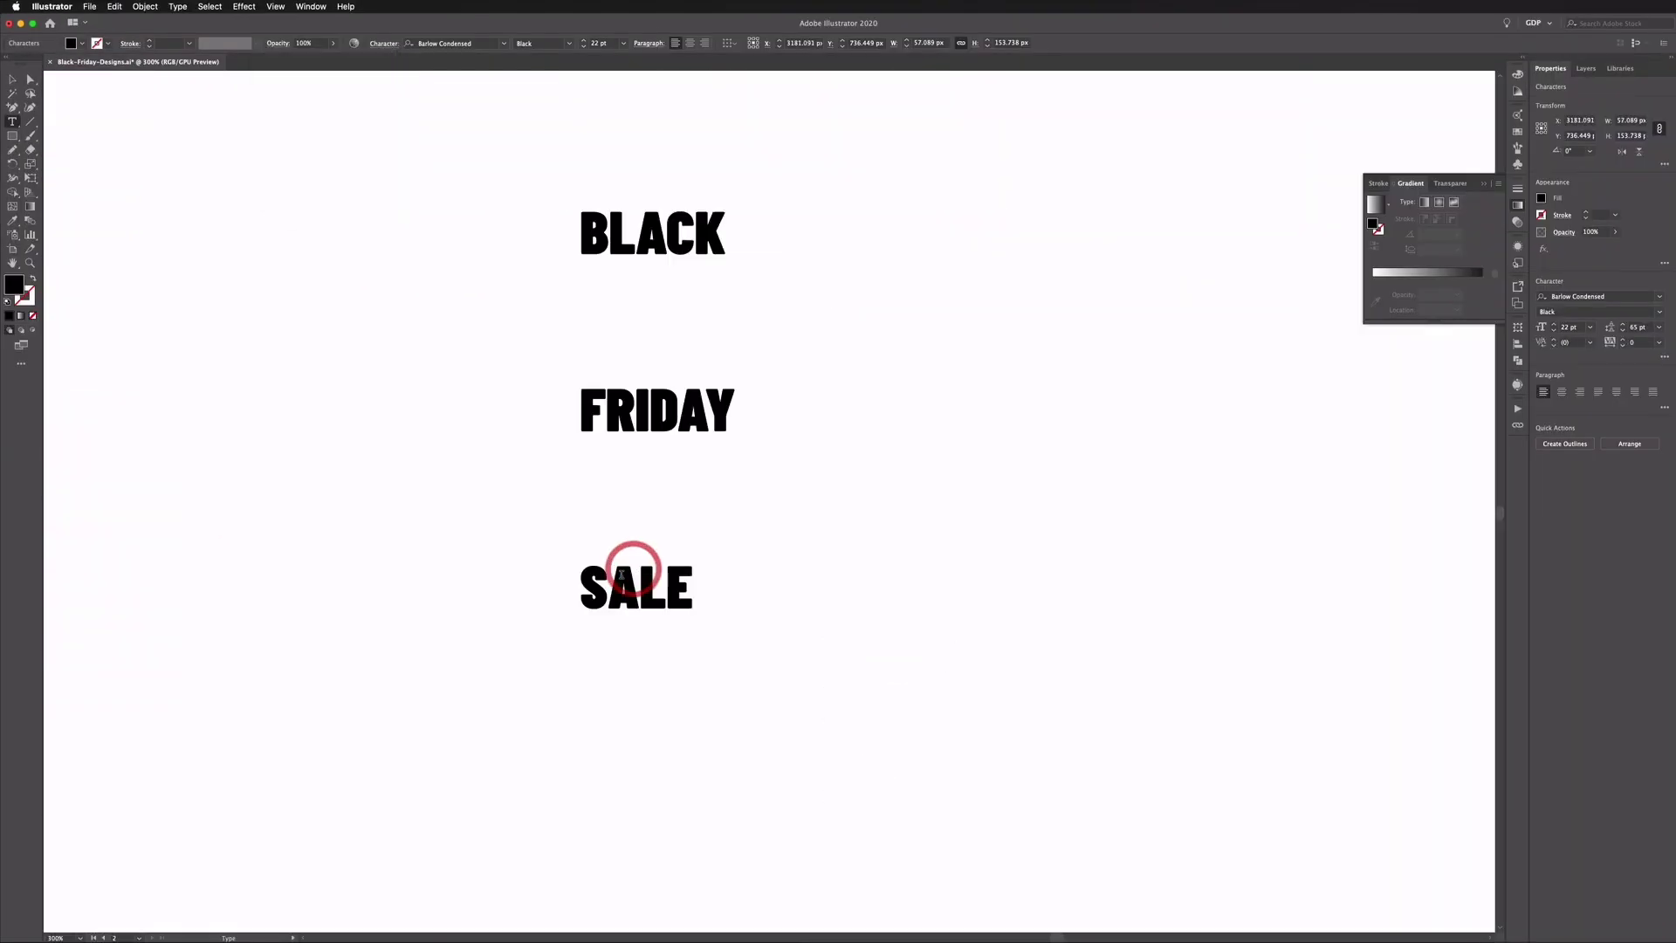
- Set the word SALE to the SemiBold weight
double_click(918, 852)
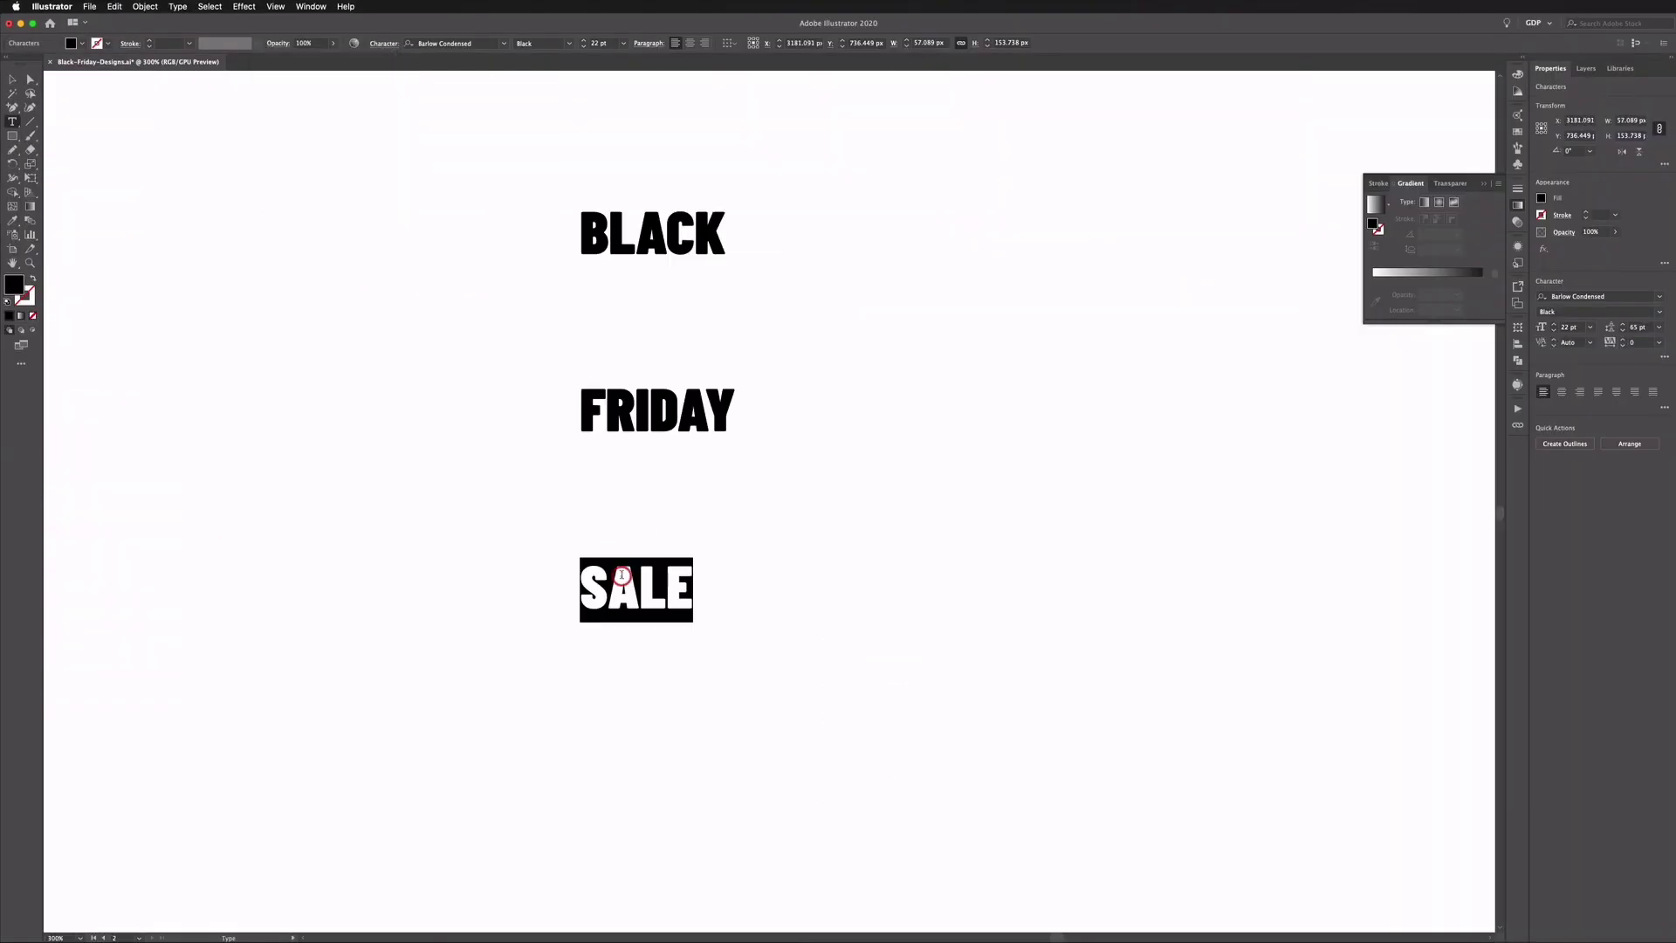
click(570, 45)
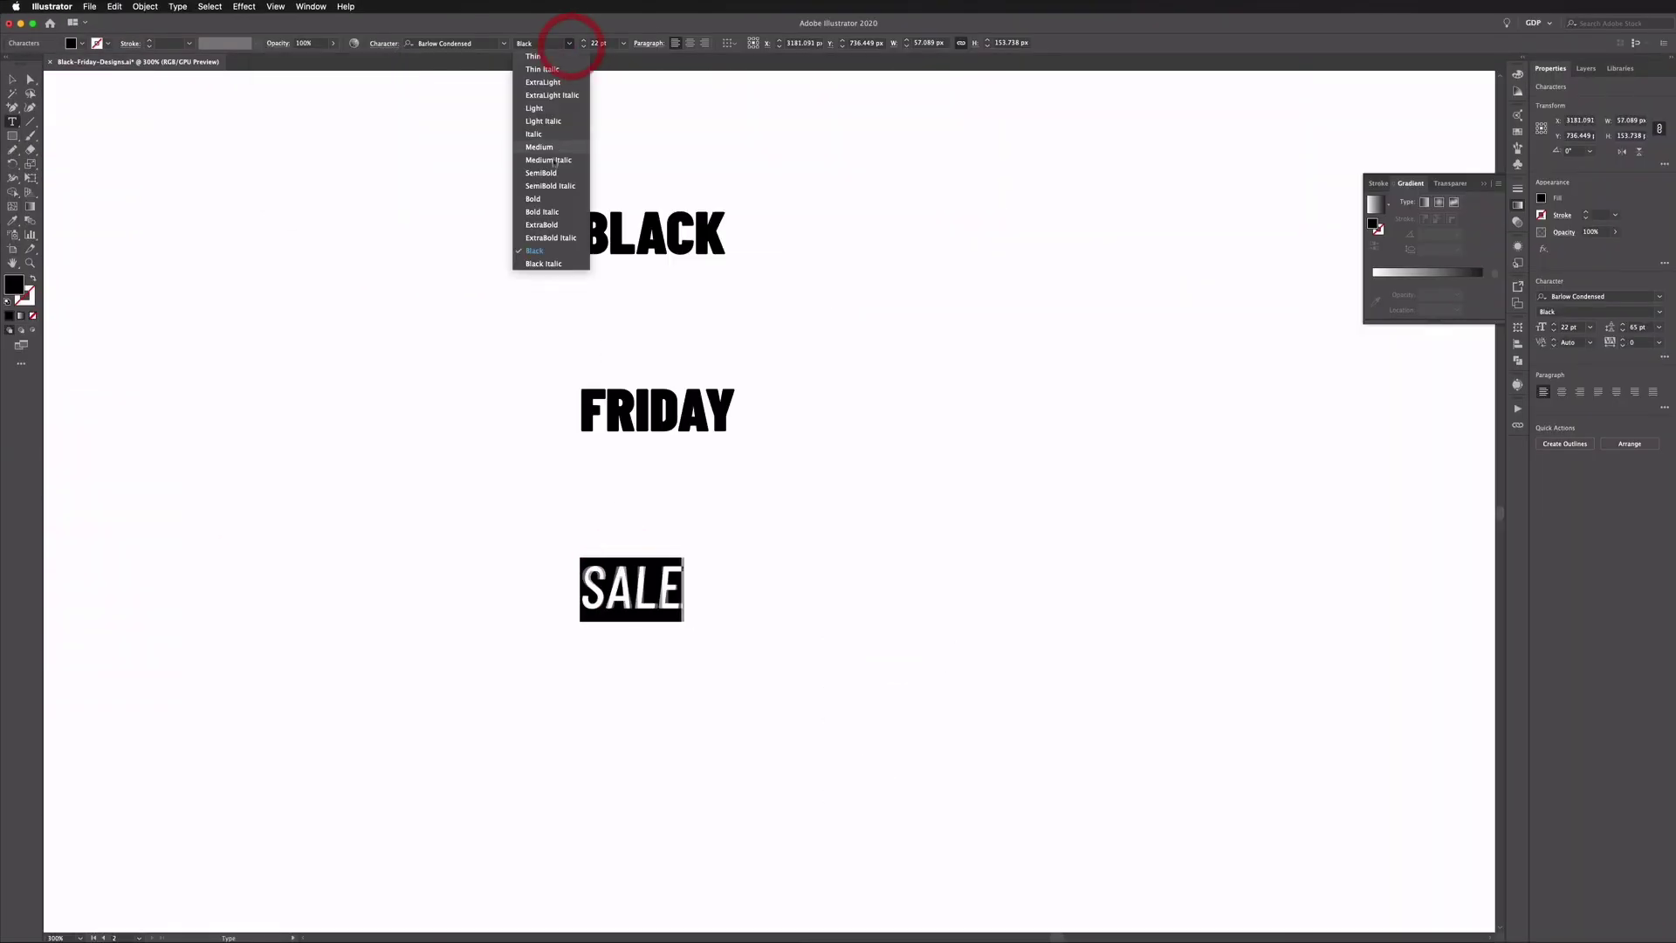
click(541, 173)
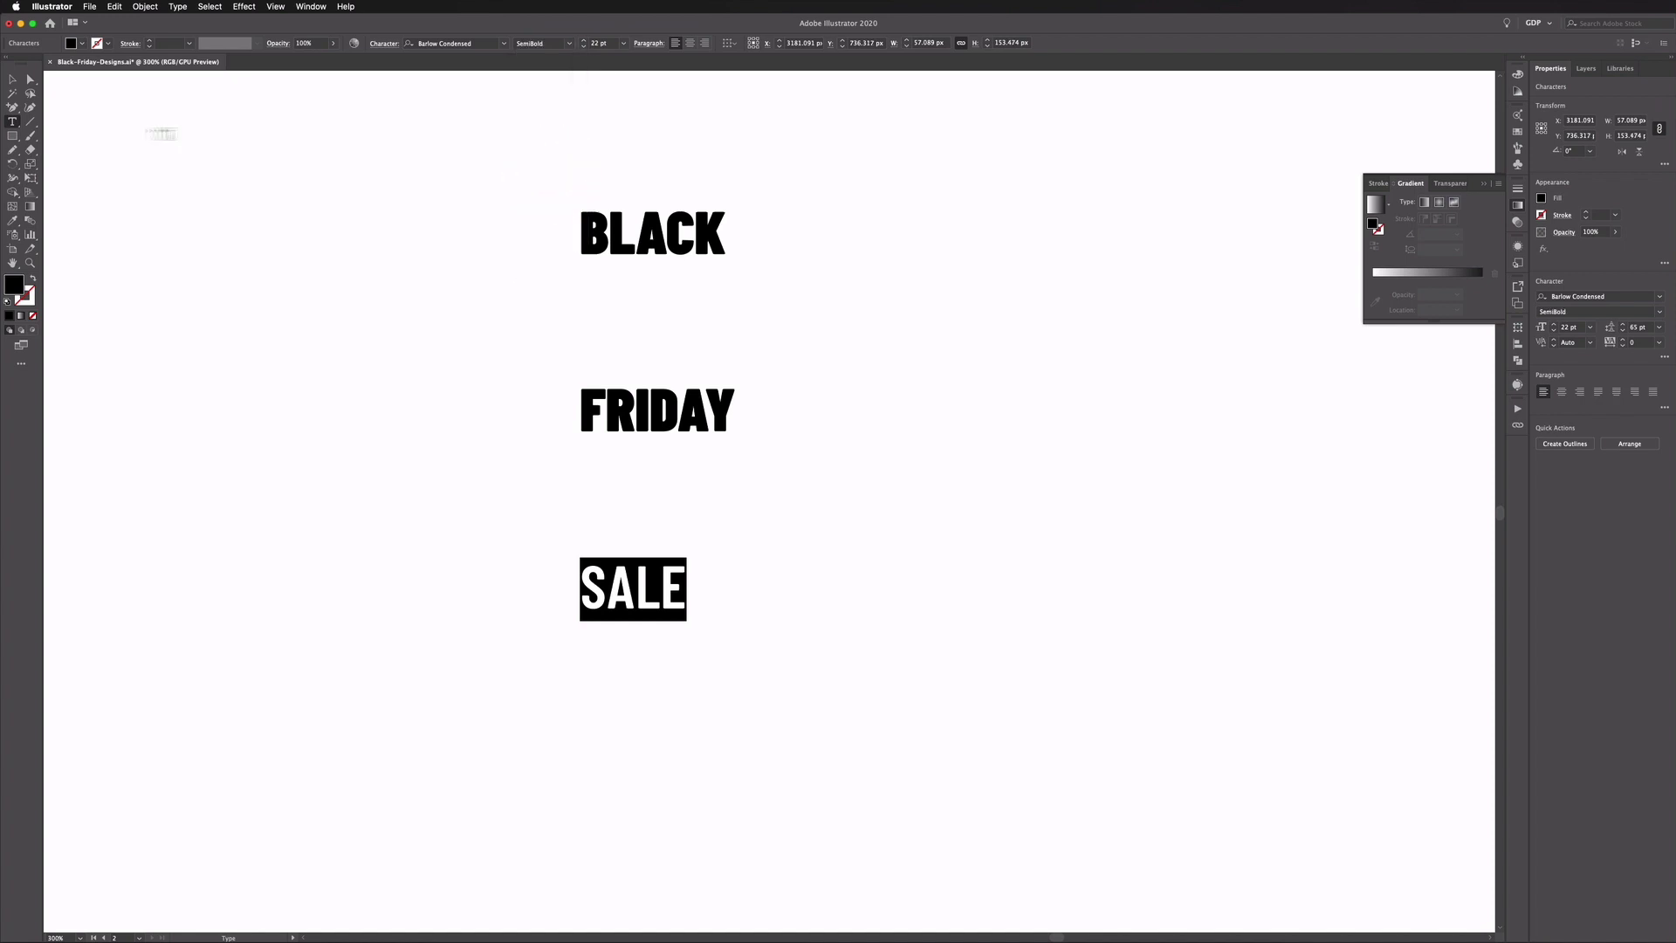
key(Escape)
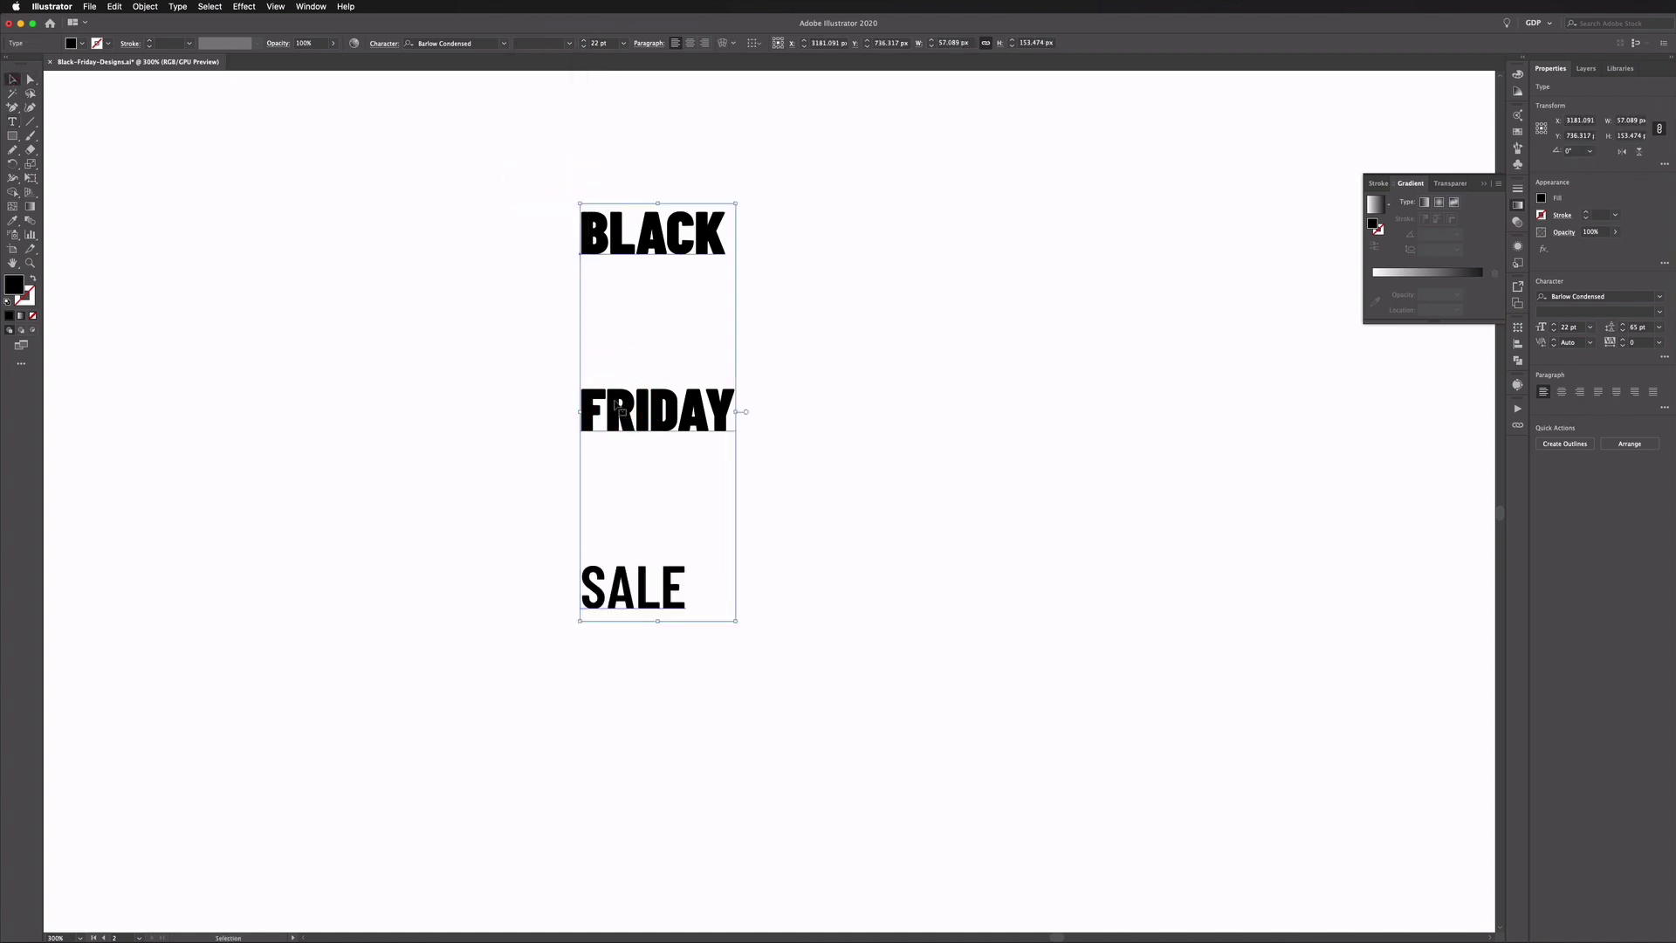
- Convert the three-line text to outlines and ungroup the letters
key(super+shift+o)
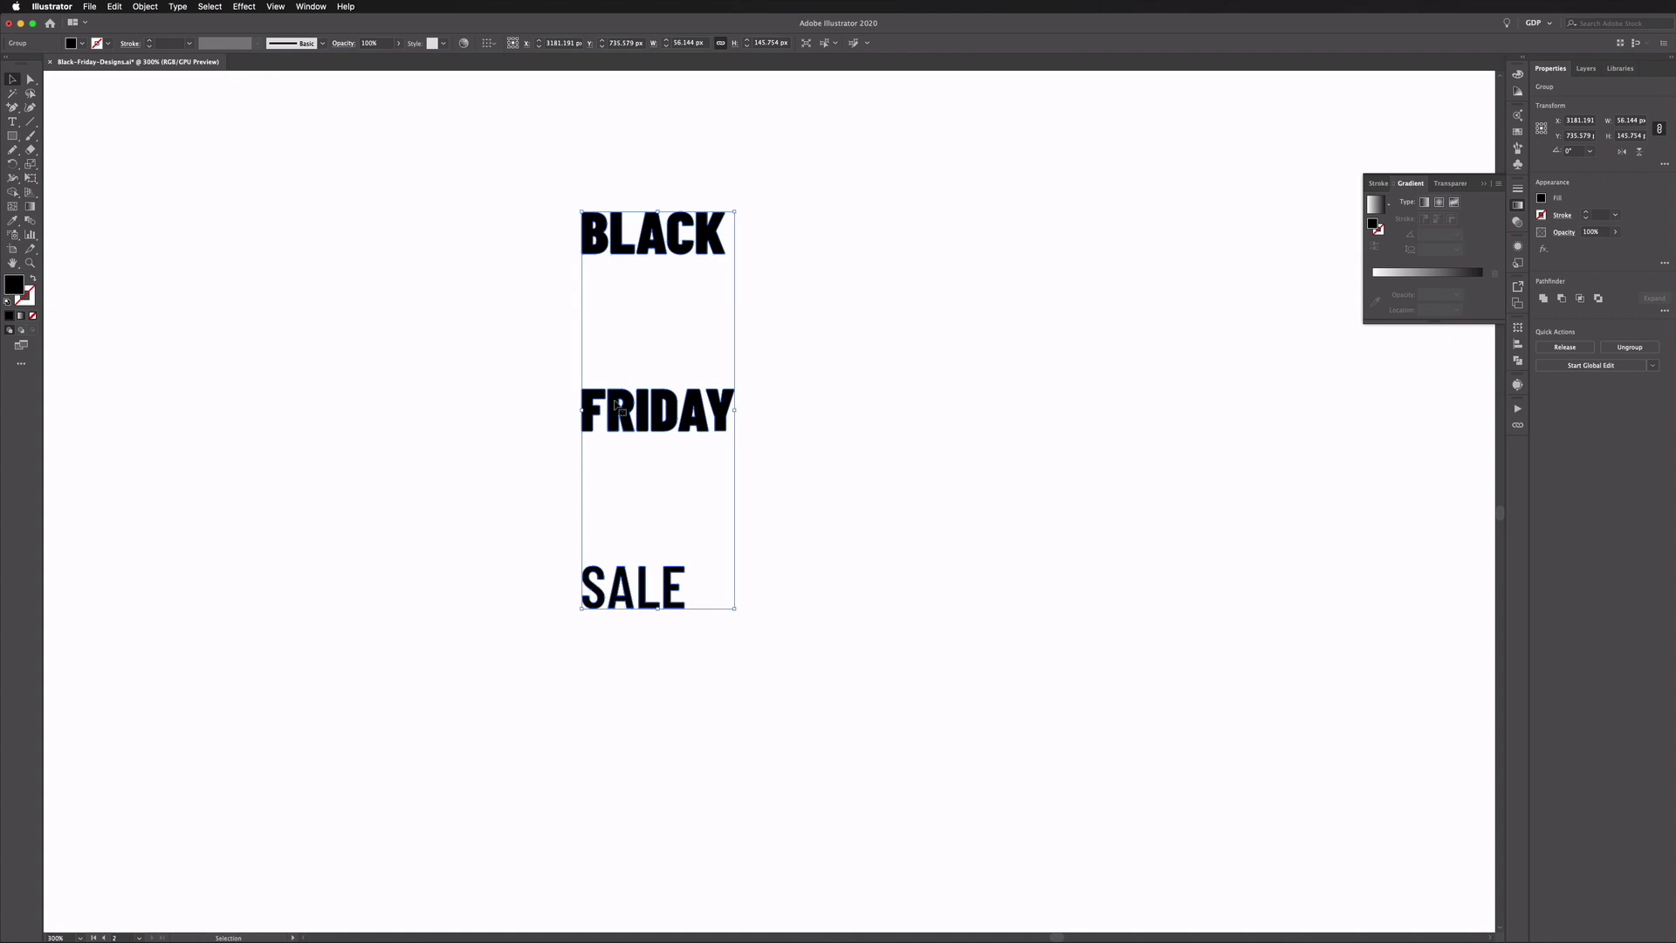
right_click(631, 406)
click(655, 501)
click(629, 501)
- Group the letters of each word separately and stagger BLACK, FRIDAY and SALE diagonally downward to the right
click(597, 569)
drag(572, 551, 763, 644)
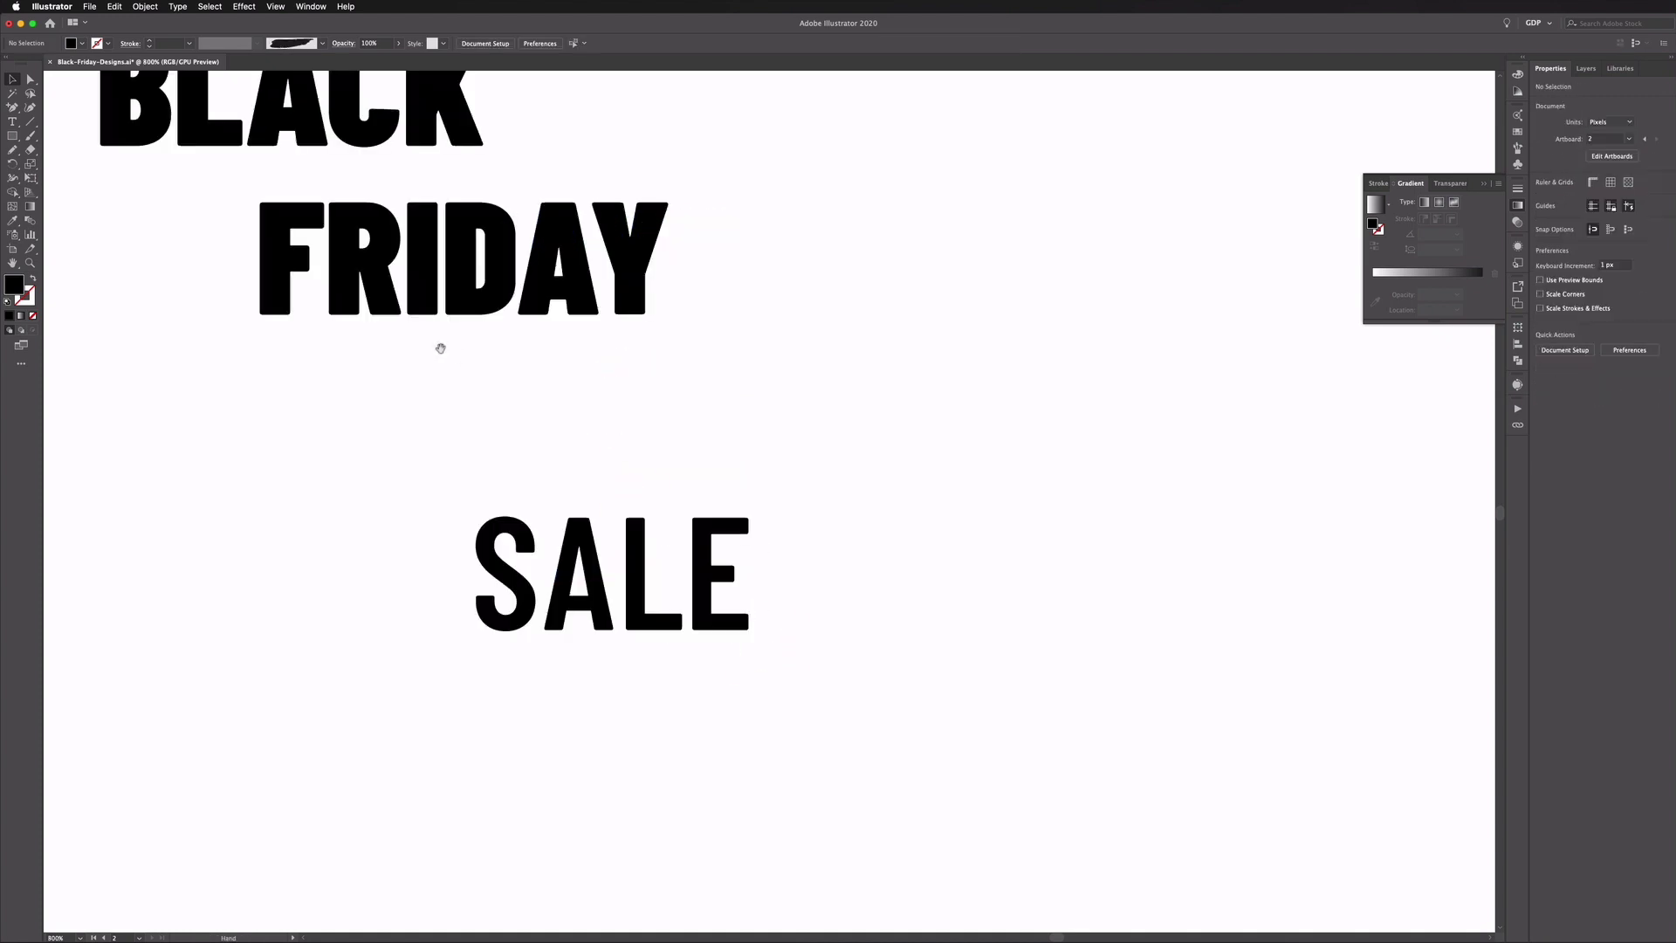
drag(440, 348, 751, 568)
drag(438, 297, 334, 231)
- Draw a black rectangle with an even margin behind each of the three words and fill the lettering white
click(17, 137)
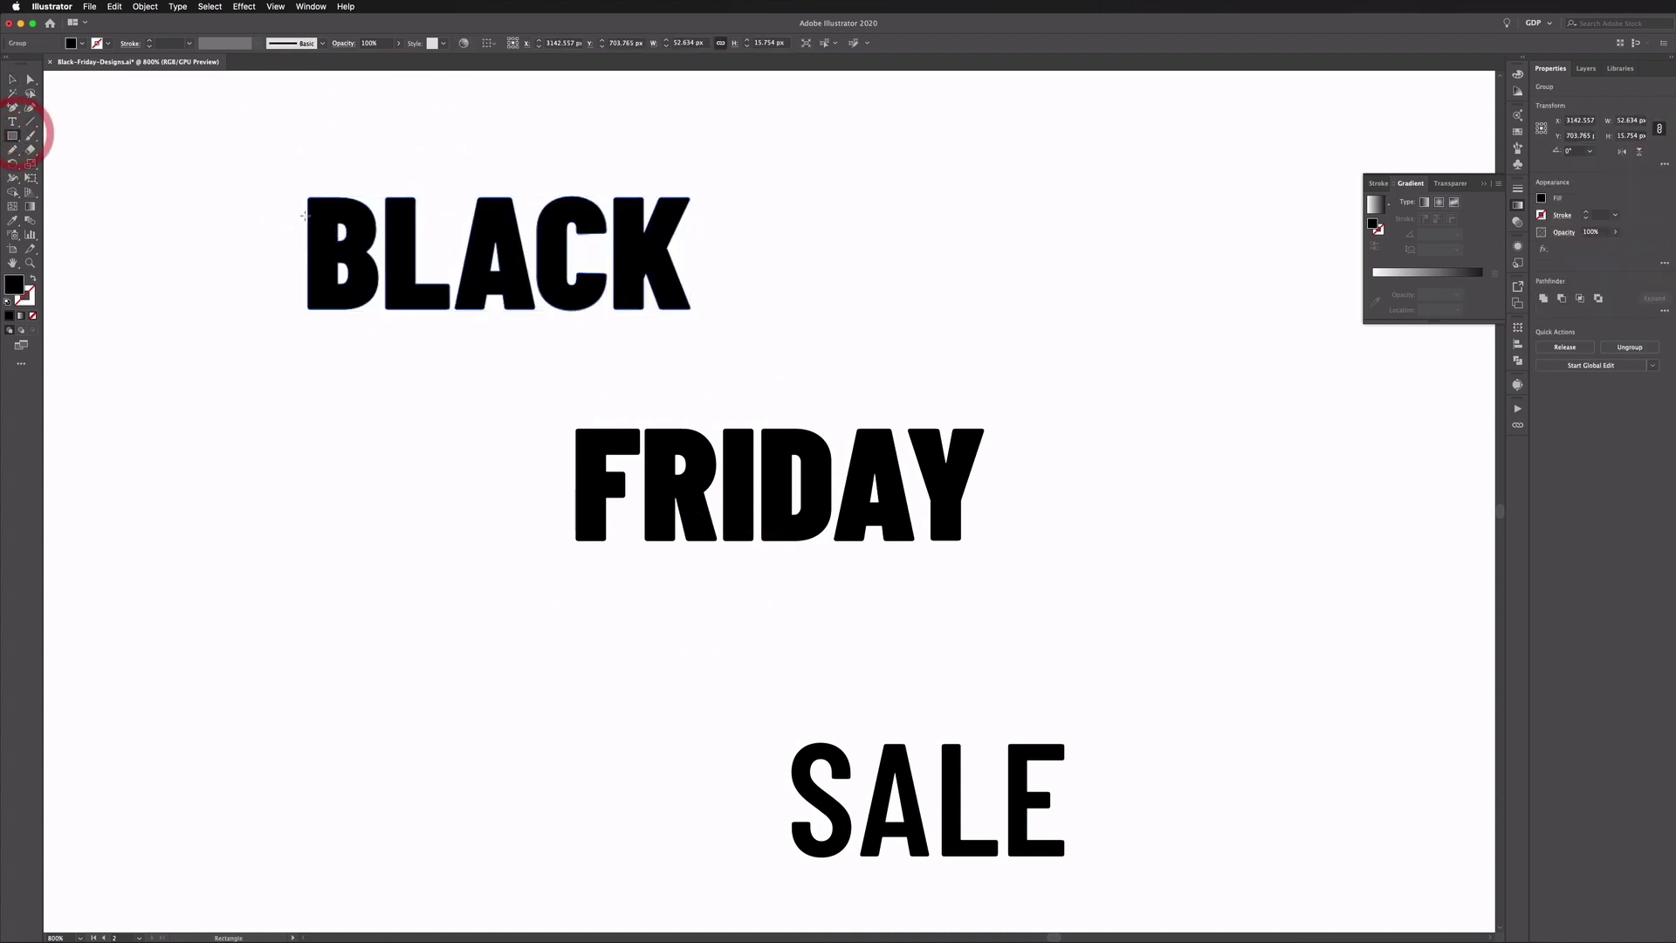
drag(305, 196, 692, 310)
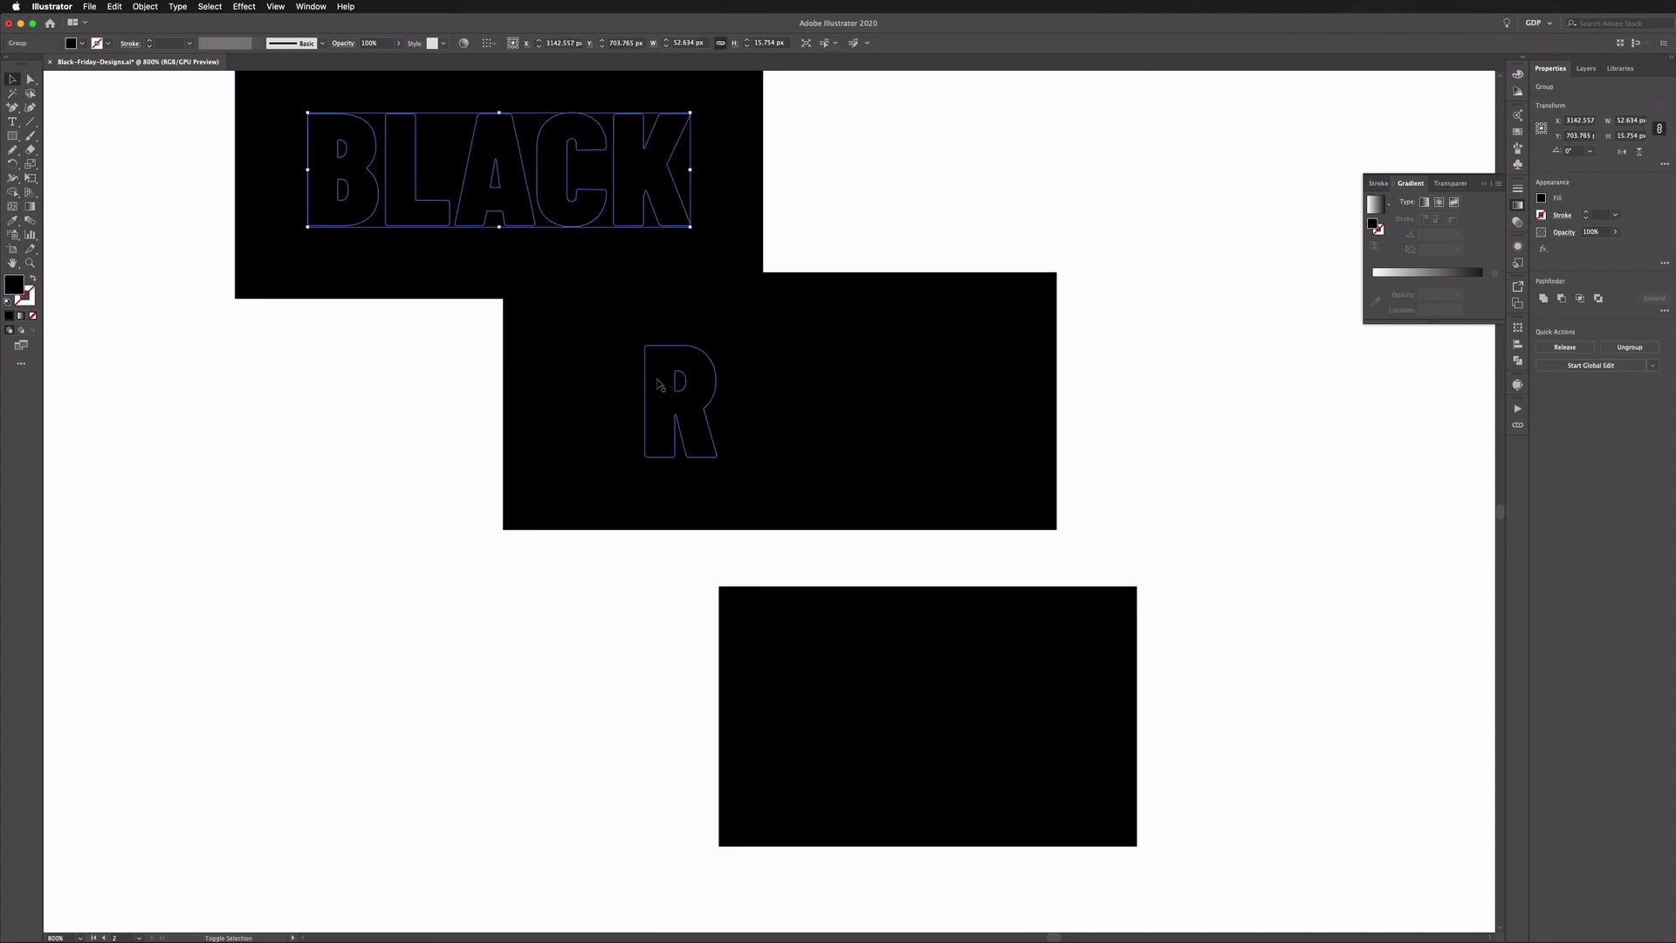
shift+click(658, 383)
shift+click(814, 709)
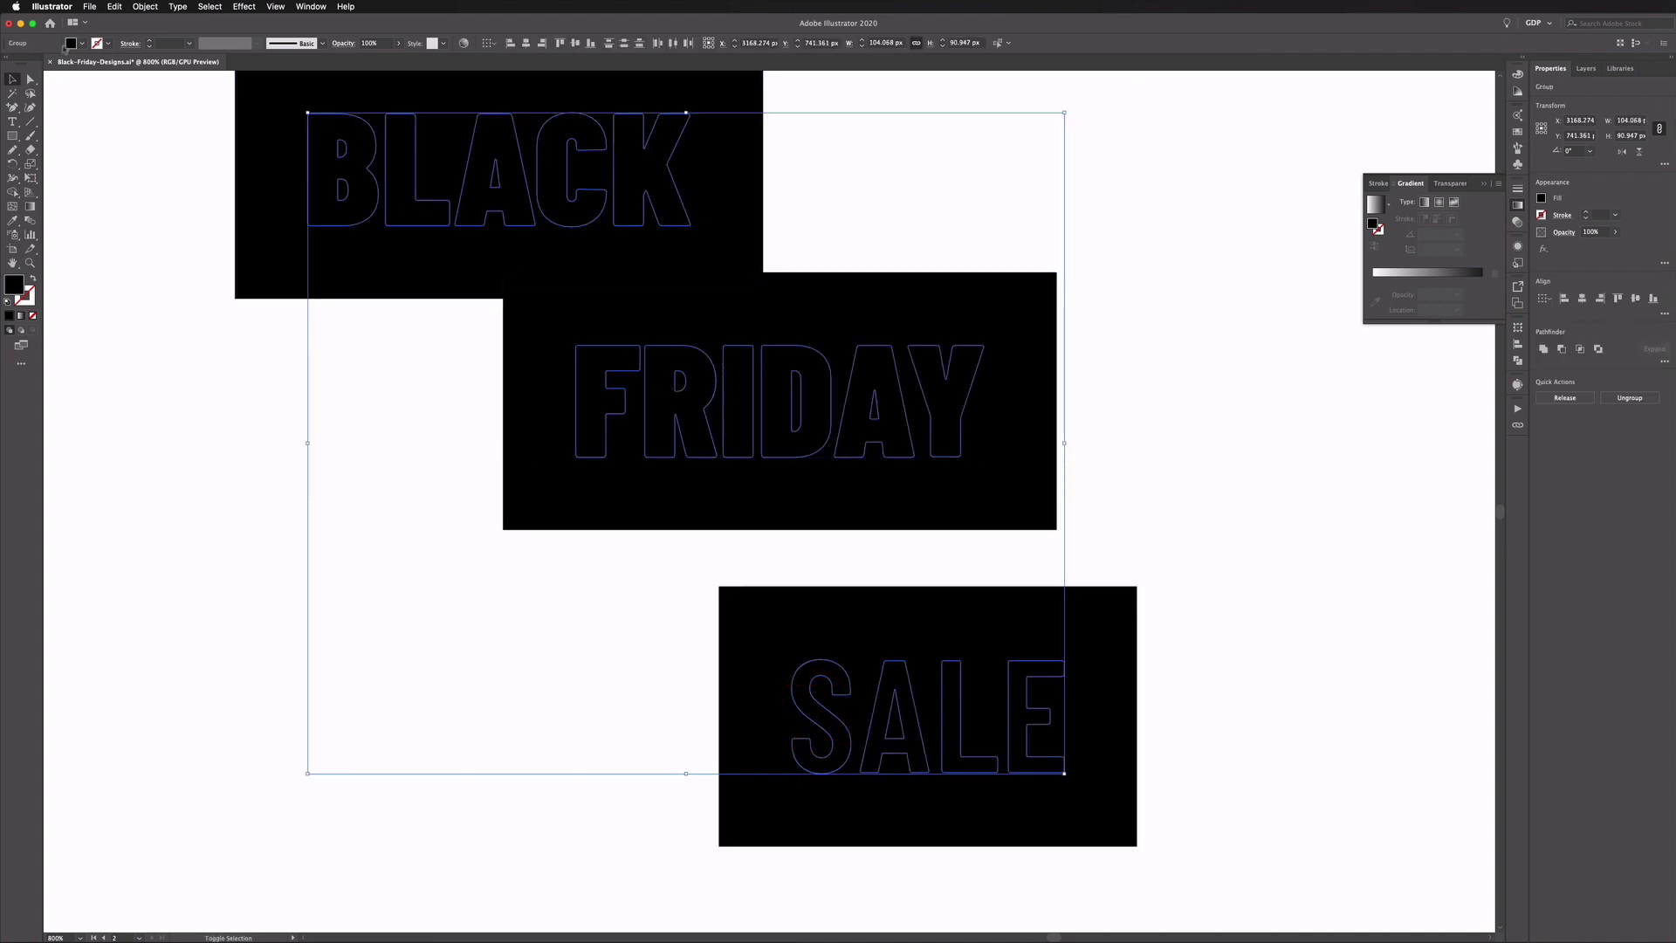
click(81, 43)
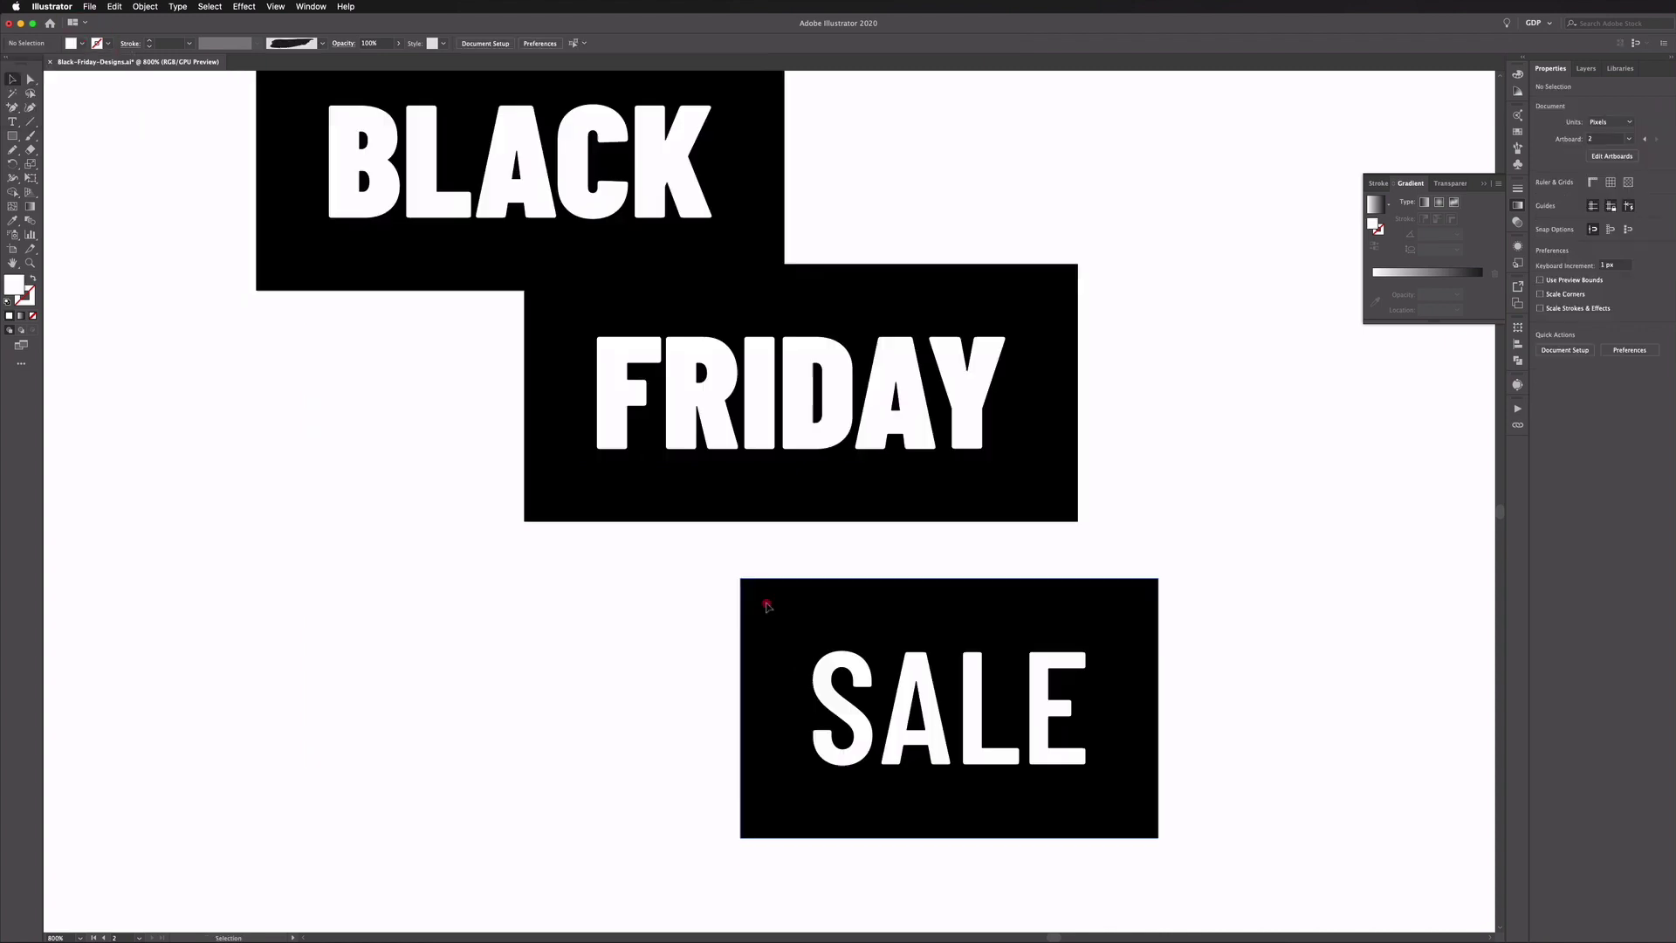
- Fill the rectangle behind SALE with red
click(759, 600)
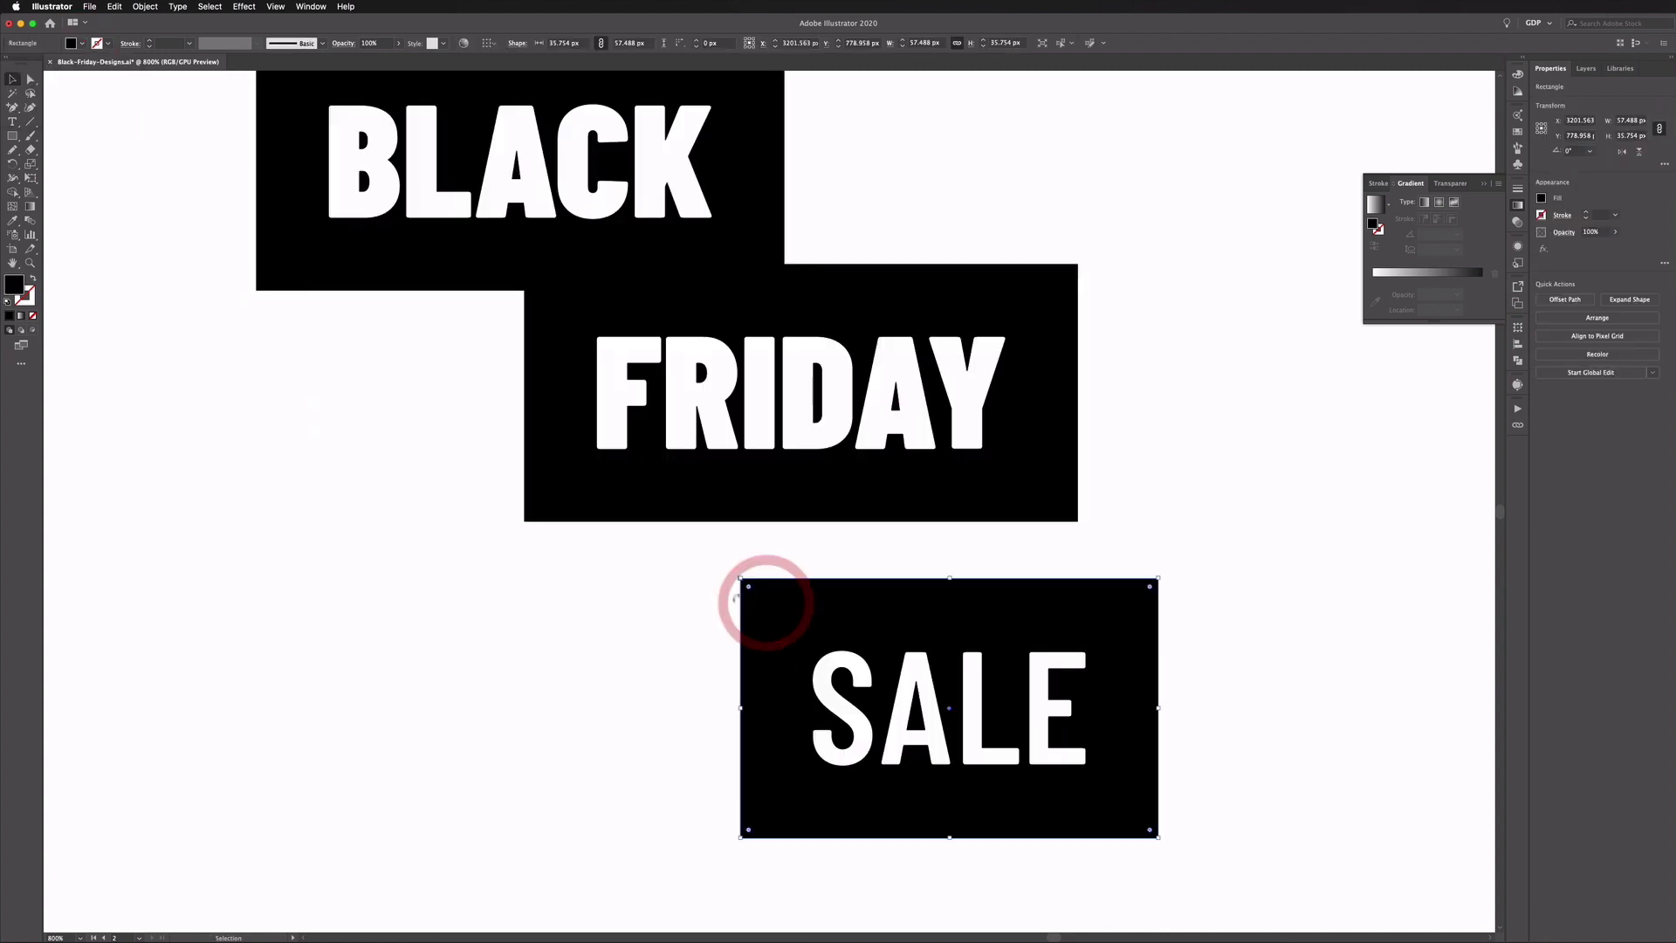
click(81, 43)
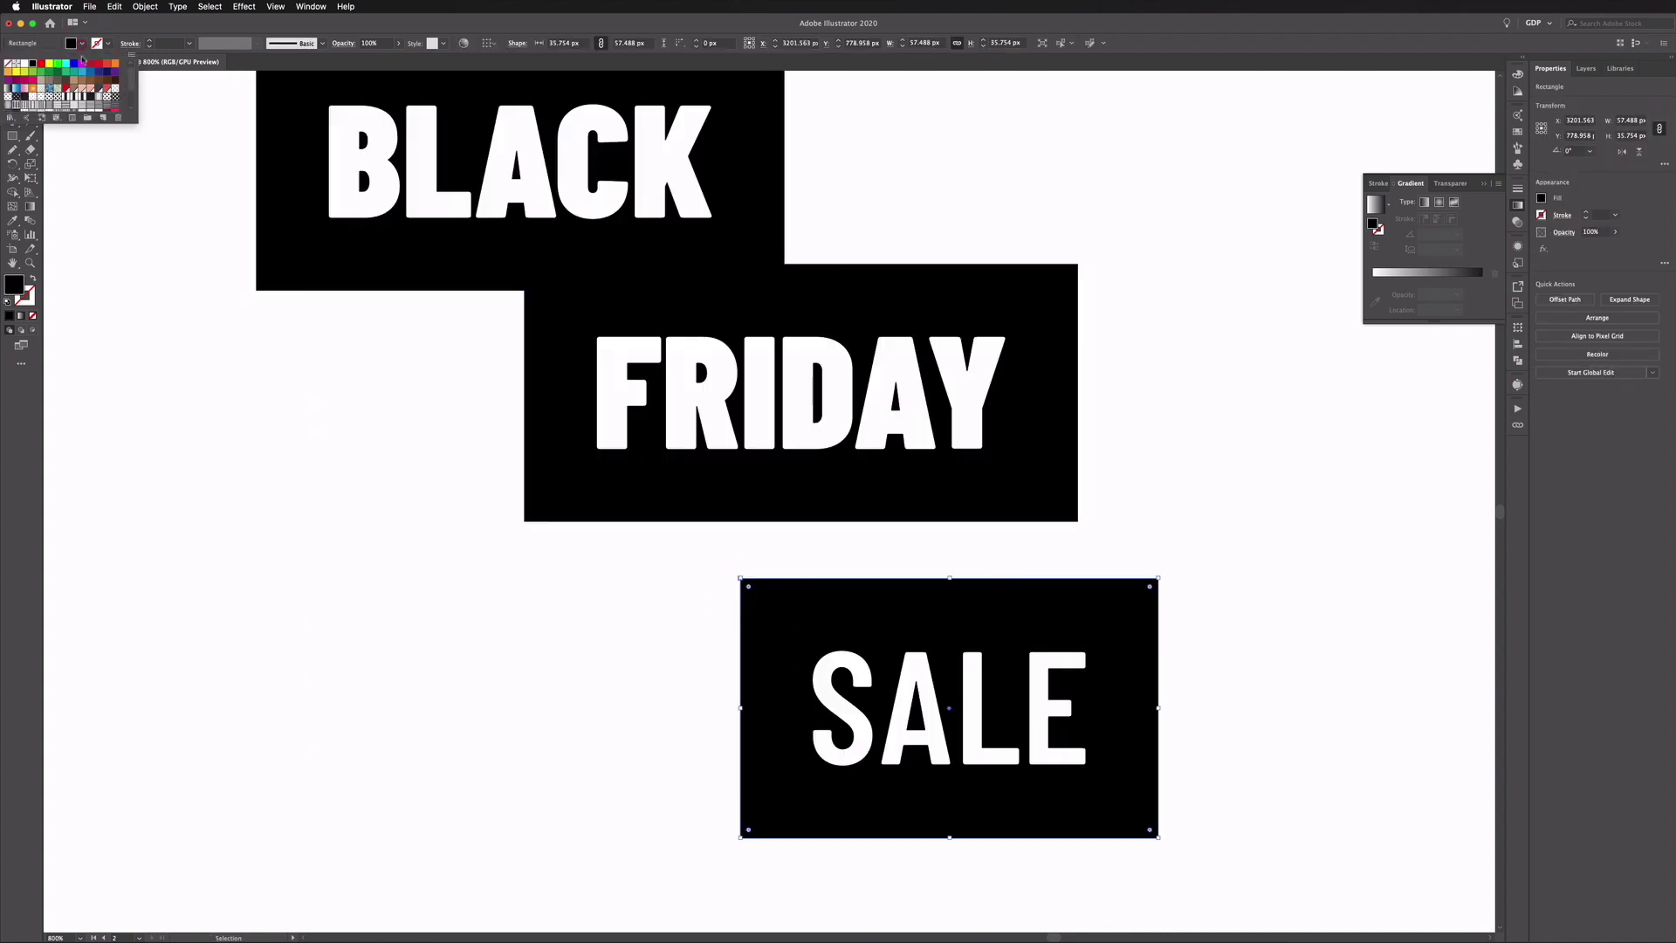
click(66, 88)
click(273, 448)
- Overlap the FRIDAY block with the lower part of the BLACK block and place a smaller SALE block over FRIDAY's lower edge
drag(625, 415, 543, 369)
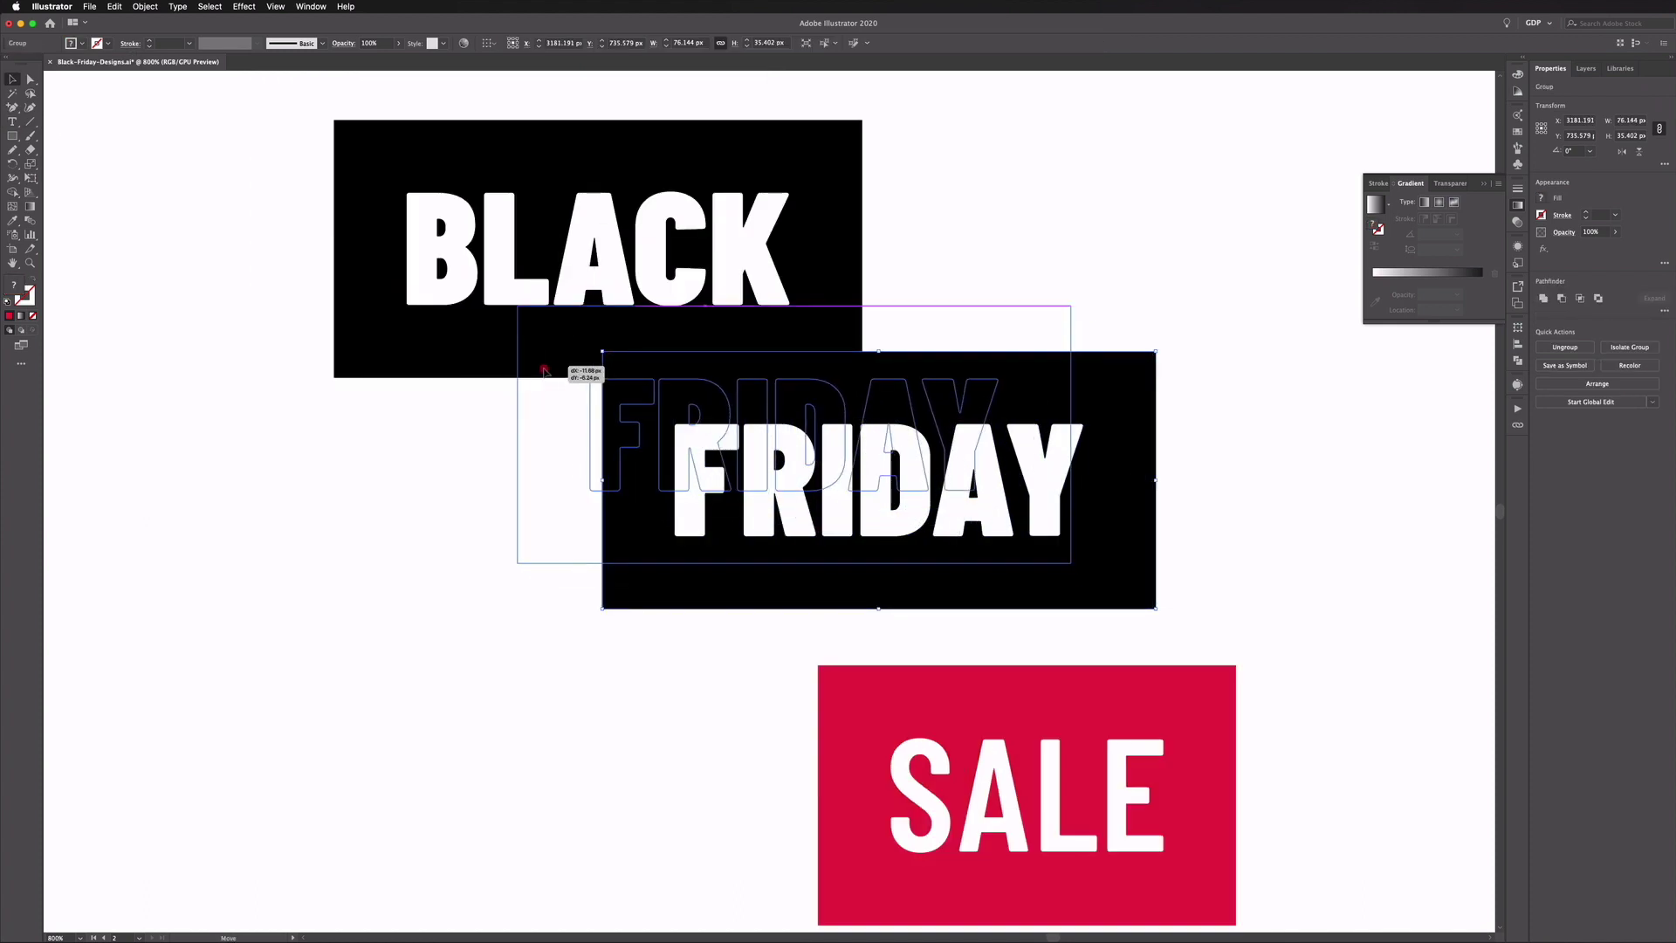
click(447, 410)
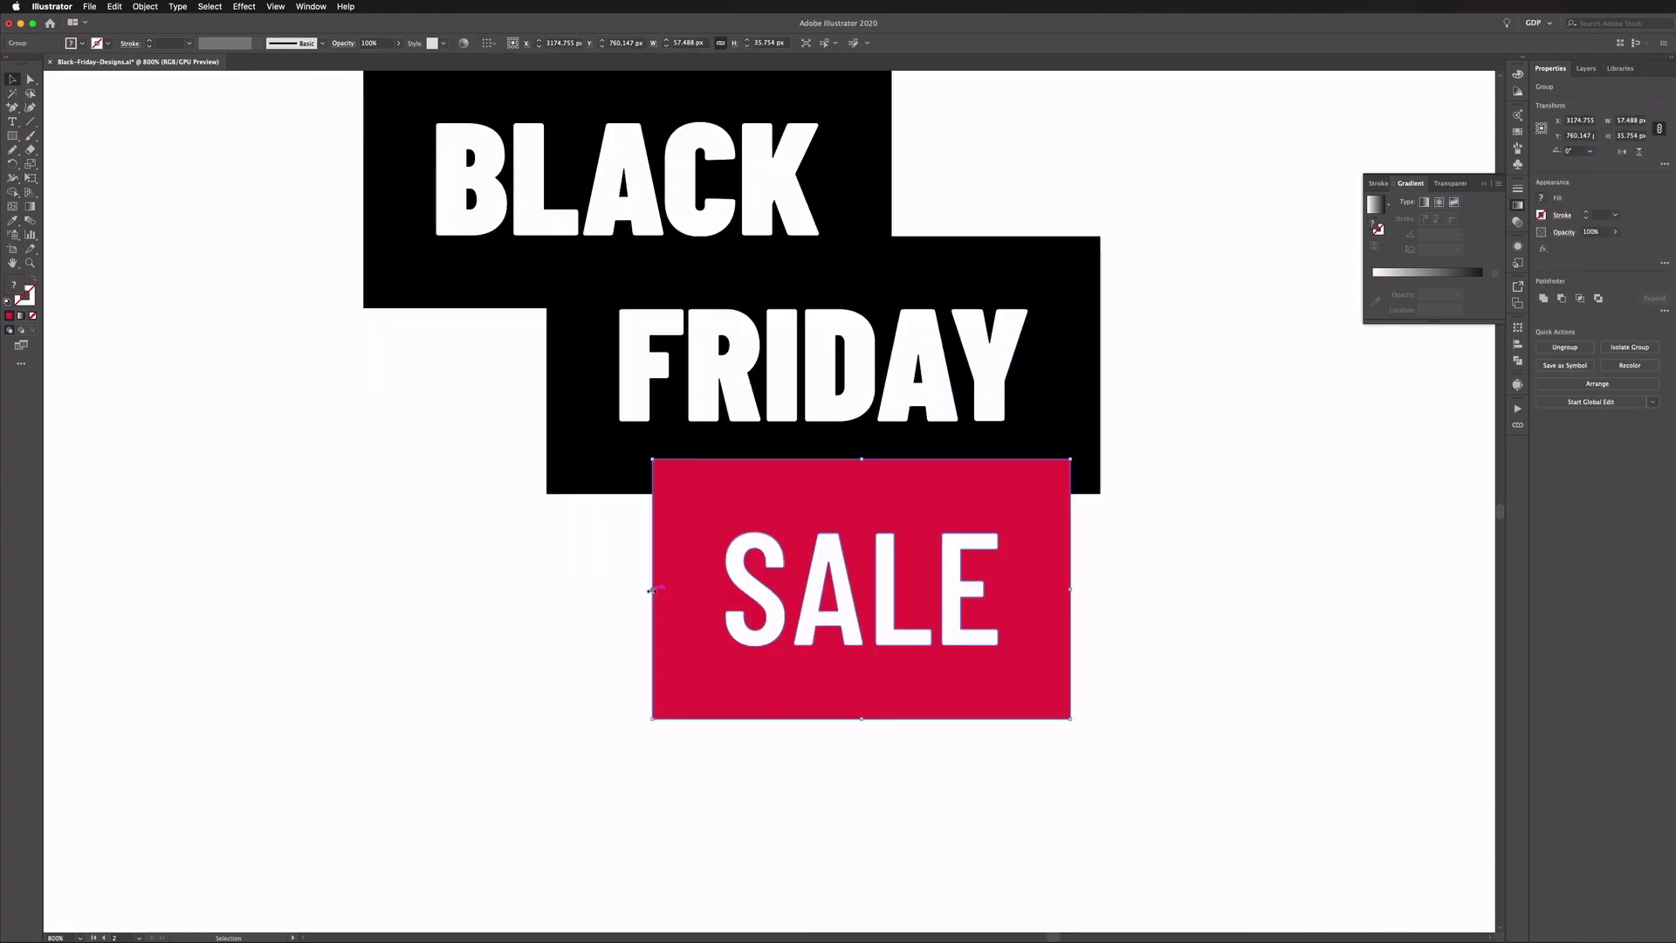
drag(651, 591, 800, 590)
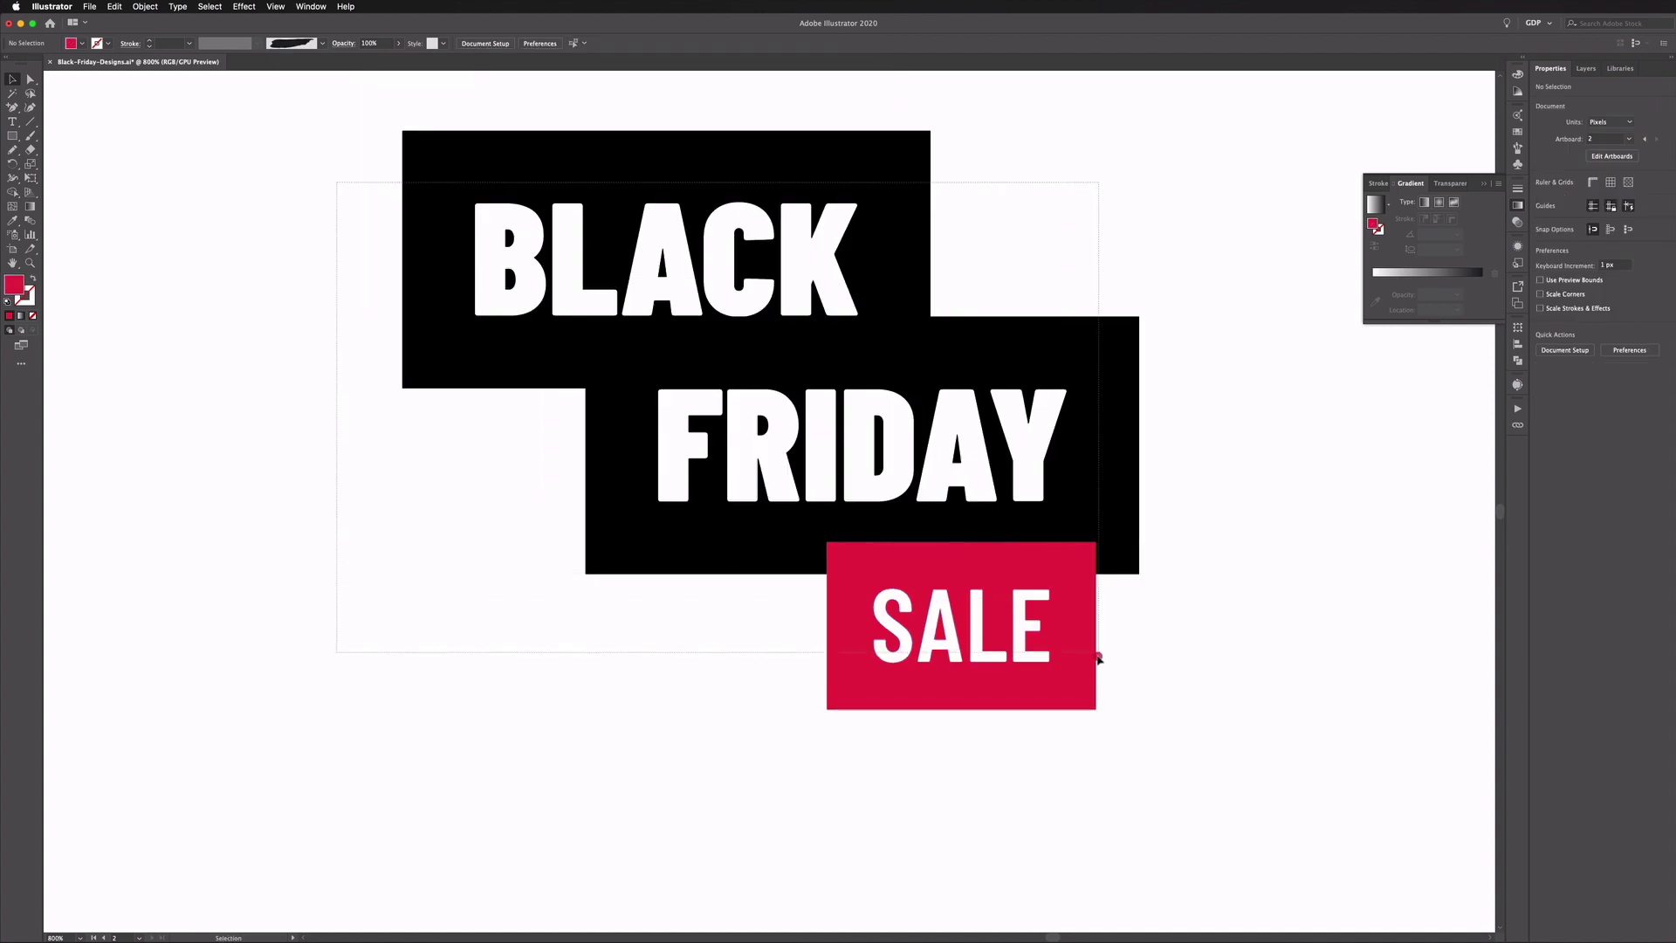
- Select the BLACK, FRIDAY and SALE blocks together and open their transform options
click(1089, 653)
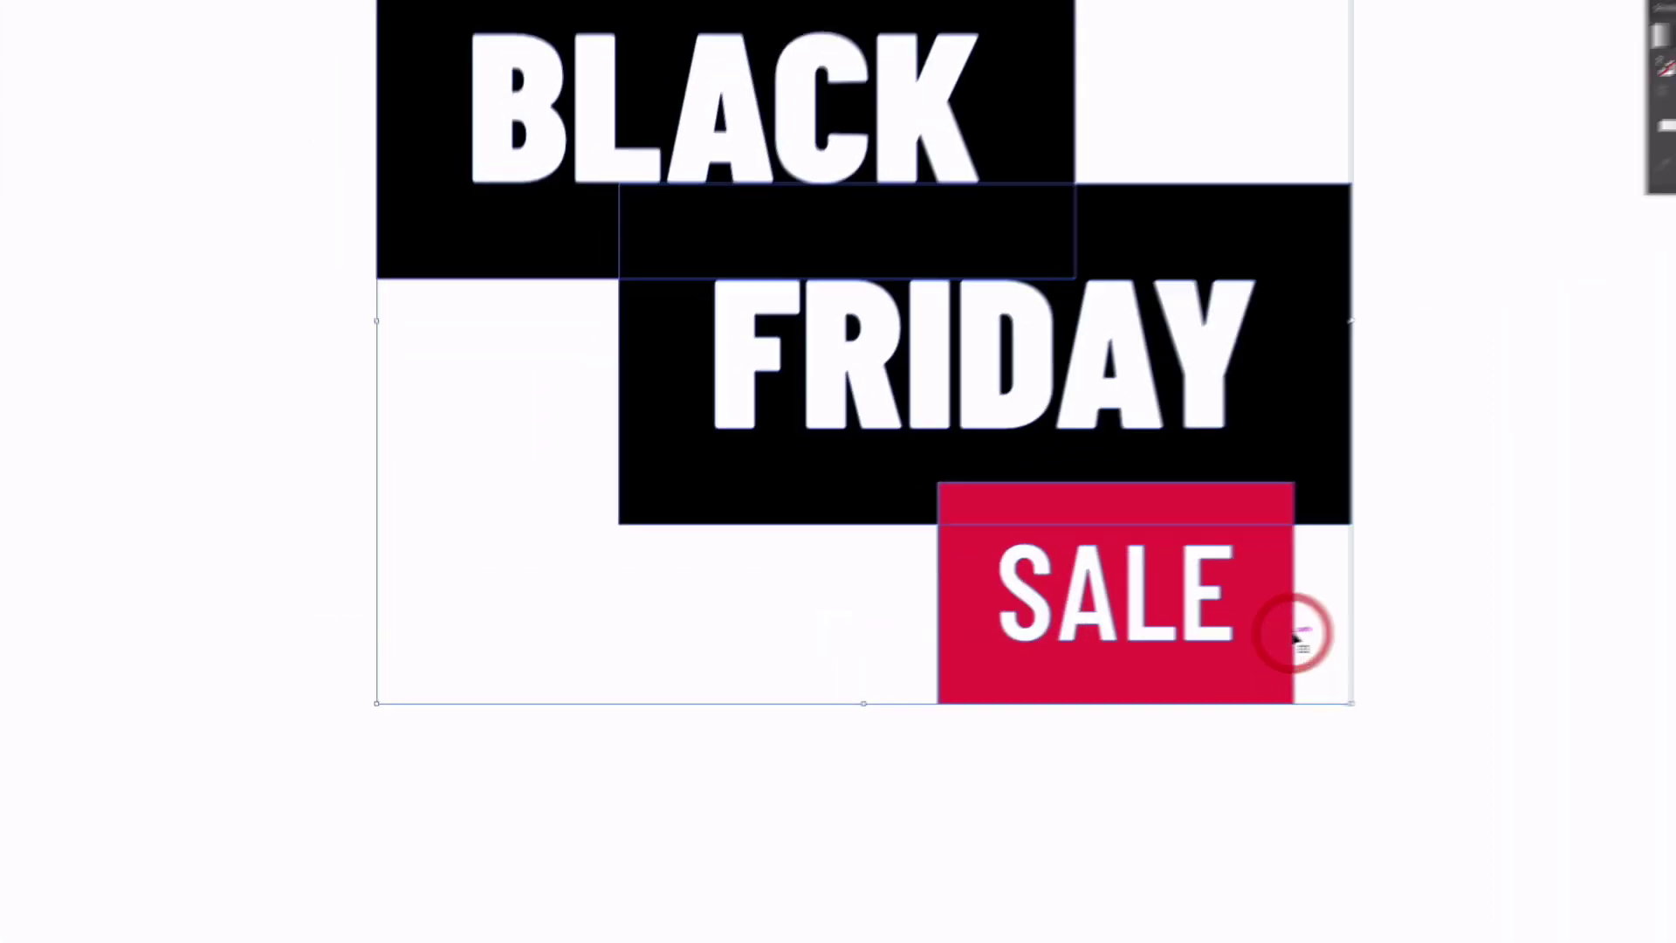
right_click(1063, 639)
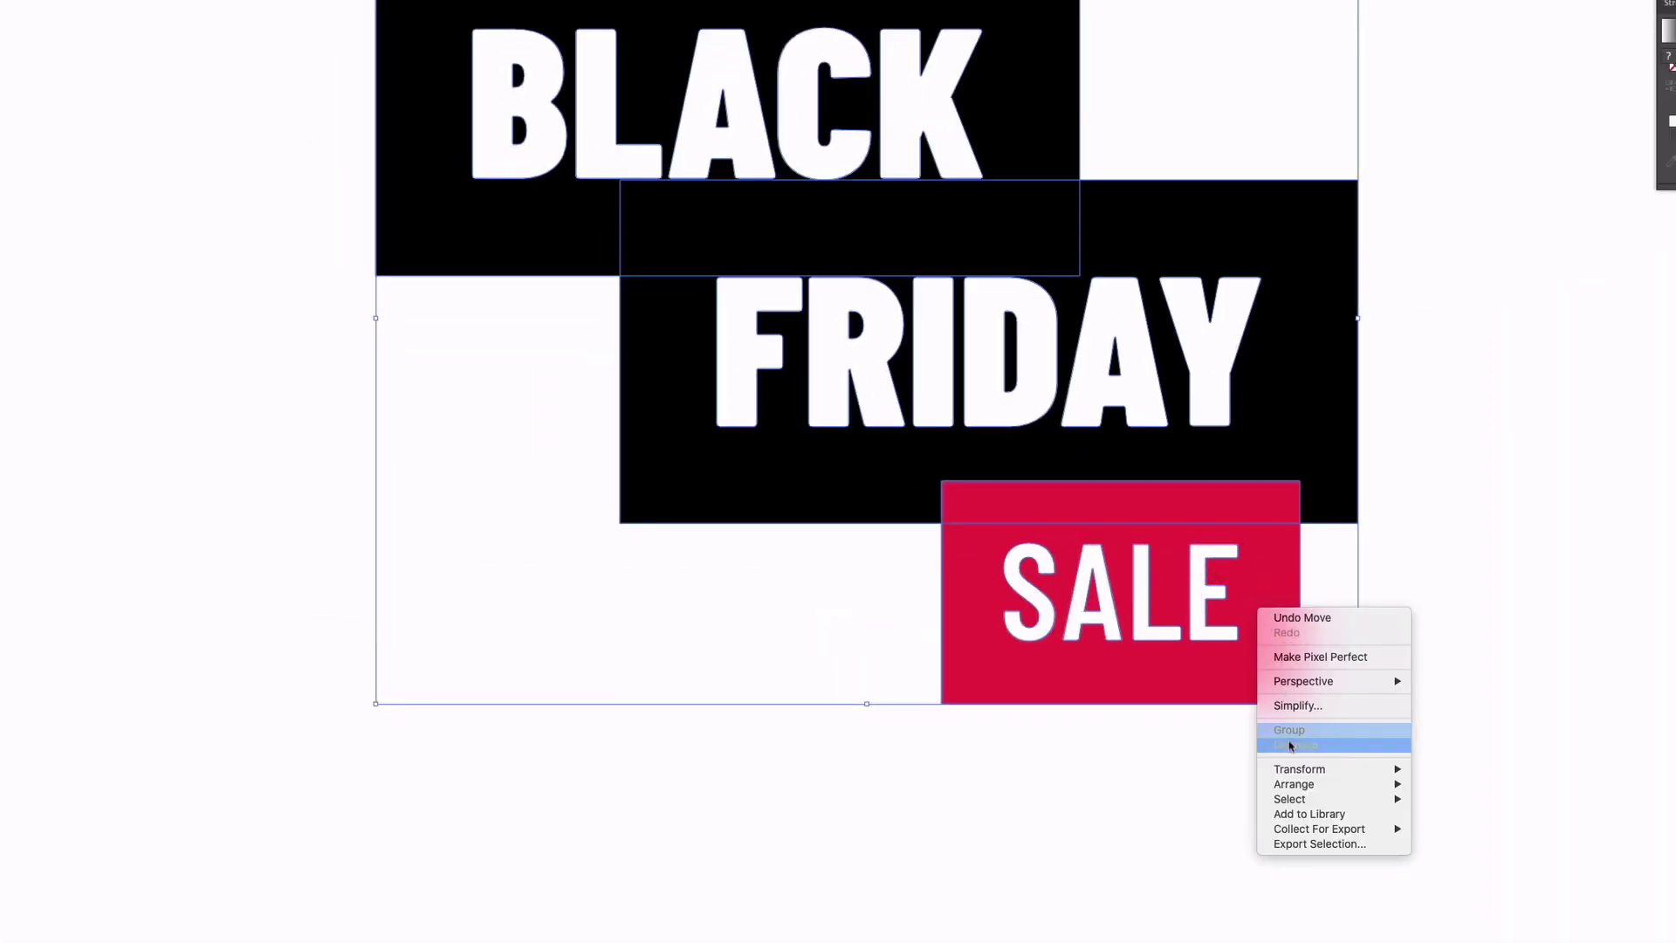
mouse_move(1309, 769)
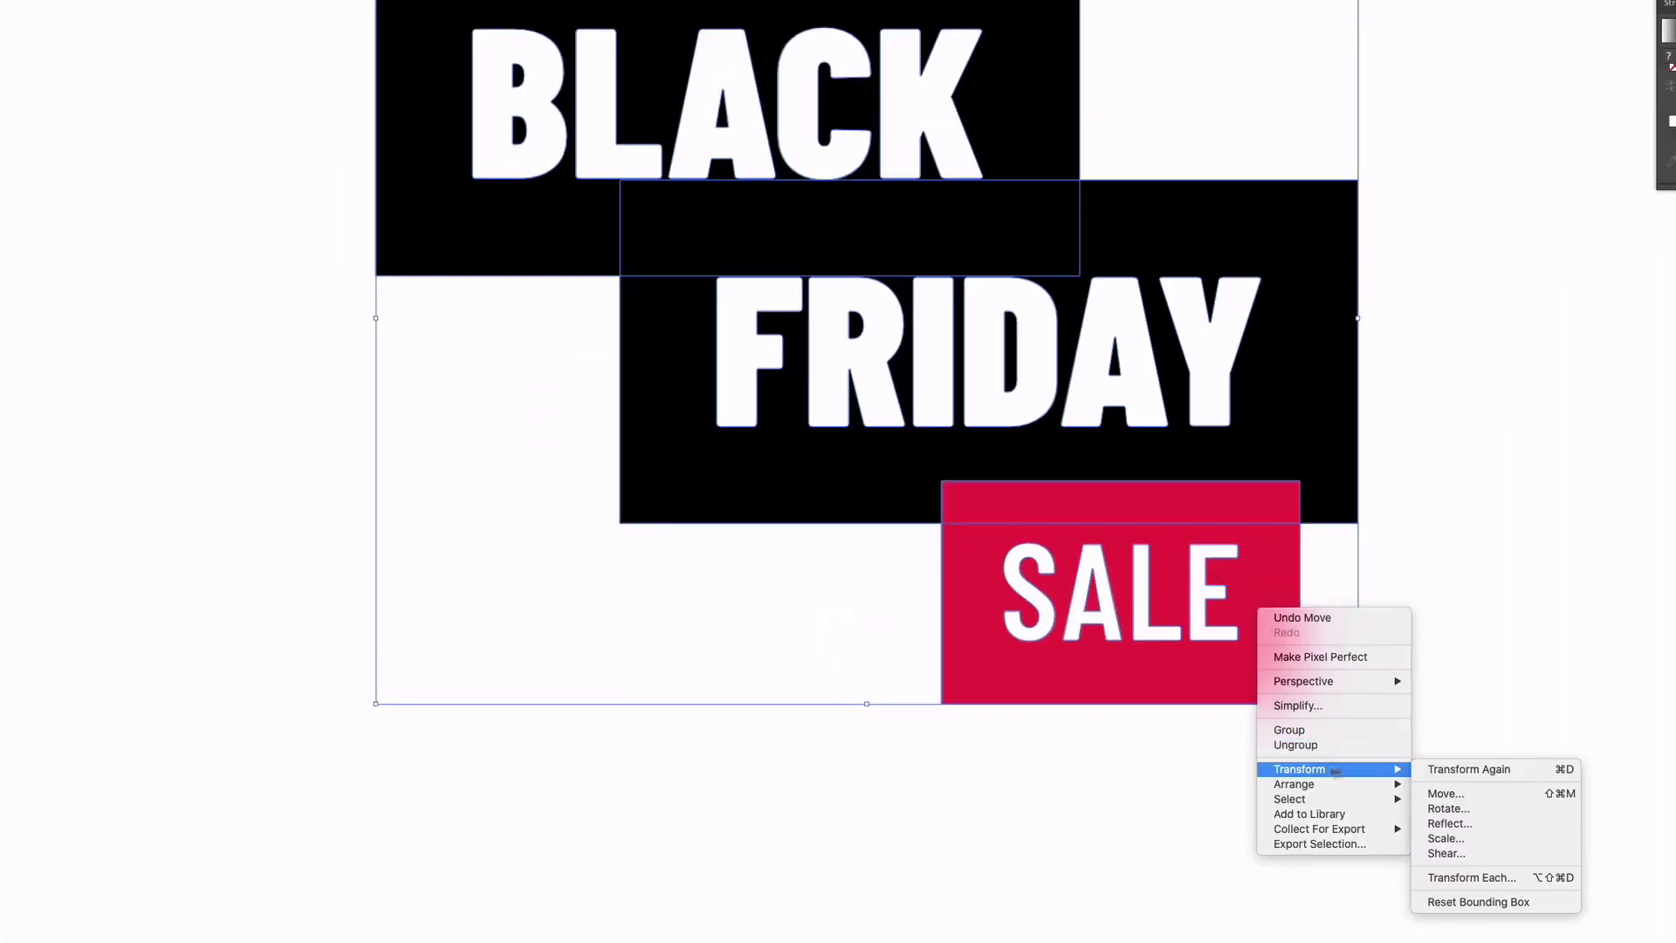